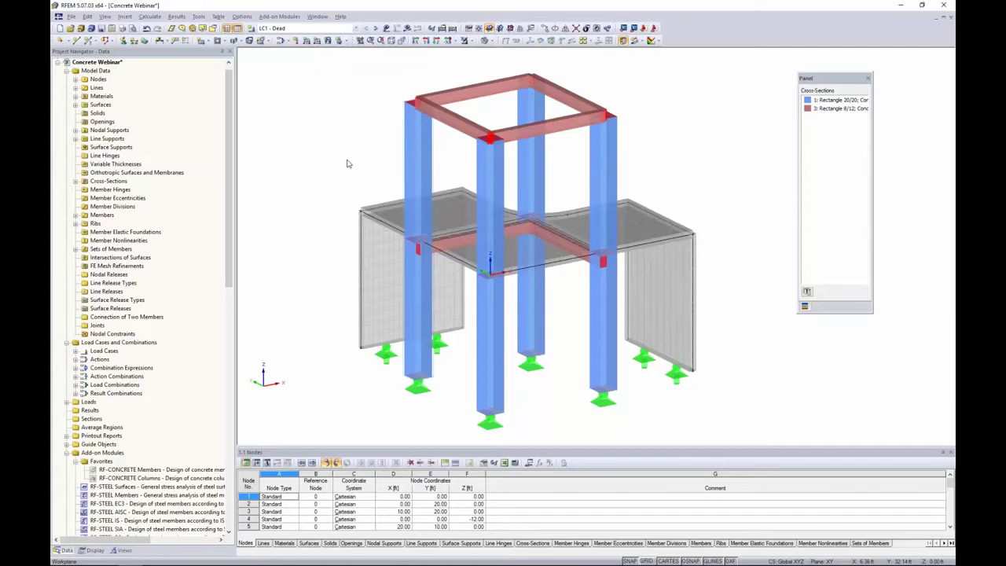
Review the model's general data and its local z-axis orientation setting, closing the general data without changes.
{"action": "middle_click_drag", "start_coordinate": [349, 164], "coordinate": [324, 144], "text": "ctrl"}
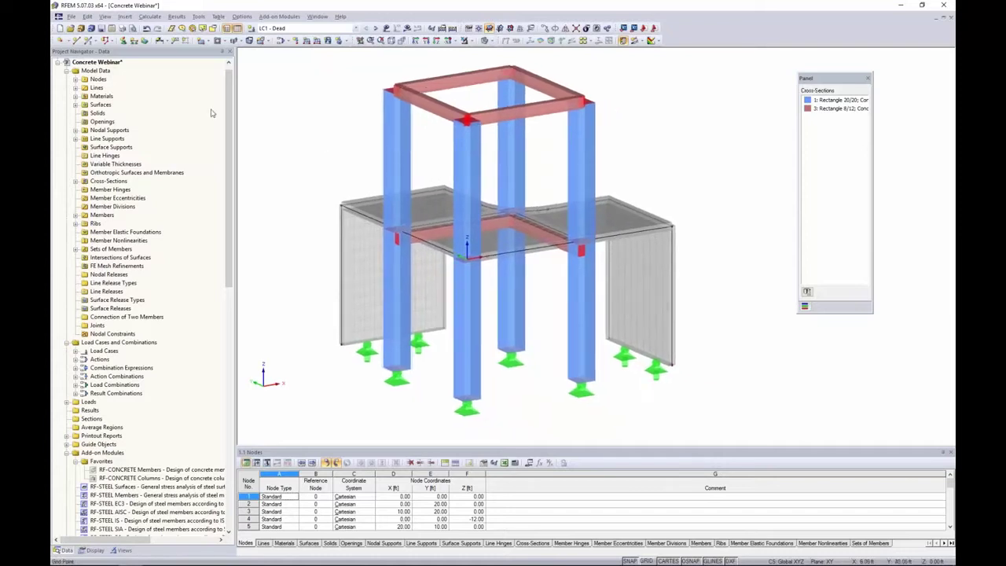
{"action": "right_click", "coordinate": [110, 62]}
{"action": "left_click", "coordinate": [122, 69]}
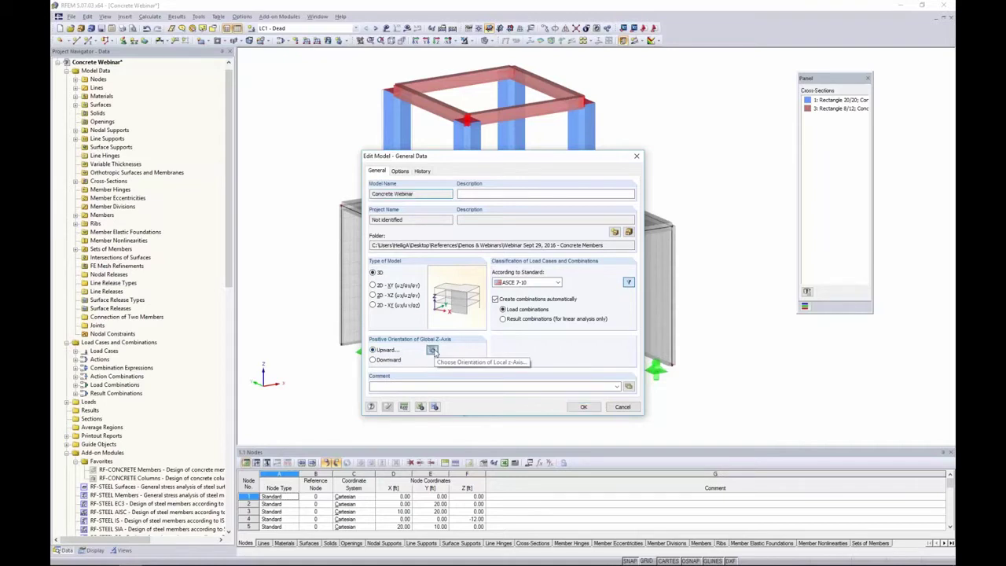
{"action": "left_click", "coordinate": [432, 351]}
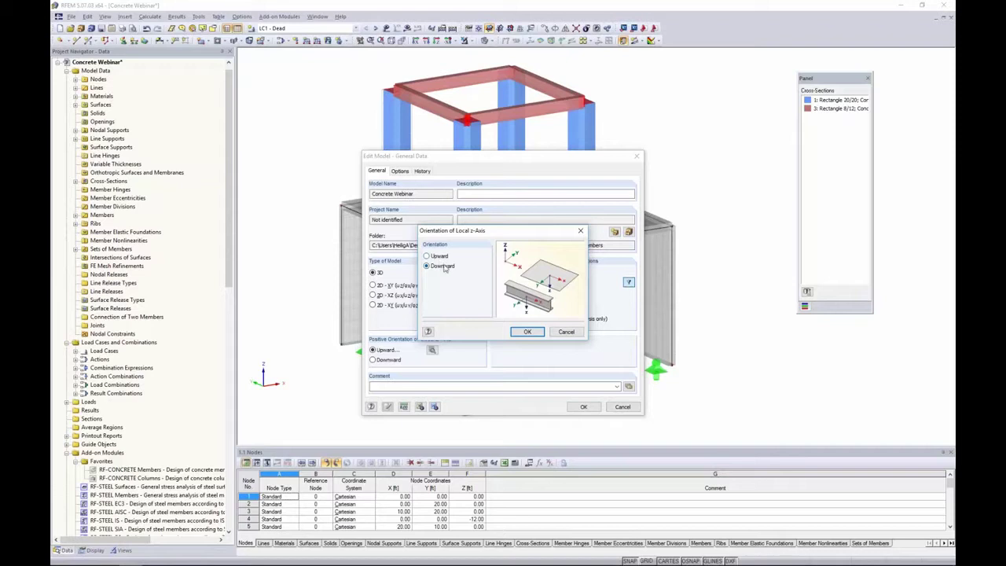
{"action": "left_click", "coordinate": [527, 331]}
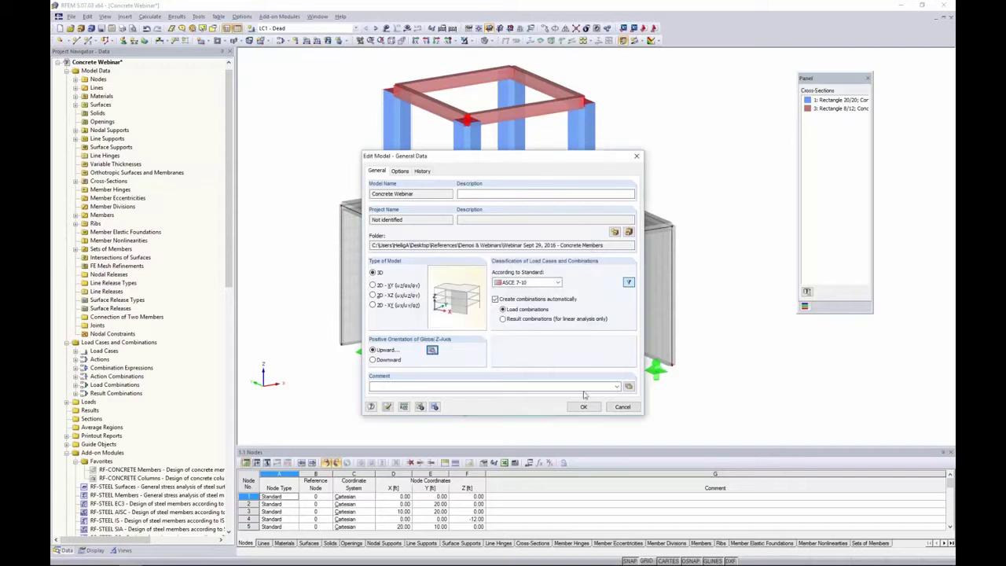
{"action": "left_click", "coordinate": [621, 407]}
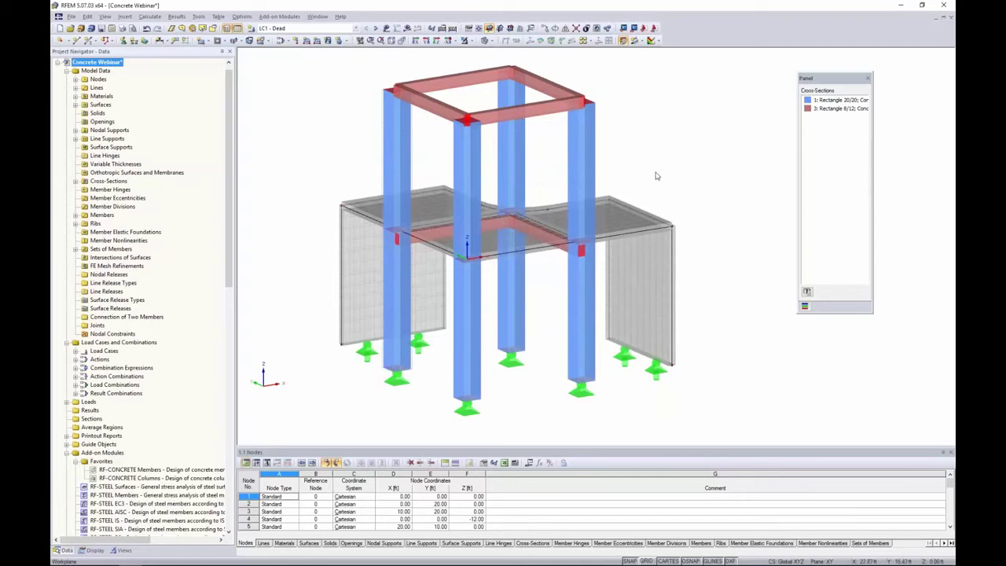
Open the 8/12 concrete beam beneath the slab for editing and choose Rib as its member type.
{"action": "middle_click_drag", "start_coordinate": [651, 173], "coordinate": [629, 160], "text": "ctrl"}
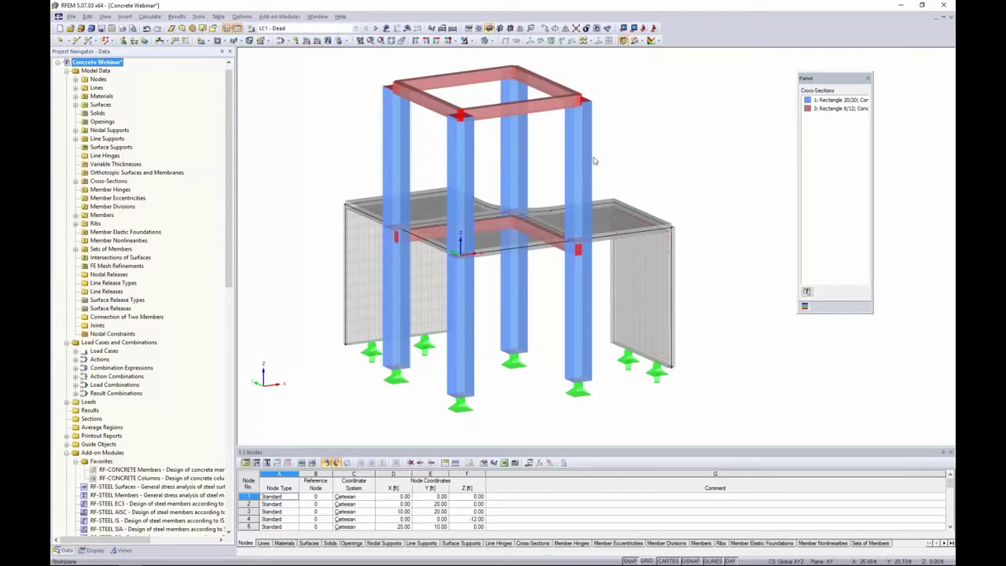
{"action": "double_click", "coordinate": [560, 252]}
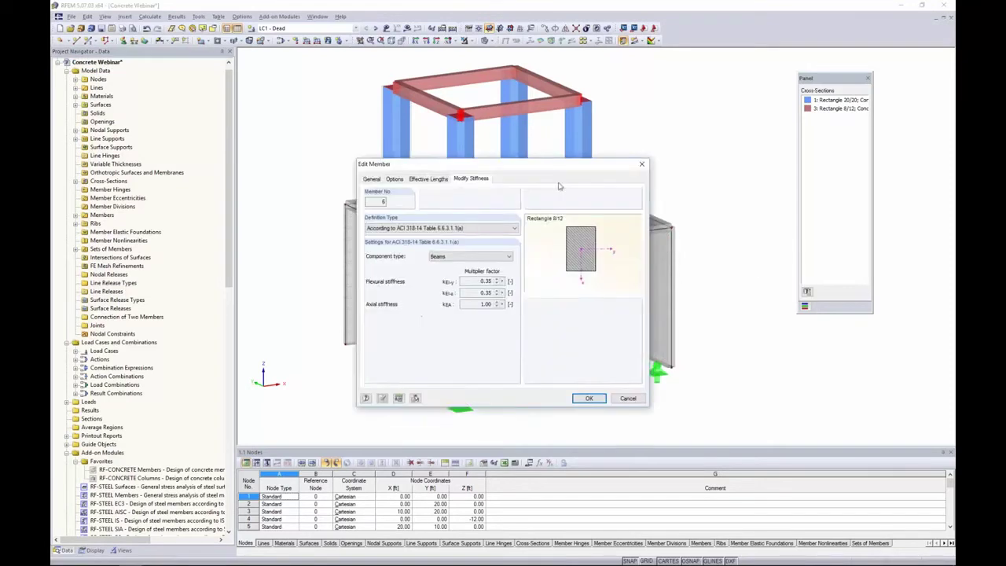
{"action": "left_click", "coordinate": [411, 171]}
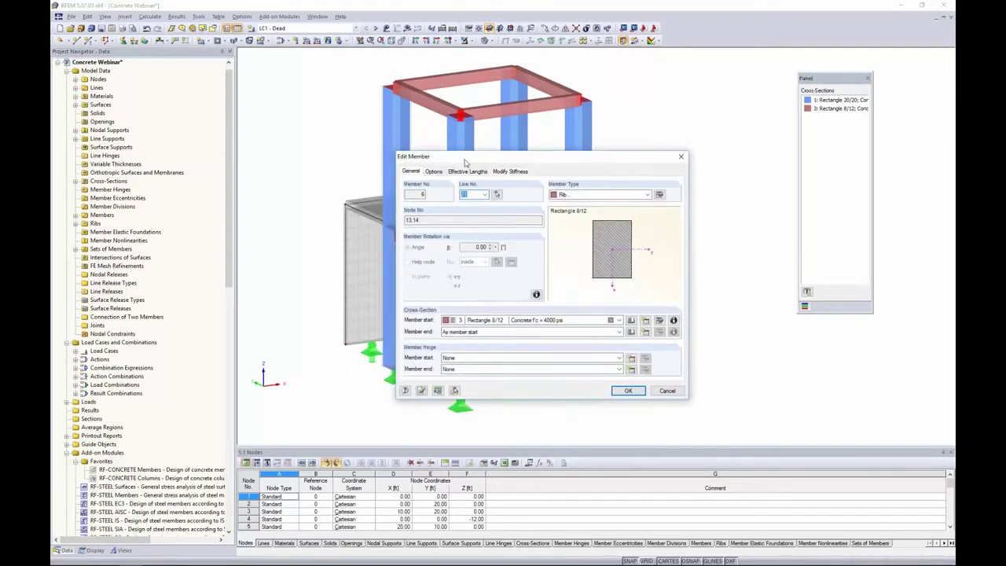
{"action": "left_click_drag", "start_coordinate": [464, 161], "coordinate": [578, 179]}
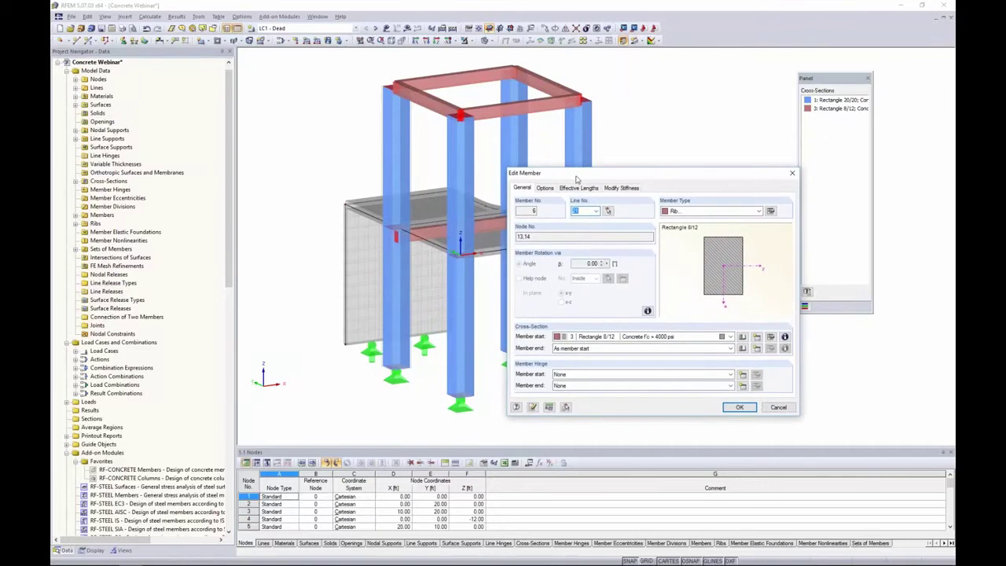
{"action": "left_click", "coordinate": [757, 211]}
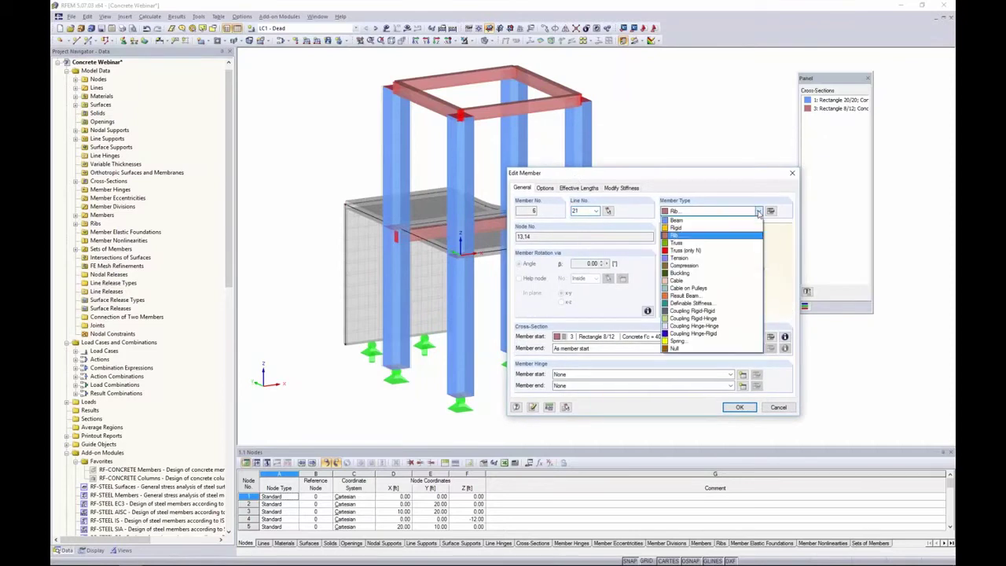
{"action": "left_click", "coordinate": [709, 236]}
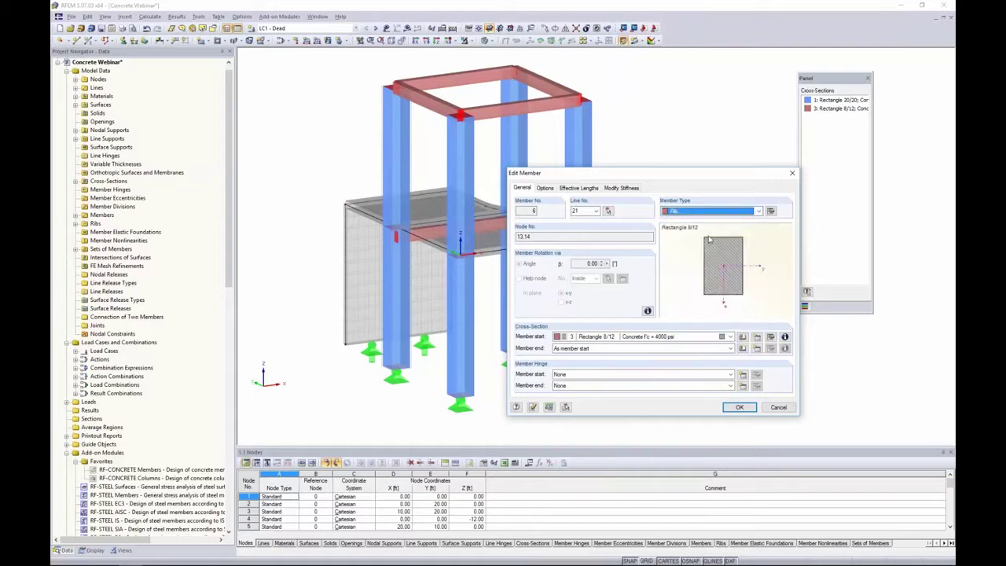
Set the rib's integration width to L/6 on both sides and apply the member changes.
{"action": "left_click", "coordinate": [770, 213]}
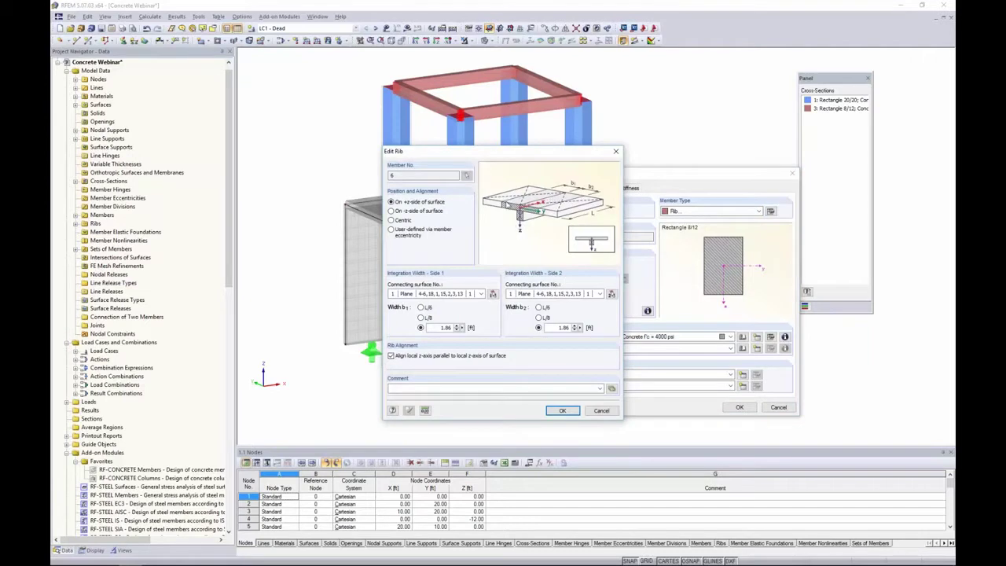
{"action": "left_click_drag", "start_coordinate": [512, 158], "coordinate": [621, 155]}
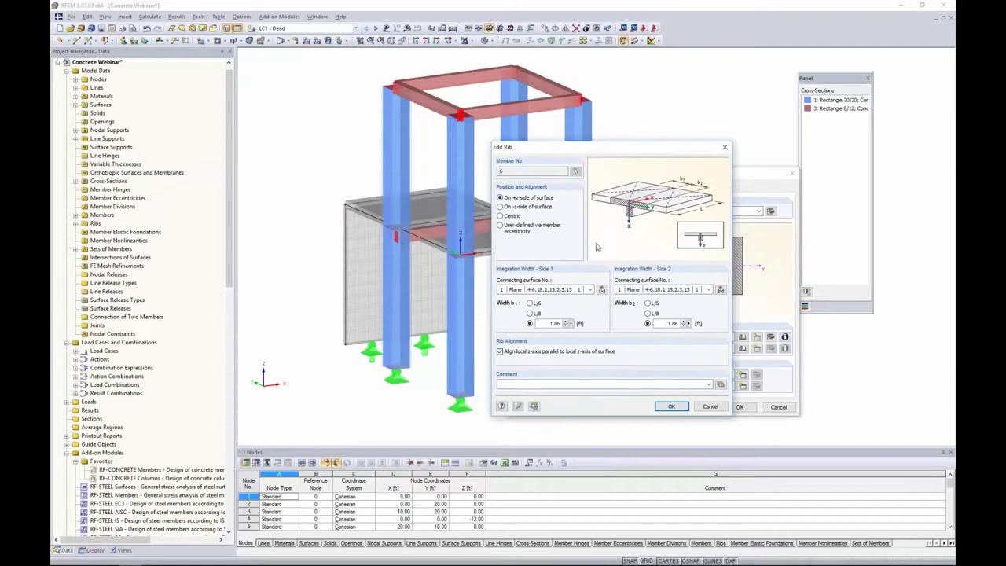
{"action": "left_click", "coordinate": [530, 303]}
{"action": "left_click", "coordinate": [648, 304]}
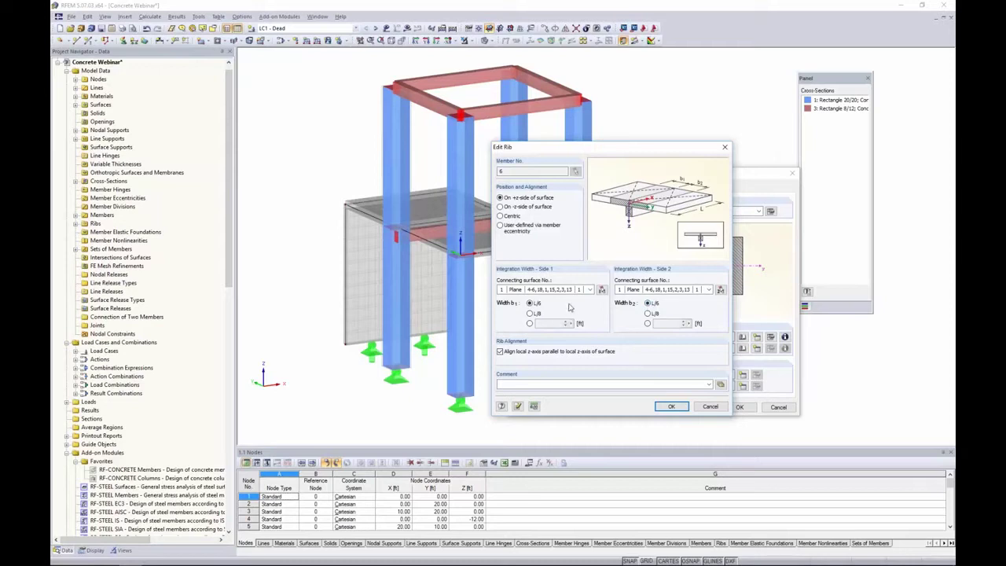
{"action": "left_click", "coordinate": [530, 324]}
{"action": "left_click", "coordinate": [529, 304]}
{"action": "left_click", "coordinate": [672, 407]}
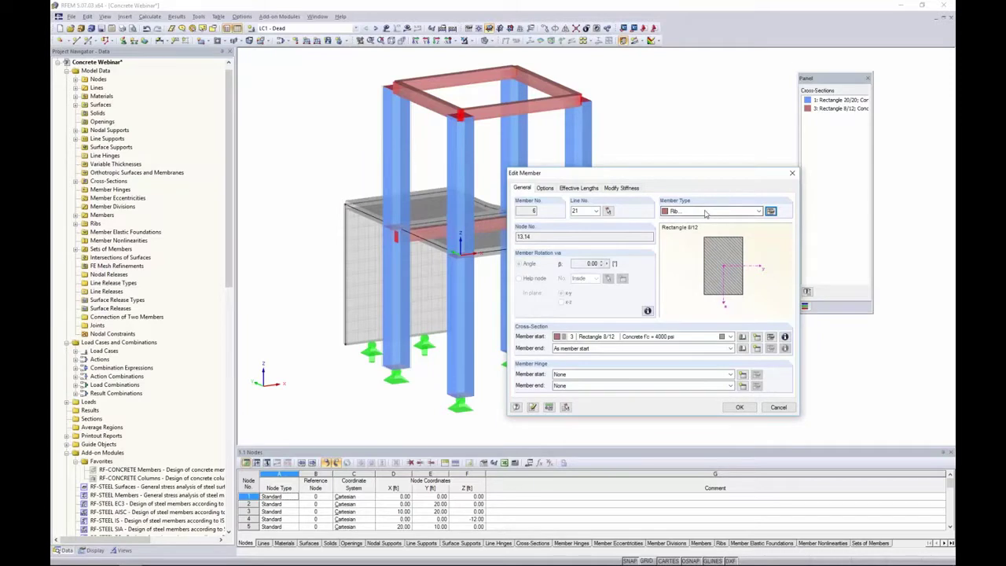
{"action": "left_click", "coordinate": [739, 407]}
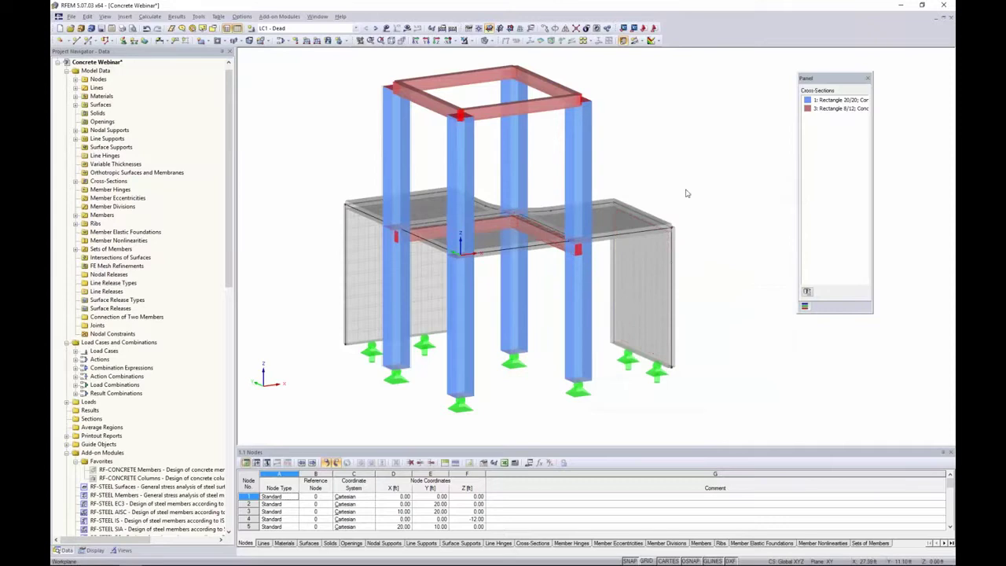
Select the four upper columns together and open their stiffness modification settings.
{"action": "middle_click_drag", "start_coordinate": [643, 172], "coordinate": [659, 123], "text": "ctrl"}
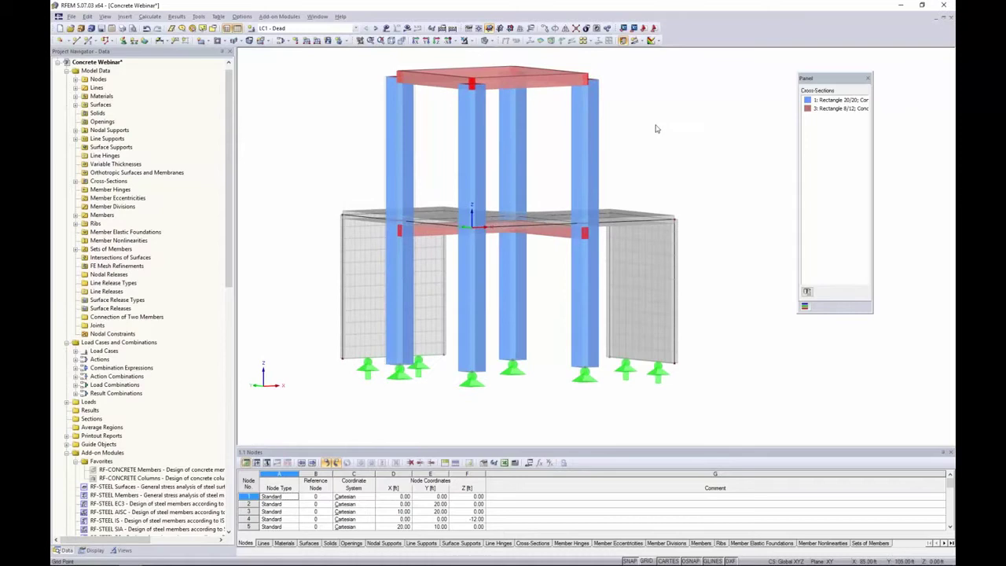
{"action": "left_click_drag", "start_coordinate": [647, 158], "coordinate": [371, 133]}
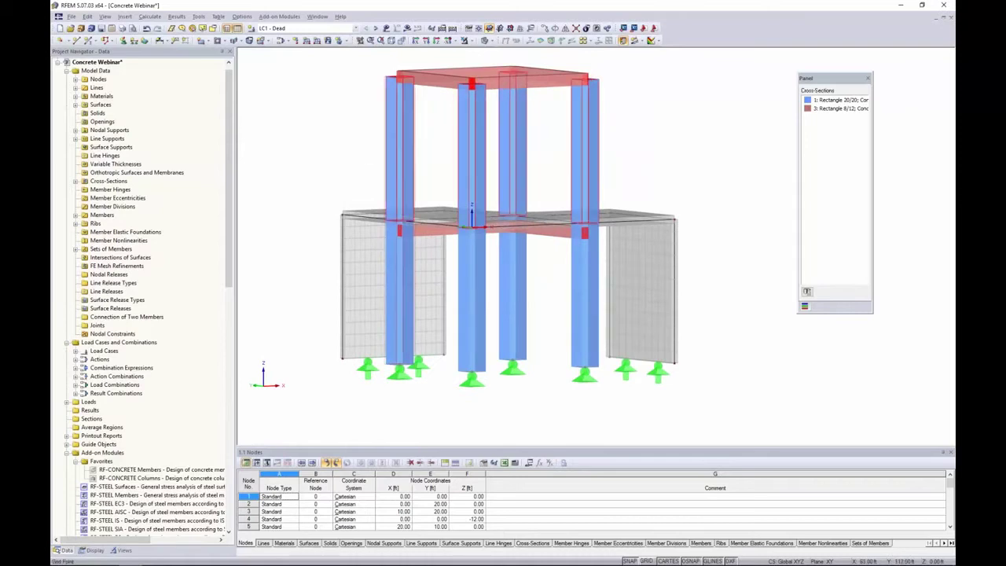
{"action": "right_click", "coordinate": [409, 134]}
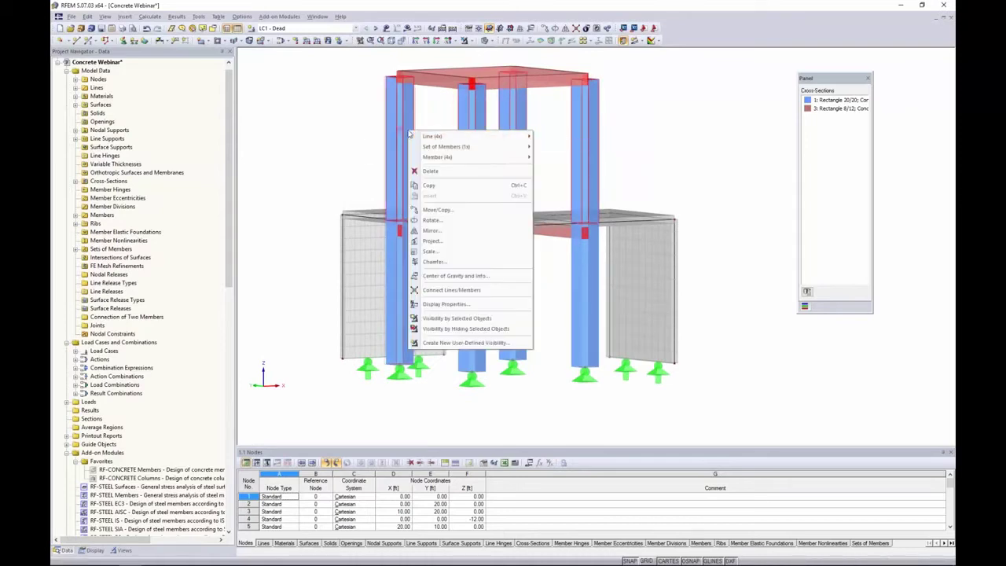
{"action": "mouse_move", "coordinate": [441, 157]}
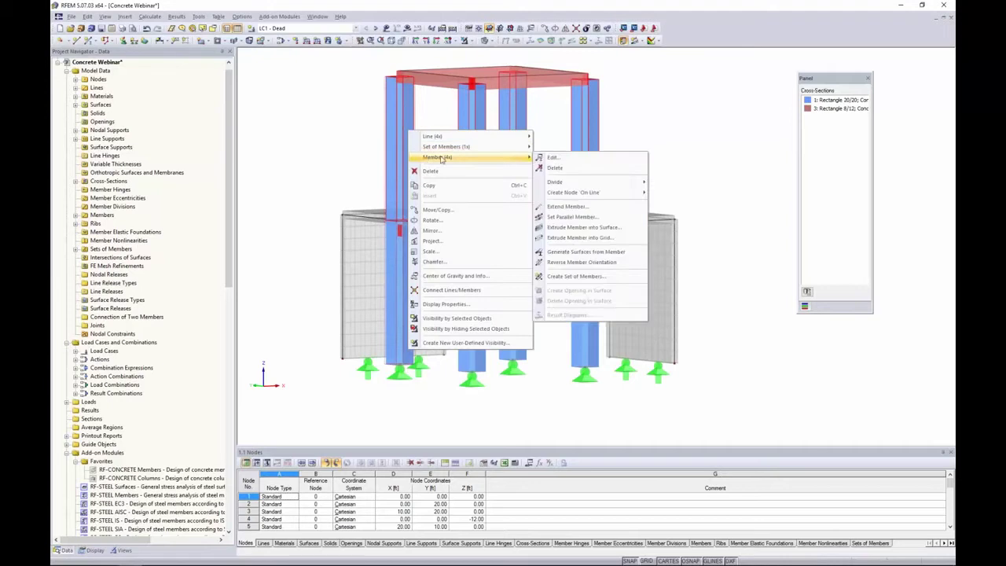
{"action": "left_click", "coordinate": [553, 157]}
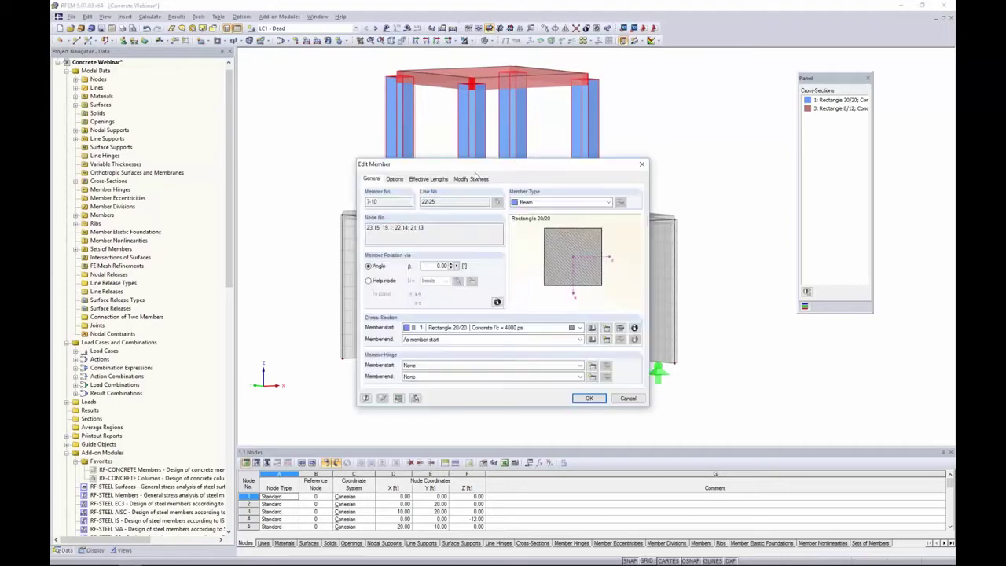
{"action": "left_click", "coordinate": [472, 178]}
{"action": "left_click_drag", "start_coordinate": [515, 170], "coordinate": [627, 156]}
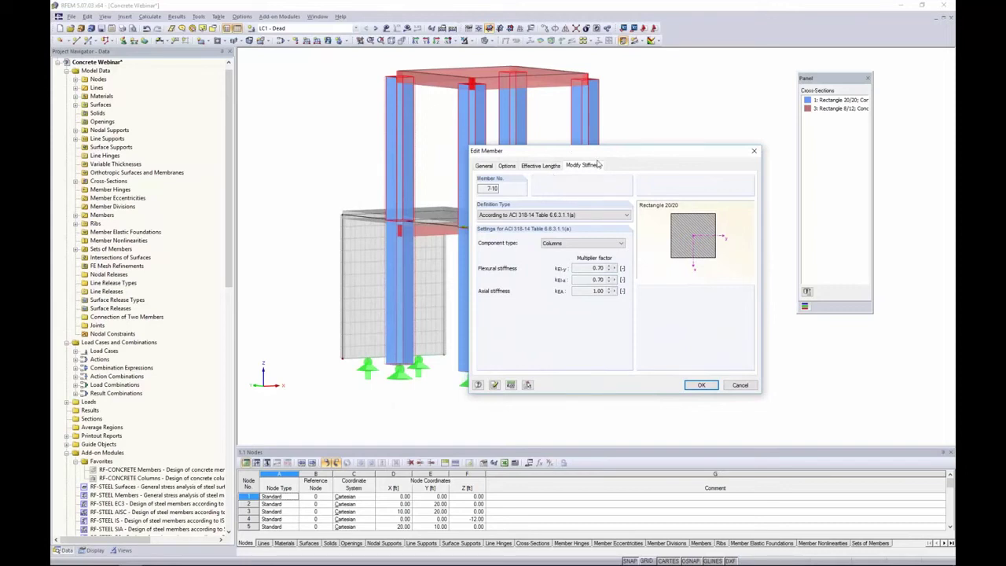
Try the None and ACI 318-14 Table 6.6.3.1.1(a) stiffness definitions with component type Columns on the selected columns, and discard the edits.
{"action": "left_click", "coordinate": [512, 215]}
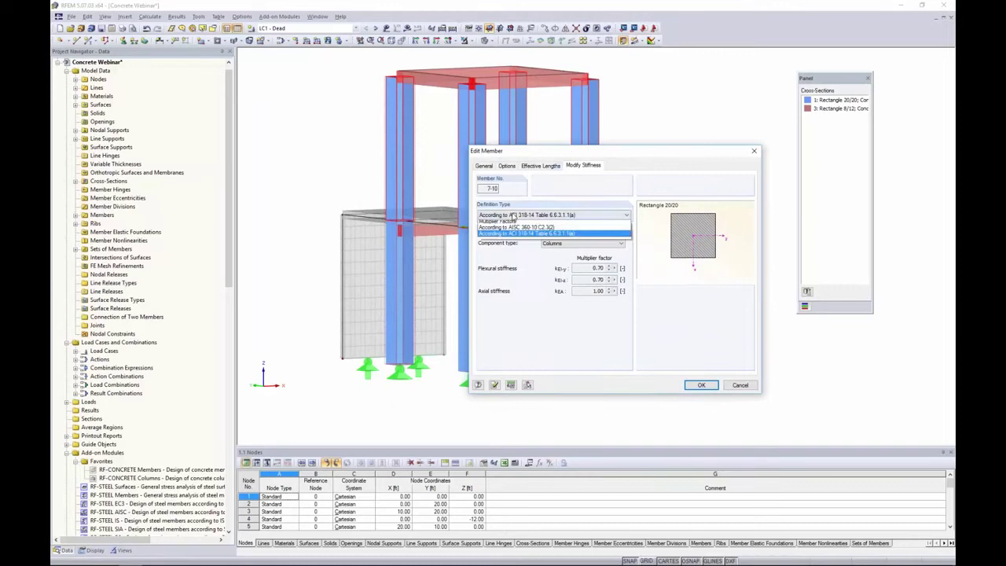
{"action": "left_click", "coordinate": [543, 223]}
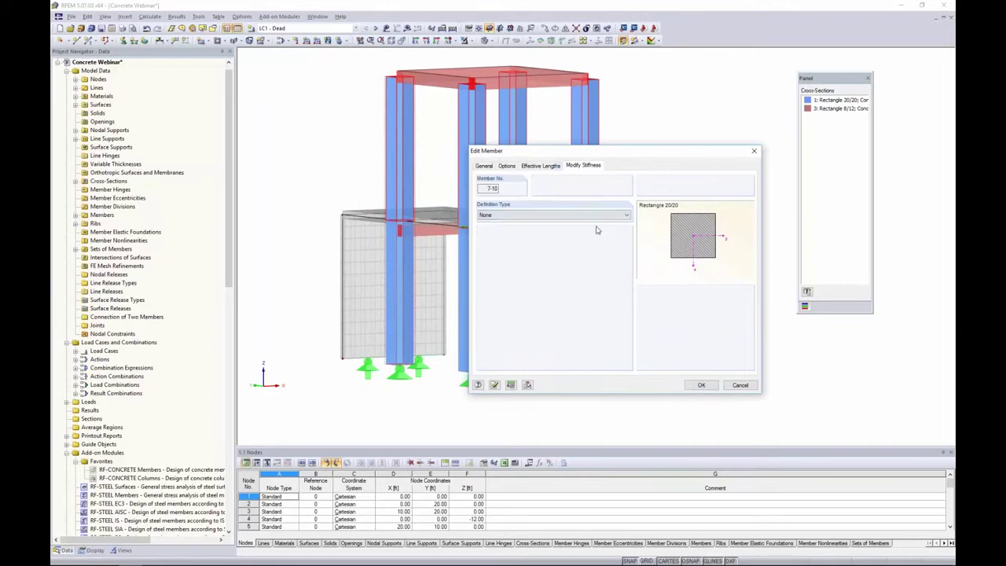
{"action": "left_click", "coordinate": [504, 214]}
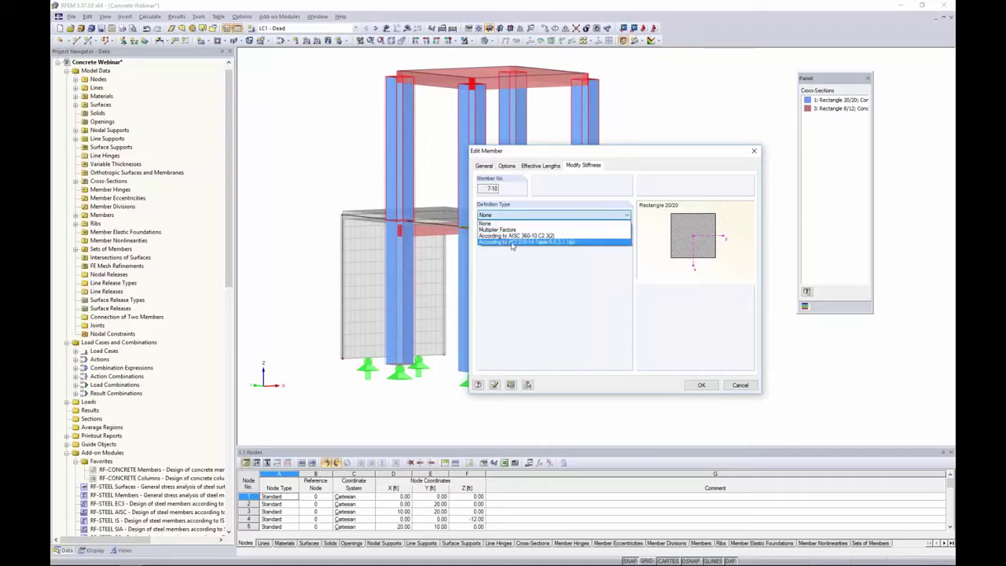
{"action": "left_click", "coordinate": [526, 242]}
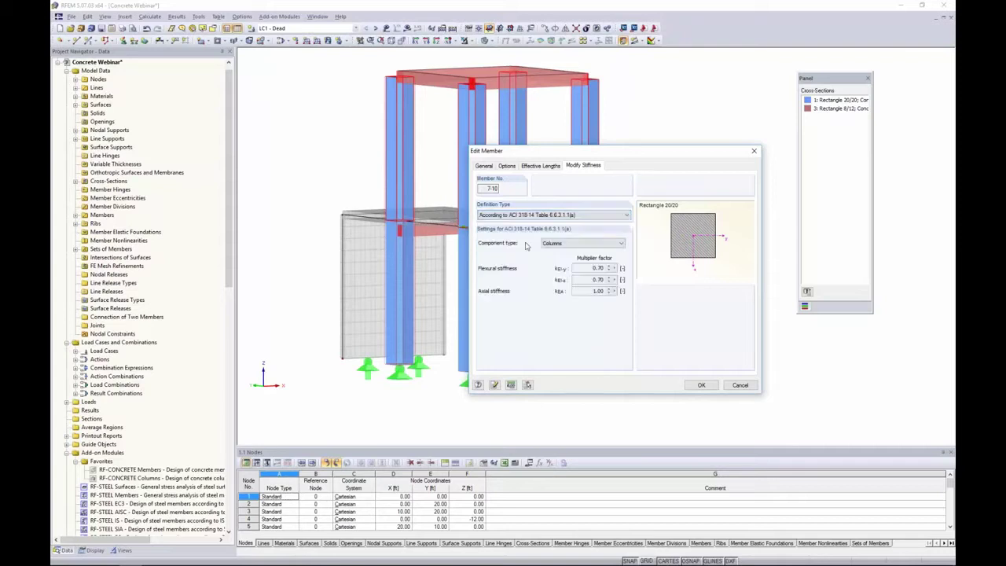
{"action": "left_click", "coordinate": [575, 245]}
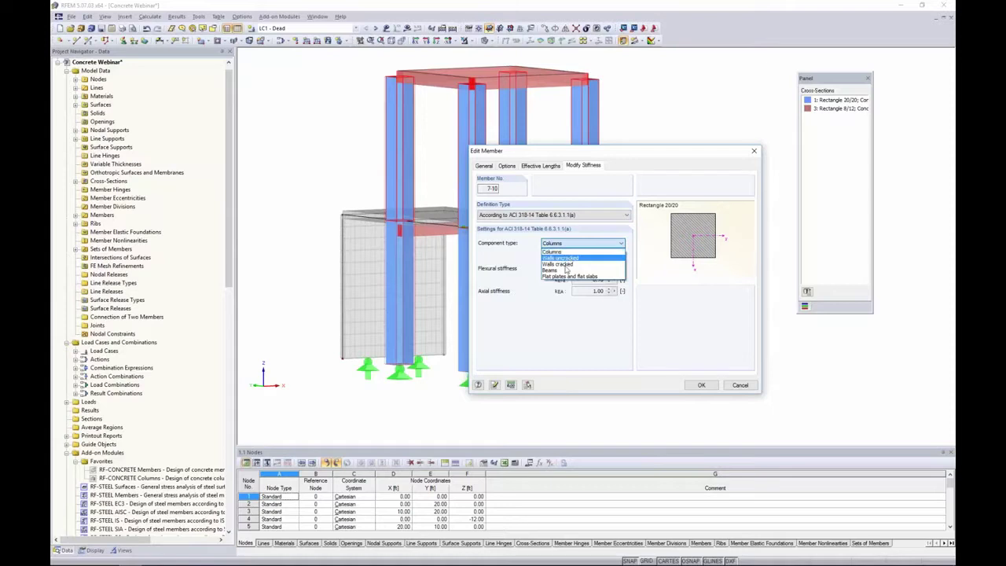
{"action": "left_click", "coordinate": [557, 253]}
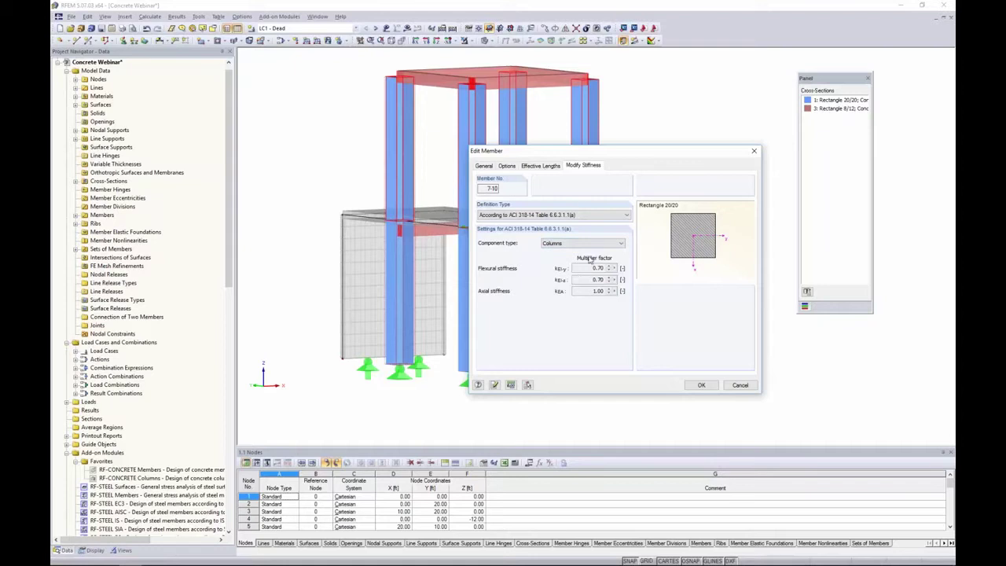
{"action": "left_click", "coordinate": [737, 385]}
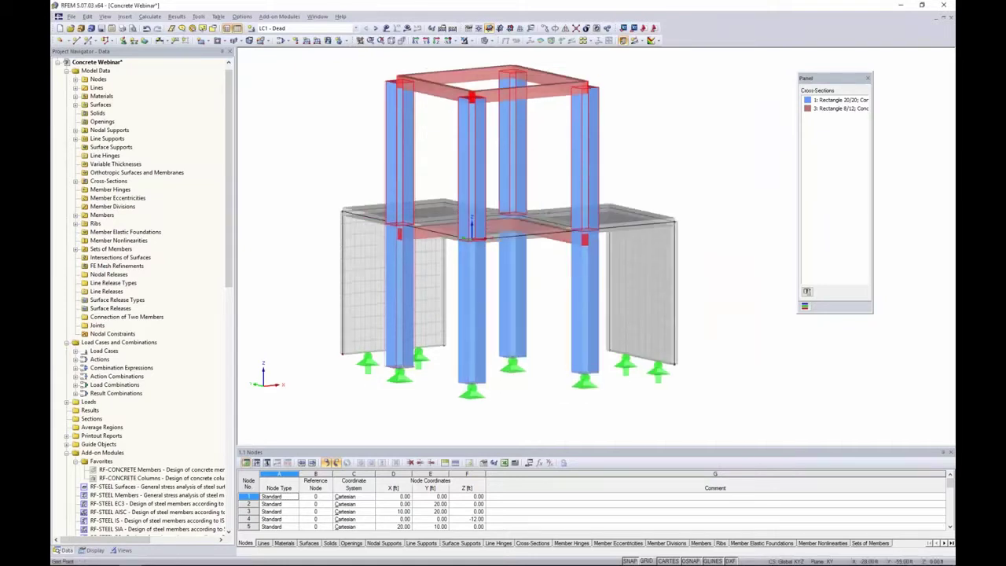
Review the ACI 318-14 component types for the front top beam's stiffness modification, keeping Beams, and accept the member settings.
{"action": "double_click", "coordinate": [559, 110]}
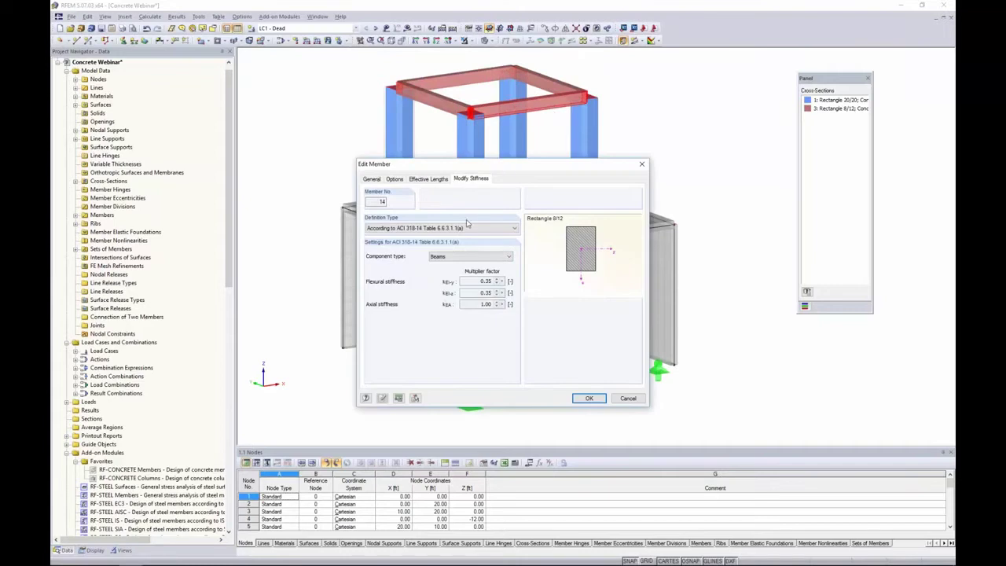
{"action": "left_click", "coordinate": [454, 257]}
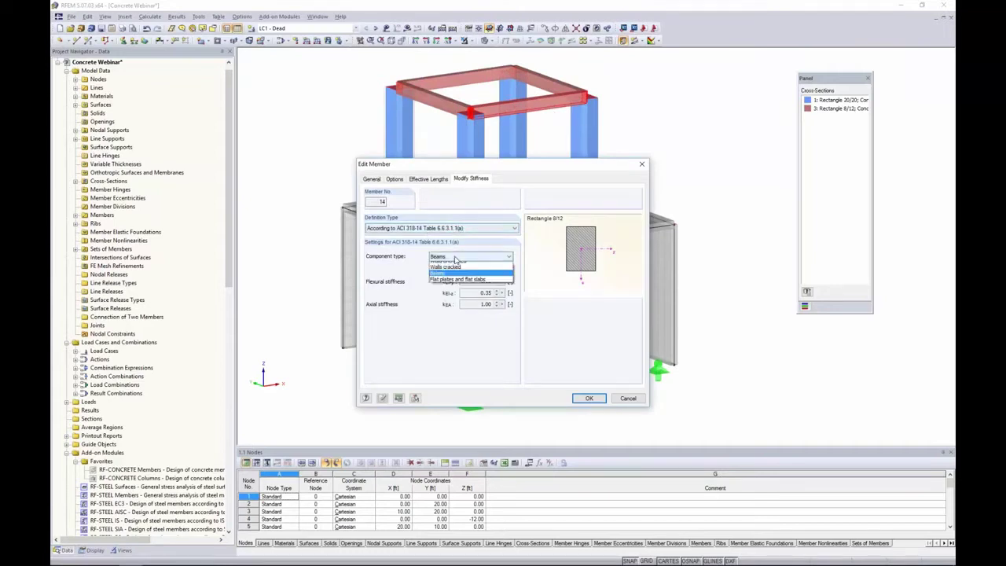
{"action": "left_click", "coordinate": [440, 265]}
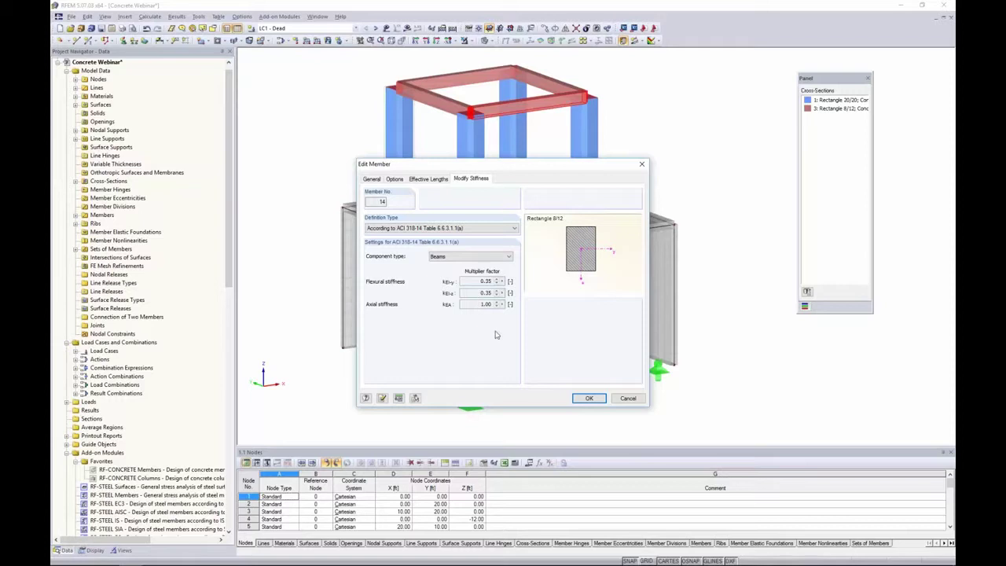
{"action": "left_click", "coordinate": [483, 258]}
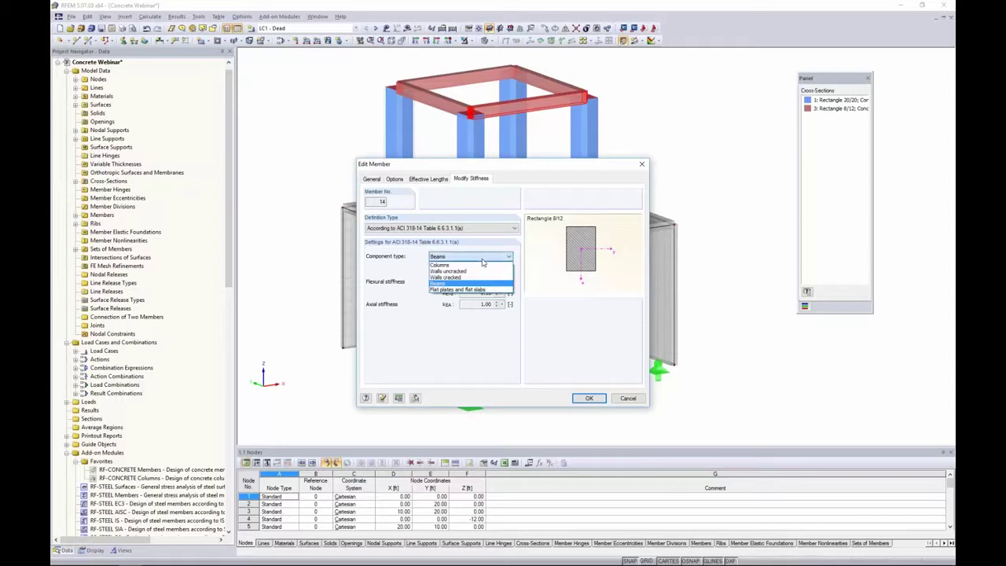
{"action": "left_click", "coordinate": [481, 261]}
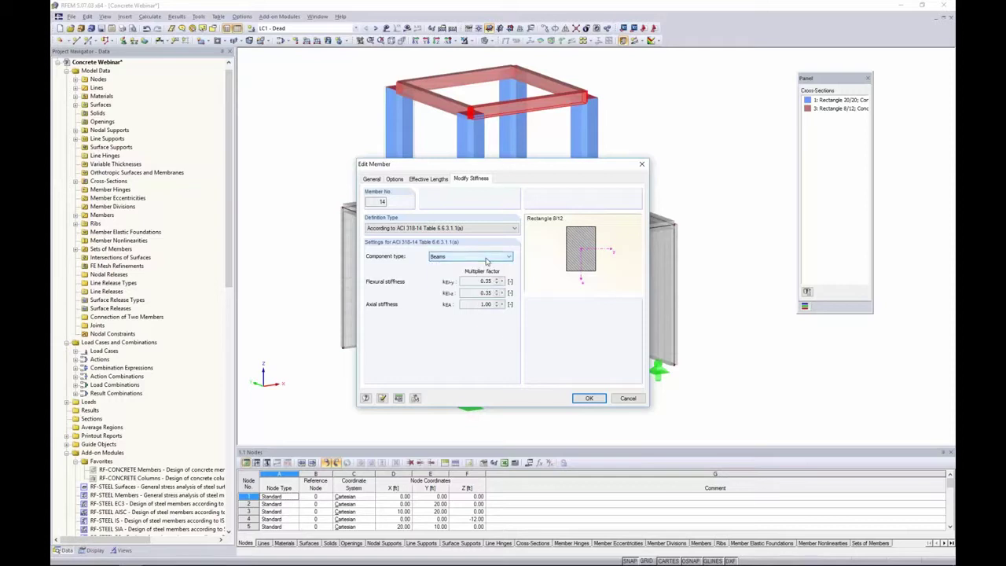
{"action": "left_click", "coordinate": [589, 398]}
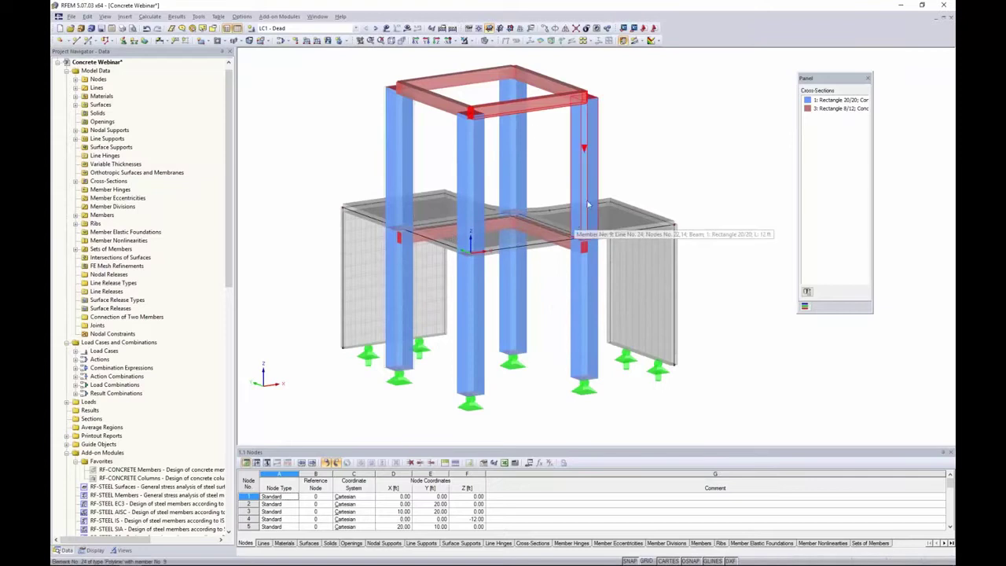
Display the loads on the model and view the load cases Dead, Live and Wind one after another.
{"action": "scroll", "coordinate": [472, 130], "scroll_direction": "down", "scroll_amount": 3}
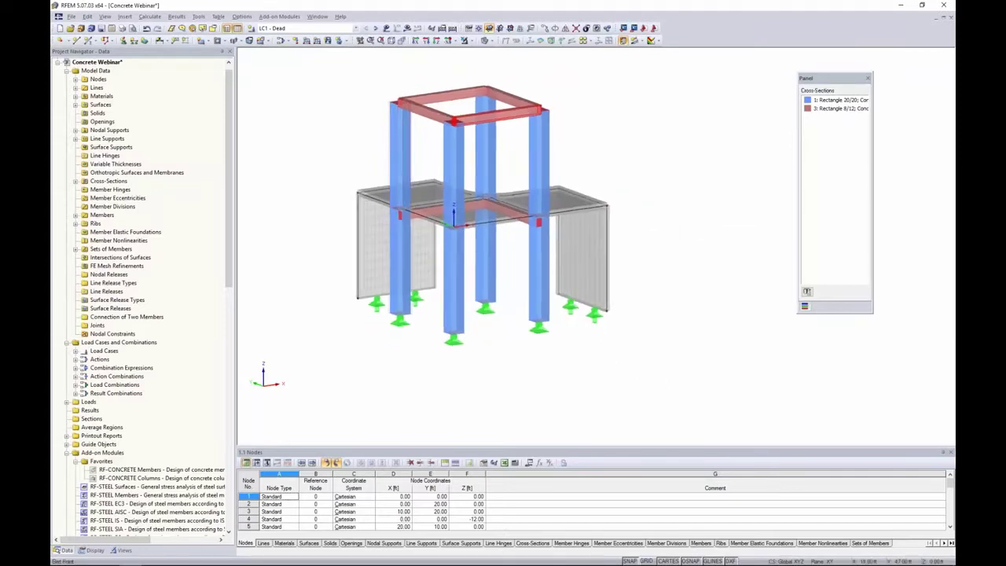
{"action": "left_click", "coordinate": [386, 28]}
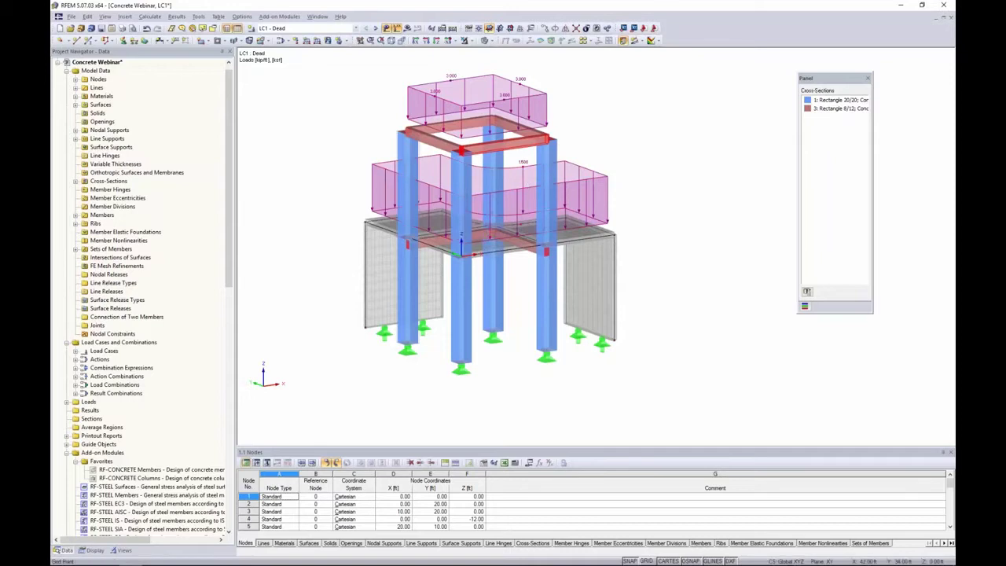
{"action": "middle_click_drag", "start_coordinate": [500, 215], "coordinate": [487, 213], "text": "ctrl"}
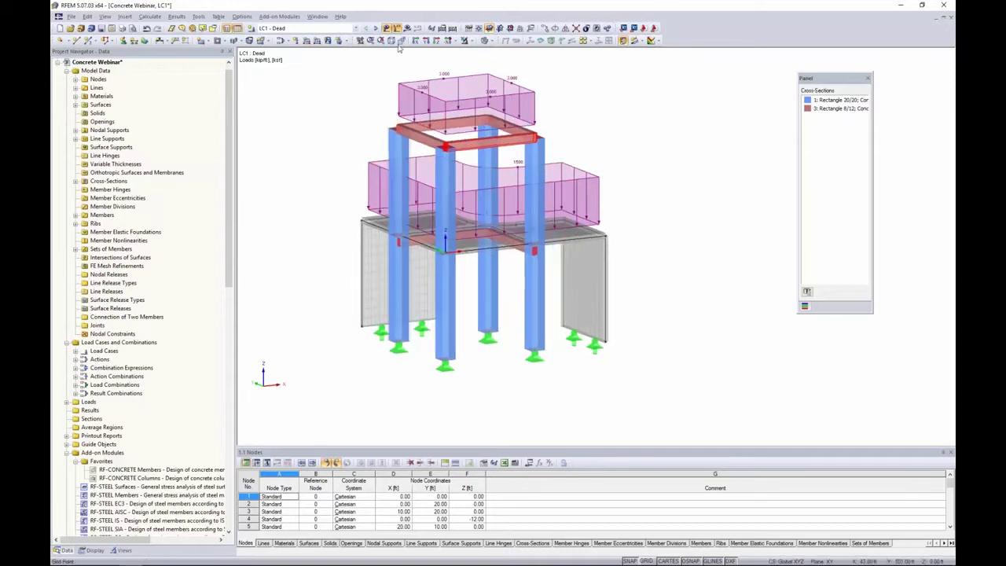
{"action": "left_click", "coordinate": [377, 29]}
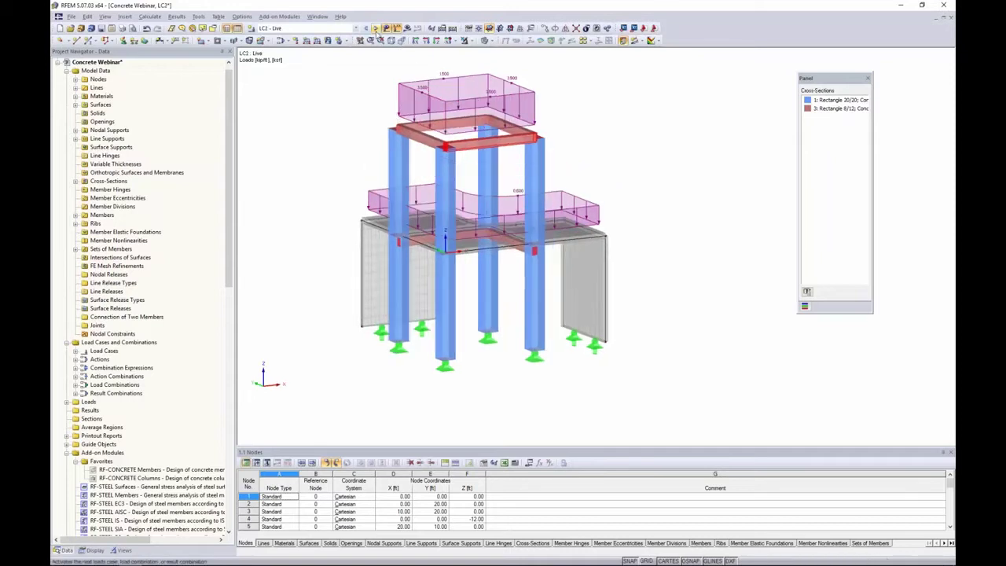
{"action": "left_click", "coordinate": [377, 29]}
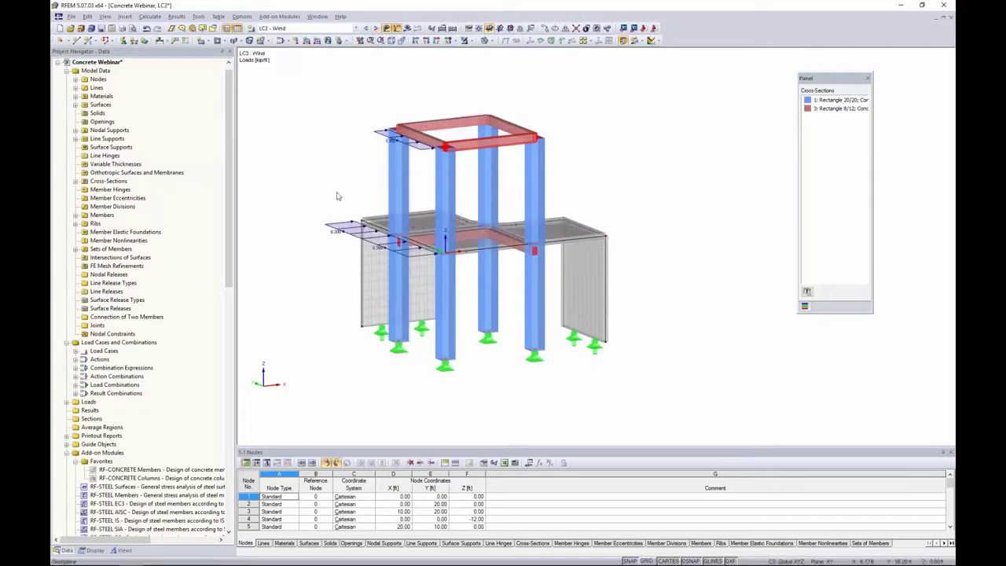
{"action": "middle_click_drag", "start_coordinate": [344, 207], "coordinate": [344, 217], "text": "ctrl"}
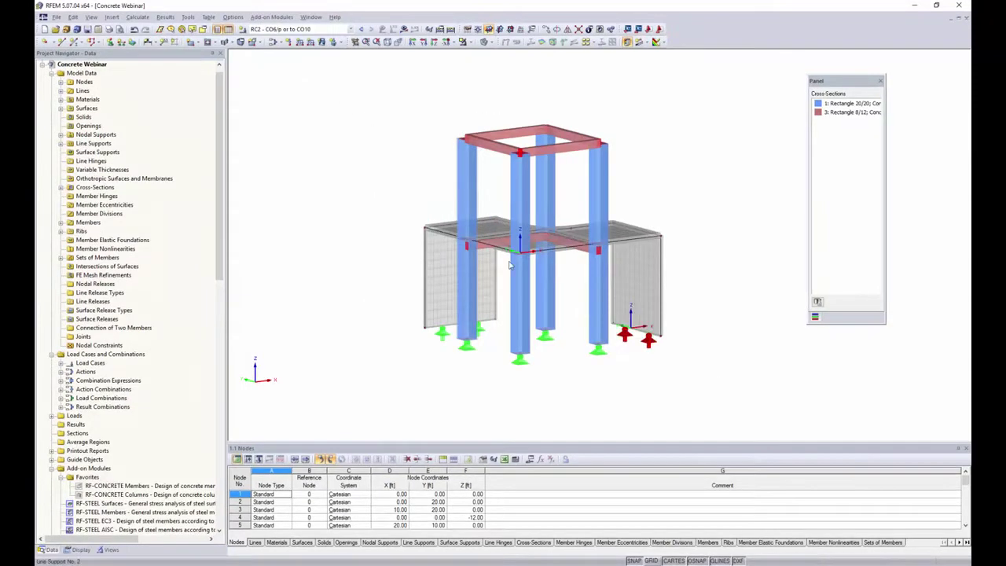
Review the defined load cases and the load cases and factors contained in load combinations CO1 to CO6.
{"action": "left_click", "coordinate": [274, 43]}
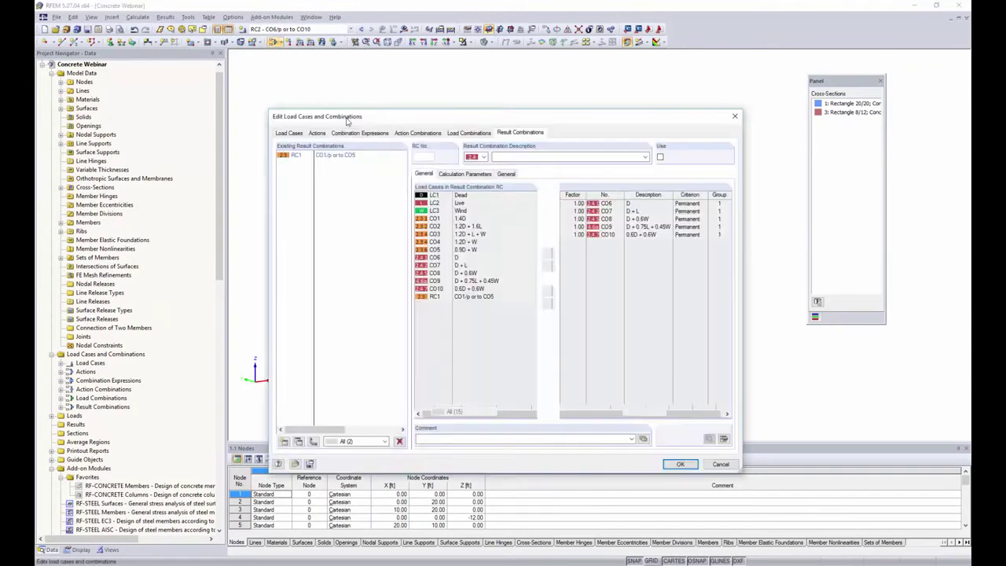
{"action": "left_click_drag", "start_coordinate": [347, 120], "coordinate": [350, 90]}
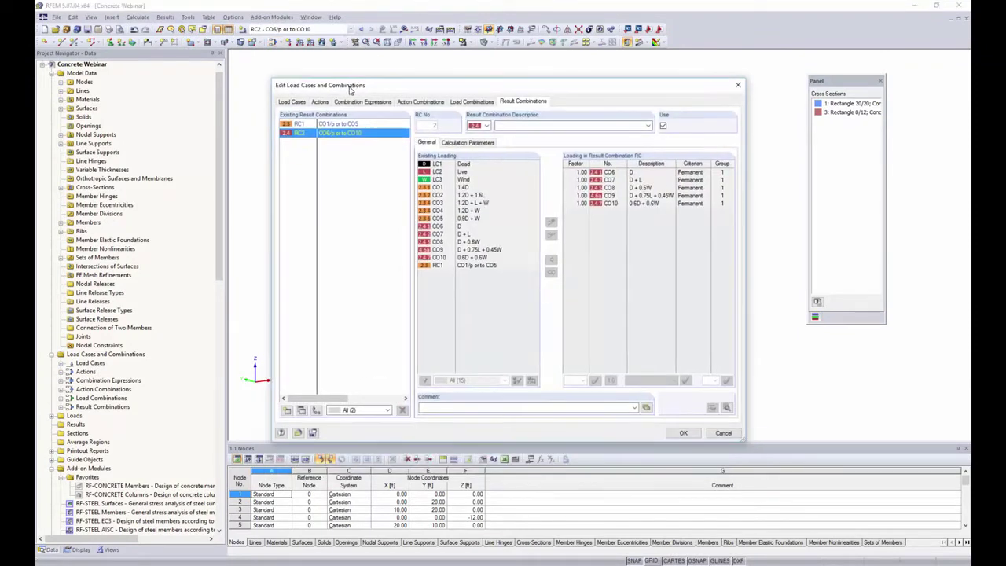
{"action": "left_click", "coordinate": [292, 102]}
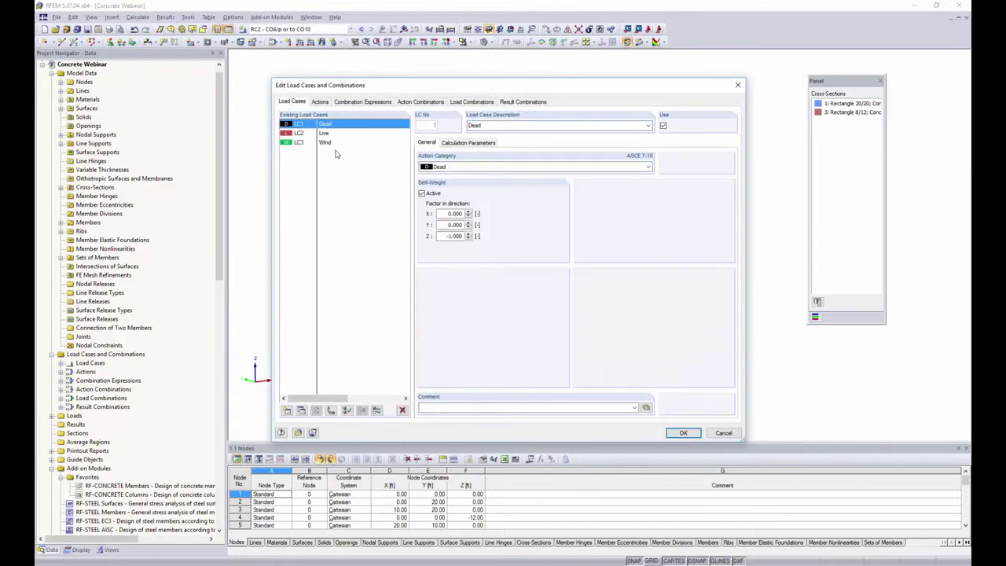
{"action": "left_click", "coordinate": [462, 101]}
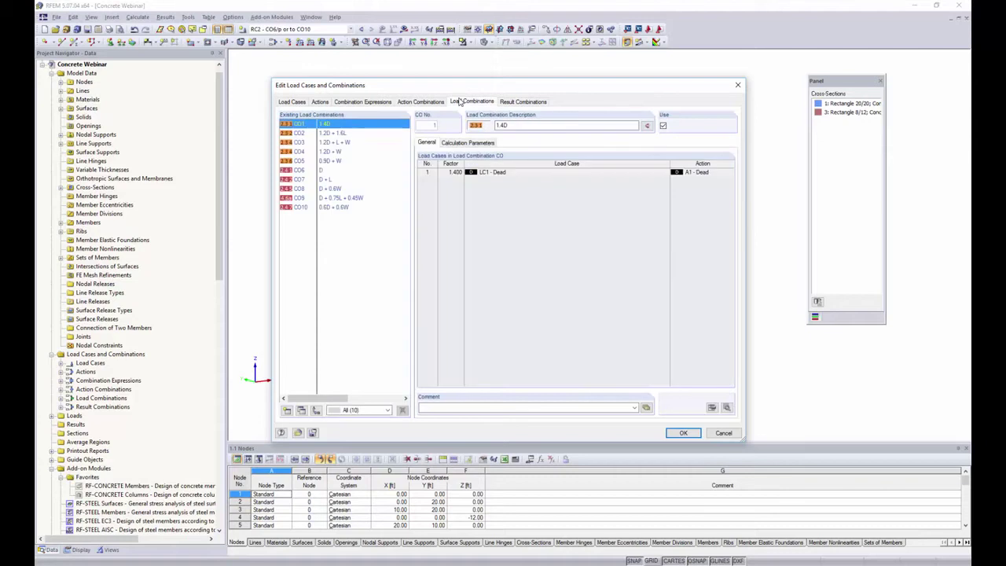
{"action": "left_click", "coordinate": [331, 133]}
{"action": "left_click", "coordinate": [332, 143]}
{"action": "left_click", "coordinate": [332, 152]}
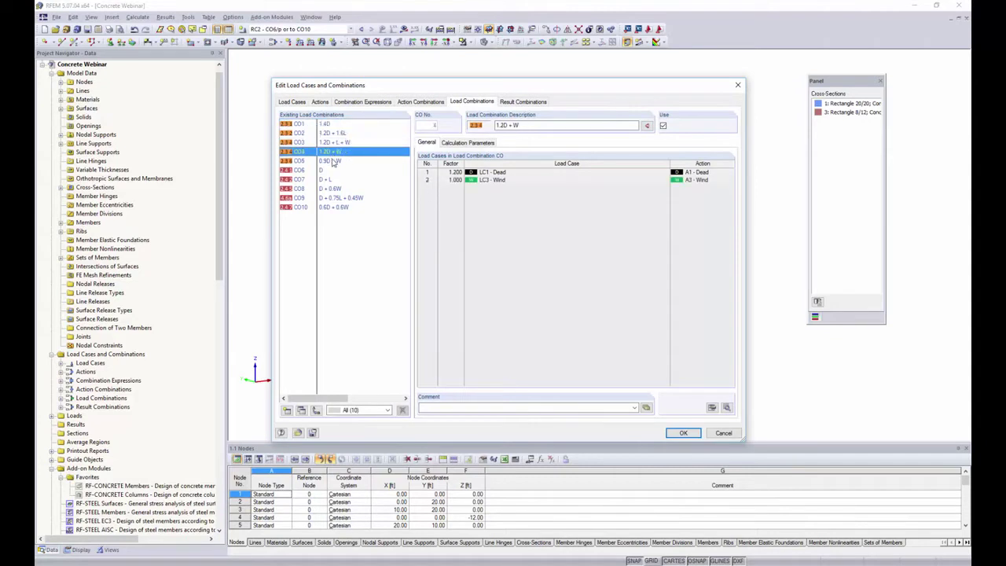
{"action": "left_click", "coordinate": [333, 162]}
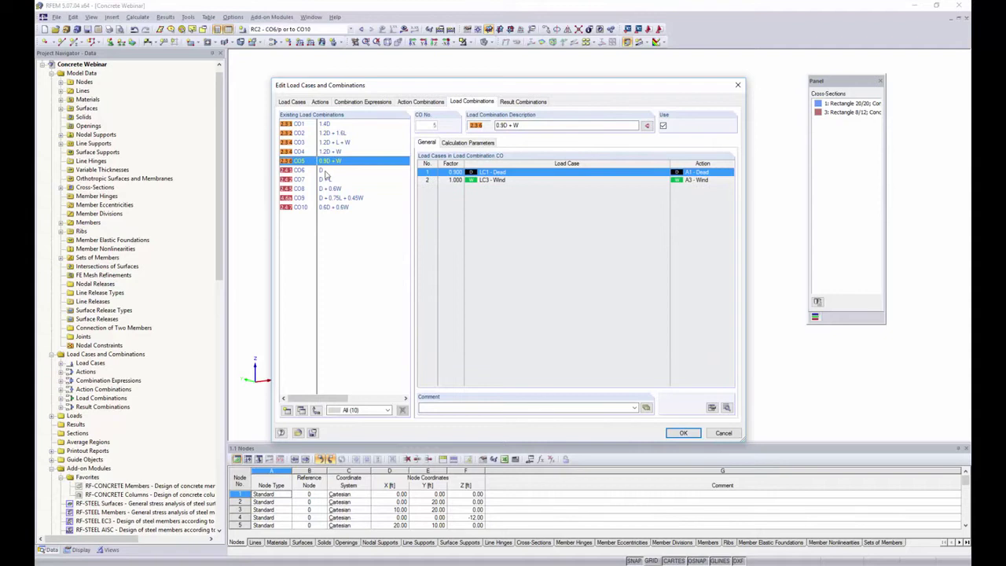
{"action": "left_click", "coordinate": [323, 170]}
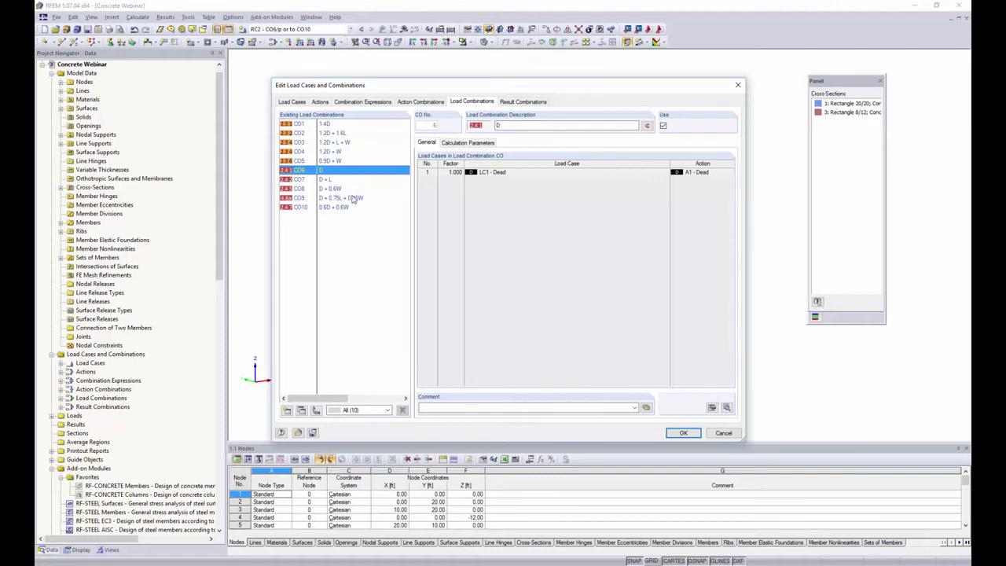
Check the calculation parameters of load combinations CO6 and CO1 to CO3, keeping second-order analysis (P-Delta) as the method of analysis.
{"action": "left_click", "coordinate": [453, 143]}
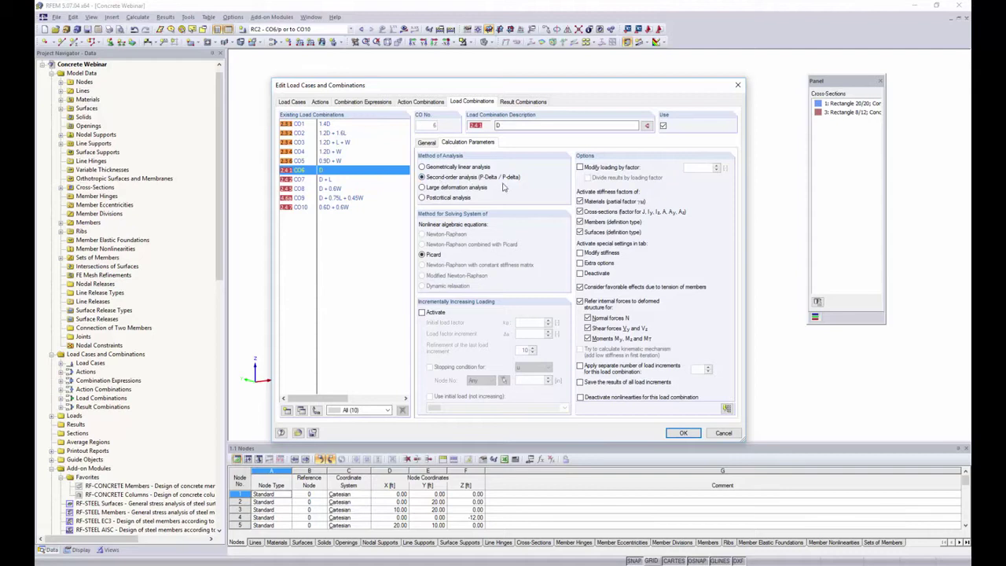
{"action": "left_click", "coordinate": [318, 124]}
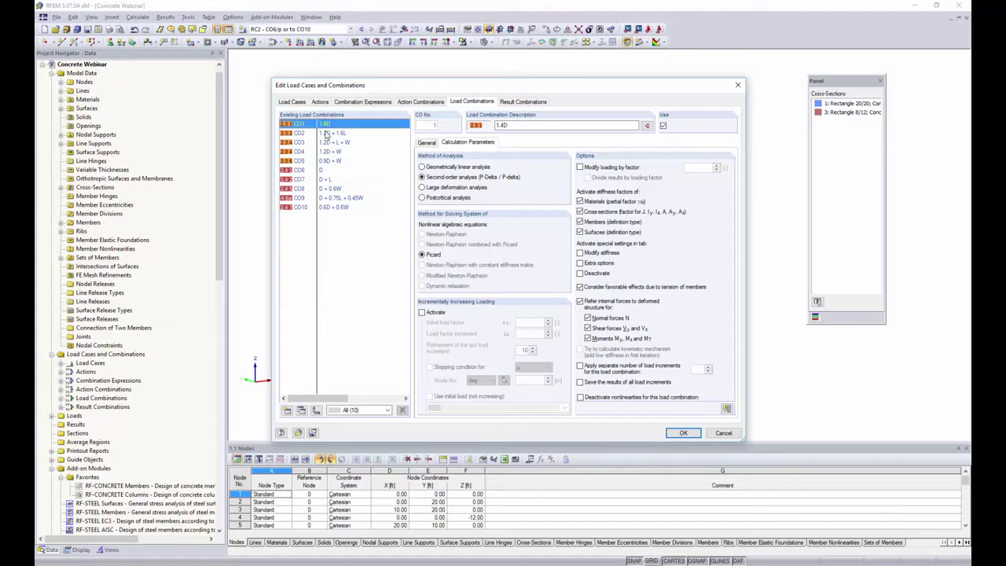
{"action": "left_click", "coordinate": [328, 133]}
{"action": "left_click", "coordinate": [330, 142]}
{"action": "left_click", "coordinate": [435, 178]}
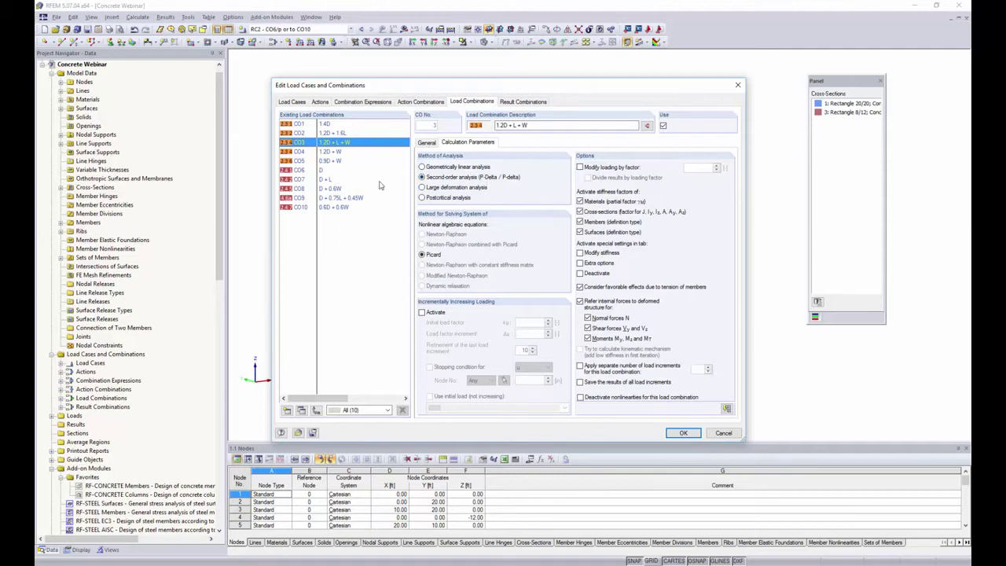
Review the combinations grouped in result combinations RC1 and RC2, and accept the load case and combination settings.
{"action": "left_click", "coordinate": [511, 104]}
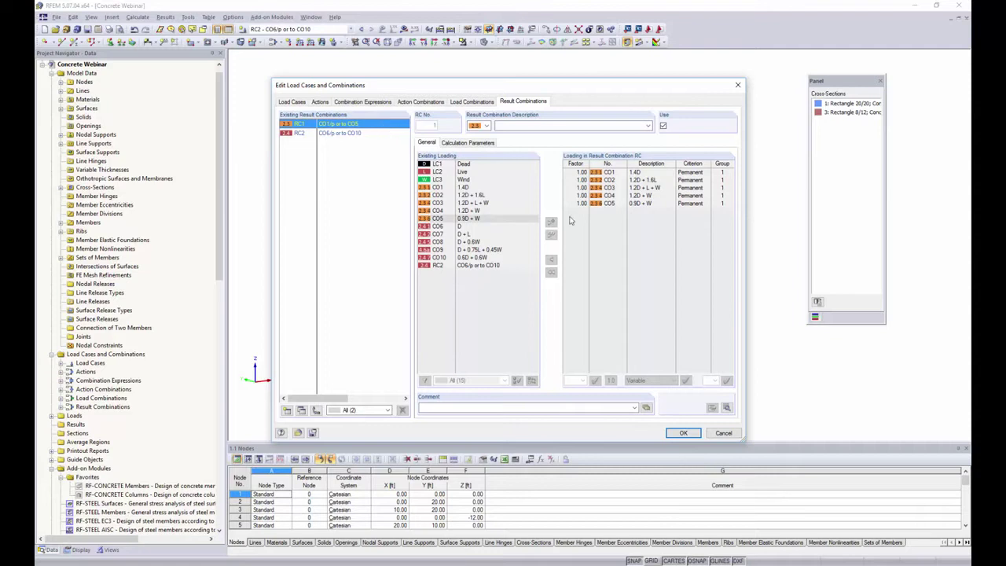
{"action": "left_click", "coordinate": [361, 135]}
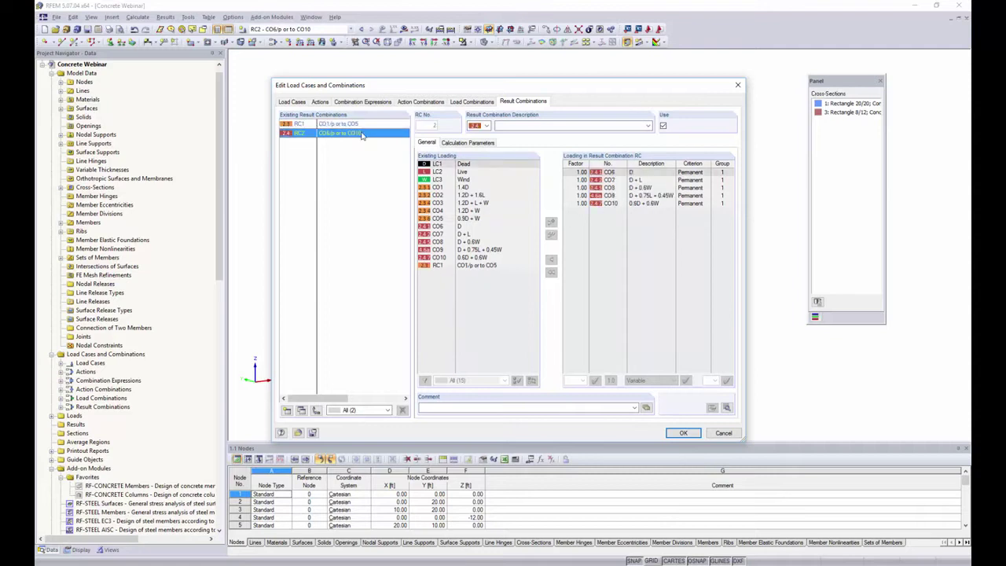
{"action": "left_click", "coordinate": [684, 433]}
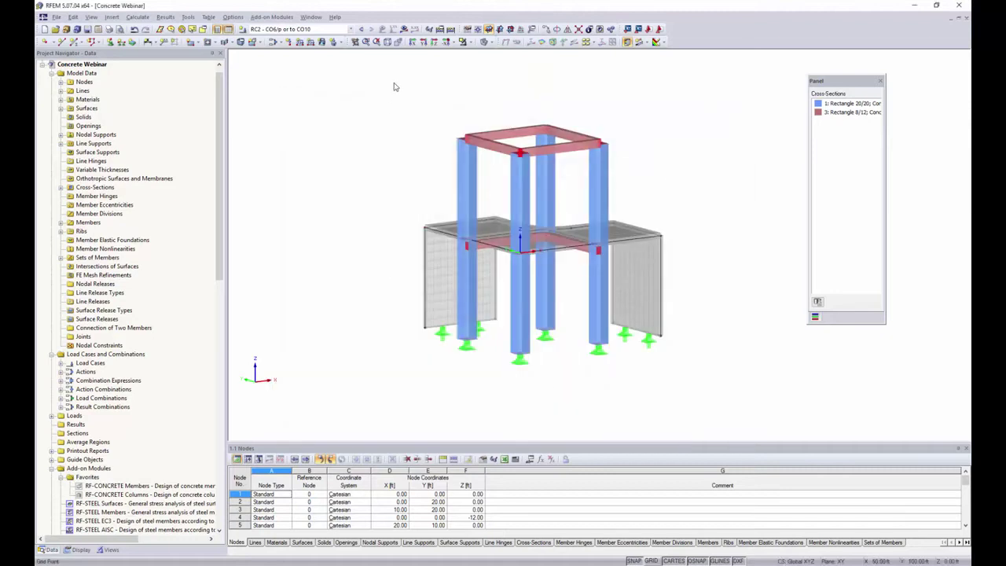
Make result combination RC1 - CO1/p or to CO5 current and display its global deformation results on the model.
{"action": "left_click", "coordinate": [351, 30]}
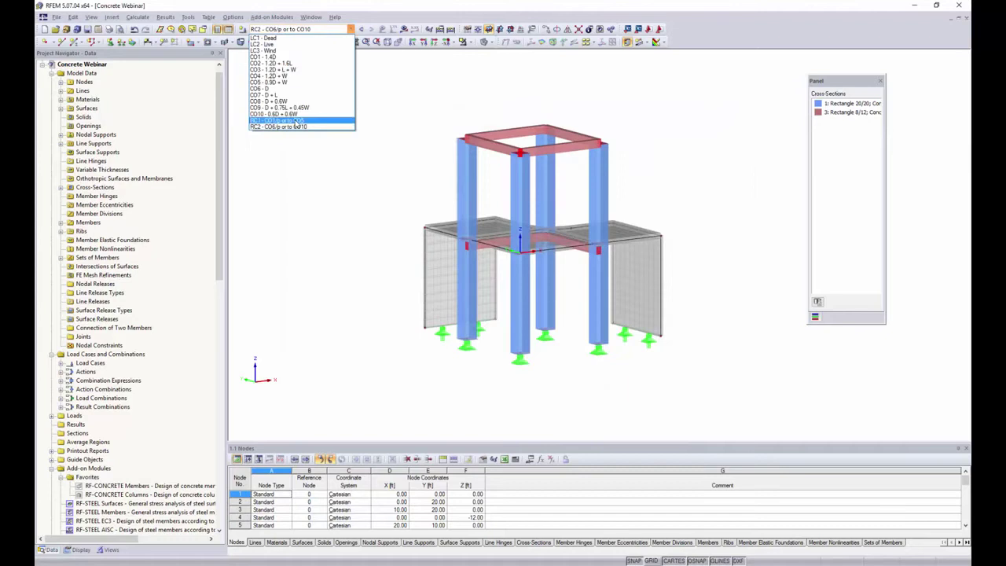
{"action": "left_click", "coordinate": [299, 122]}
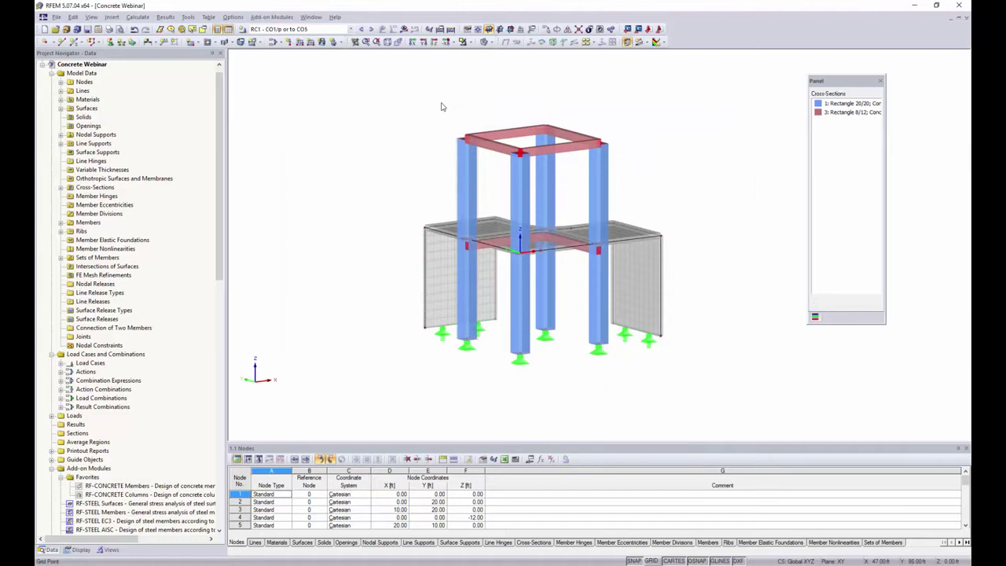
{"action": "left_click", "coordinate": [404, 29]}
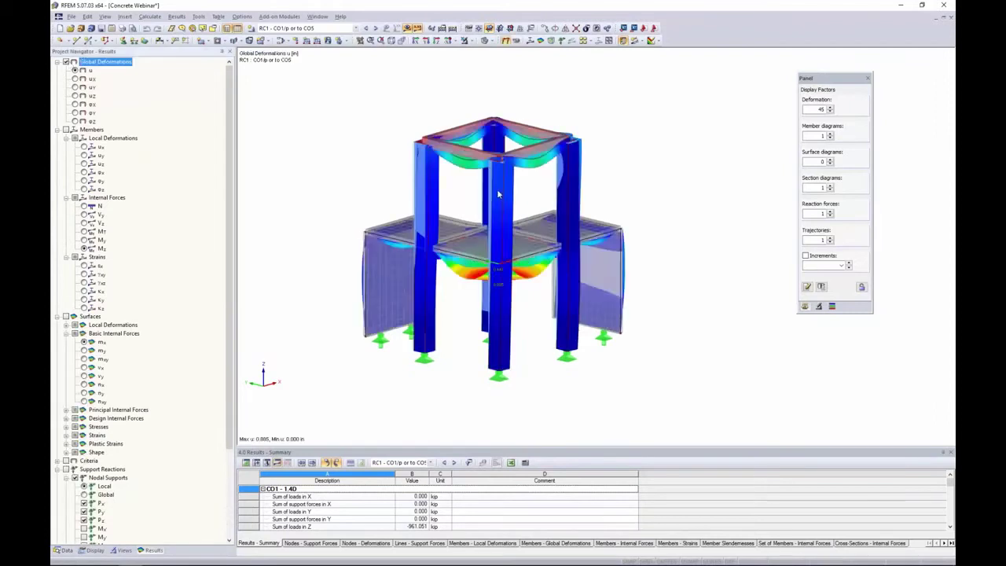
{"action": "middle_click_drag", "start_coordinate": [687, 254], "coordinate": [583, 214], "text": "ctrl"}
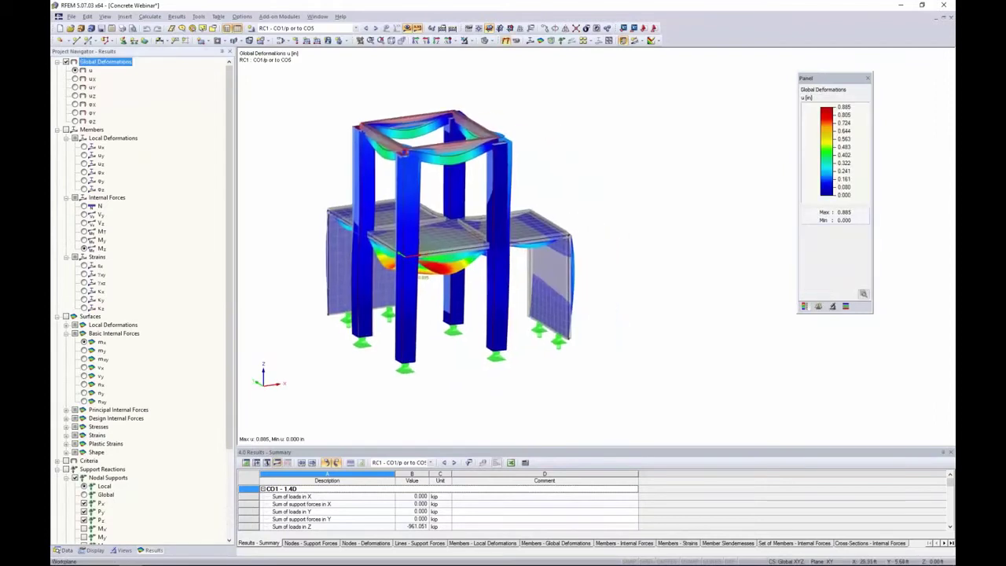
Switch the results to load combination CO3 - 1.2D + L + W and show the member results instead of the global deformations.
{"action": "left_click", "coordinate": [340, 29]}
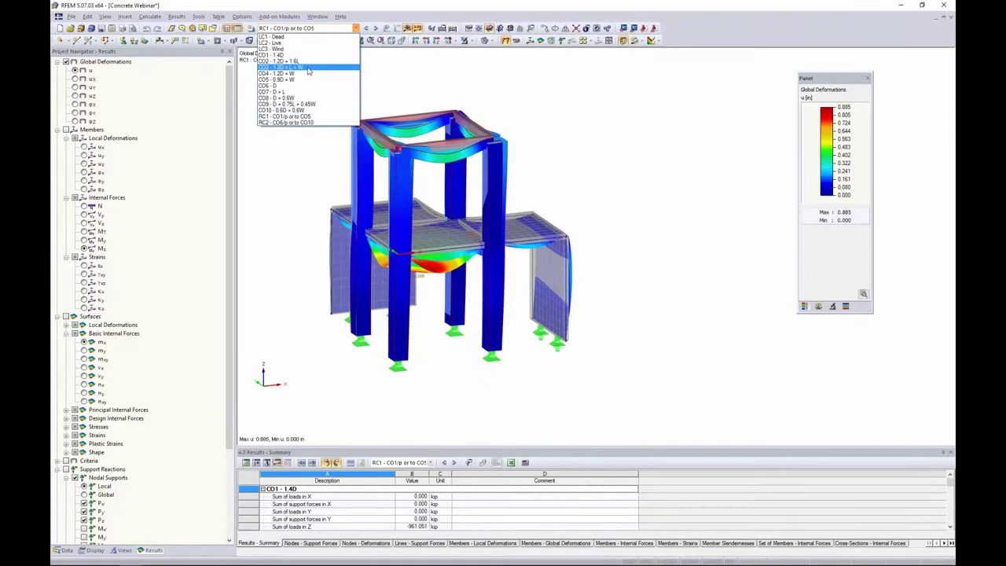
{"action": "left_click", "coordinate": [309, 69]}
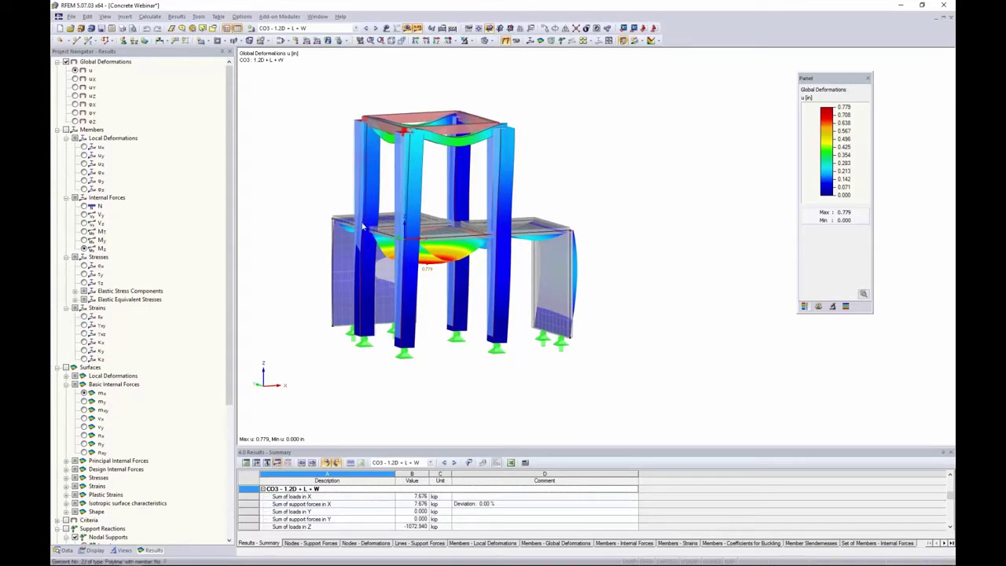
{"action": "left_click_drag", "start_coordinate": [228, 232], "coordinate": [221, 353]}
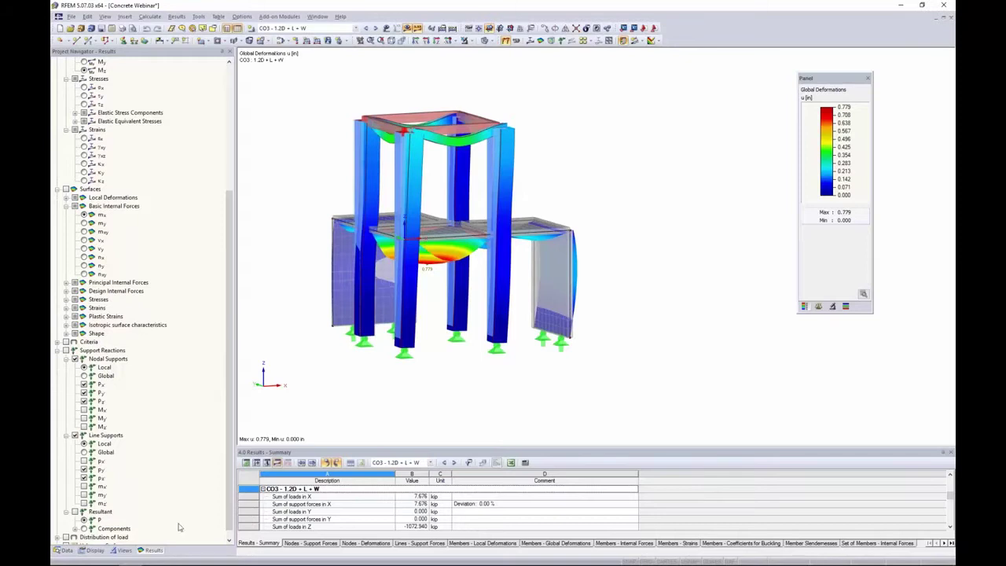
{"action": "scroll", "coordinate": [160, 362], "scroll_direction": "up", "scroll_amount": 6}
{"action": "left_click", "coordinate": [66, 105]}
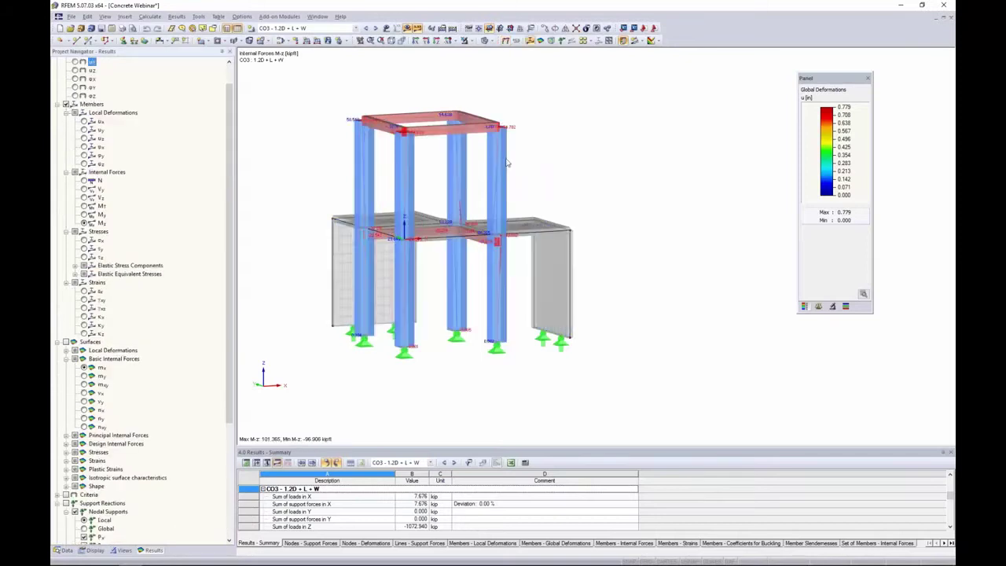
Show the model as wireframe and view the members' N, Vy, MT and My diagrams, ending on My.
{"action": "left_click", "coordinate": [487, 40]}
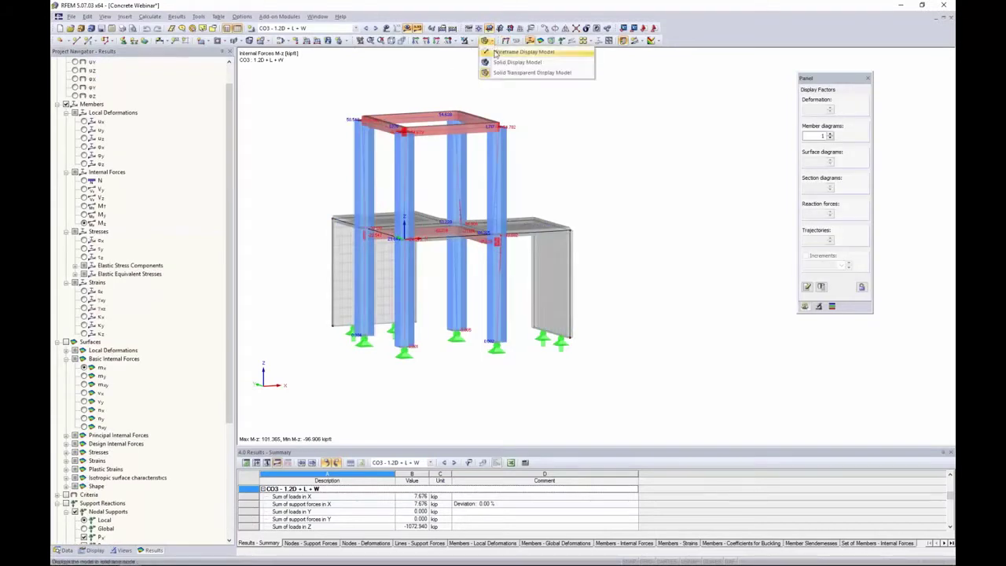
{"action": "left_click", "coordinate": [496, 52]}
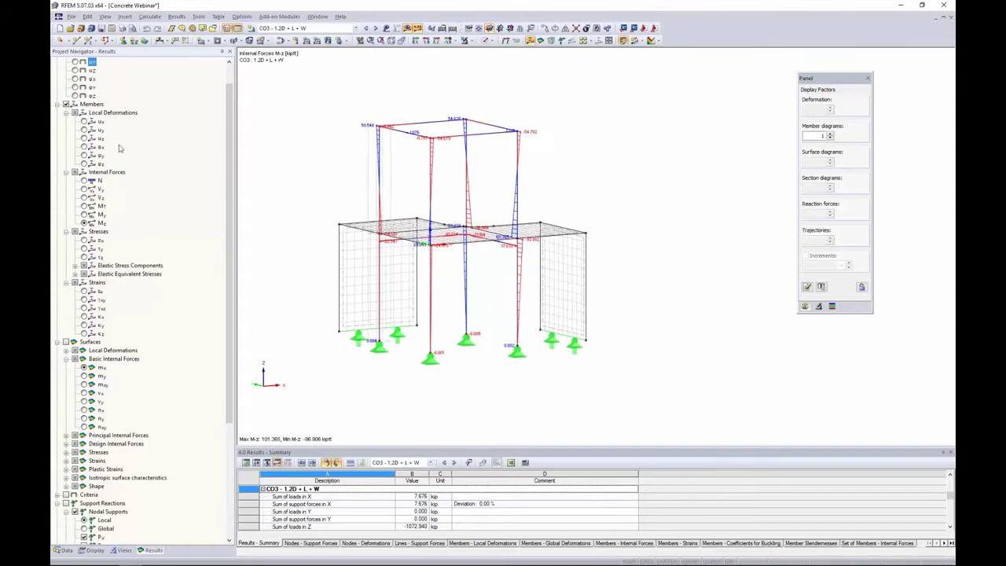
{"action": "left_click", "coordinate": [84, 180]}
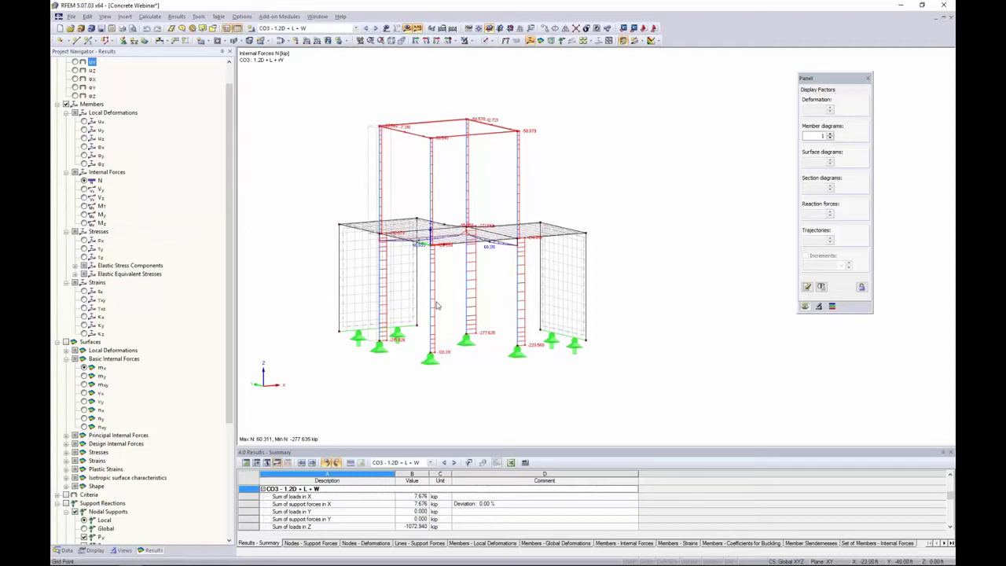
{"action": "left_click", "coordinate": [84, 189]}
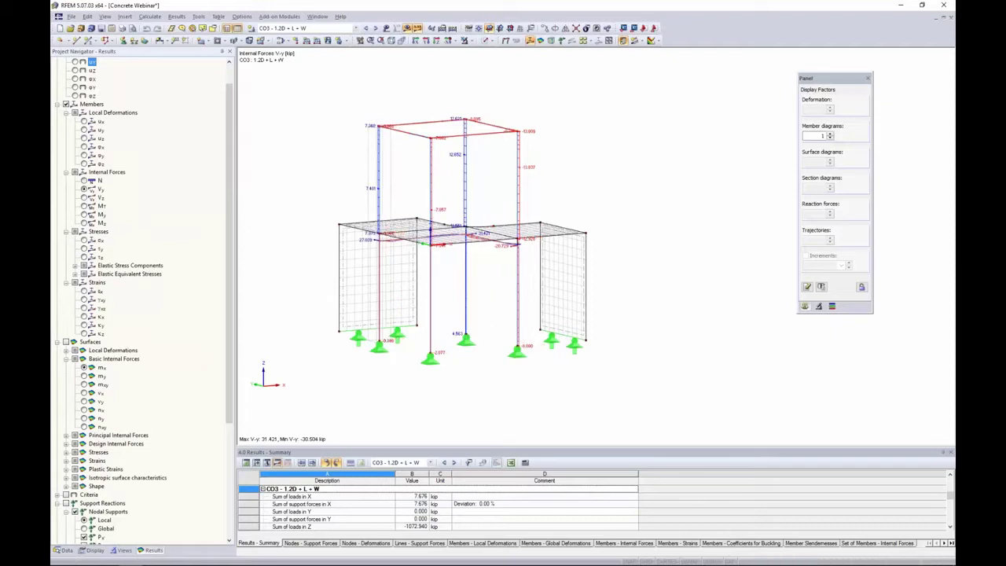
{"action": "left_click", "coordinate": [84, 206]}
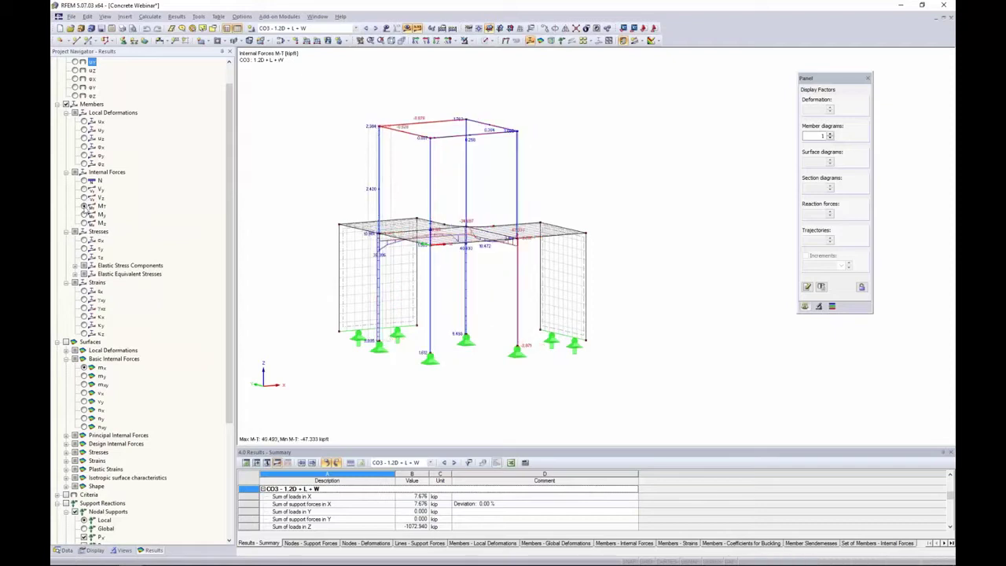
{"action": "left_click", "coordinate": [85, 215]}
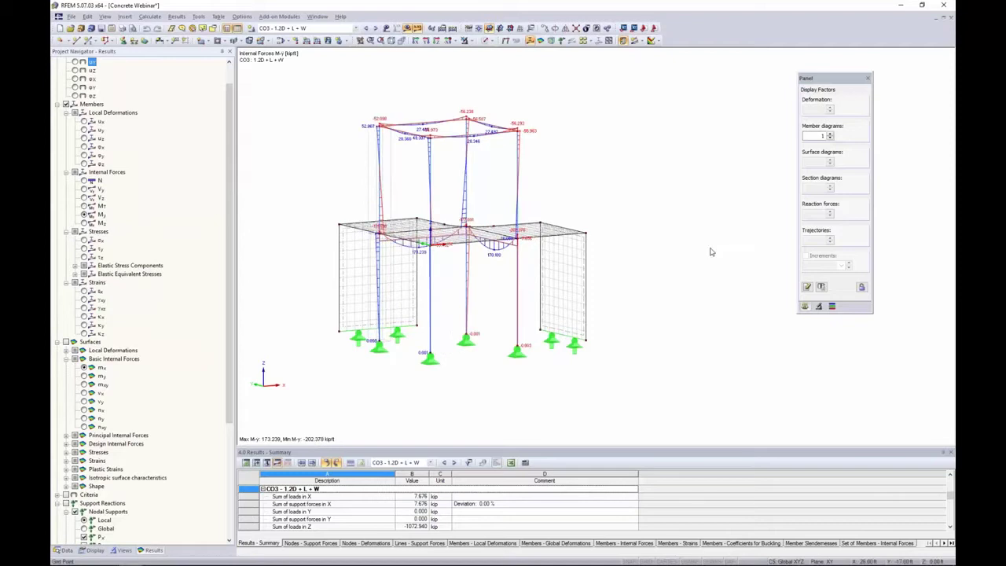
Set the display factor for the member diagrams to 2.
{"action": "left_click", "coordinate": [830, 134]}
{"action": "left_click", "coordinate": [830, 134]}
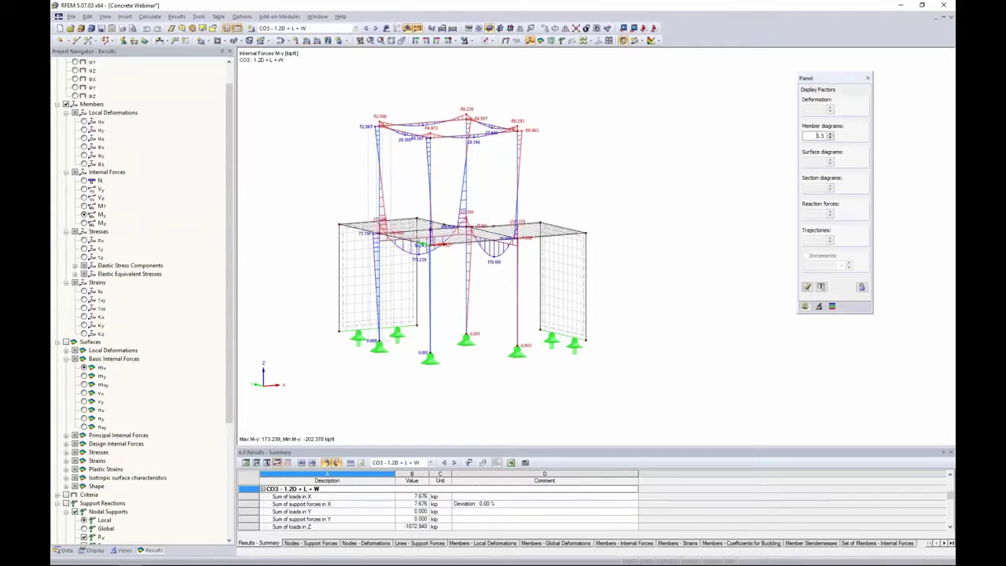
{"action": "left_click", "coordinate": [830, 134]}
{"action": "left_click", "coordinate": [831, 133]}
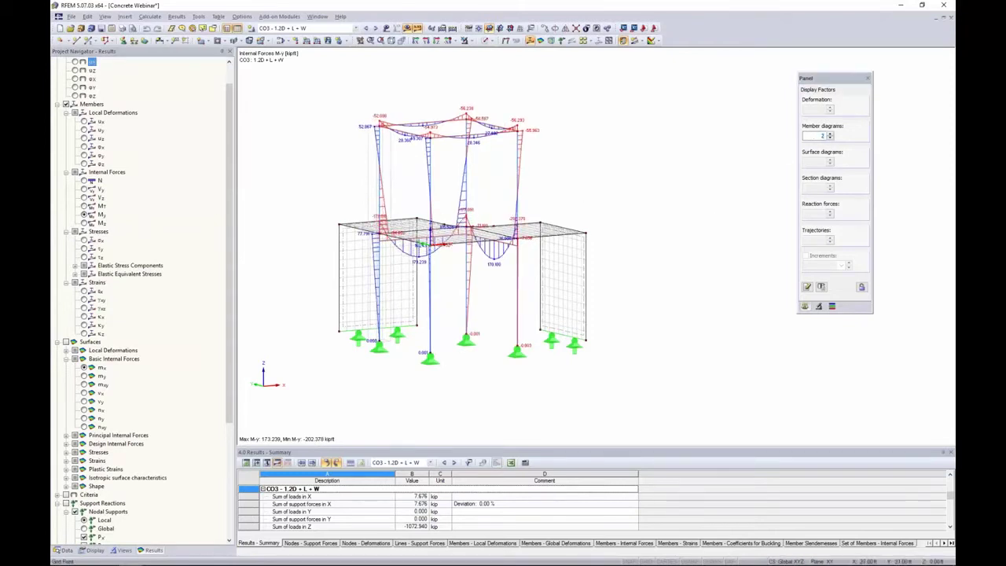
Show the support reactions on the model in place of the member results, view them, and turn them off again.
{"action": "middle_click_drag", "start_coordinate": [471, 217], "coordinate": [621, 203], "text": "ctrl"}
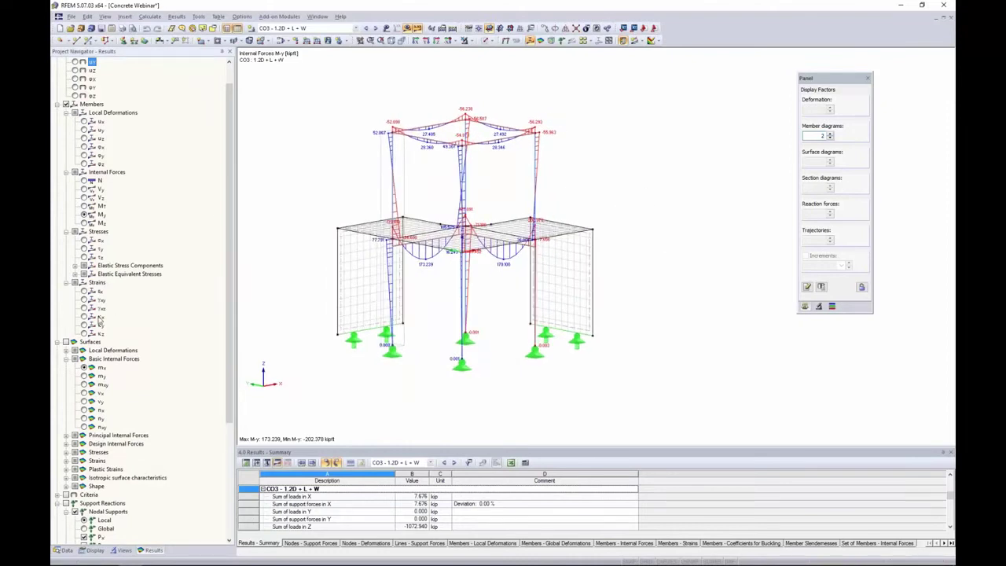
{"action": "scroll", "coordinate": [99, 324], "scroll_direction": "down", "scroll_amount": 6}
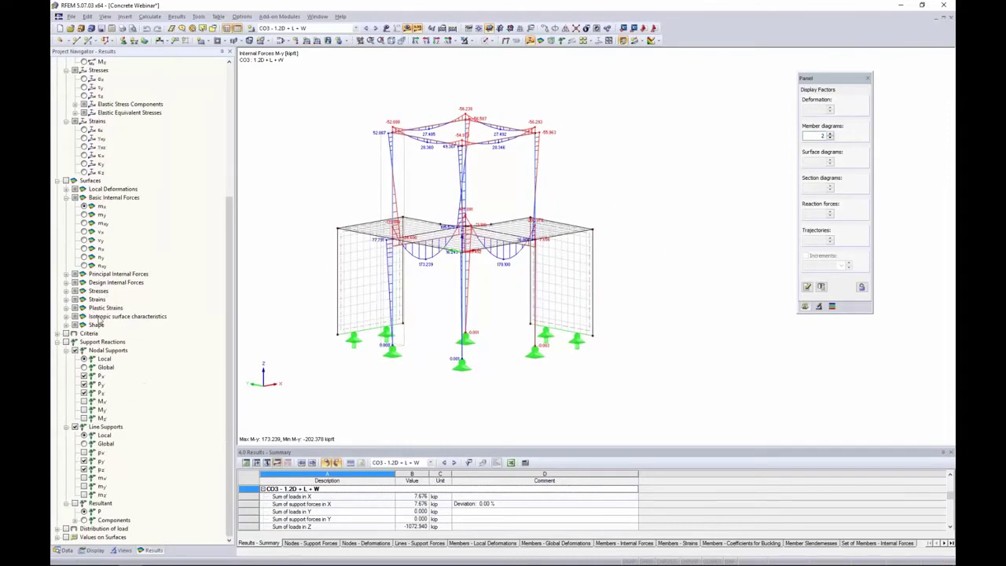
{"action": "left_click", "coordinate": [66, 342]}
{"action": "scroll", "coordinate": [87, 197], "scroll_direction": "up", "scroll_amount": 5}
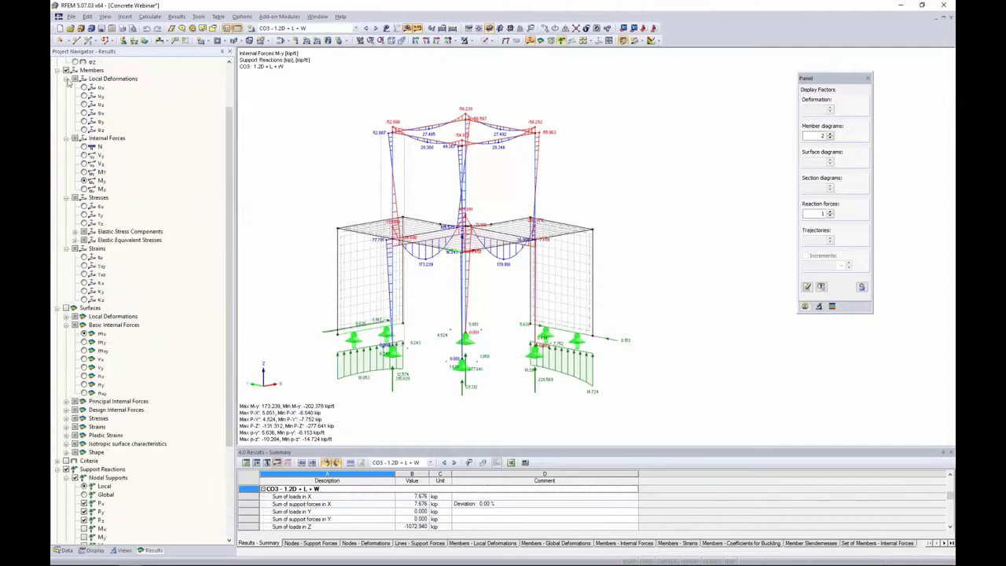
{"action": "left_click", "coordinate": [67, 71]}
{"action": "middle_click_drag", "start_coordinate": [416, 299], "coordinate": [486, 291], "text": "ctrl"}
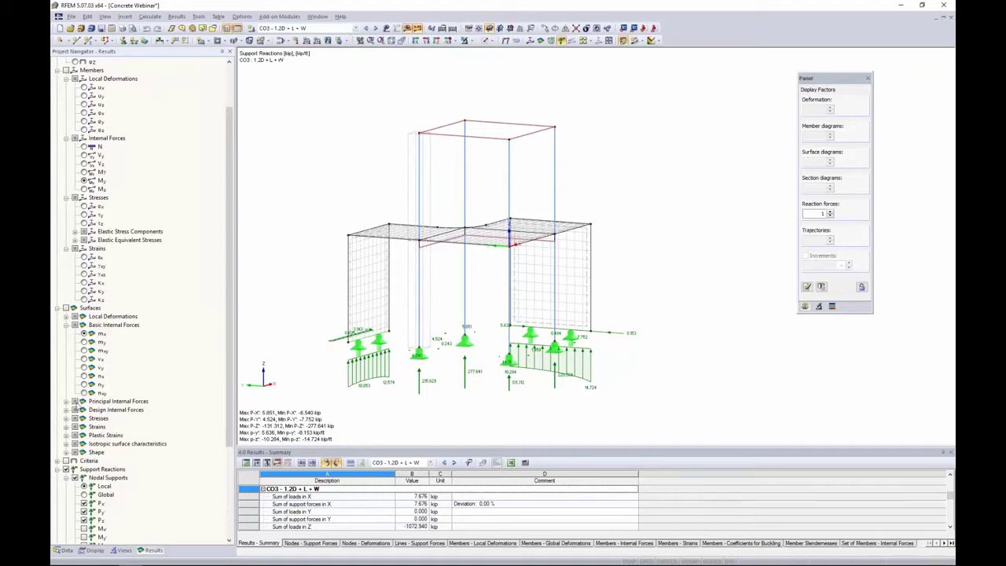
{"action": "left_click", "coordinate": [67, 470]}
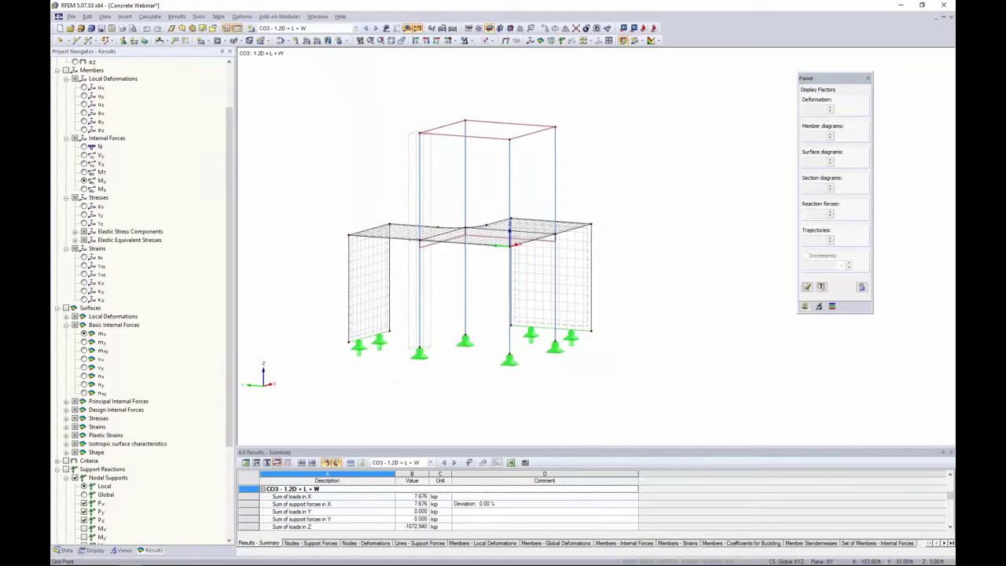
Examine the available concrete design add-on modules and the favorite modules in the project data.
{"action": "left_click", "coordinate": [67, 551]}
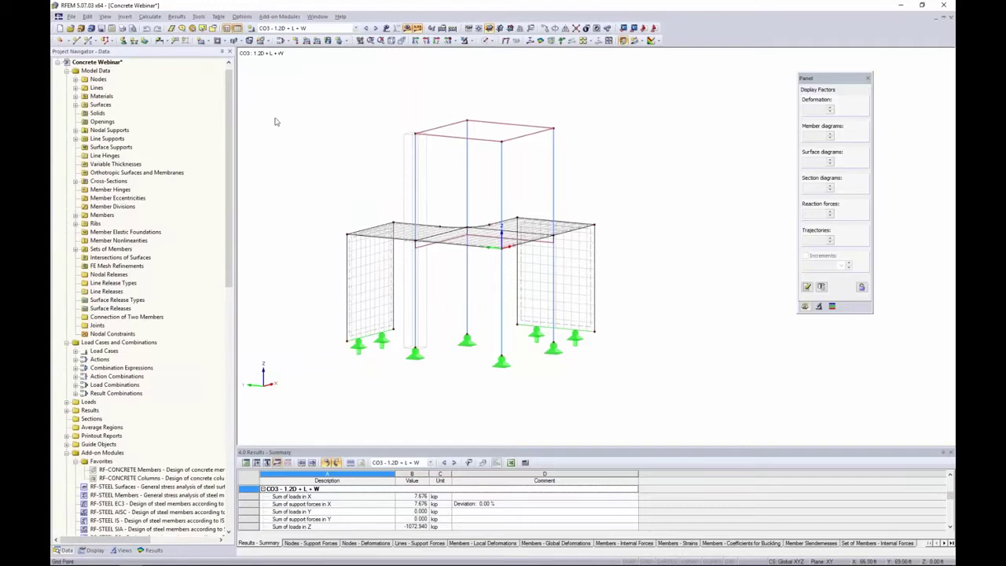
{"action": "left_click", "coordinate": [283, 17]}
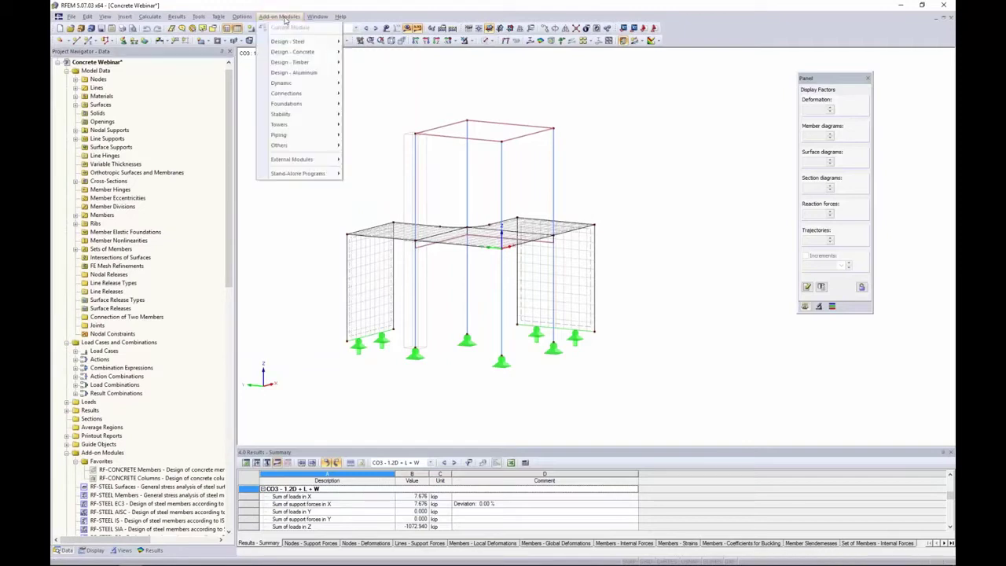
{"action": "mouse_move", "coordinate": [292, 53]}
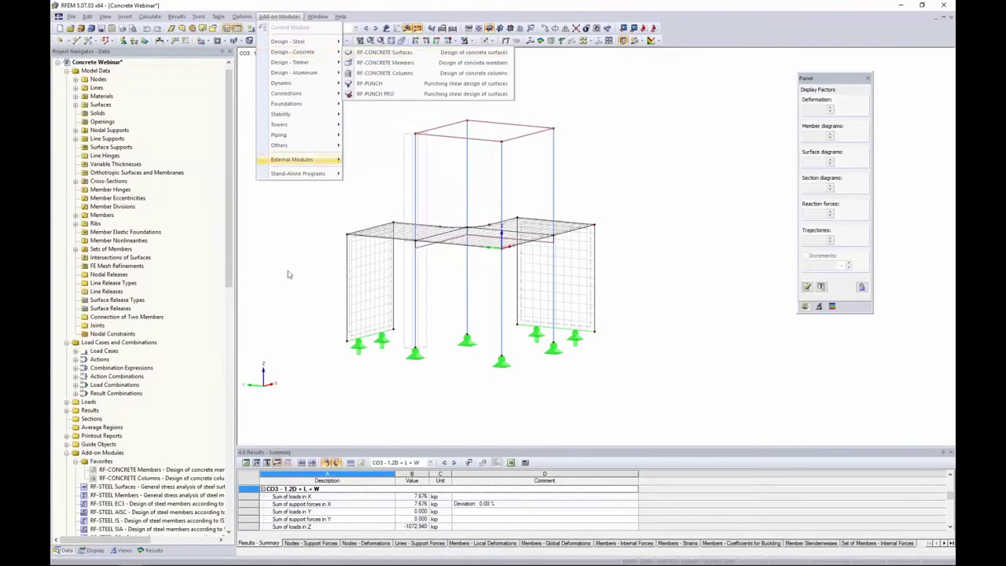
{"action": "left_click", "coordinate": [276, 240]}
{"action": "scroll", "coordinate": [133, 236], "scroll_direction": "down", "scroll_amount": 10}
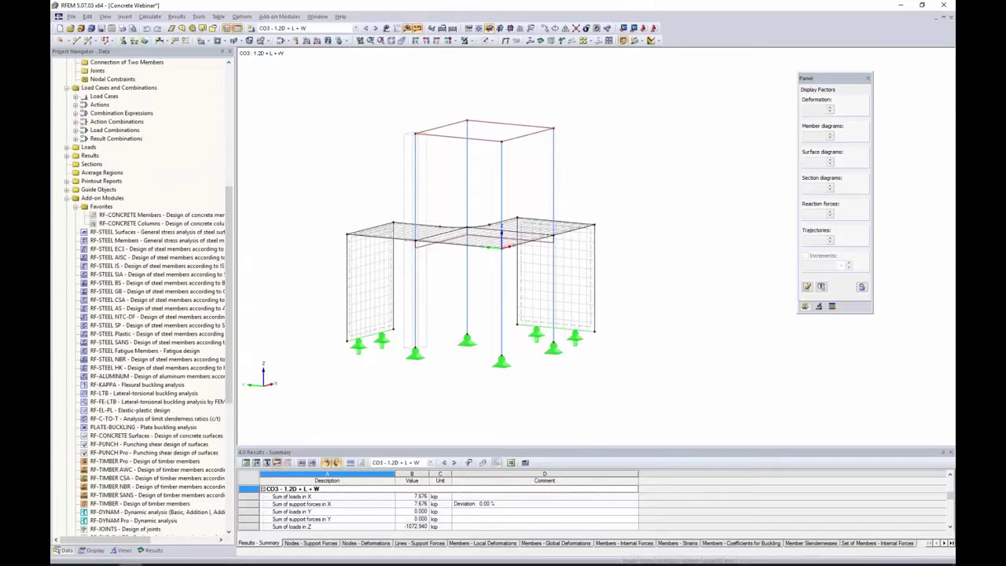
{"action": "mouse_move", "coordinate": [131, 558]}
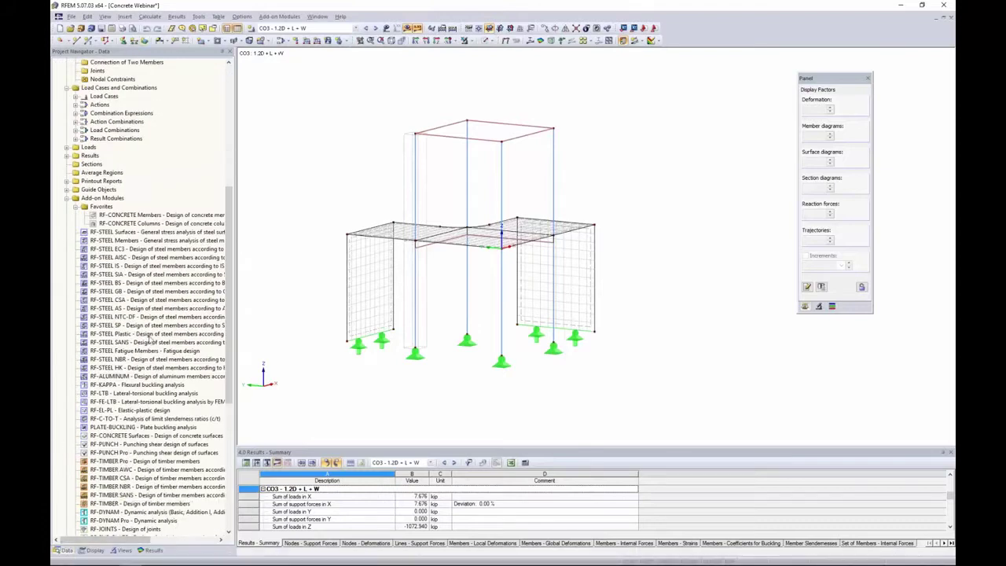
{"action": "left_click_drag", "start_coordinate": [229, 293], "coordinate": [249, 301]}
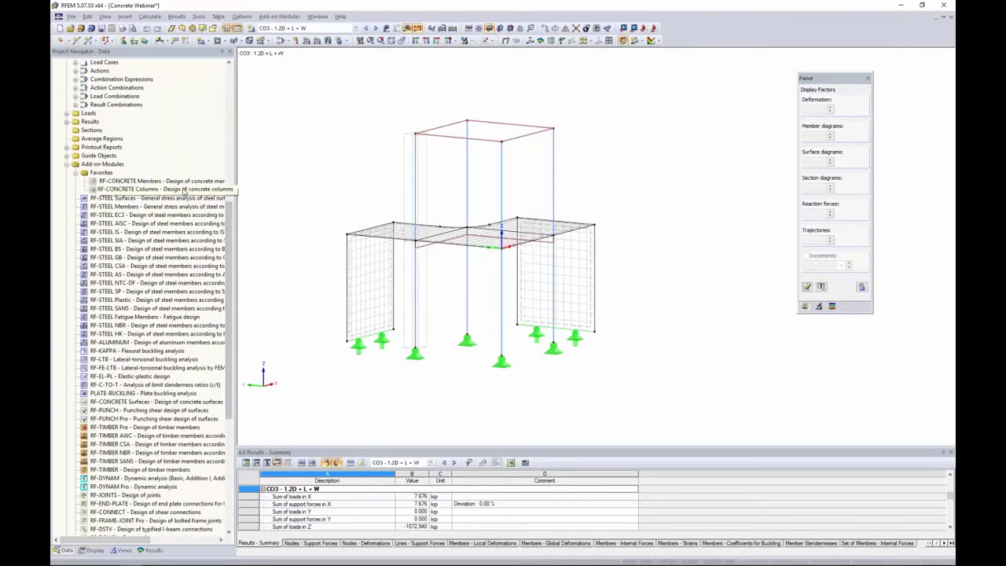
{"action": "right_click", "coordinate": [182, 184]}
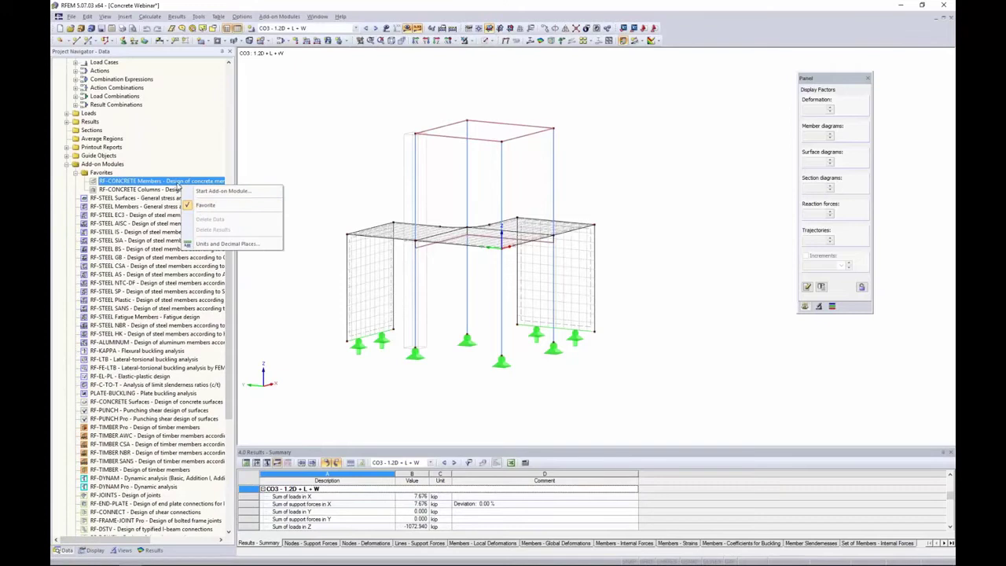
{"action": "left_click", "coordinate": [270, 180]}
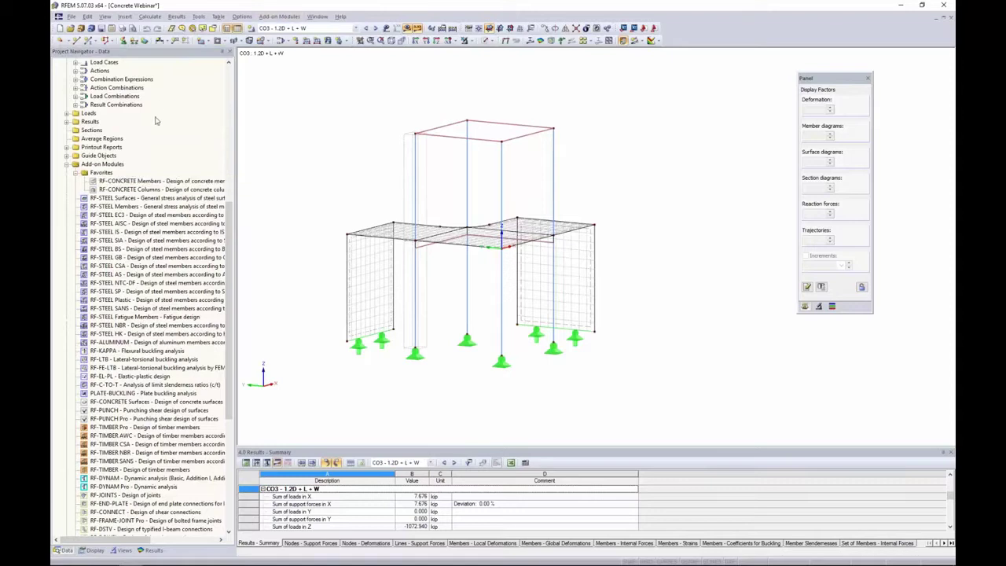
Start the RF-CONCRETE Members add-on module and choose ACI 318-14 as its design standard.
{"action": "double_click", "coordinate": [162, 183]}
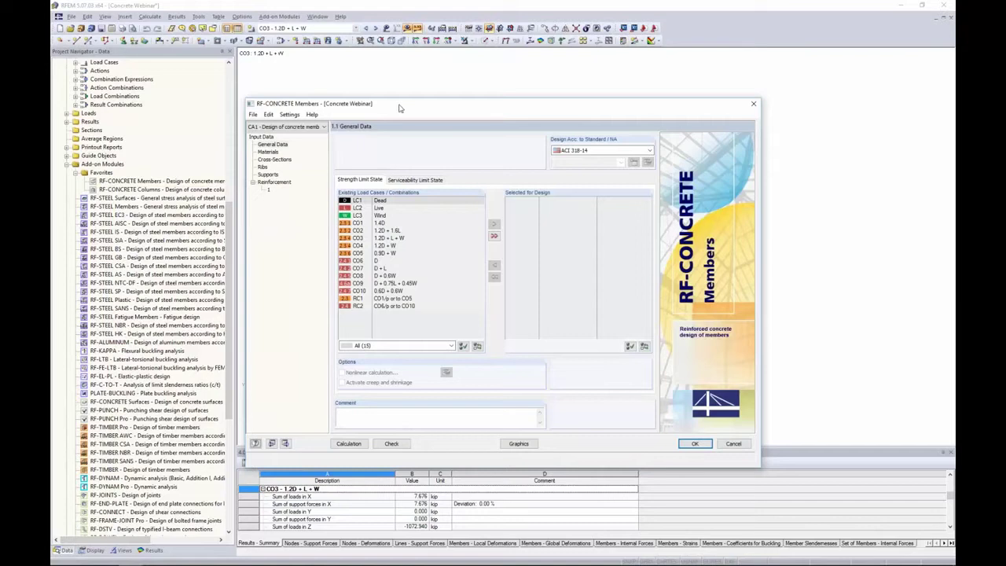
{"action": "mouse_move", "coordinate": [399, 108]}
{"action": "left_mouse_down"}
{"action": "mouse_move", "coordinate": [429, 103]}
{"action": "mouse_move", "coordinate": [413, 99]}
{"action": "left_mouse_up"}
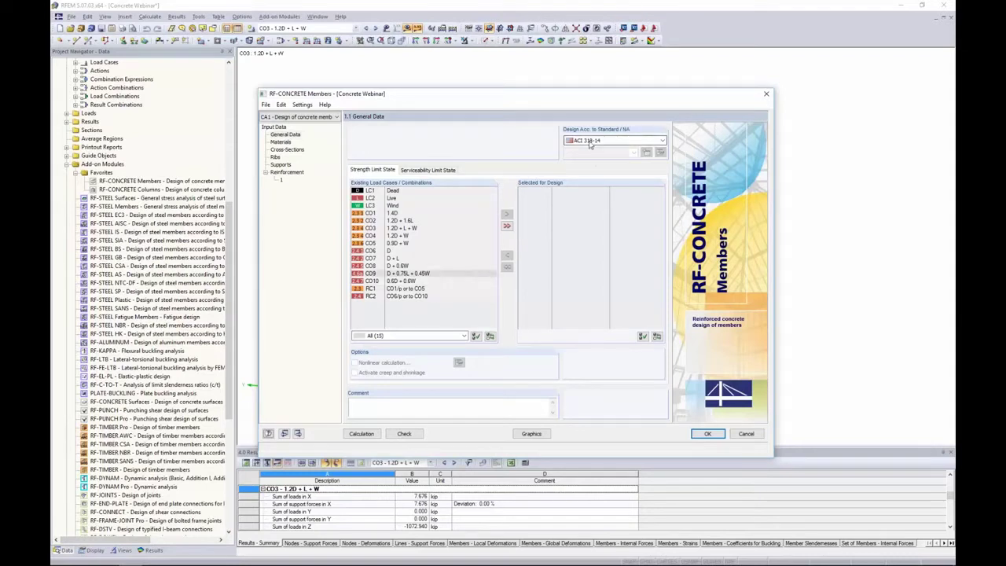
{"action": "left_click", "coordinate": [590, 142]}
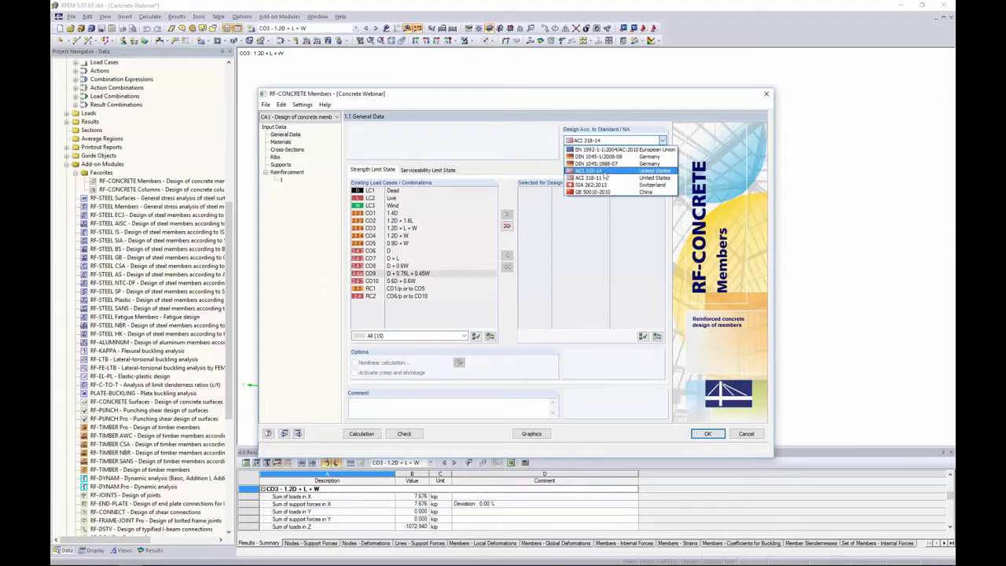
{"action": "left_click", "coordinate": [604, 172]}
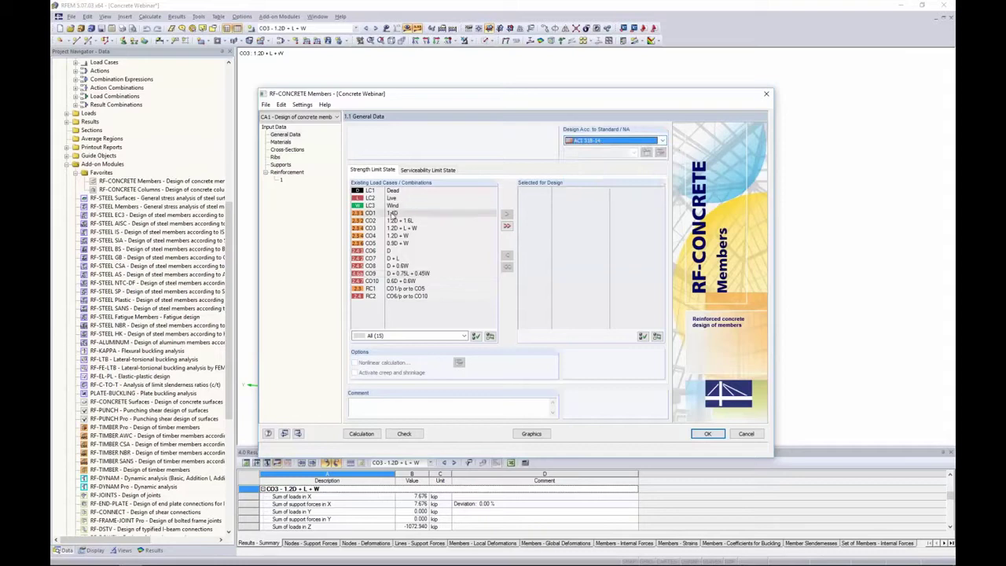
Select load combinations CO1 through CO5 for the strength limit state design.
{"action": "left_click", "coordinate": [392, 214]}
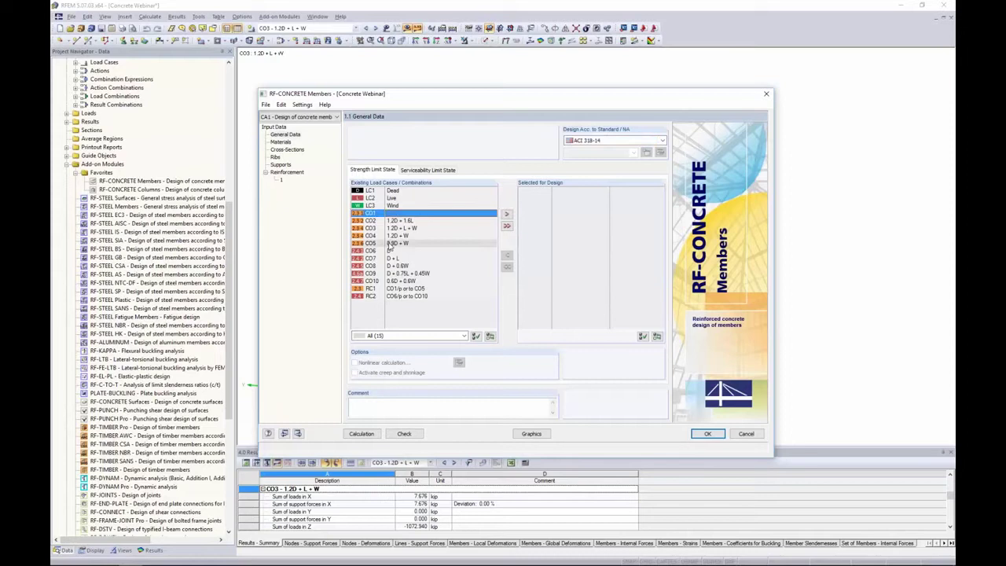
{"action": "left_click", "coordinate": [390, 243], "text": "shift"}
{"action": "left_click", "coordinate": [507, 214]}
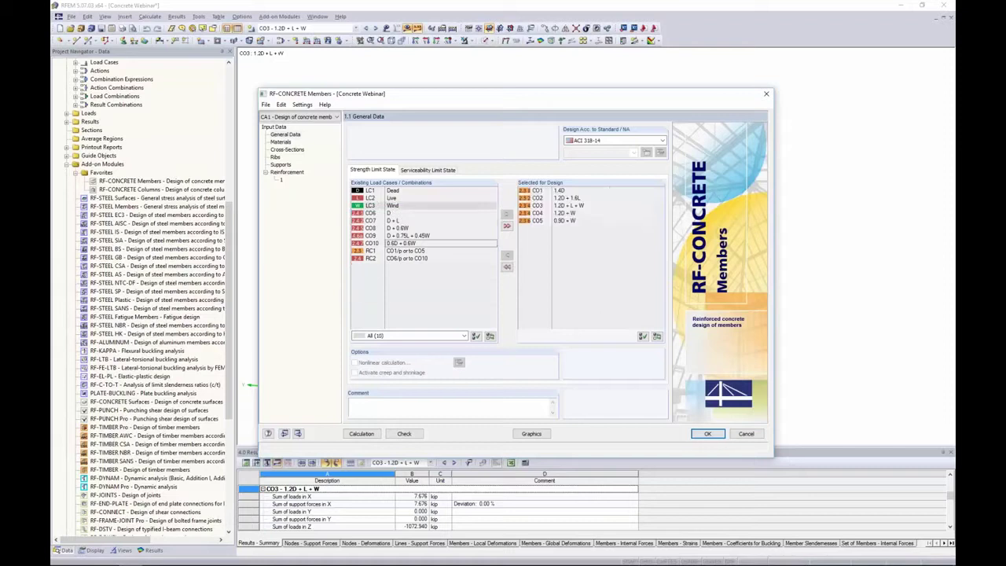
Select load combinations CO6 through CO10 for the serviceability limit state design.
{"action": "left_click", "coordinate": [444, 171]}
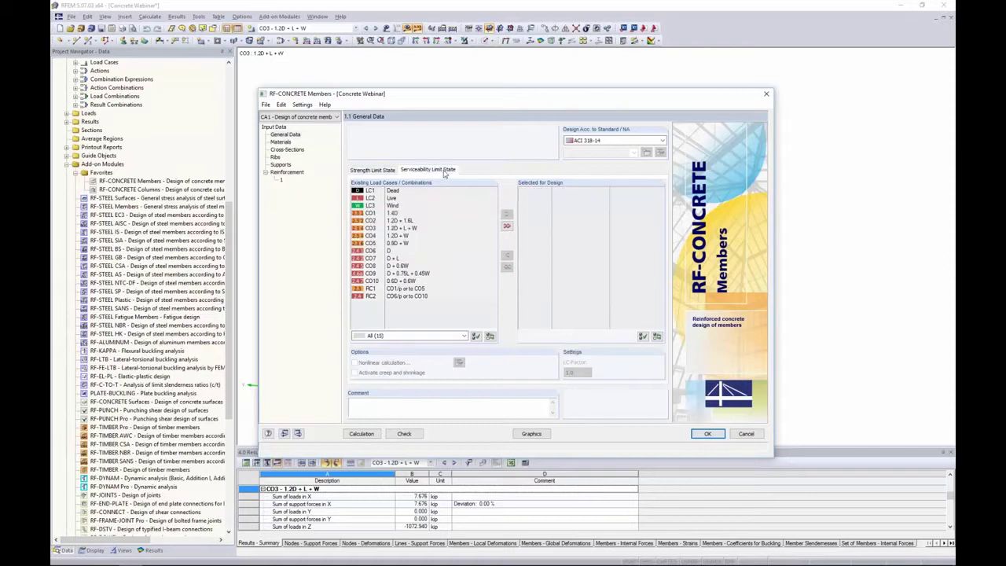
{"action": "left_click", "coordinate": [404, 251]}
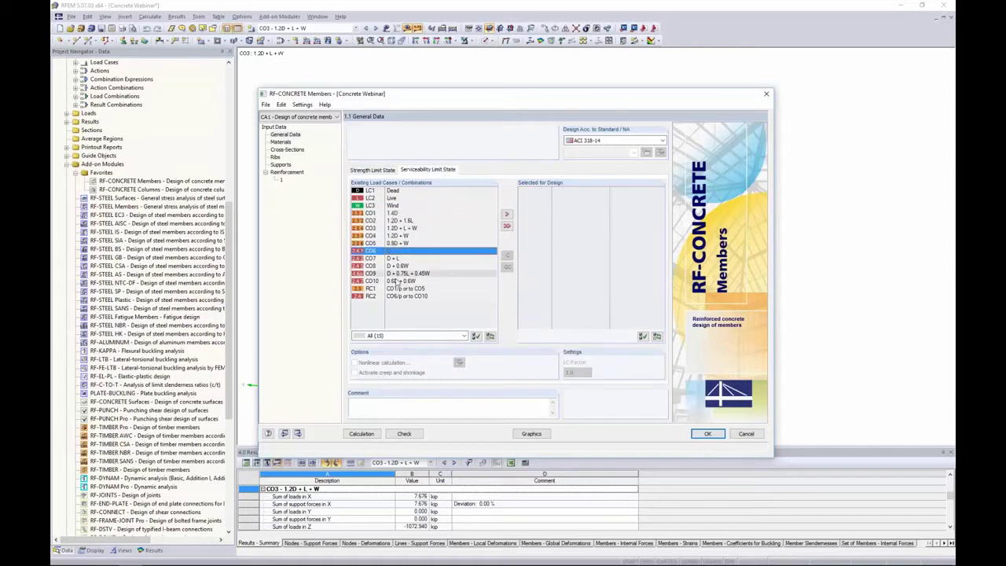
{"action": "left_click", "coordinate": [397, 284], "text": "shift"}
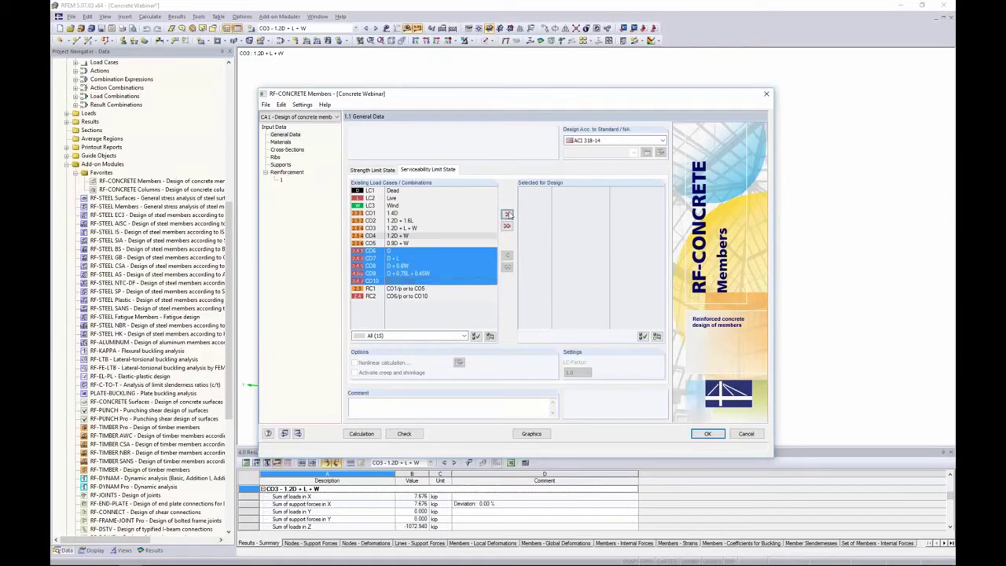
{"action": "left_click", "coordinate": [507, 214]}
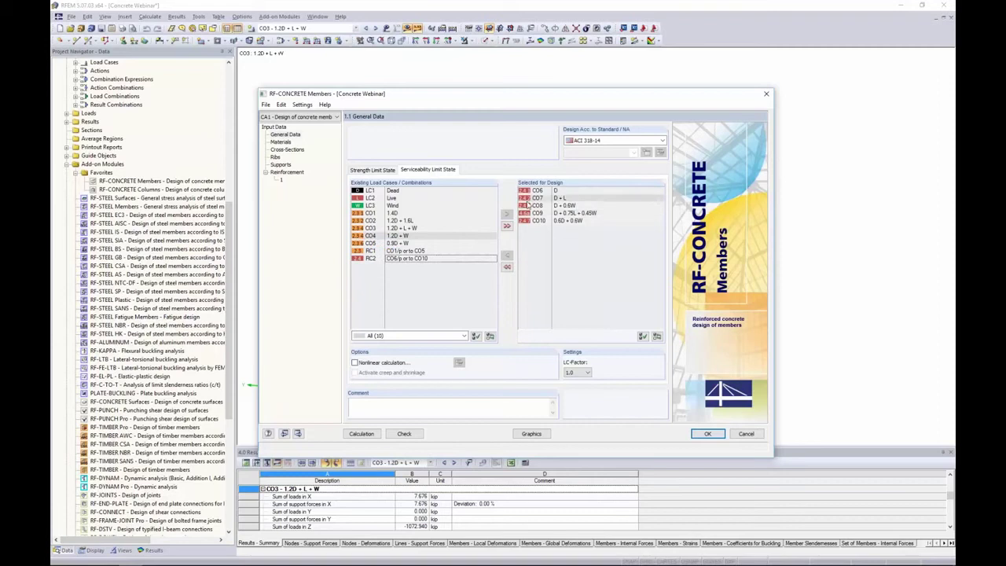
{"action": "left_click", "coordinate": [528, 205]}
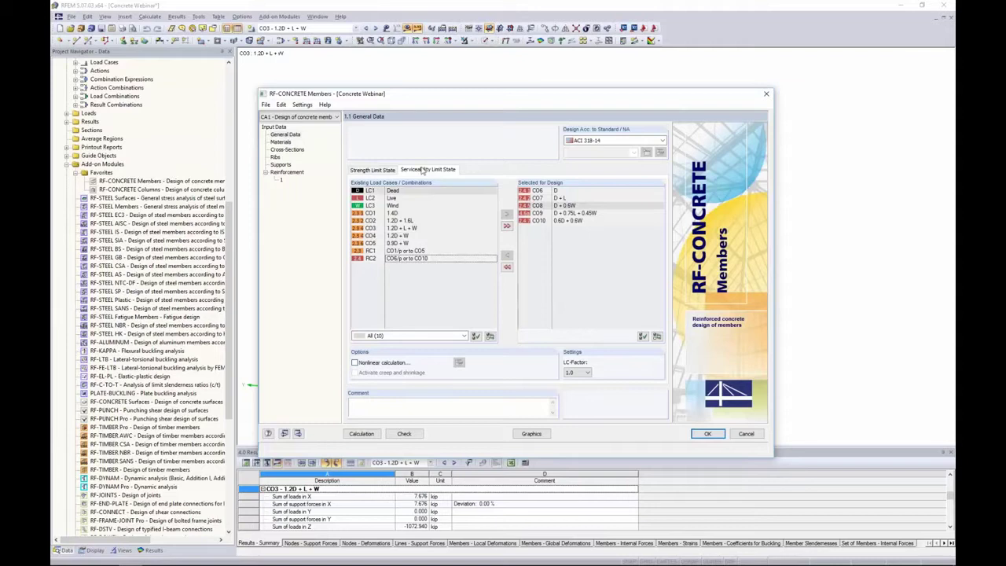
Activate nonlinear calculation with creep and shrinkage, view its iteration parameters, and turn the nonlinear calculation off again.
{"action": "left_click", "coordinate": [355, 363]}
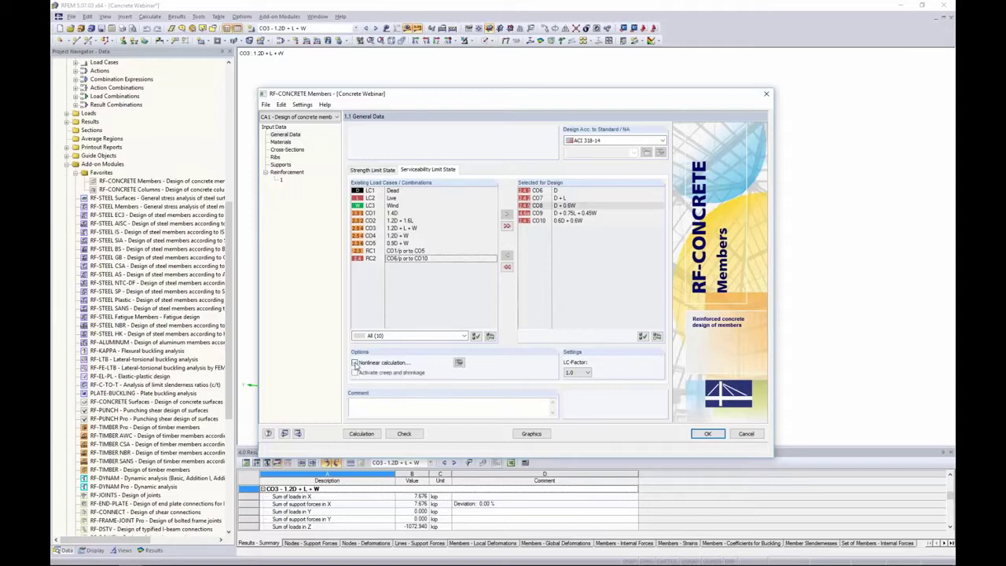
{"action": "left_click", "coordinate": [354, 373]}
{"action": "left_click", "coordinate": [460, 364]}
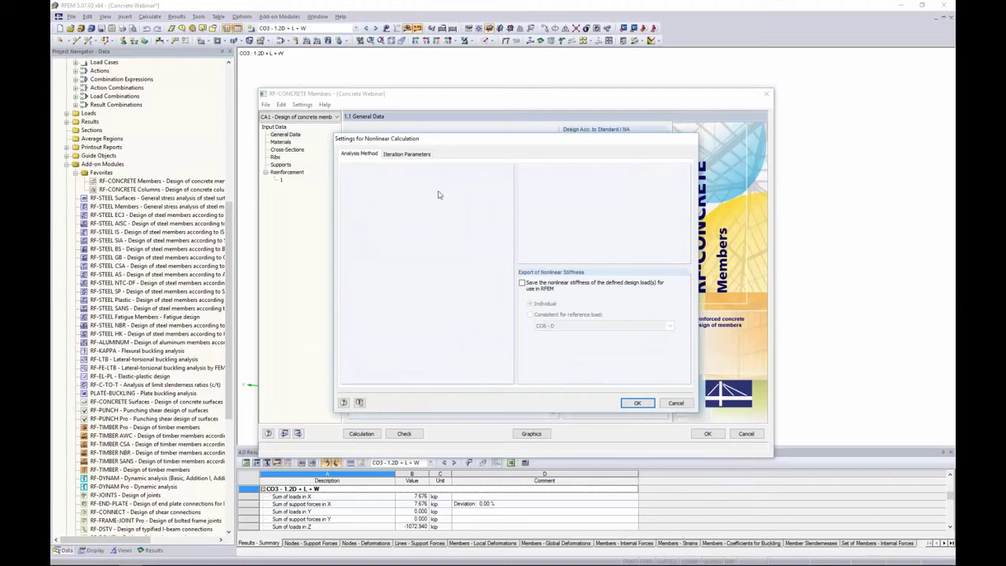
{"action": "left_click", "coordinate": [413, 158]}
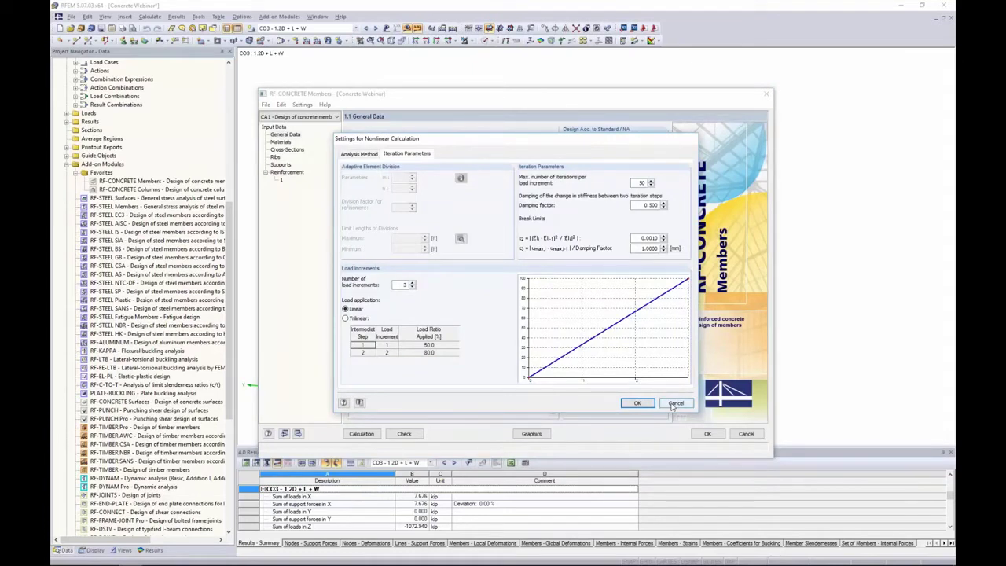
{"action": "left_click", "coordinate": [675, 404]}
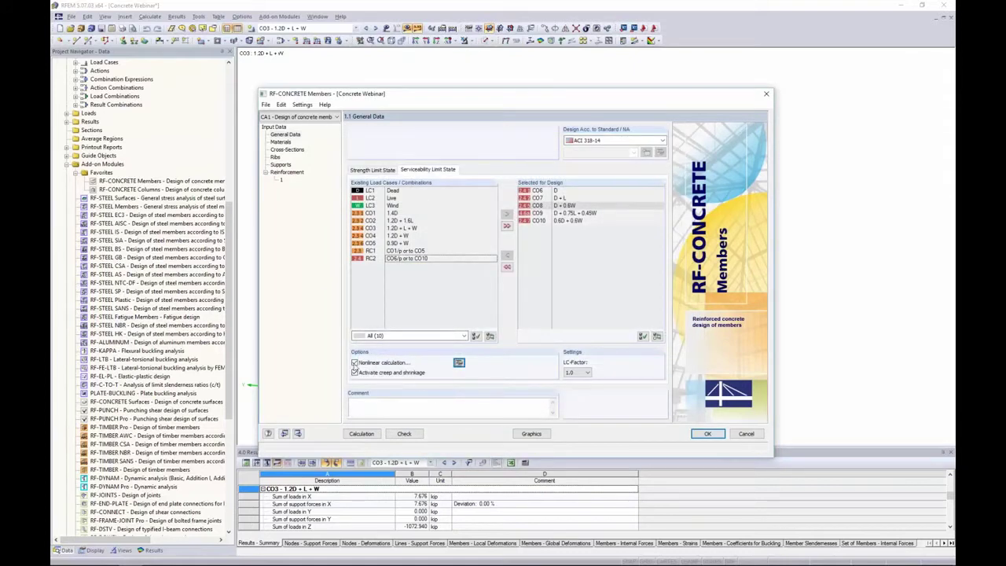
{"action": "left_click", "coordinate": [354, 362]}
Review the concrete design's materials and cross-sections, and check in the model which members use the Rectangle 20/20 section.
{"action": "left_click", "coordinate": [356, 173]}
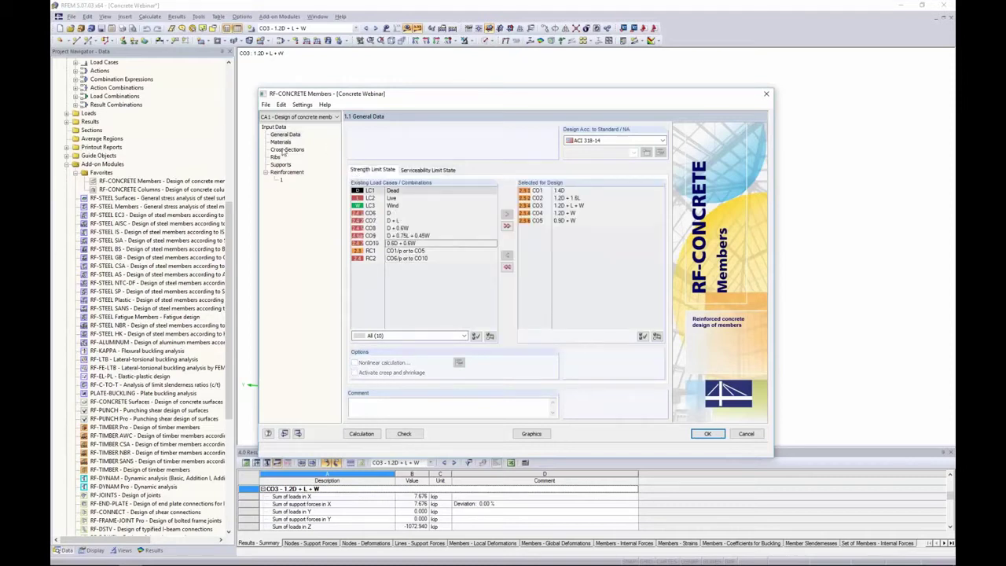
{"action": "left_click", "coordinate": [281, 142]}
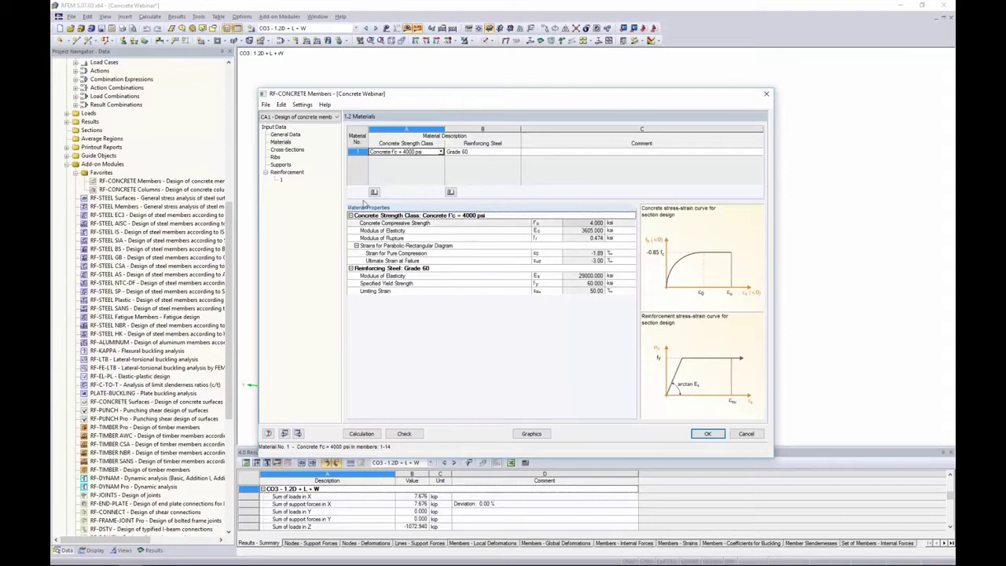
{"action": "left_click", "coordinate": [290, 151]}
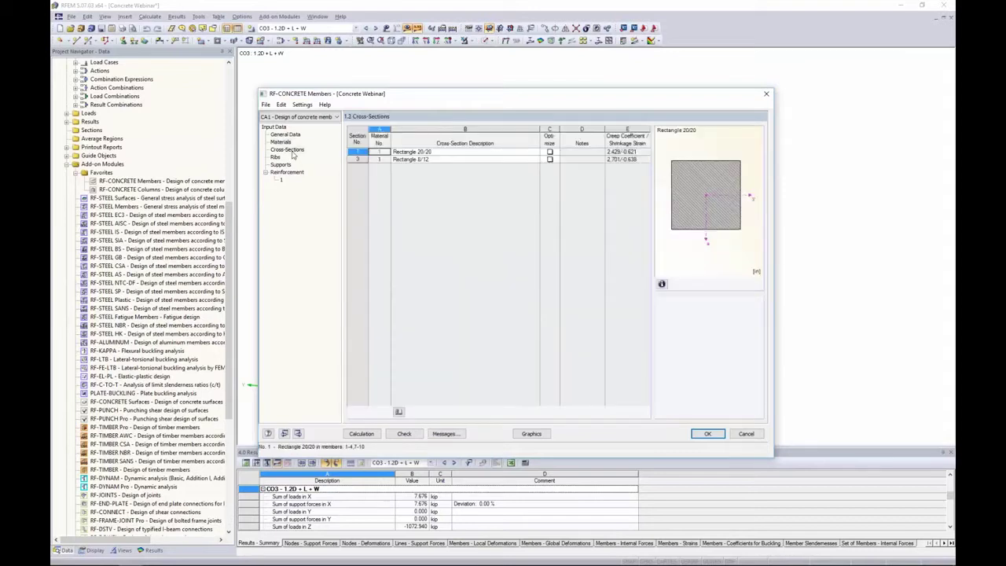
{"action": "left_click_drag", "start_coordinate": [421, 96], "coordinate": [425, 265]}
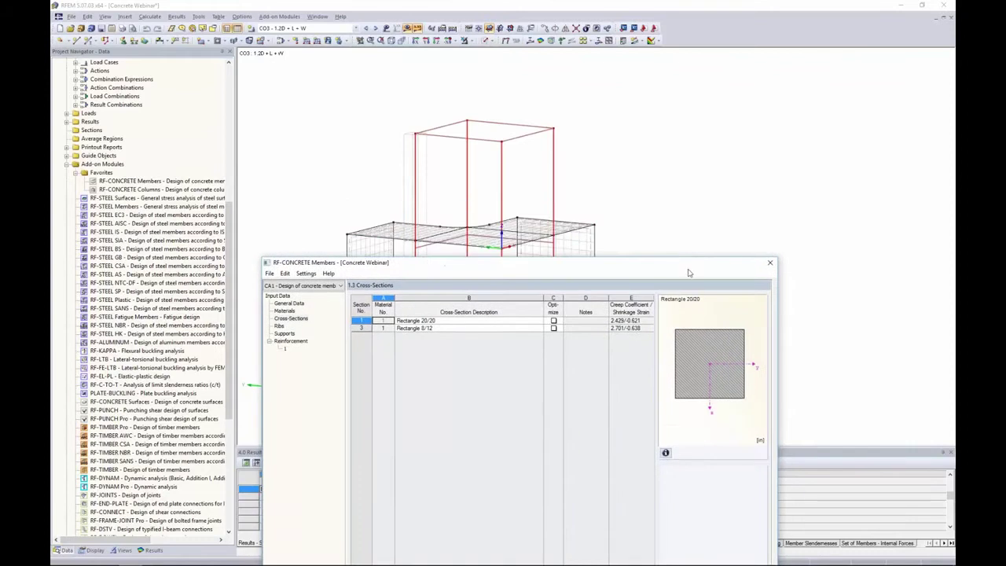
{"action": "left_click_drag", "start_coordinate": [688, 265], "coordinate": [673, 110]}
Accept the concrete members input and show the model as solid transparent.
{"action": "left_click", "coordinate": [697, 449]}
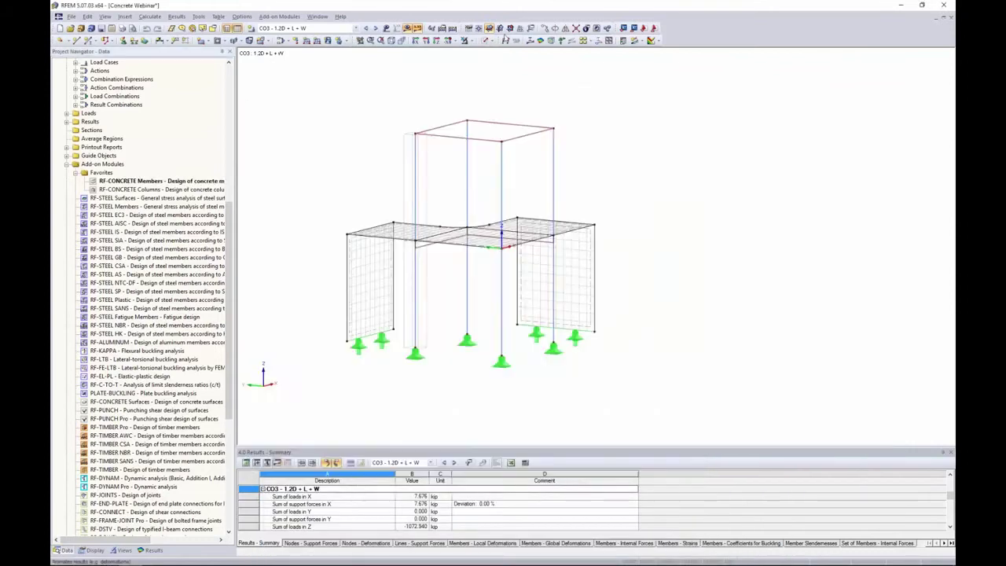
{"action": "left_click", "coordinate": [486, 40]}
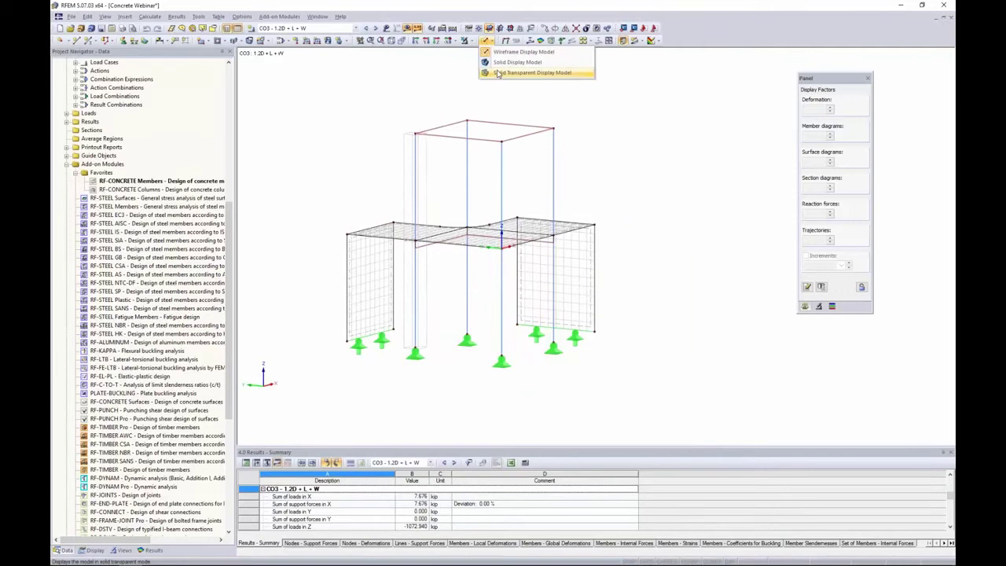
{"action": "left_click", "coordinate": [498, 73]}
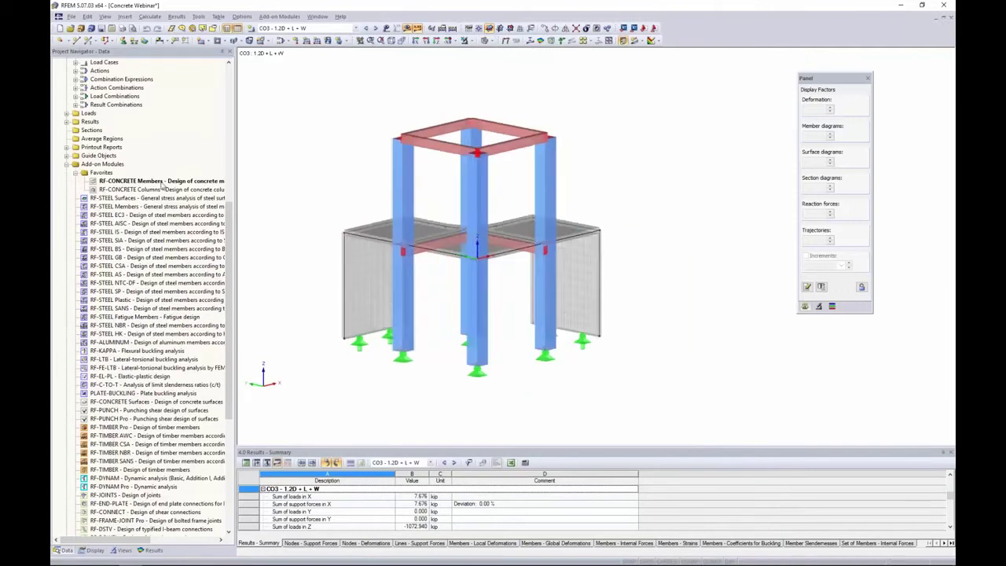
Reopen the concrete members design and check in the model which members use the Rectangle 20/20 and Rectangle 8/12 sections.
{"action": "double_click", "coordinate": [163, 182]}
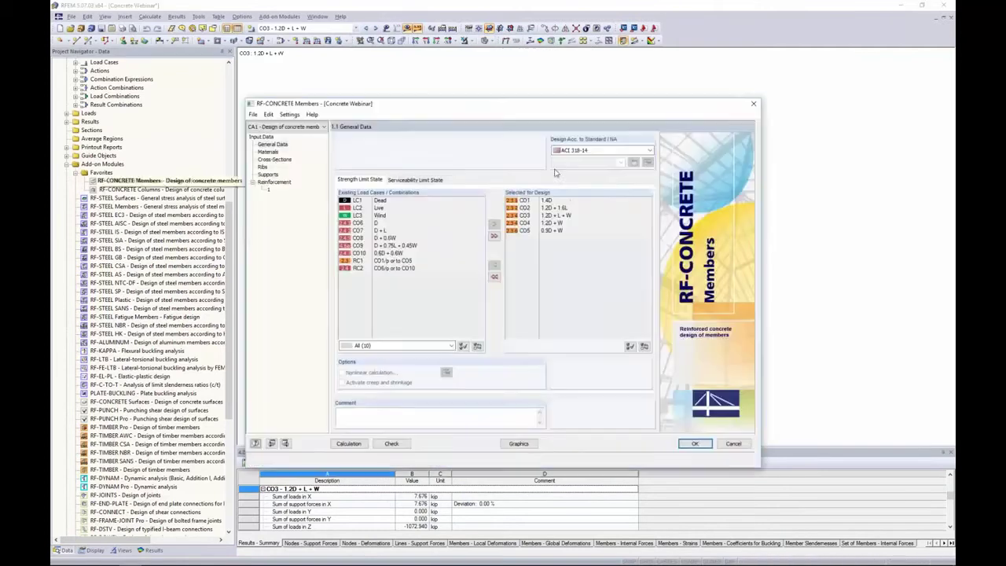
{"action": "left_click_drag", "start_coordinate": [550, 108], "coordinate": [554, 221]}
{"action": "left_click", "coordinate": [275, 272]}
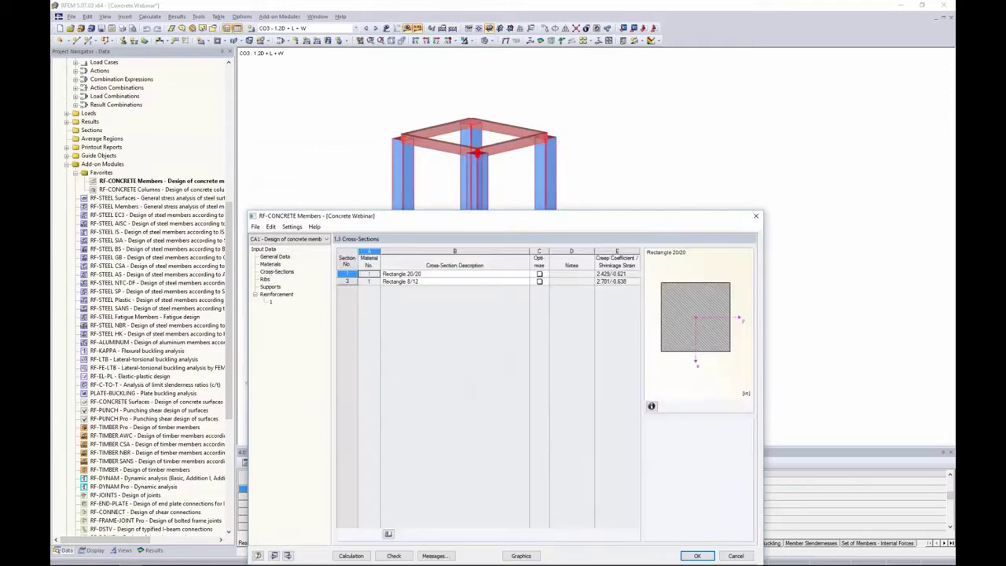
{"action": "left_click", "coordinate": [398, 274]}
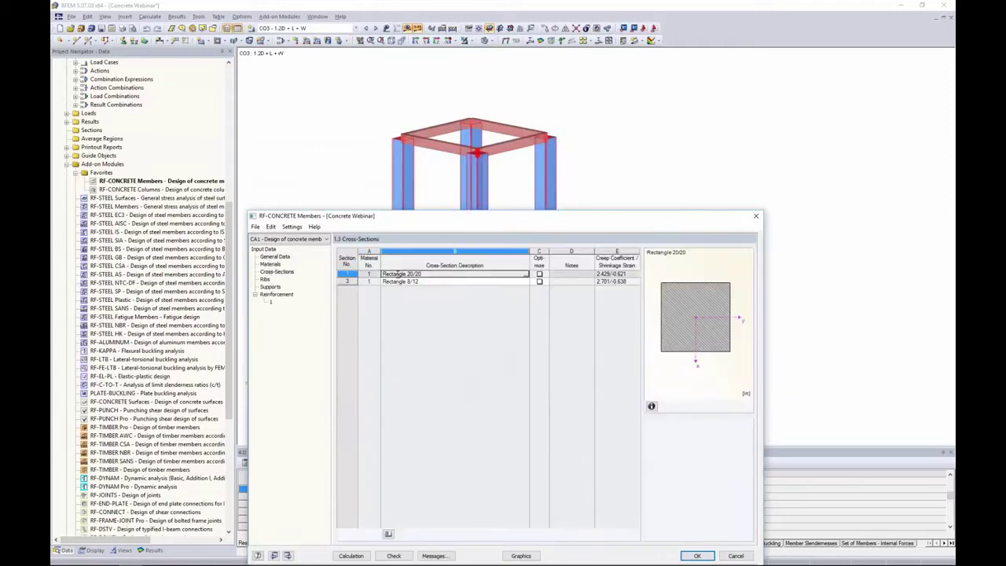
{"action": "left_click", "coordinate": [398, 282]}
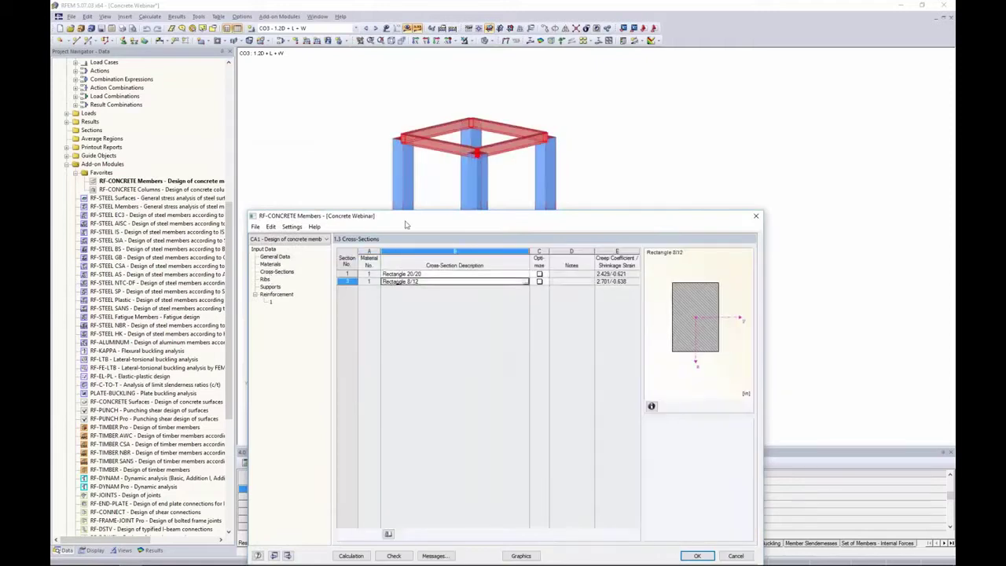
{"action": "left_click_drag", "start_coordinate": [407, 220], "coordinate": [405, 283]}
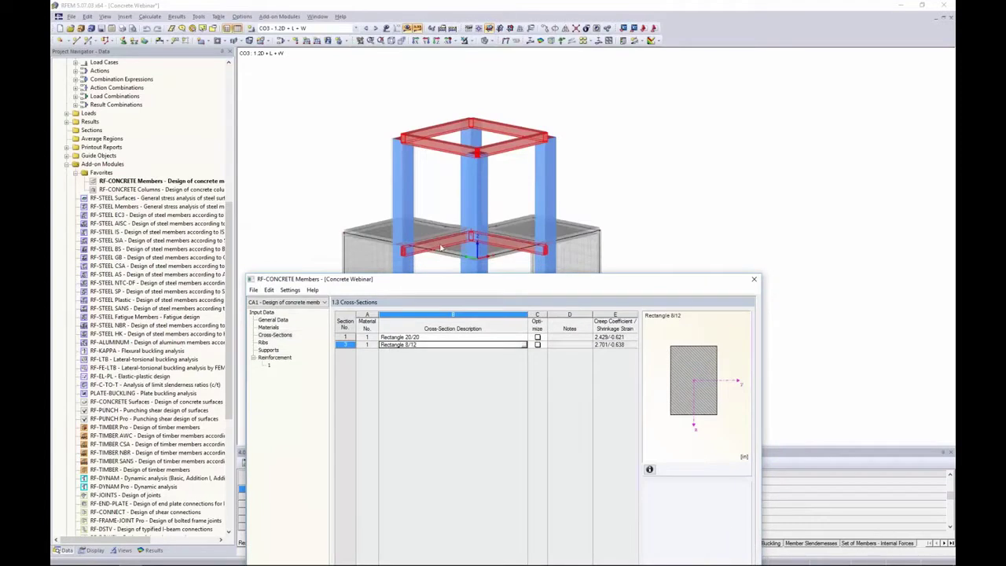
{"action": "left_click", "coordinate": [433, 338]}
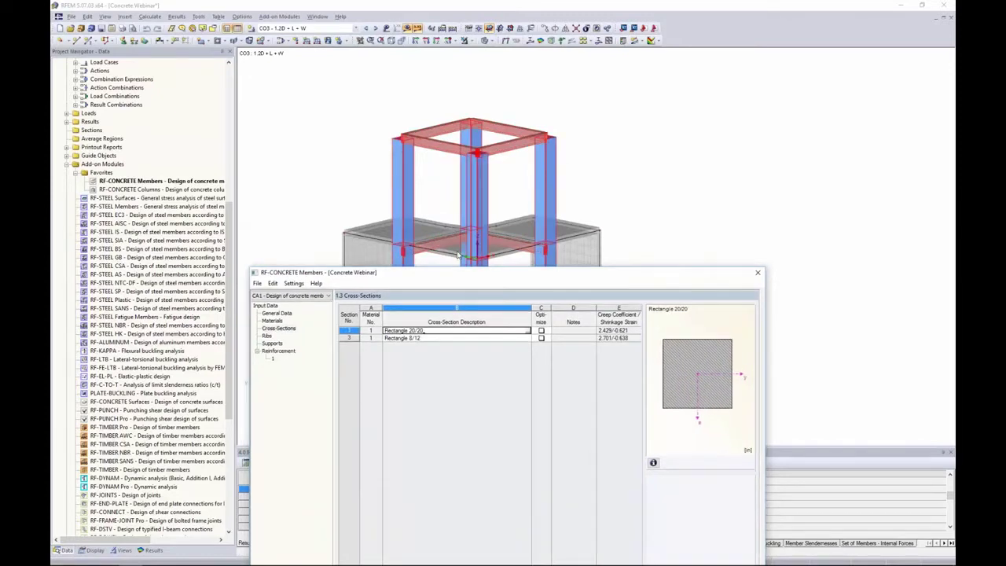
{"action": "left_click_drag", "start_coordinate": [448, 282], "coordinate": [472, 120]}
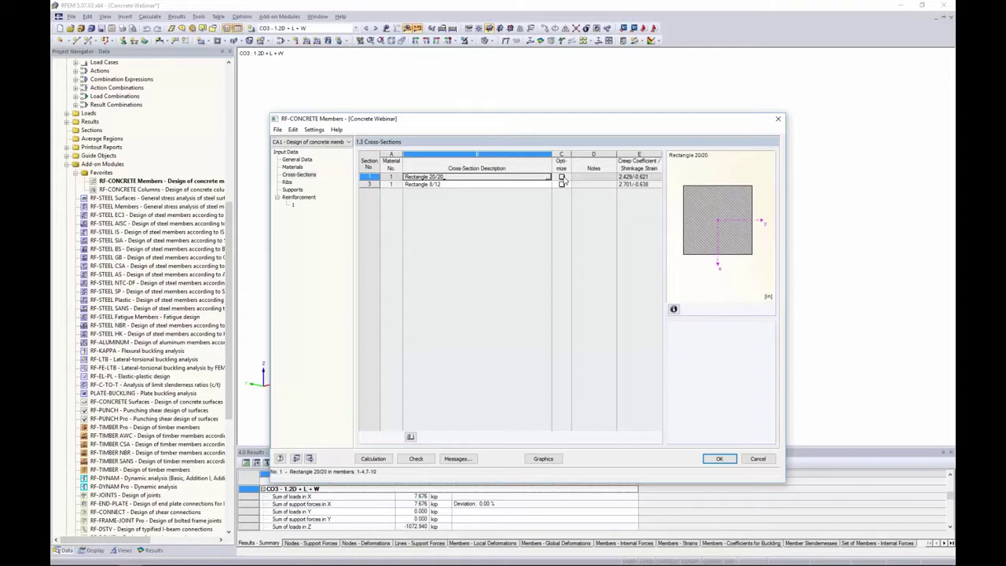
Try out optimizing width b and height h of the Rectangle 20/20 section, and discard the optimization settings.
{"action": "left_click", "coordinate": [562, 177]}
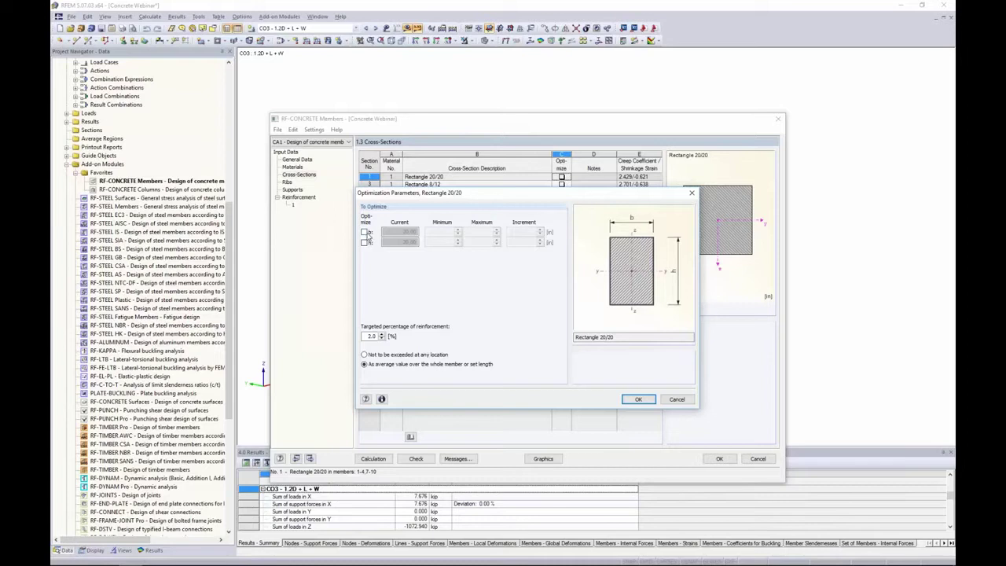
{"action": "left_click", "coordinate": [366, 233]}
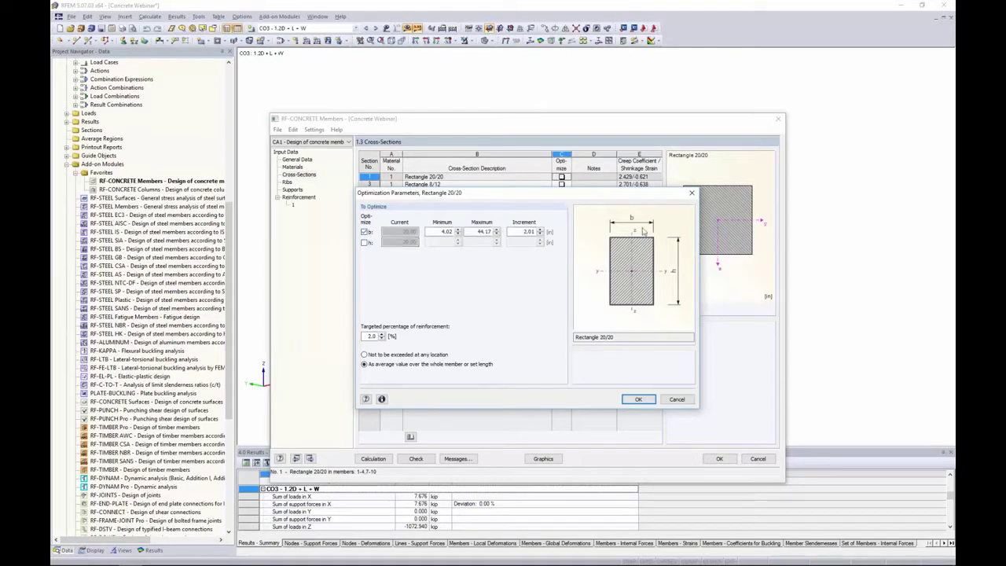
{"action": "left_click", "coordinate": [364, 244]}
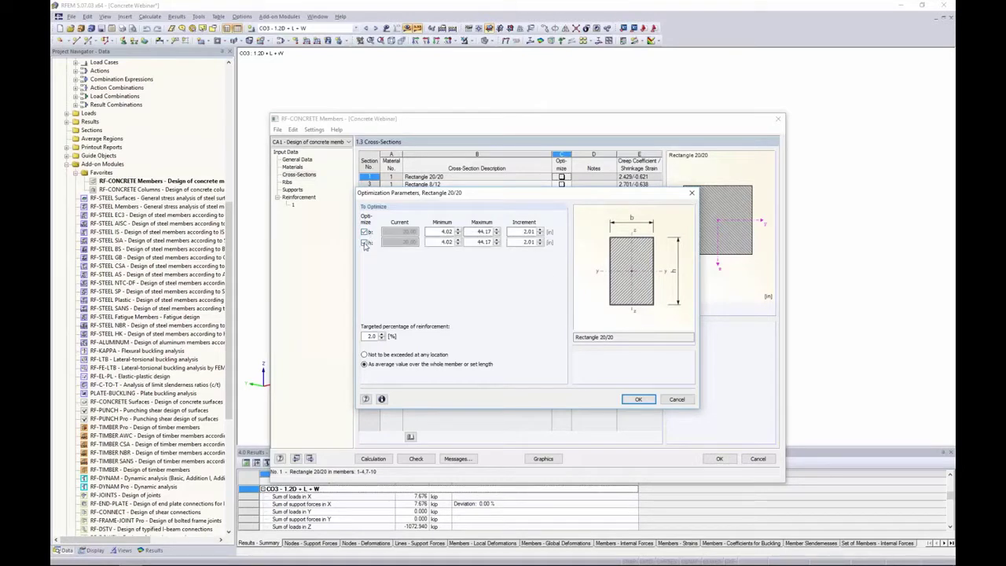
{"action": "left_click", "coordinate": [364, 244]}
{"action": "left_click", "coordinate": [366, 234]}
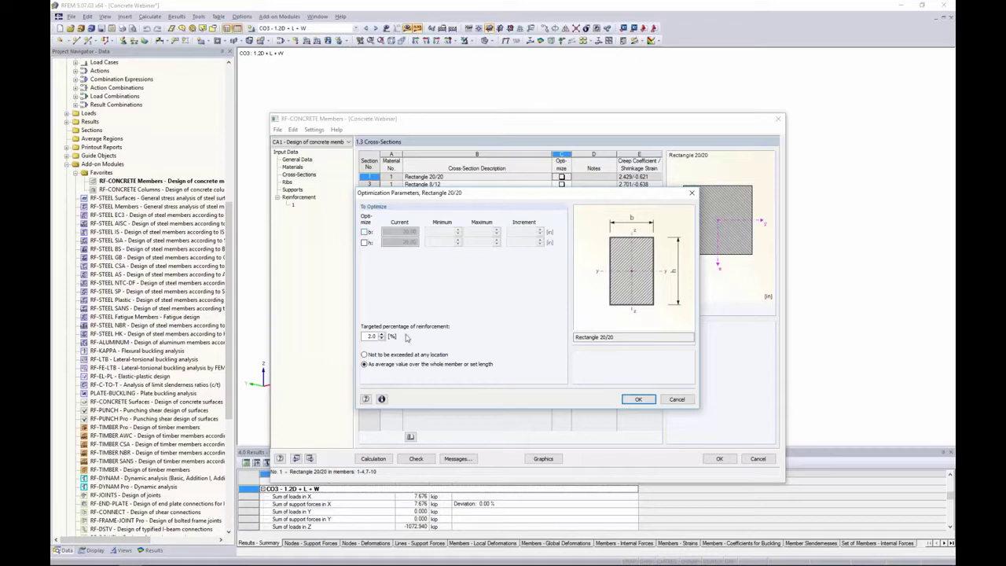
{"action": "left_click", "coordinate": [675, 400]}
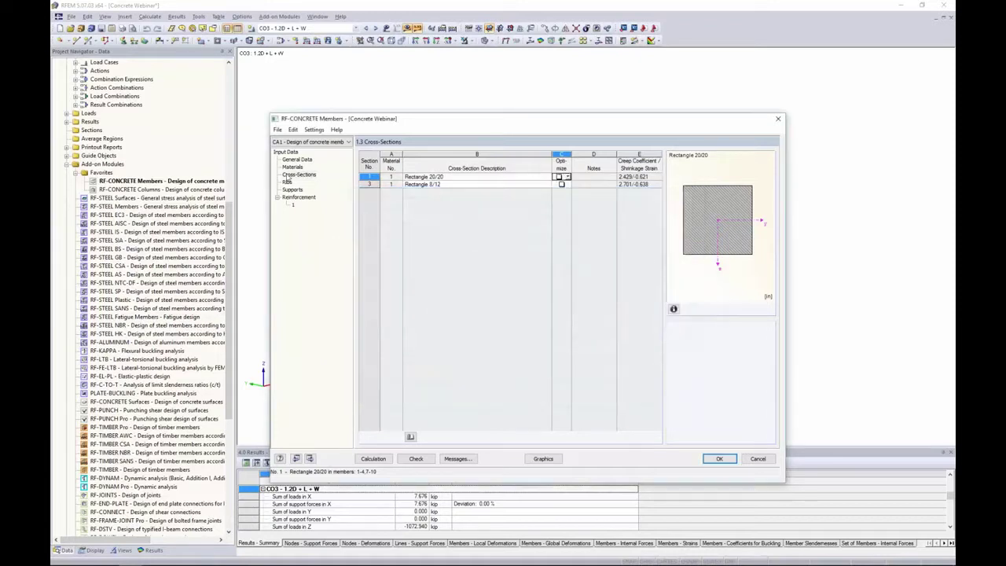
Review the load combinations selected for the serviceability limit state and return to the cross-section list.
{"action": "left_click", "coordinate": [296, 160]}
{"action": "left_click", "coordinate": [435, 195]}
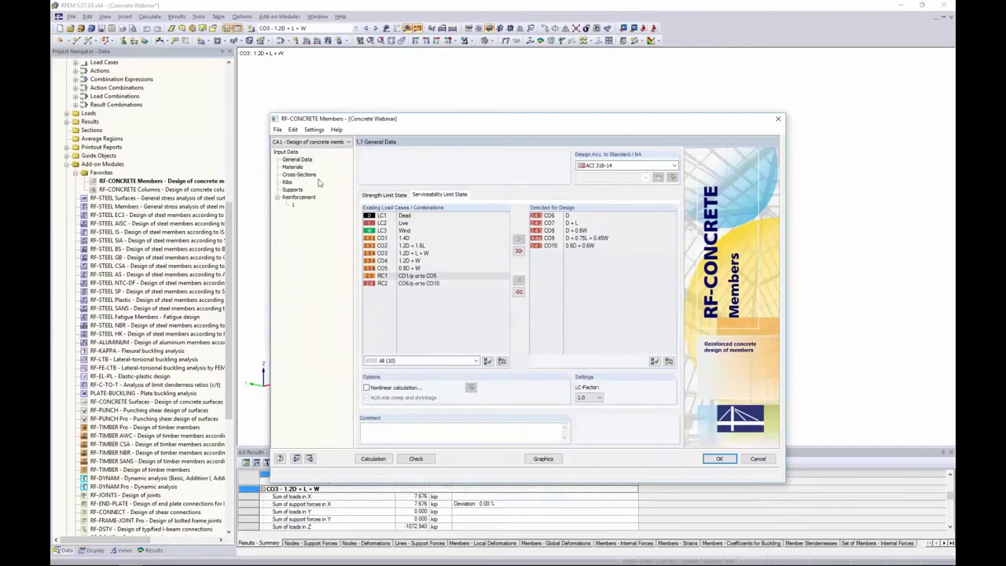
{"action": "left_click", "coordinate": [309, 174]}
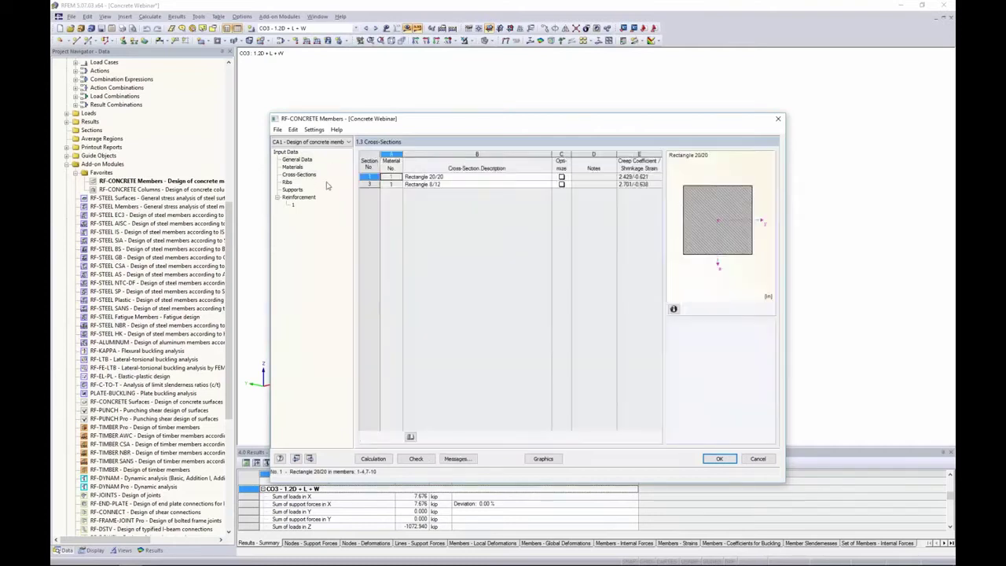
Review the rib data, locating members 5 and 6 in the model and checking their effective widths.
{"action": "left_click", "coordinate": [289, 182]}
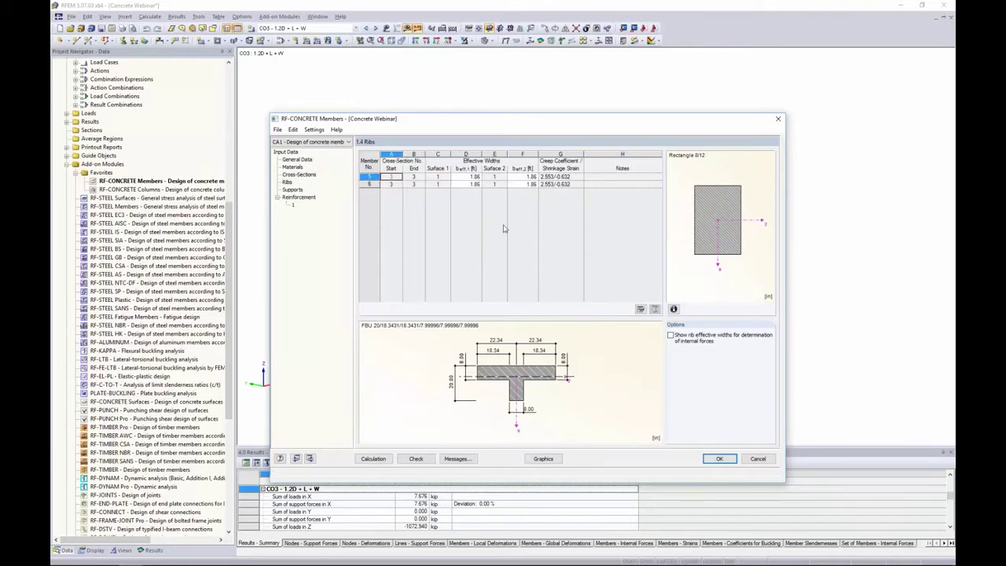
{"action": "left_click_drag", "start_coordinate": [563, 123], "coordinate": [564, 297]}
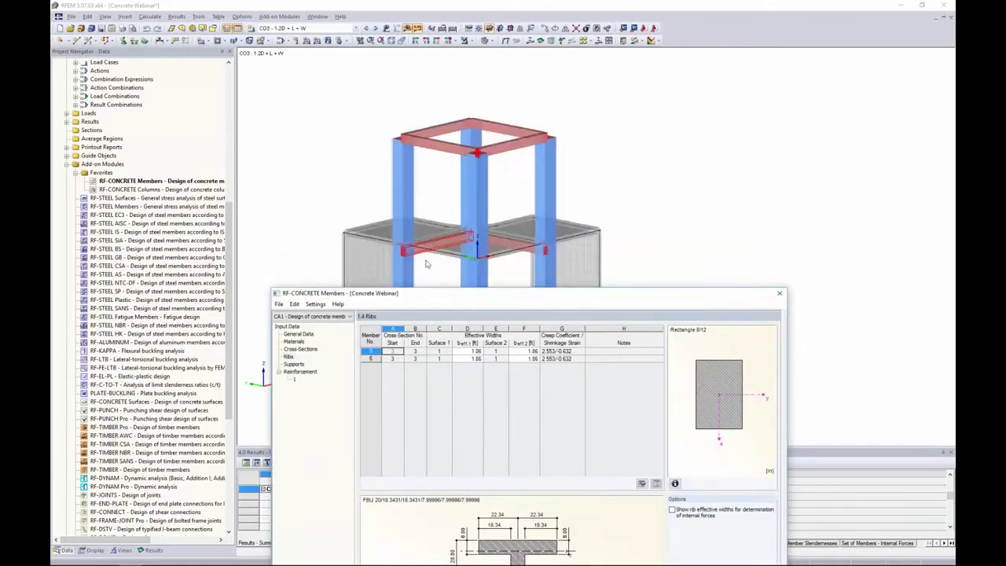
{"action": "left_click", "coordinate": [394, 359]}
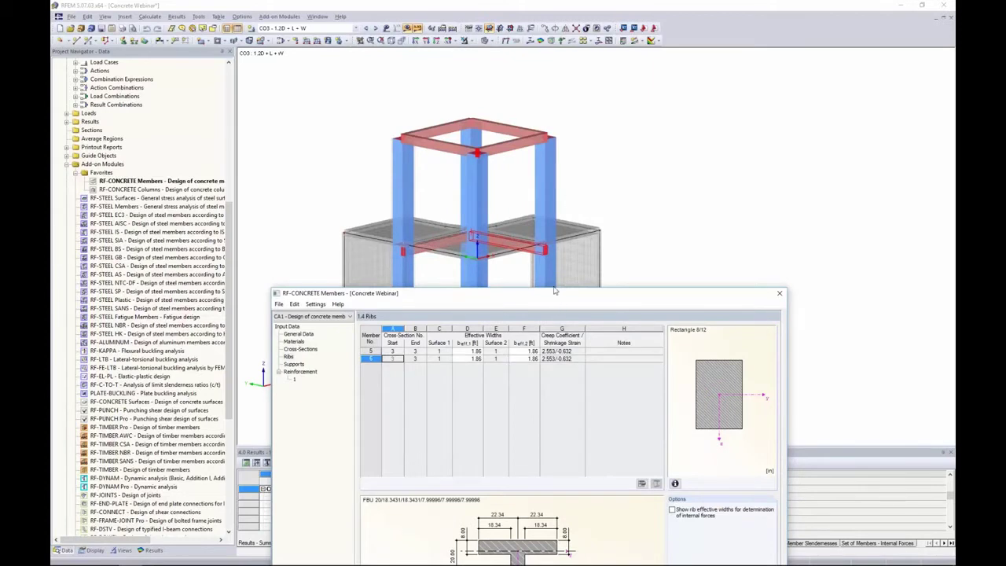
{"action": "left_click_drag", "start_coordinate": [554, 288], "coordinate": [548, 124]}
{"action": "left_click", "coordinate": [469, 174]}
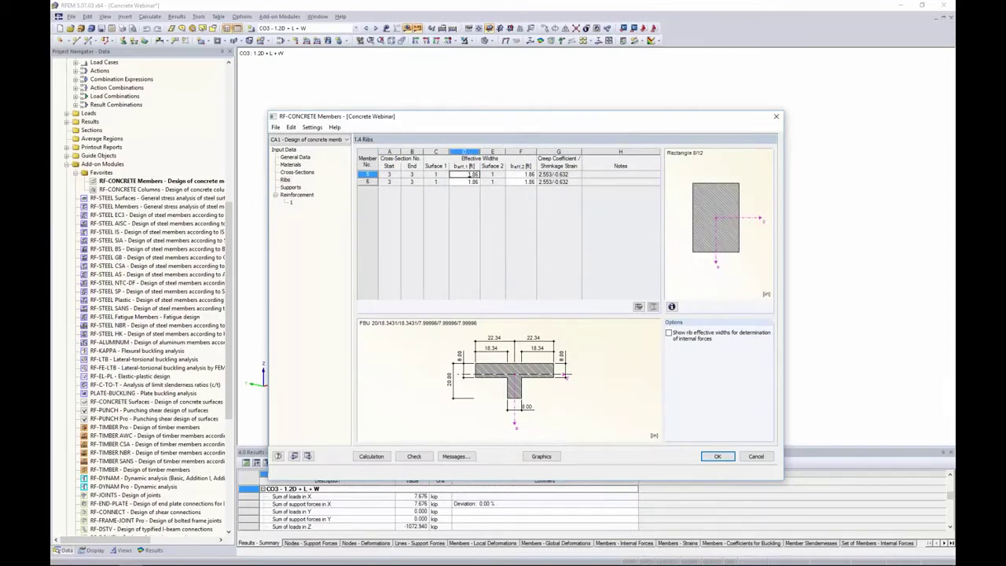
Define design supports at the four corner nodes of the upper beam frame, nodes 19 and 21-23.
{"action": "left_click", "coordinate": [291, 187]}
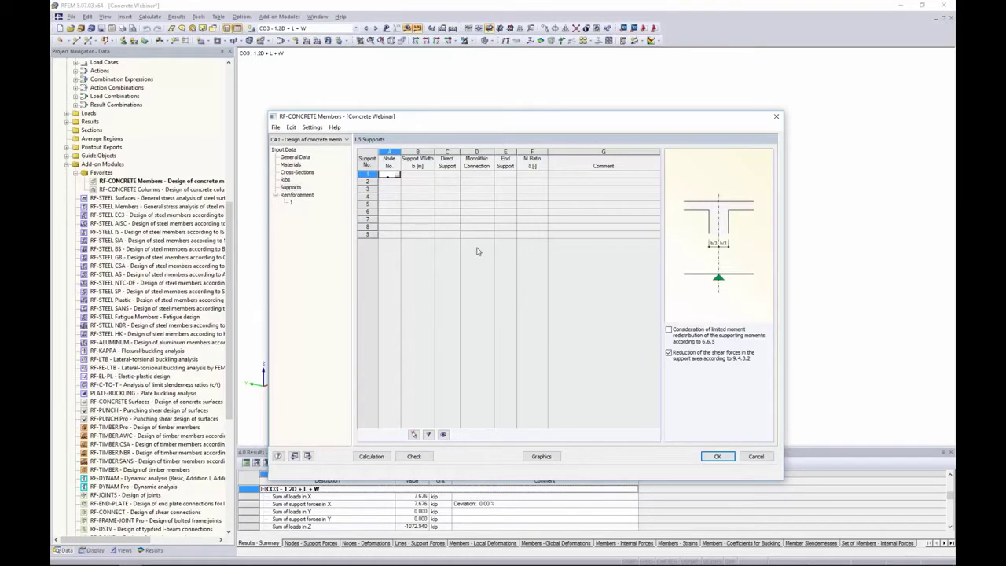
{"action": "left_click_drag", "start_coordinate": [474, 120], "coordinate": [476, 272]}
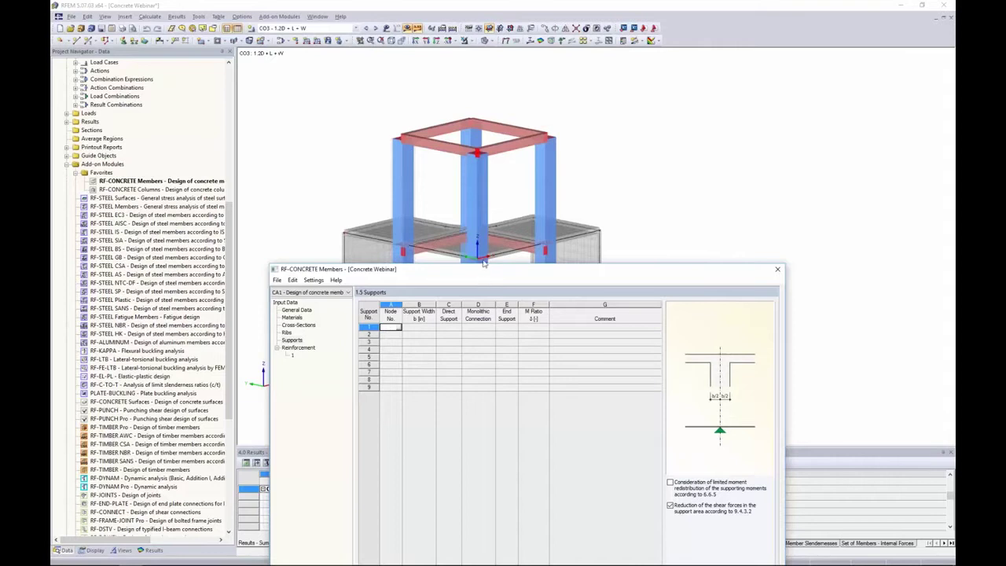
{"action": "left_click_drag", "start_coordinate": [463, 272], "coordinate": [465, 146]}
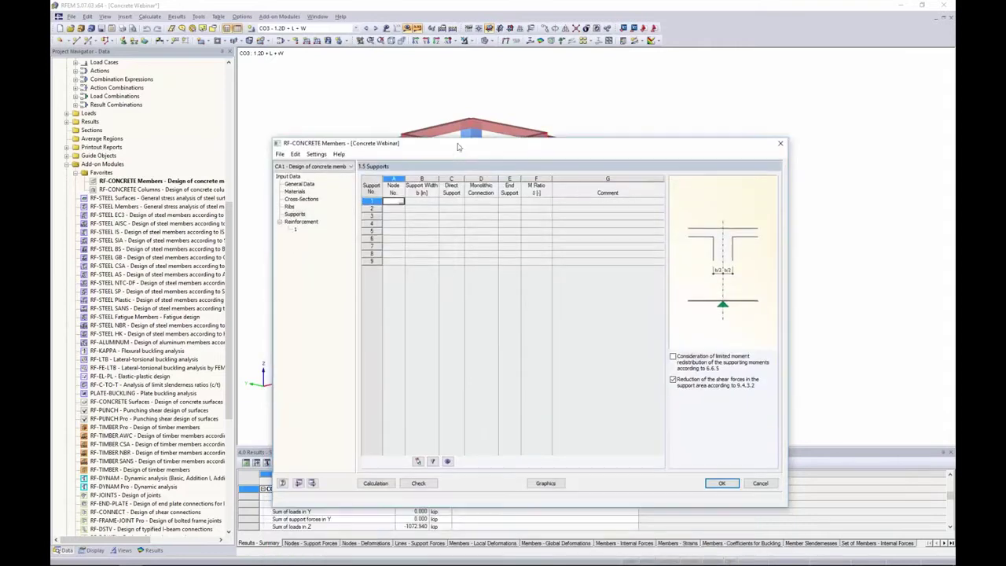
{"action": "left_click", "coordinate": [401, 203]}
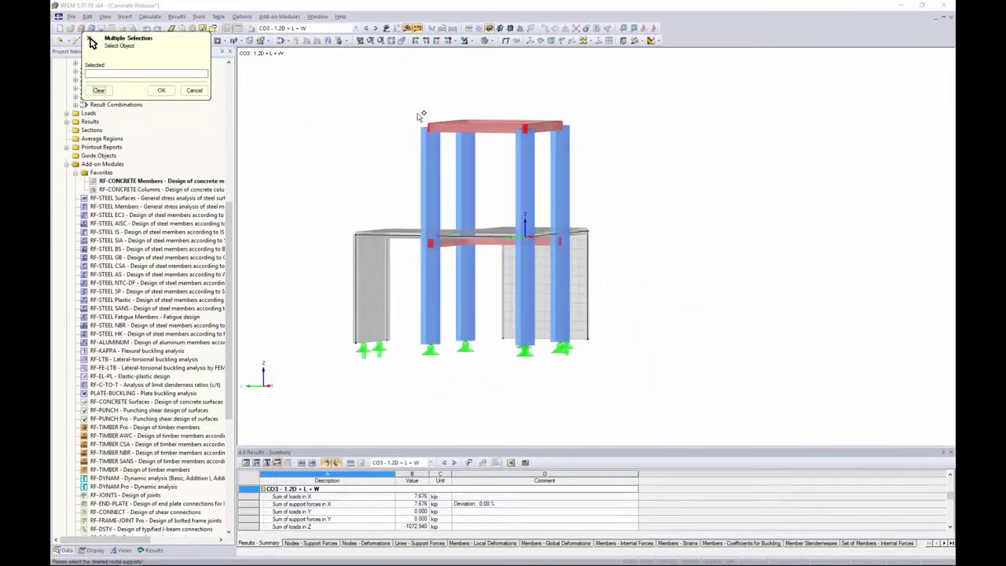
{"action": "left_click_drag", "start_coordinate": [396, 99], "coordinate": [621, 156]}
{"action": "middle_click_drag", "start_coordinate": [614, 148], "coordinate": [549, 214], "text": "ctrl"}
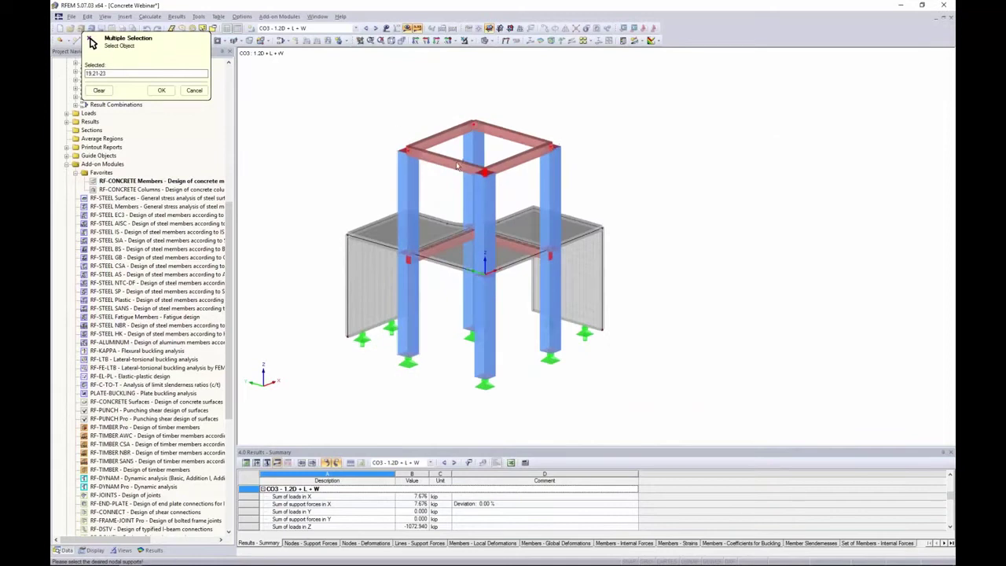
{"action": "left_click", "coordinate": [161, 90]}
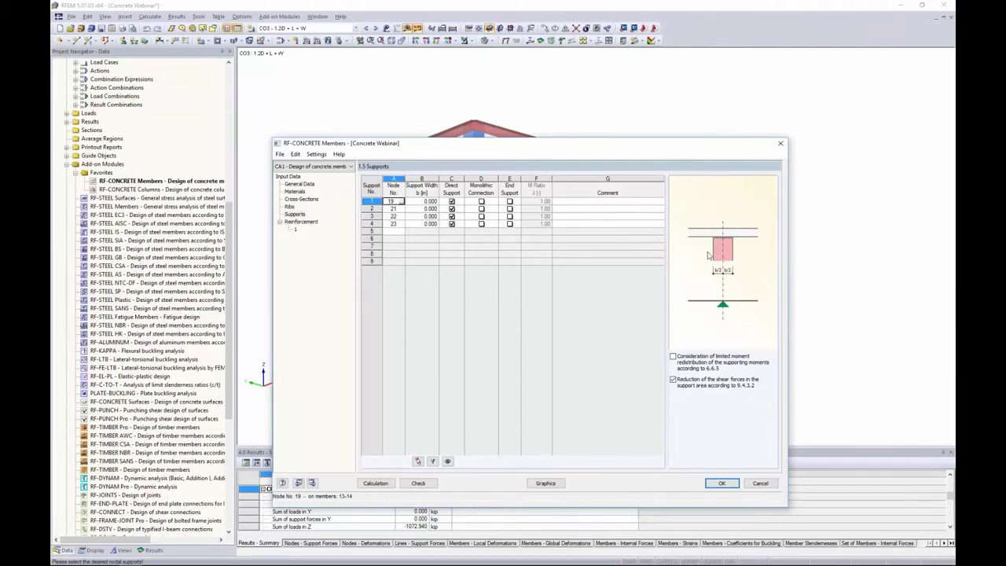
Set the support width to 20 in for the supports at nodes 19, 21, 22 and 23.
{"action": "key", "text": "Tab"}
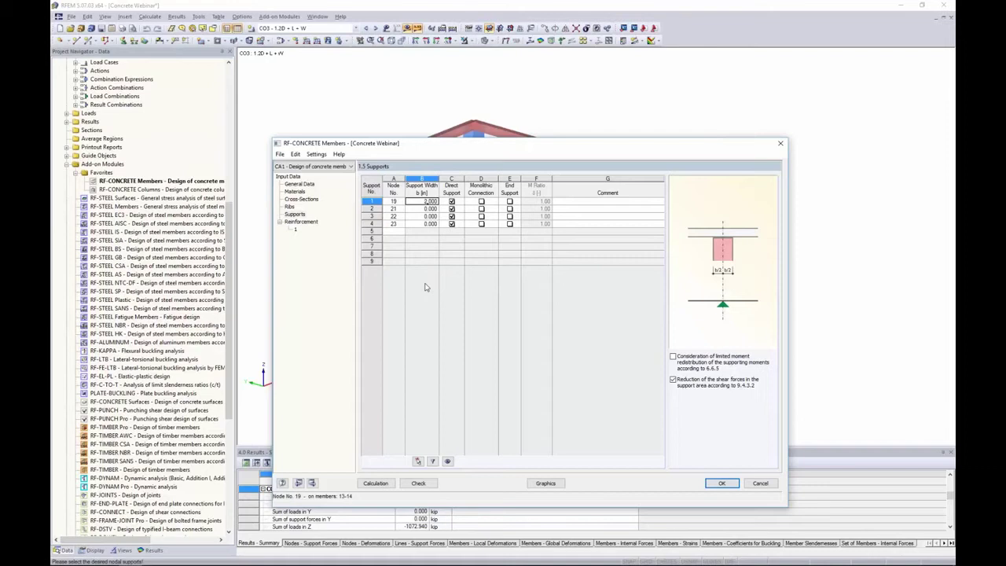
{"action": "type", "text": "20."}
{"action": "key", "text": "Return"}
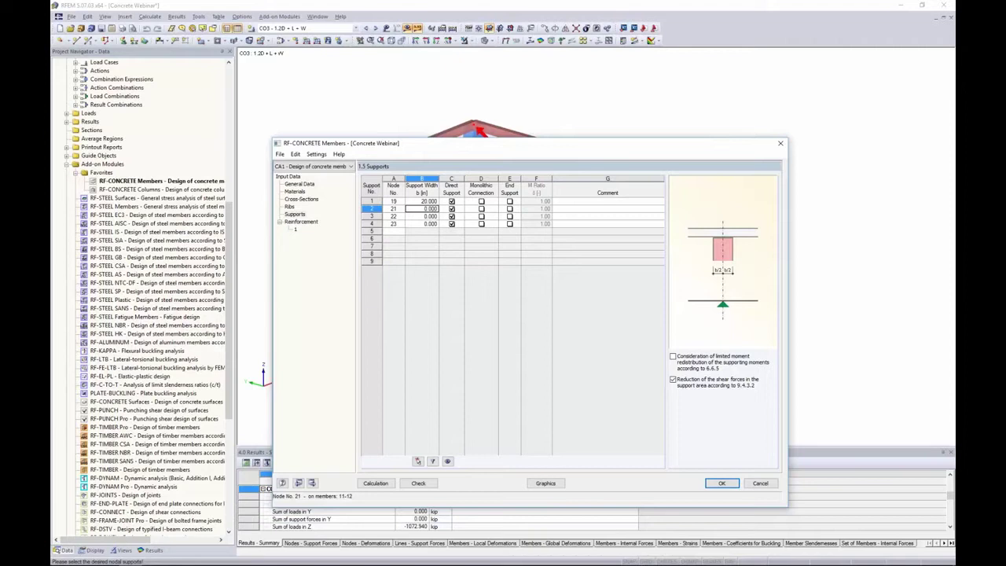
{"action": "type", "text": "20"}
{"action": "key", "text": "Return"}
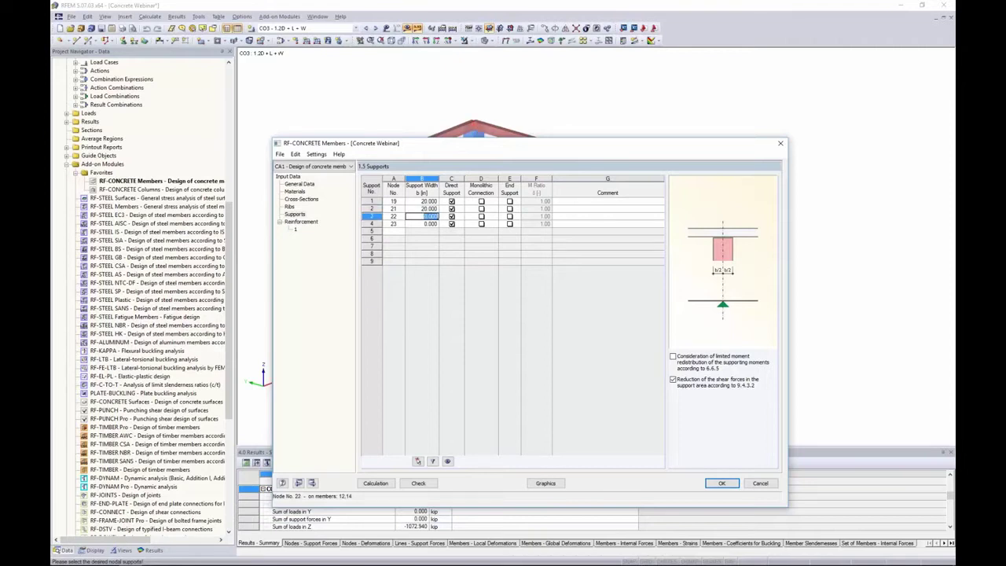
{"action": "type", "text": "20"}
{"action": "key", "text": "Return"}
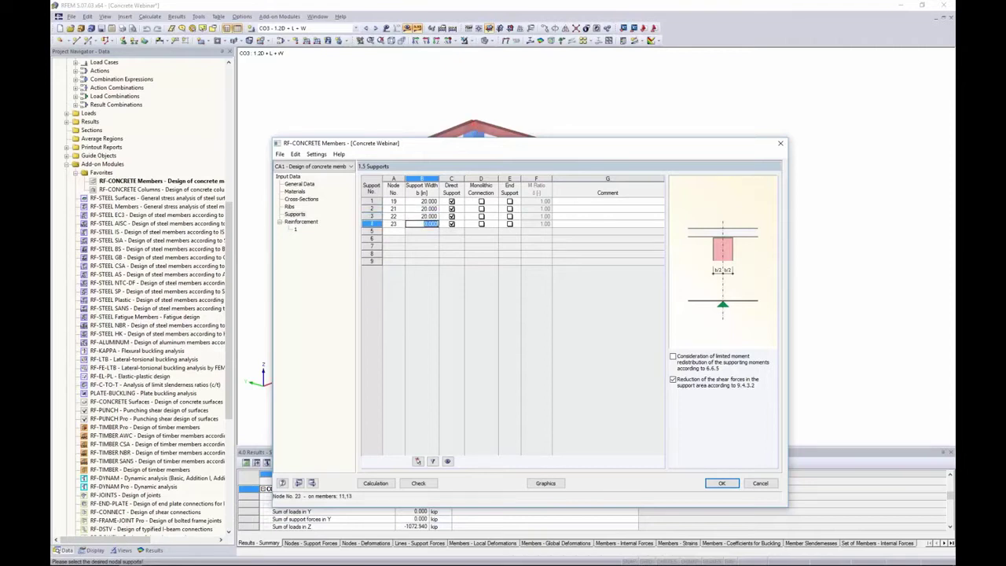
{"action": "type", "text": "20"}
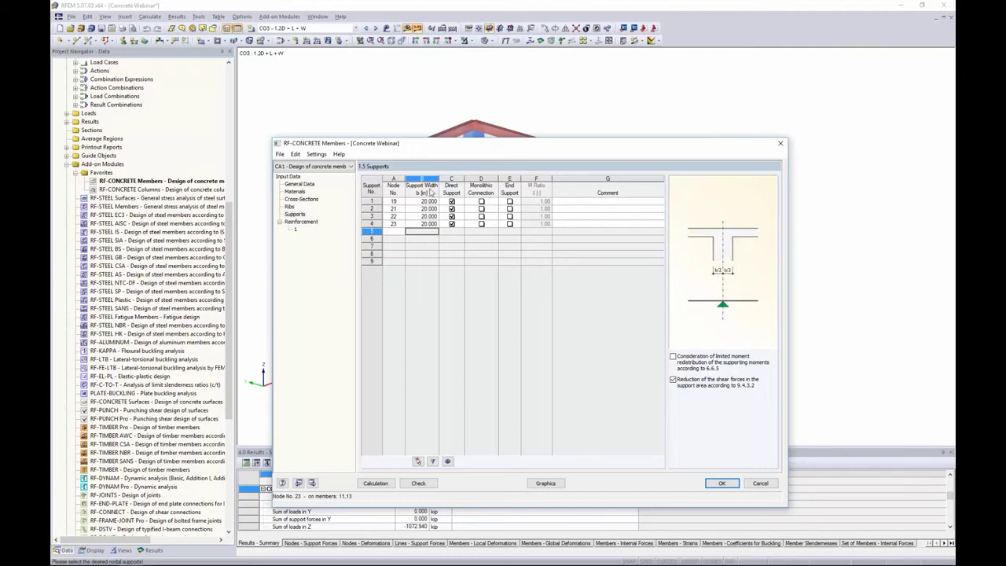
{"action": "key", "text": "Return"}
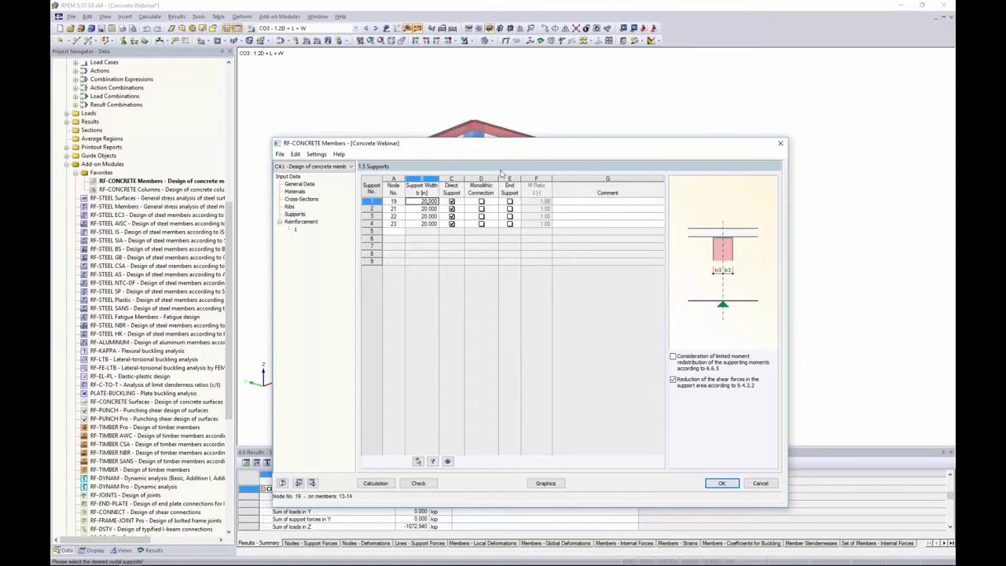
Try the direct support and monolithic connection options on the support at node 19, and activate End Support for it.
{"action": "left_click", "coordinate": [453, 201]}
{"action": "left_click", "coordinate": [452, 201]}
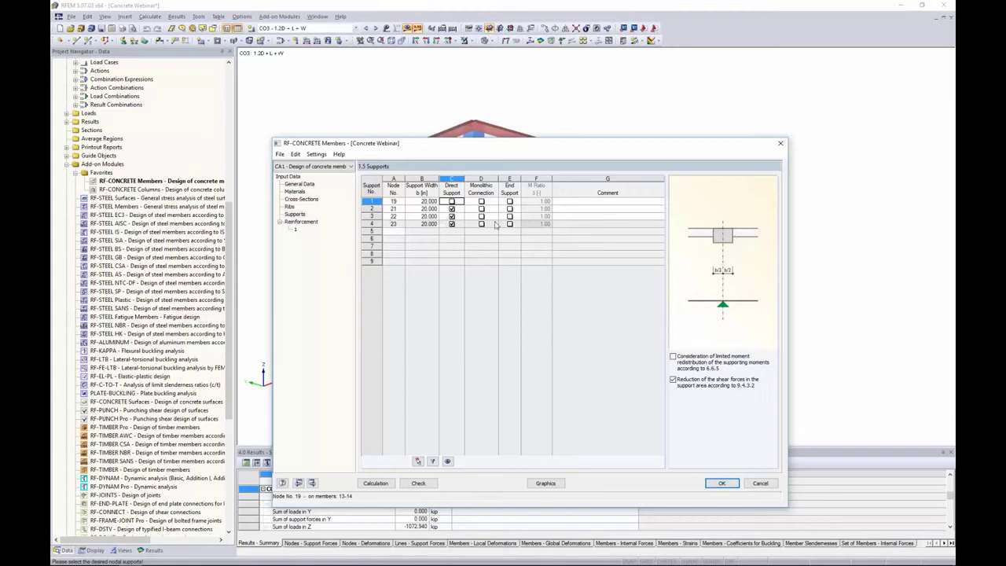
{"action": "left_click", "coordinate": [452, 202]}
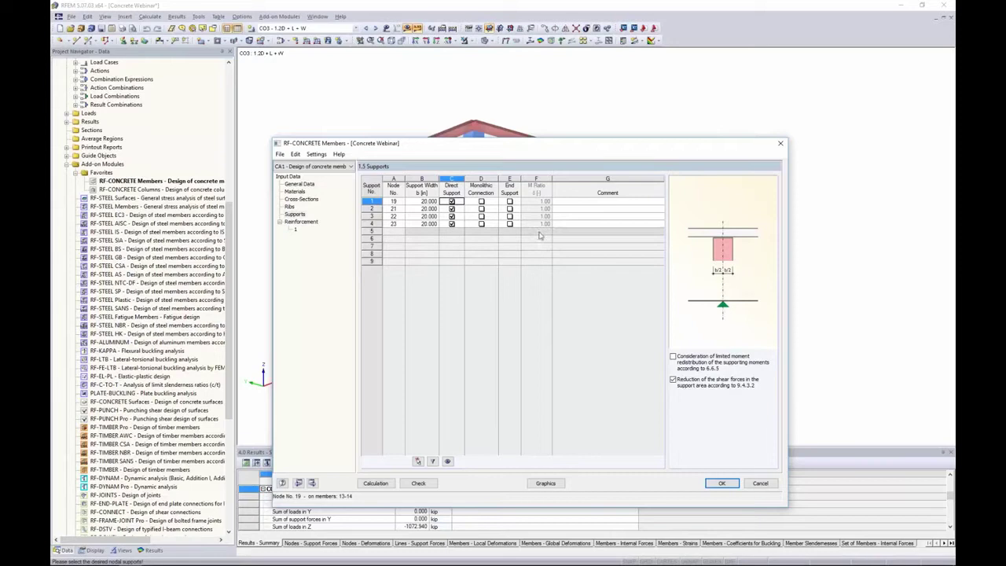
{"action": "left_click", "coordinate": [481, 202]}
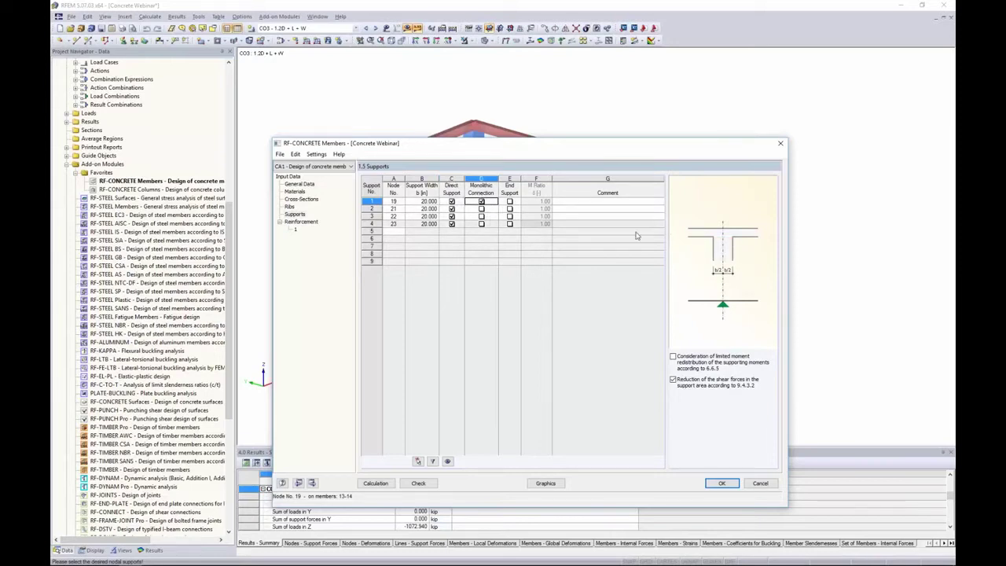
{"action": "left_click", "coordinate": [481, 202]}
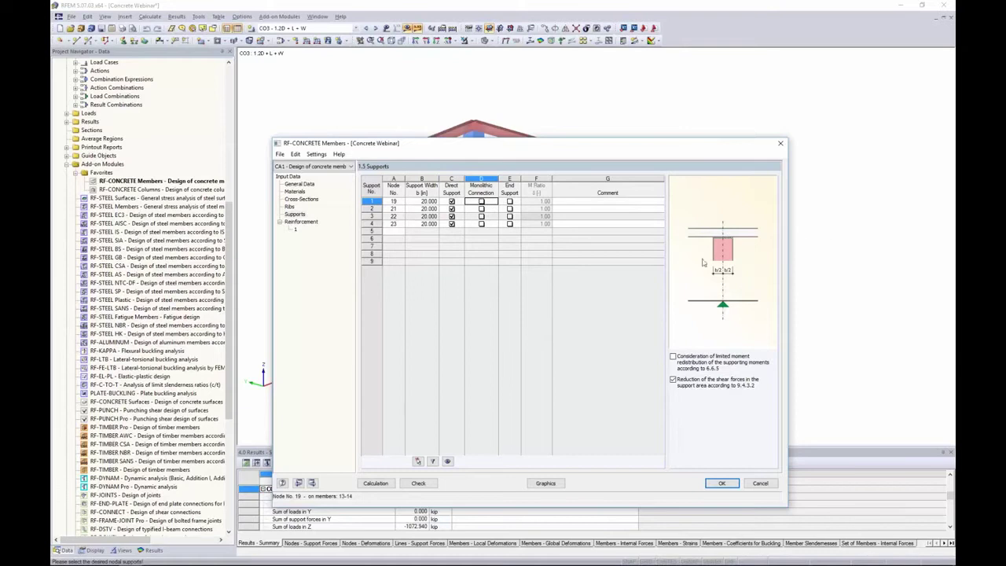
{"action": "left_click", "coordinate": [511, 202]}
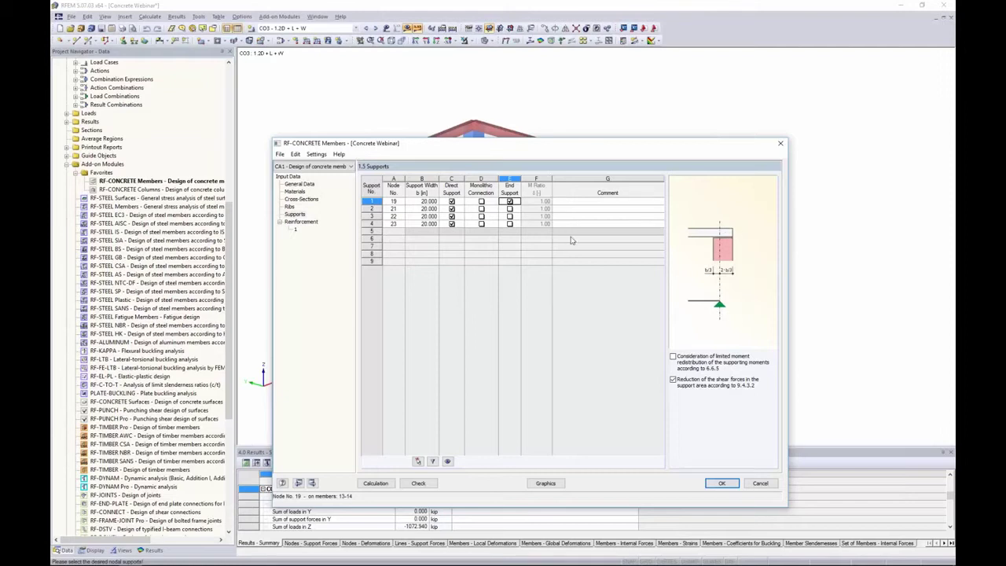
Activate End Support for the supports at nodes 21, 22 and 23.
{"action": "left_click", "coordinate": [510, 209]}
{"action": "left_click_drag", "start_coordinate": [537, 146], "coordinate": [535, 219]}
{"action": "left_click", "coordinate": [509, 289]}
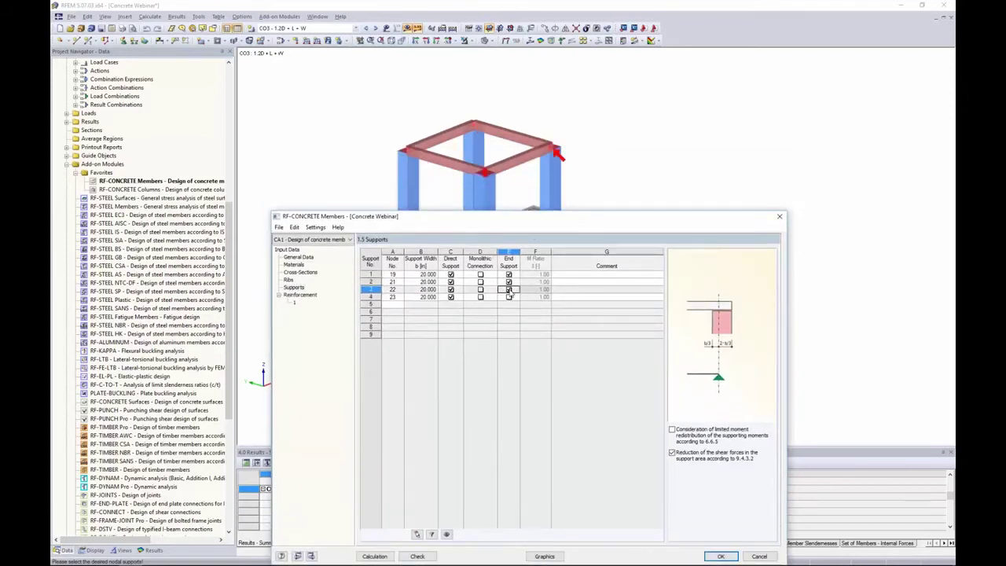
{"action": "left_click", "coordinate": [508, 297]}
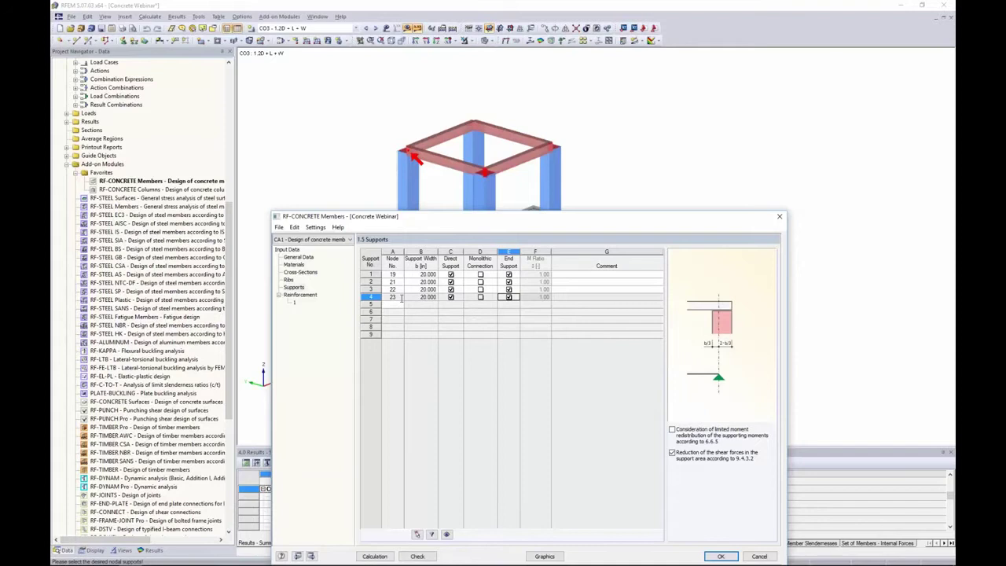
{"action": "left_click_drag", "start_coordinate": [607, 211], "coordinate": [585, 110]}
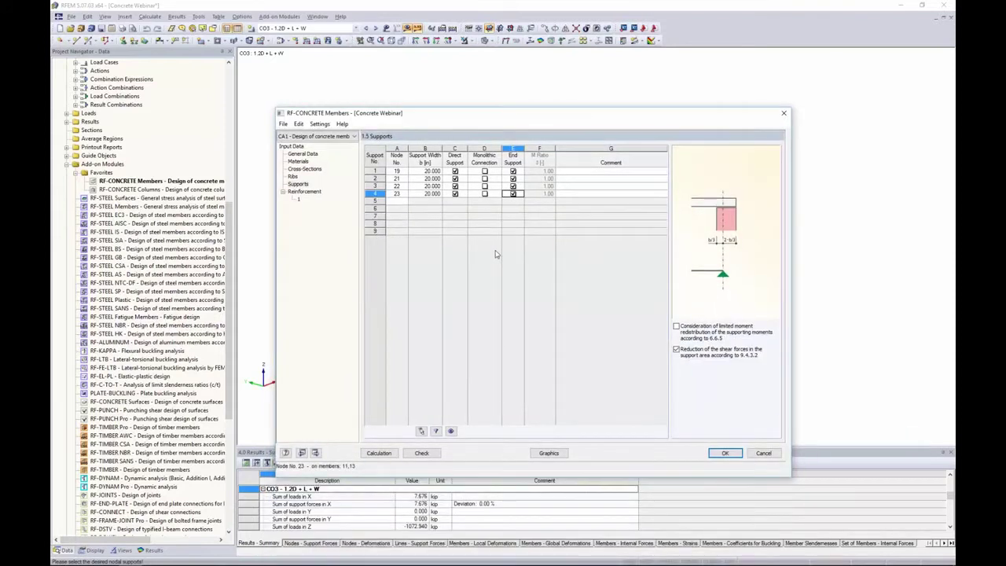
In the reinforcement settings, limit the reinforcement group from all members to member 14, picked on the upper beam frame in the model.
{"action": "left_click", "coordinate": [306, 193]}
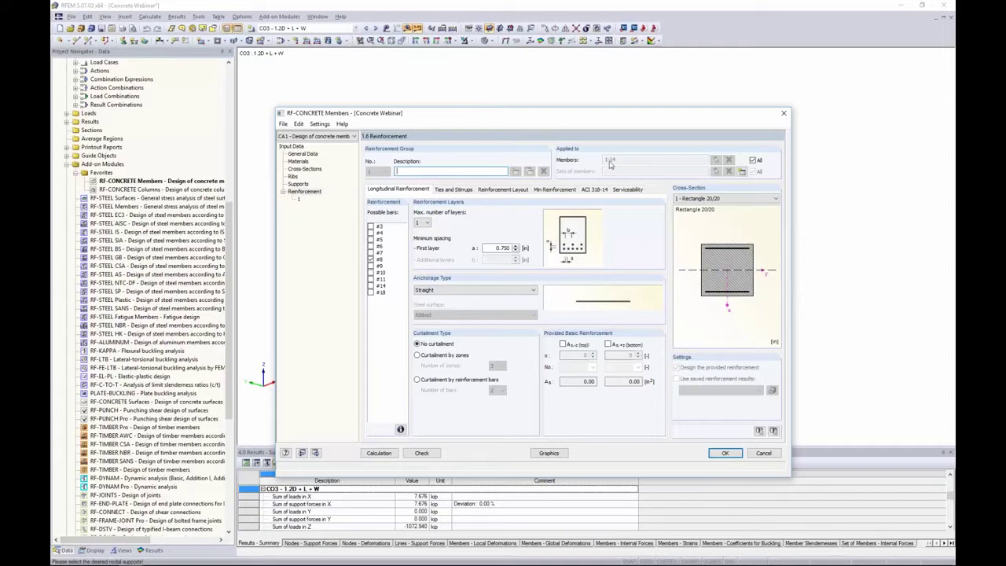
{"action": "left_click", "coordinate": [754, 159]}
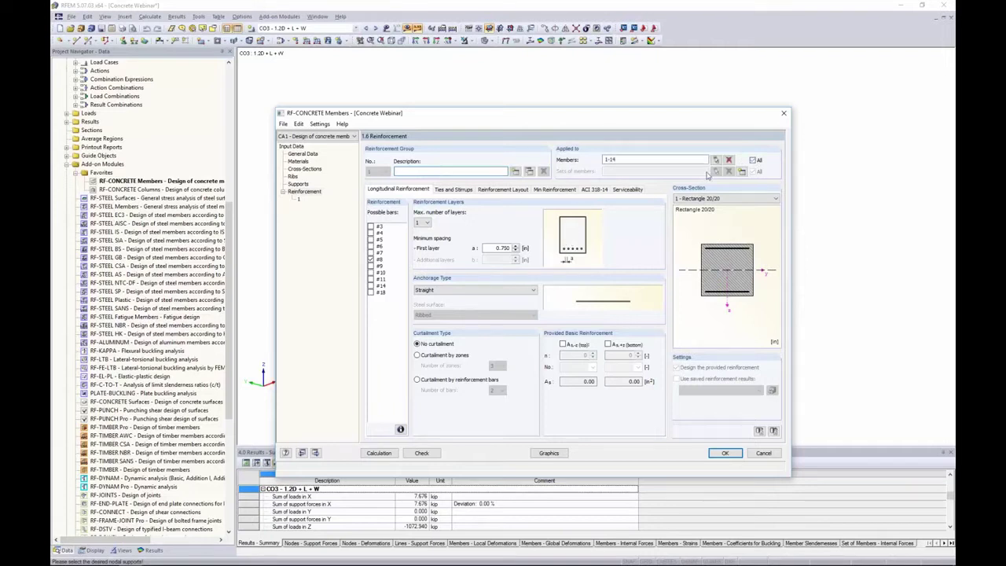
{"action": "left_click", "coordinate": [729, 160]}
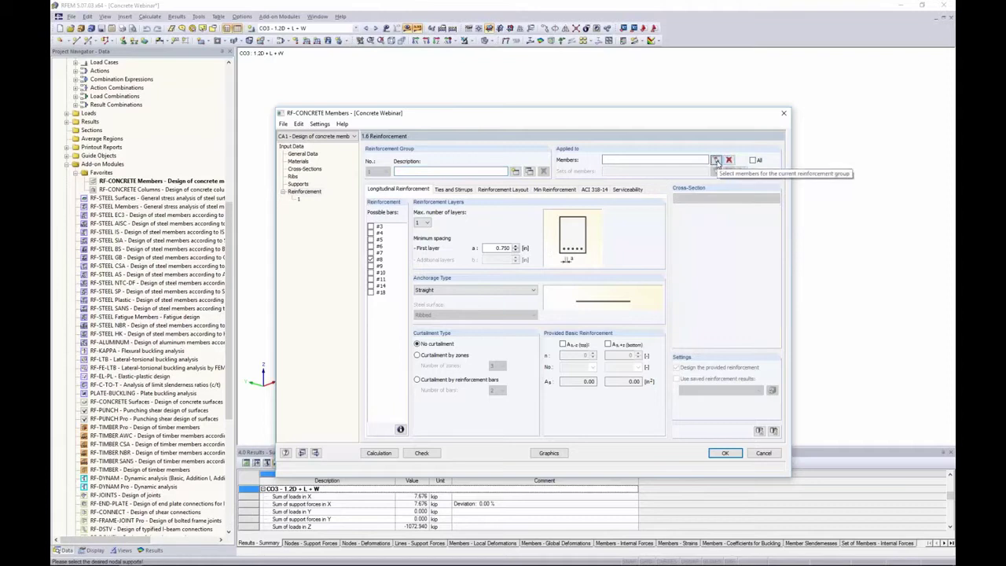
{"action": "left_click", "coordinate": [716, 160]}
{"action": "left_click", "coordinate": [521, 155]}
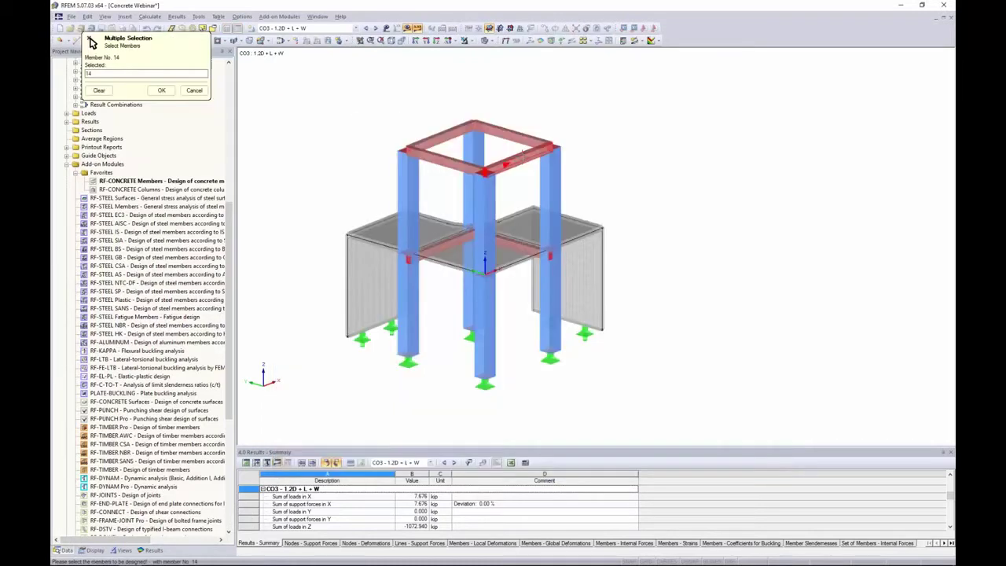
{"action": "left_click", "coordinate": [161, 90]}
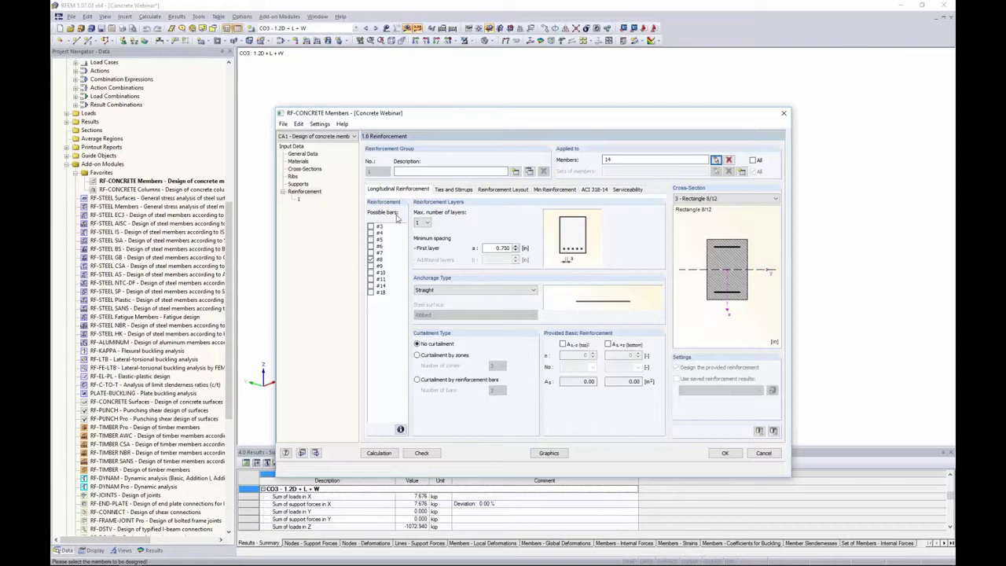
Allow #5, #6 and #7 as the possible longitudinal bars and exclude #8.
{"action": "left_click", "coordinate": [371, 239]}
{"action": "left_click", "coordinate": [372, 260]}
{"action": "left_click", "coordinate": [371, 253]}
Try a maximum of two reinforcement layers and restore the single layer.
{"action": "left_click", "coordinate": [429, 224]}
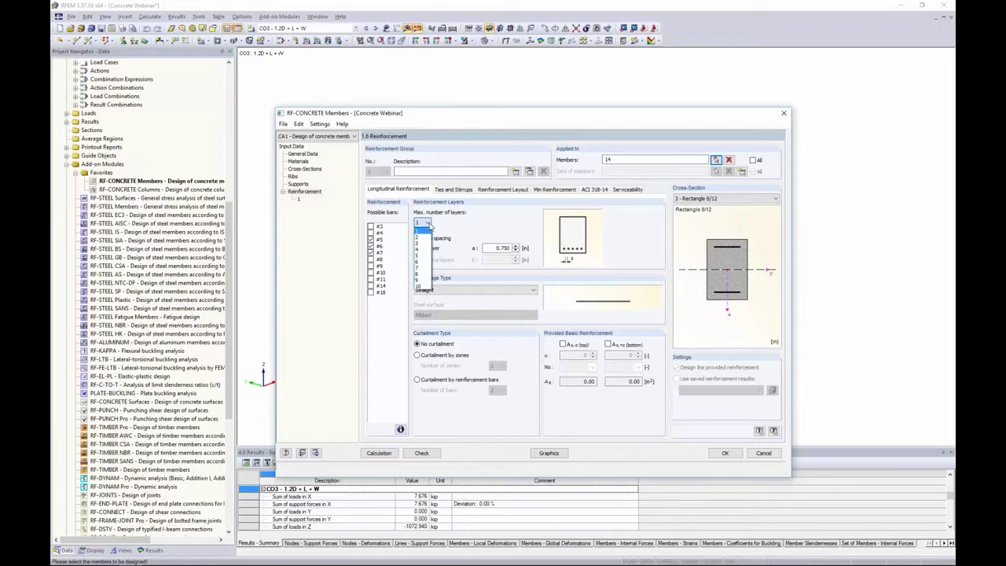
{"action": "left_click", "coordinate": [425, 236]}
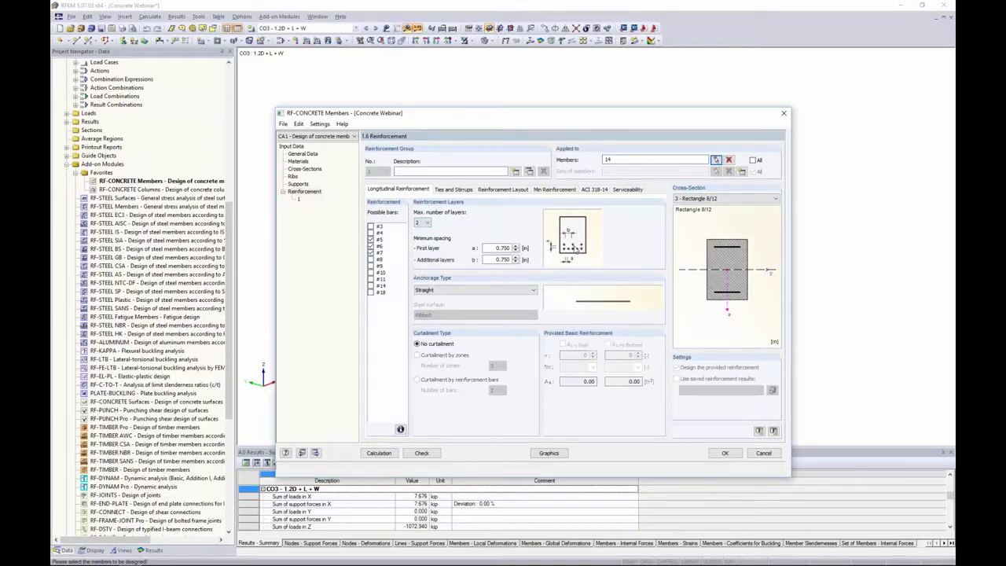
{"action": "left_click", "coordinate": [427, 224]}
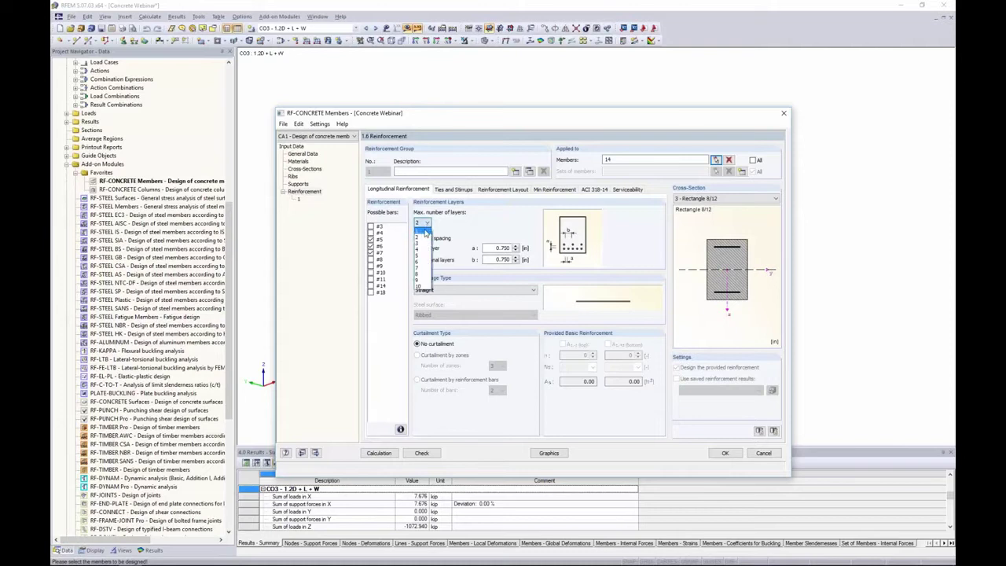
{"action": "left_click", "coordinate": [426, 230]}
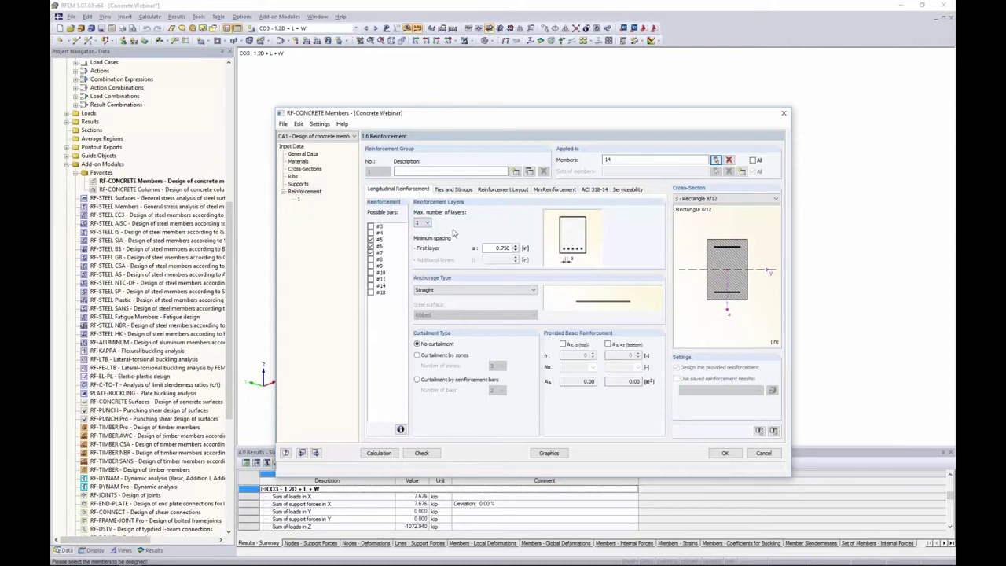
Set the minimum bar spacing of the first reinforcement layer to 1.0 in.
{"action": "left_click", "coordinate": [493, 249]}
{"action": "double_click", "coordinate": [493, 249]}
{"action": "key", "text": "alt+Tab"}
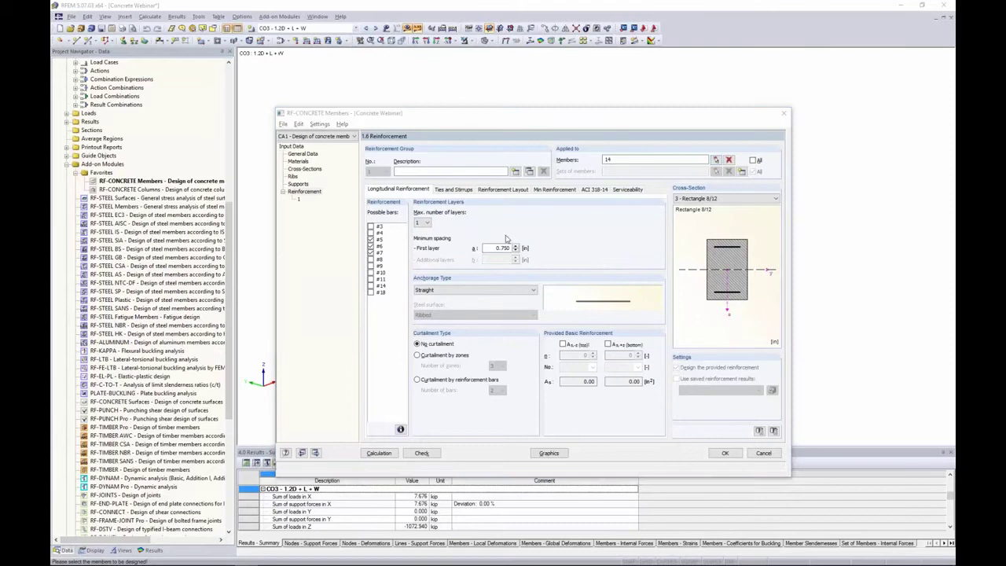
{"action": "left_click", "coordinate": [506, 232]}
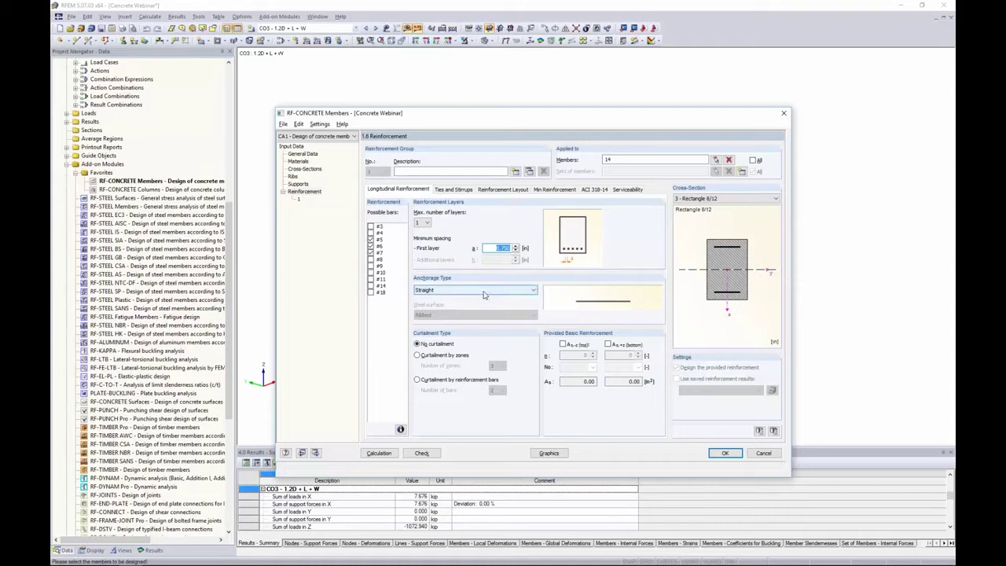
{"action": "type", "text": "1"}
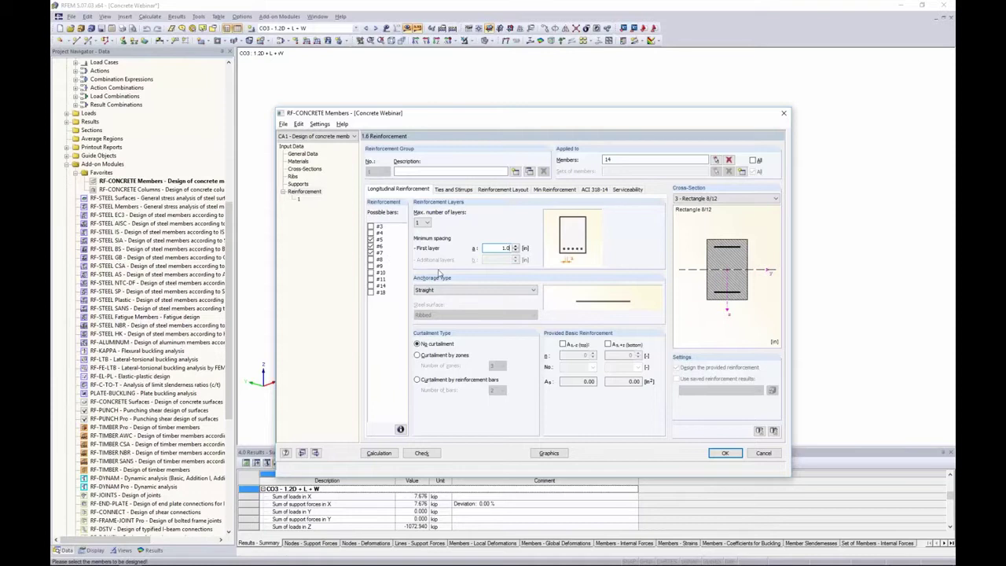
Try the Hook, Bend and Straight with transverse bar anchorage types, and return the anchorage to Straight.
{"action": "left_click_drag", "start_coordinate": [493, 121], "coordinate": [476, 91]}
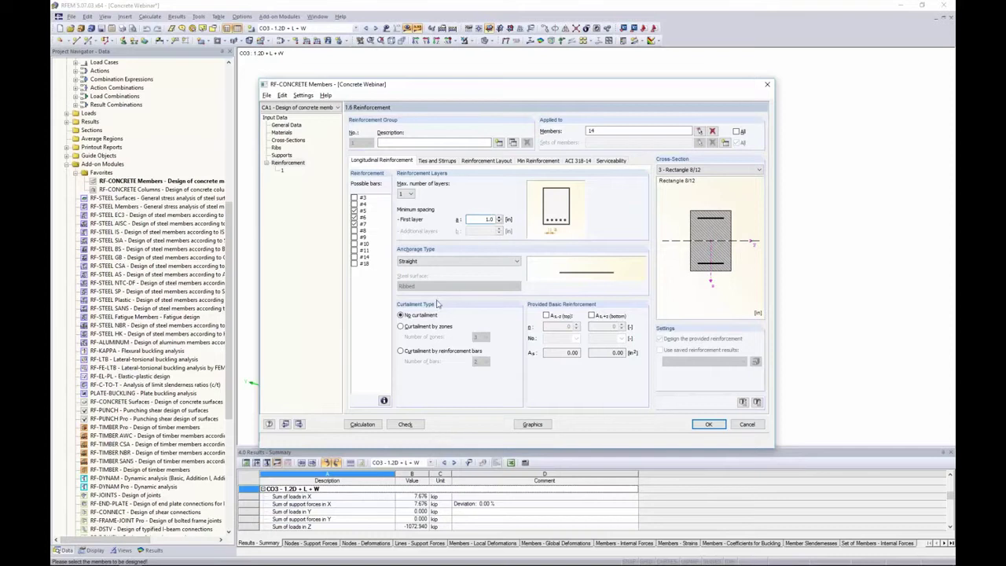
{"action": "left_click", "coordinate": [447, 263]}
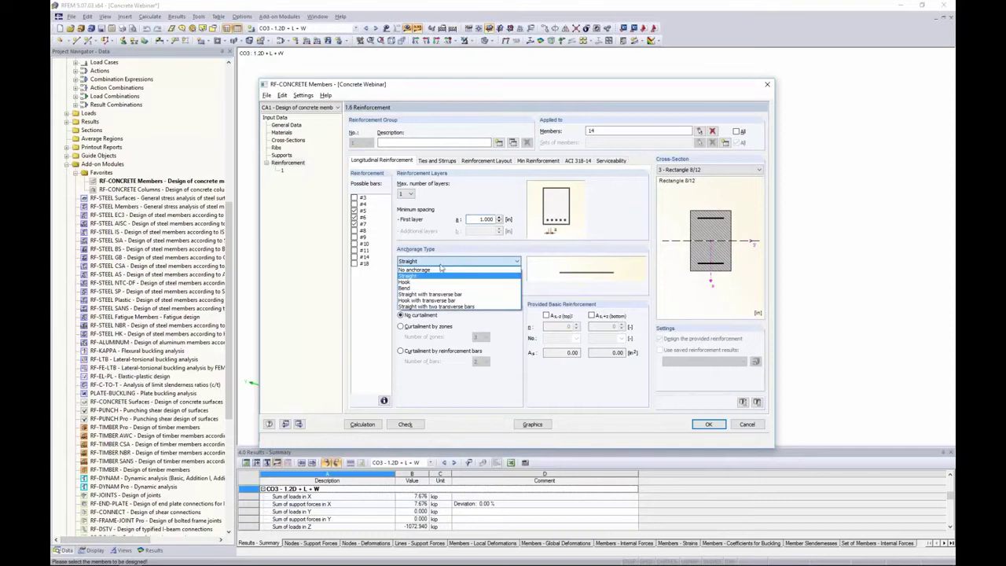
{"action": "left_click", "coordinate": [432, 282]}
{"action": "left_click", "coordinate": [432, 264]}
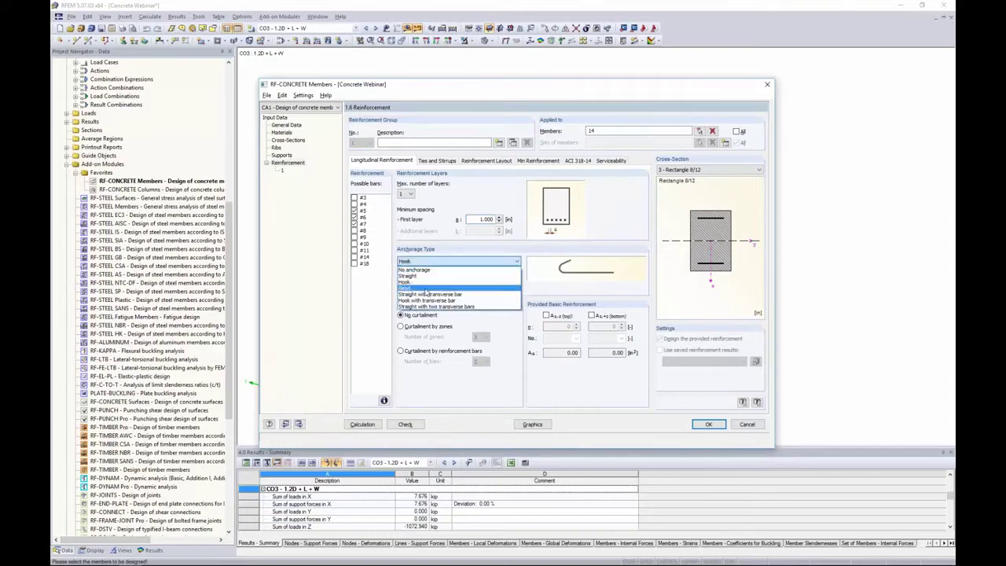
{"action": "left_click", "coordinate": [427, 289]}
{"action": "left_click", "coordinate": [431, 265]}
{"action": "left_click", "coordinate": [427, 294]}
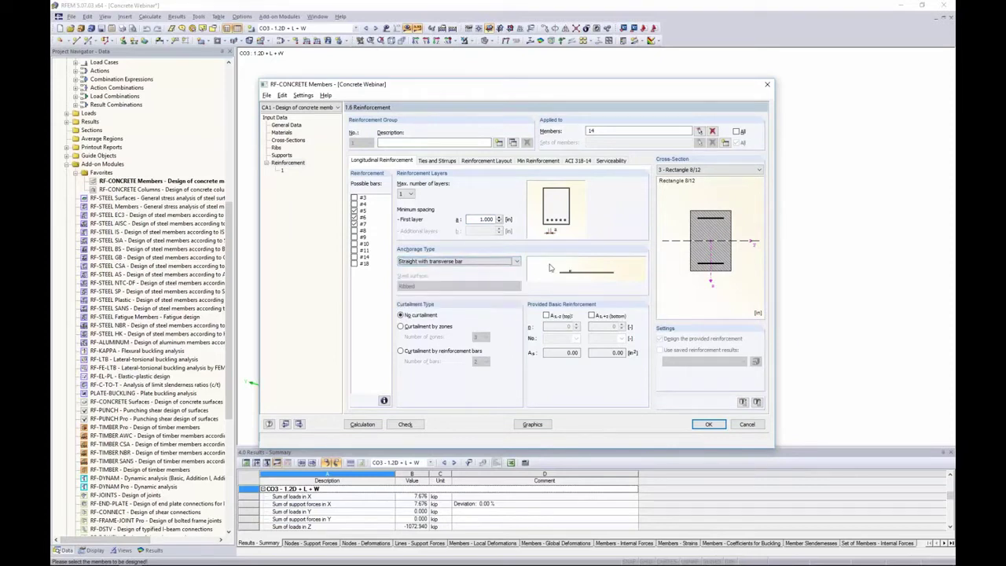
{"action": "left_click", "coordinate": [516, 262]}
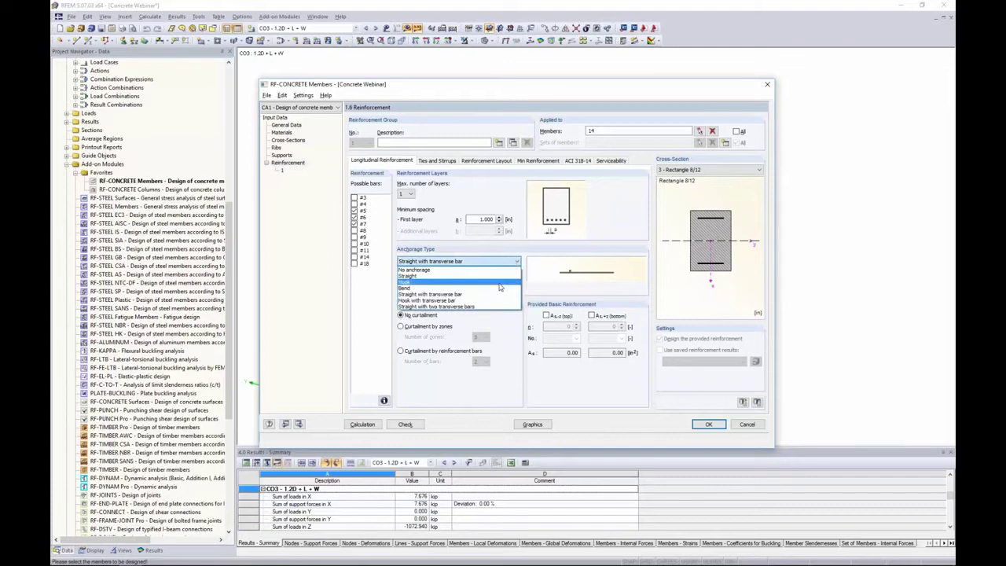
{"action": "left_click", "coordinate": [406, 281]}
{"action": "left_click", "coordinate": [516, 262]}
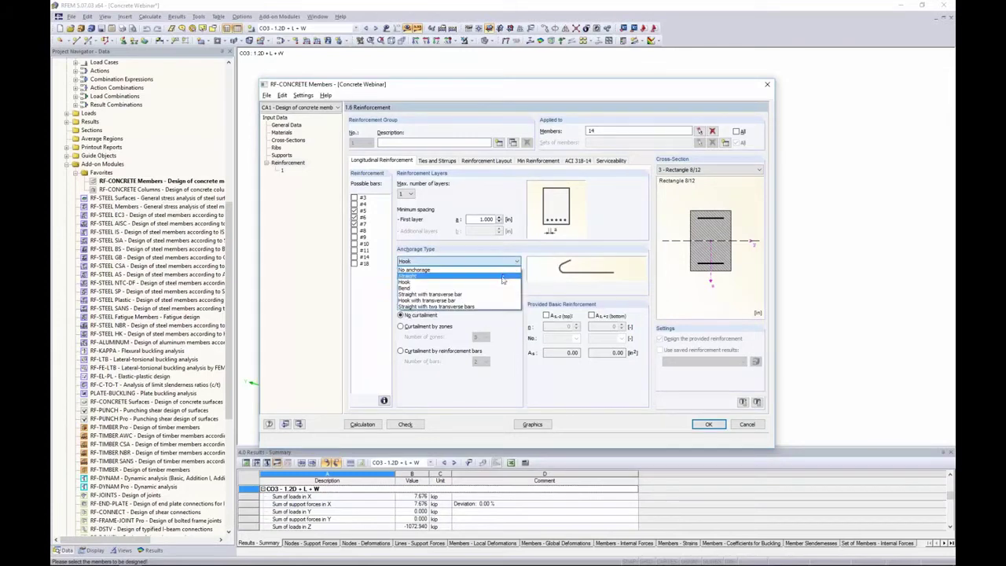
{"action": "left_click", "coordinate": [421, 269]}
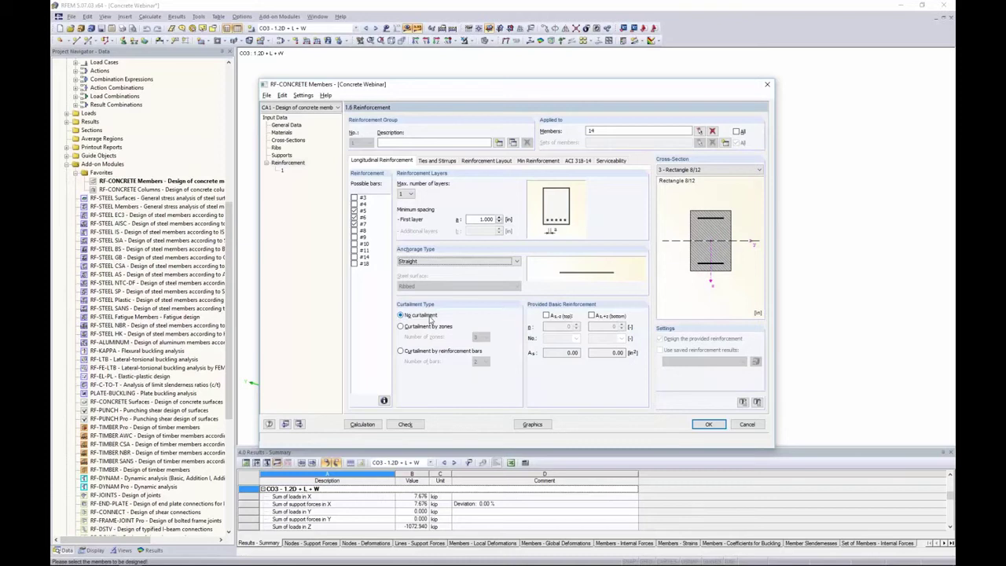
Switch to PowerPoint and present the Anchorage & Curtailment slide full screen to review the development length provisions.
{"action": "key", "text": "alt+Tab"}
{"action": "key", "text": "alt+Tab"}
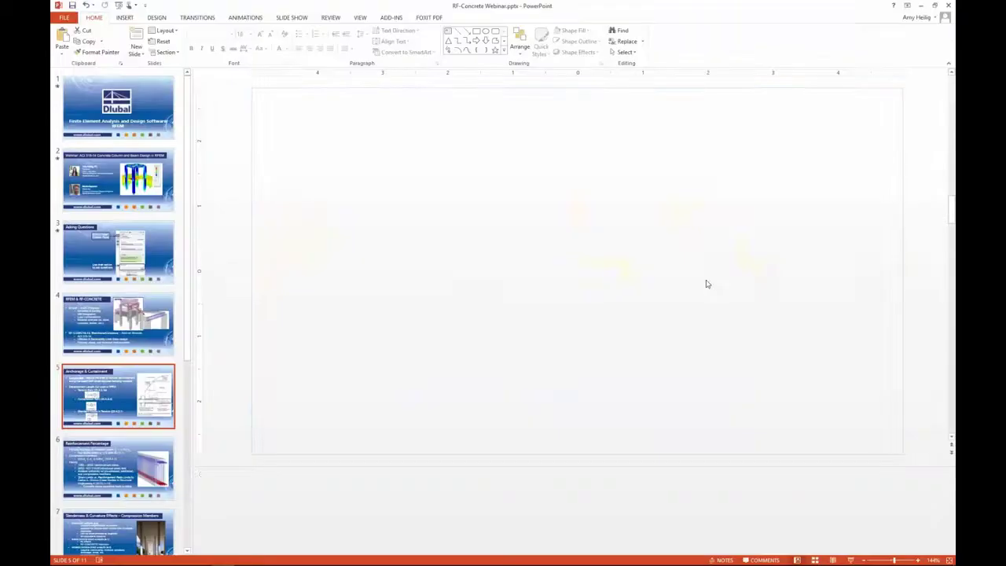
{"action": "left_click", "coordinate": [851, 560]}
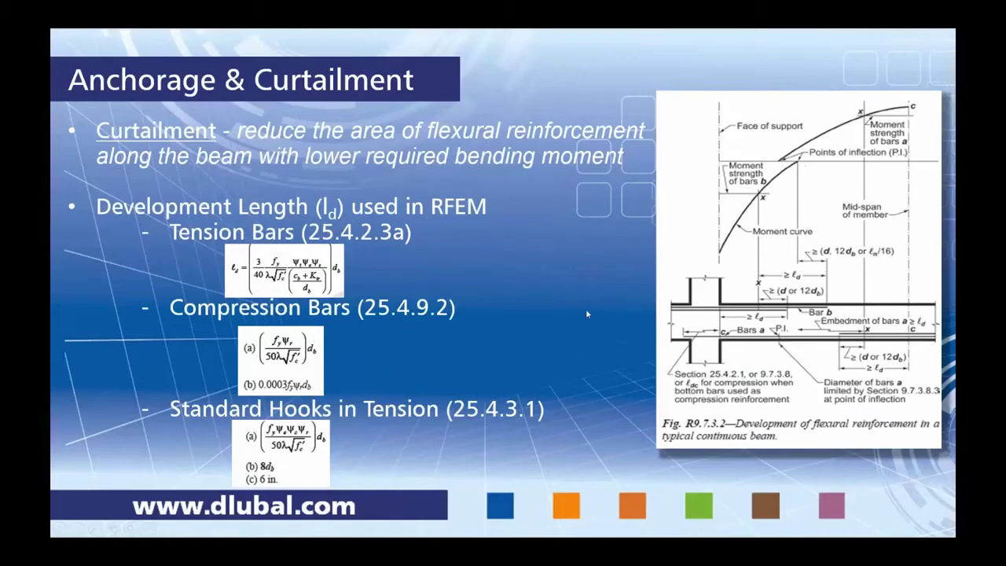
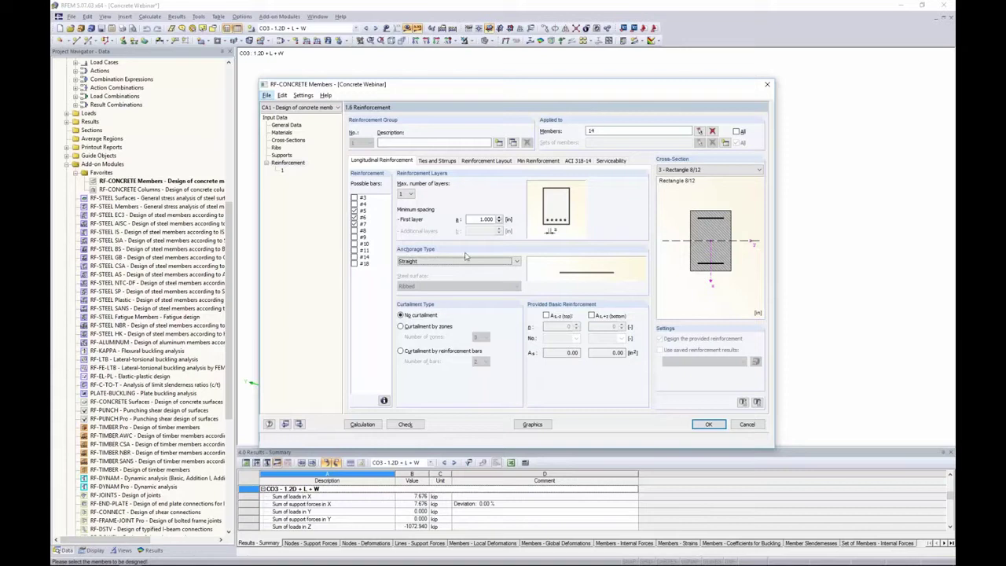
Try curtailment by zones and curtailment by reinforcement bars for the longitudinal reinforcement.
{"action": "left_click", "coordinate": [405, 331]}
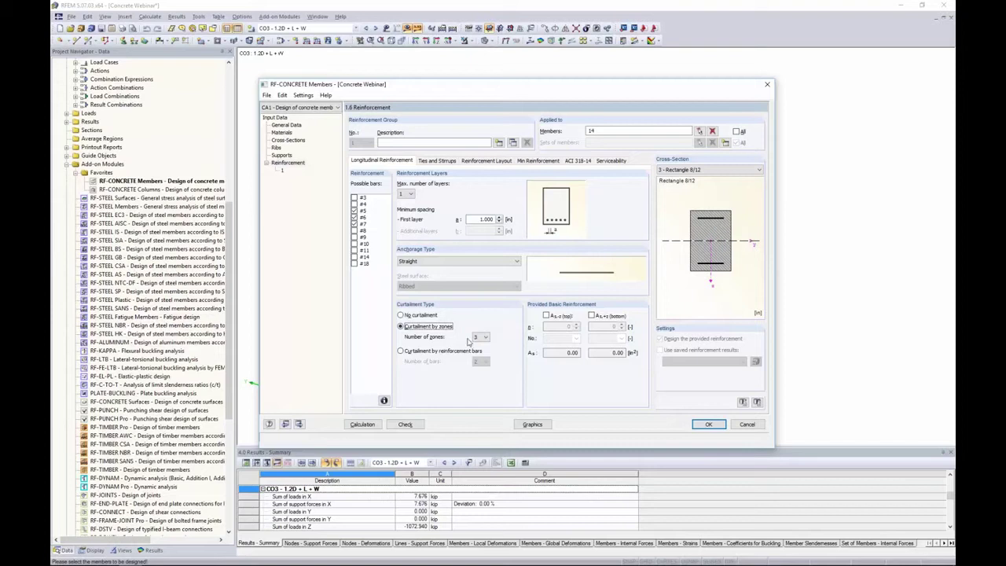
{"action": "left_click", "coordinate": [402, 351]}
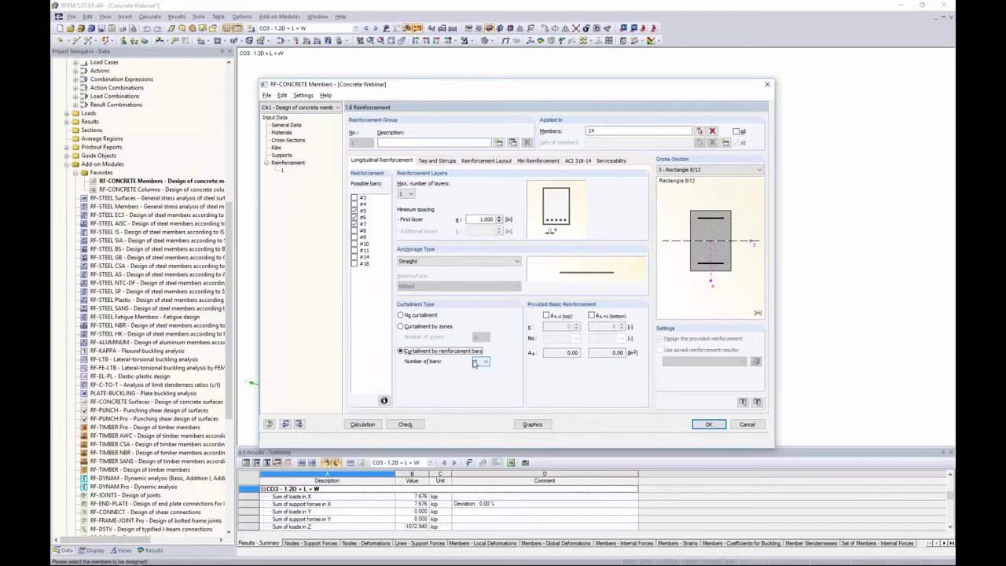
Present the PowerPoint slide with Fig. R9.7.3.2 again to examine bar development along the beam, and return to RFEM.
{"action": "key", "text": "alt+Tab"}
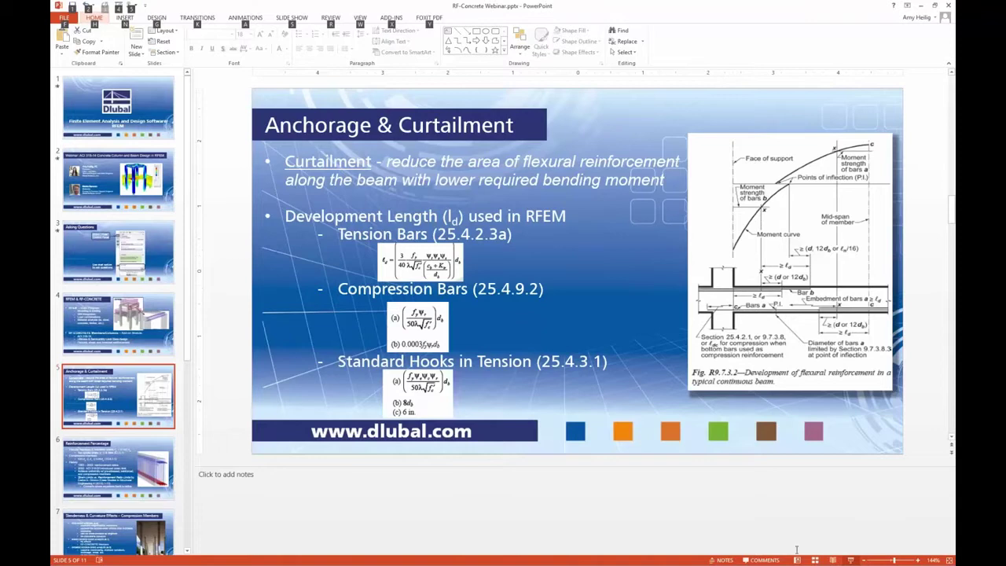
{"action": "left_click", "coordinate": [851, 560]}
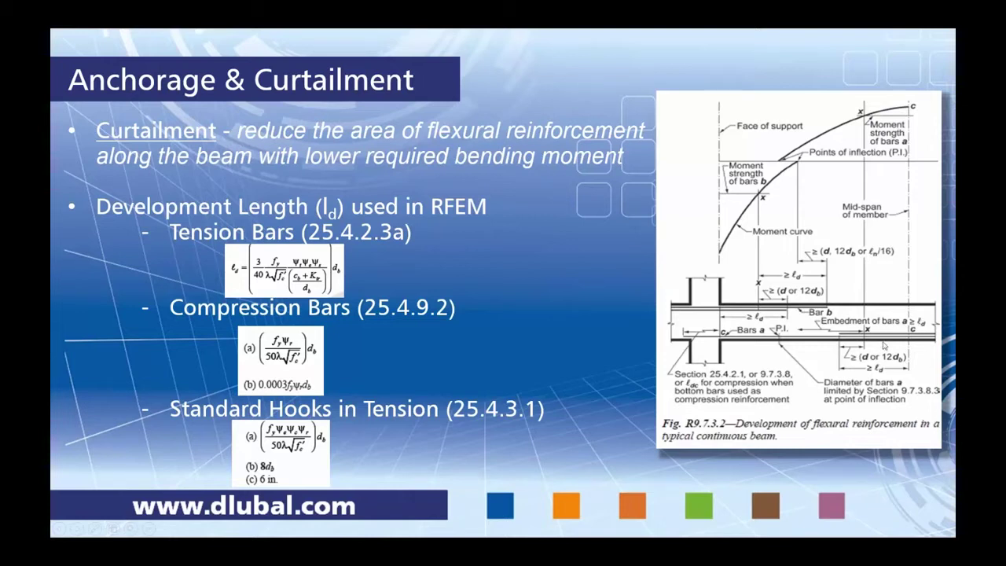
{"action": "key", "text": "alt+Tab"}
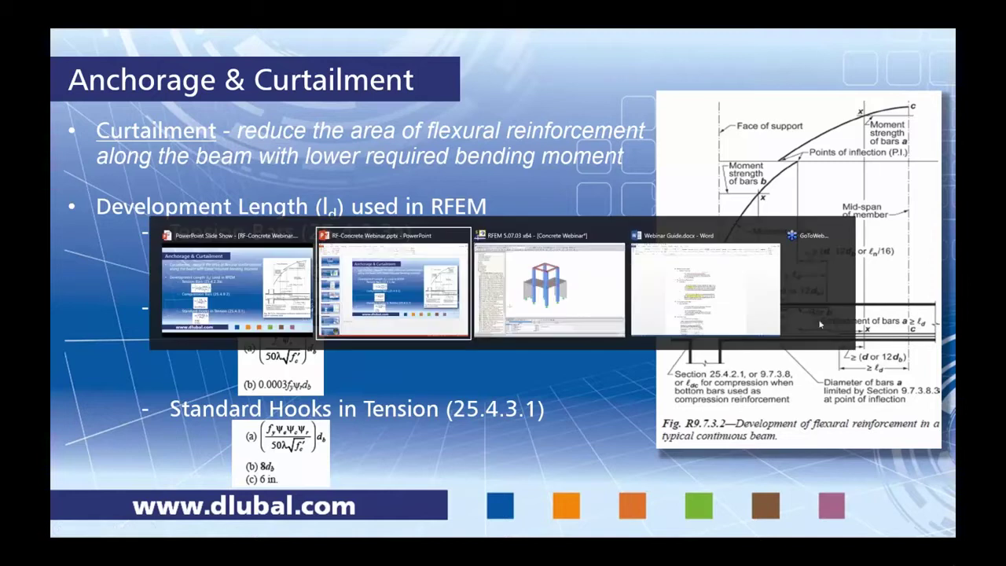
{"action": "left_click", "coordinate": [610, 269]}
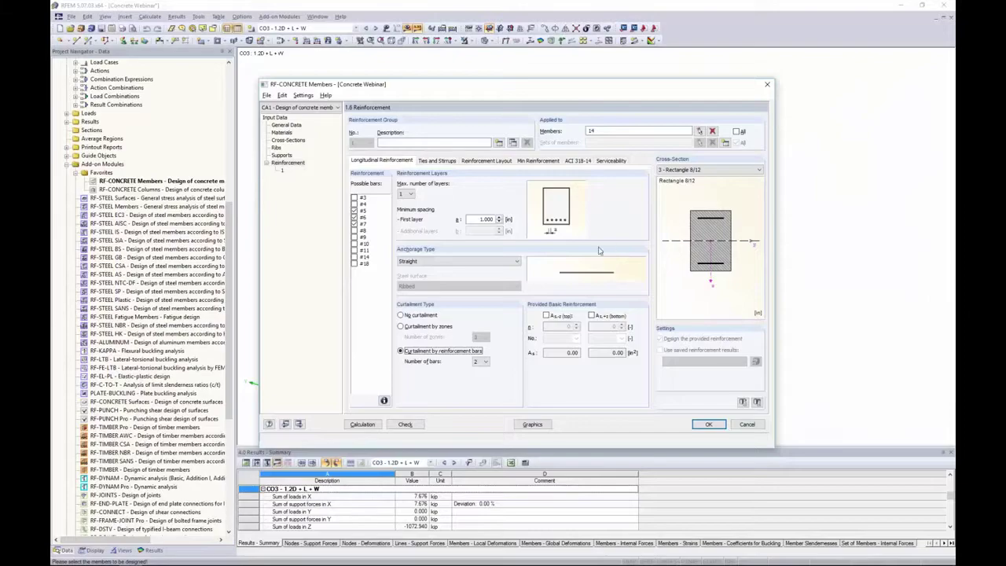
Select No curtailment and activate the provided top basic reinforcement with two No. 4 bars.
{"action": "left_click", "coordinate": [405, 316]}
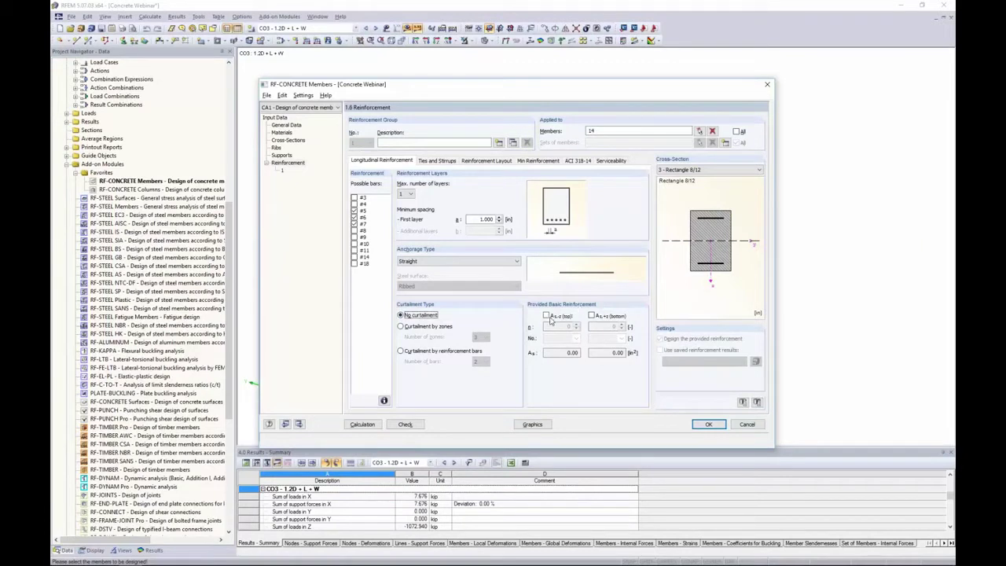
{"action": "left_click", "coordinate": [551, 317]}
{"action": "left_click", "coordinate": [577, 325]}
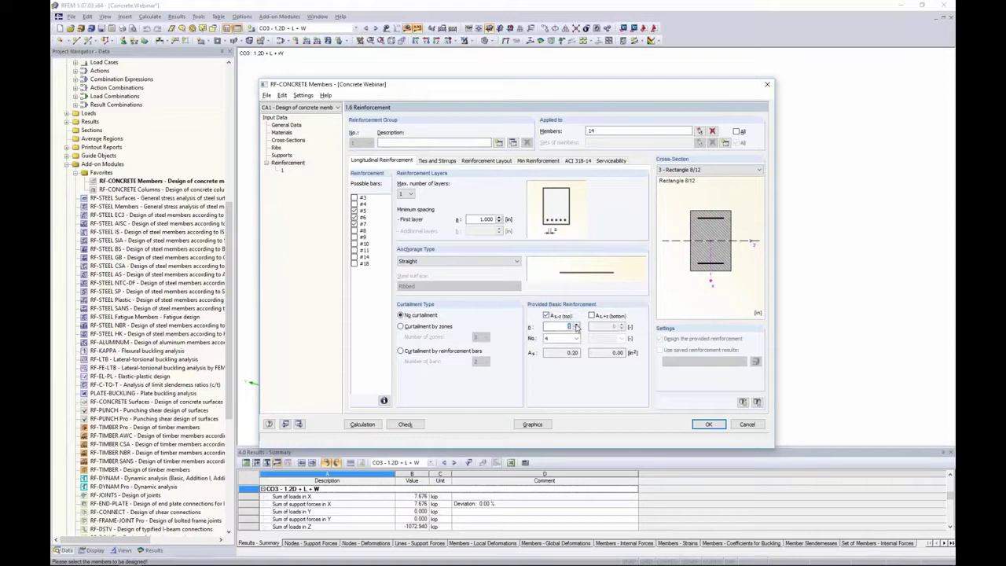
{"action": "left_click", "coordinate": [576, 325]}
{"action": "left_click", "coordinate": [577, 338]}
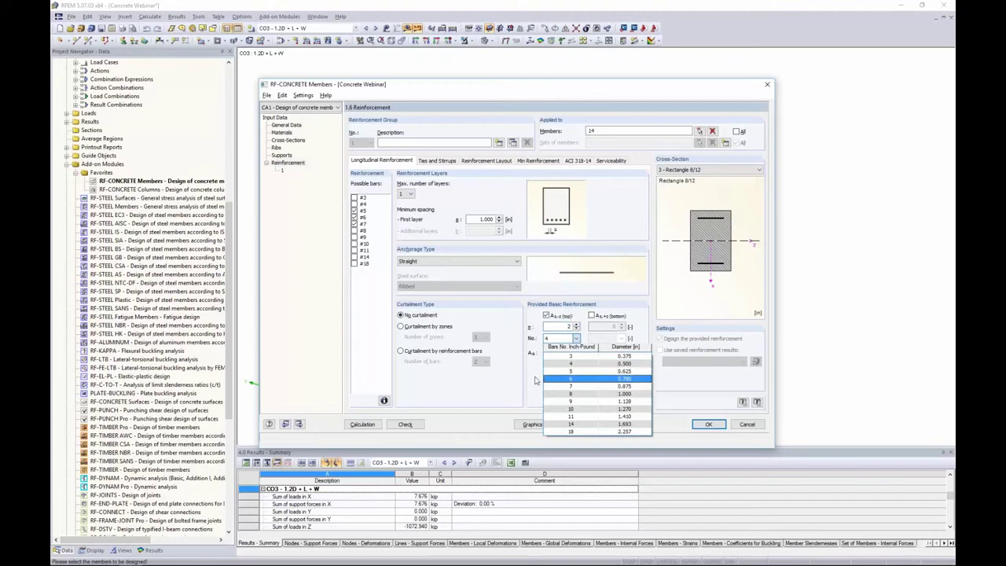
{"action": "left_click", "coordinate": [535, 380]}
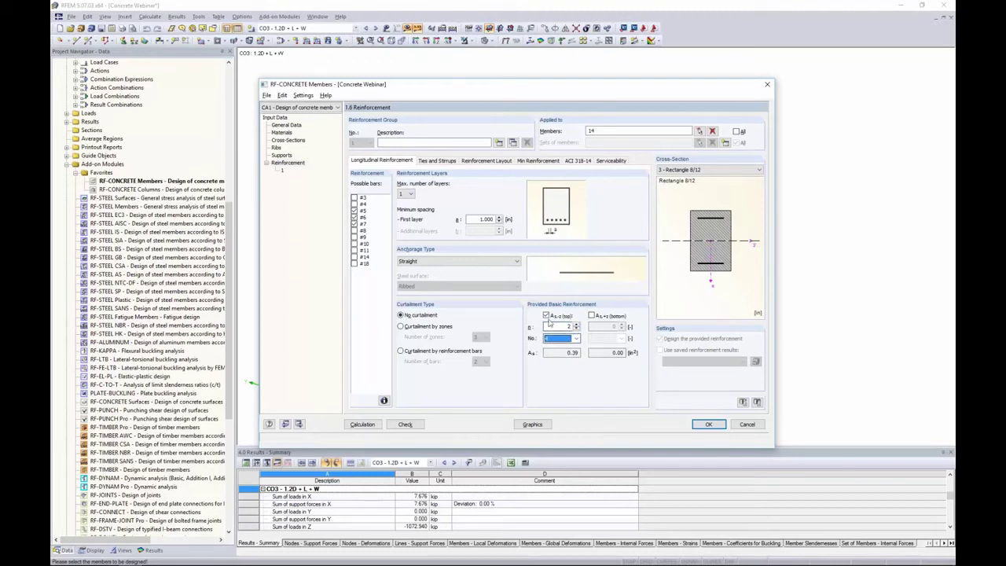
Deactivate the provided top basic reinforcement and allow #4 bars in addition to #3 for the ties and stirrups.
{"action": "left_click", "coordinate": [547, 316]}
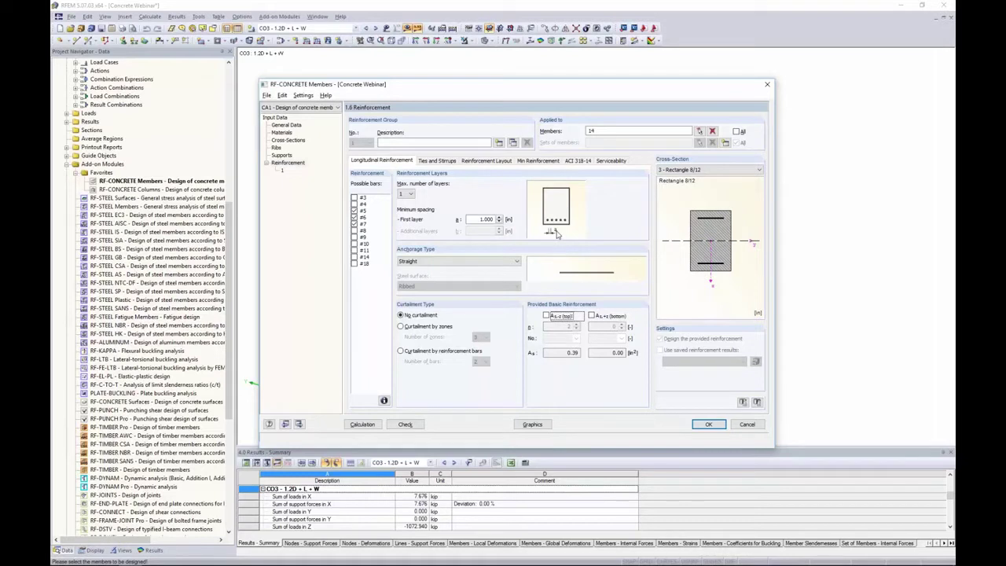
{"action": "left_click", "coordinate": [445, 163]}
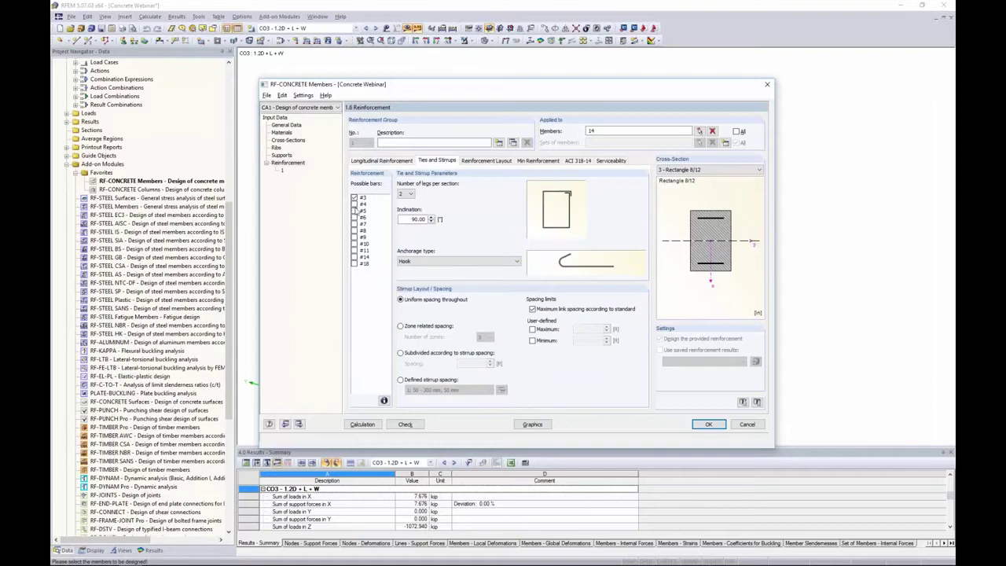
{"action": "left_click", "coordinate": [354, 204]}
Try three stirrup legs per section and return to two legs, keeping the 90° inclination.
{"action": "left_click", "coordinate": [410, 194]}
{"action": "left_click", "coordinate": [407, 207]}
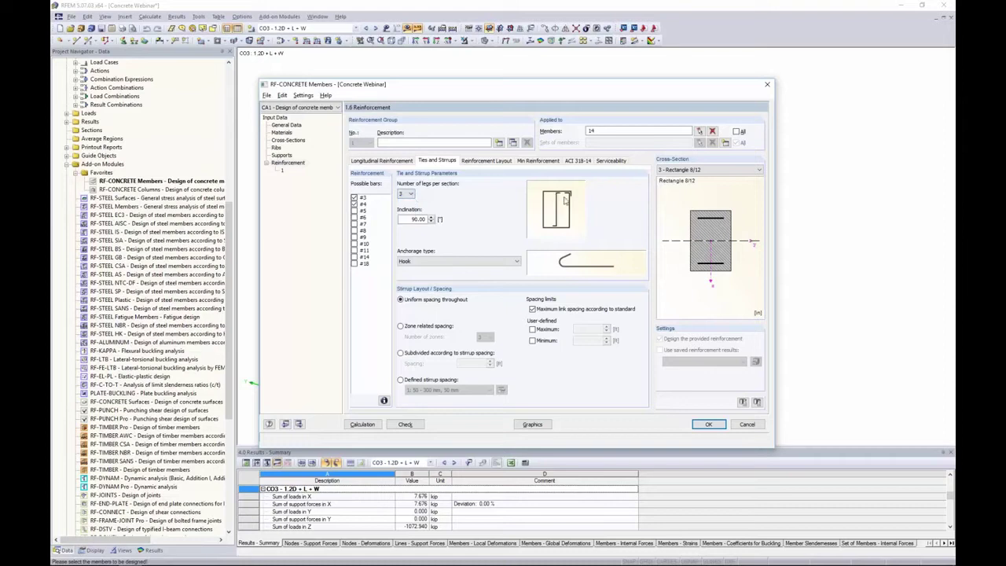
{"action": "left_click", "coordinate": [408, 194]}
{"action": "left_click", "coordinate": [407, 209]}
{"action": "left_click", "coordinate": [406, 194]}
{"action": "left_click", "coordinate": [405, 202]}
{"action": "double_click", "coordinate": [403, 220]}
Try the Bend and Straight with transverse bar anchorage types for the stirrups and return to Hook.
{"action": "left_click", "coordinate": [461, 261]}
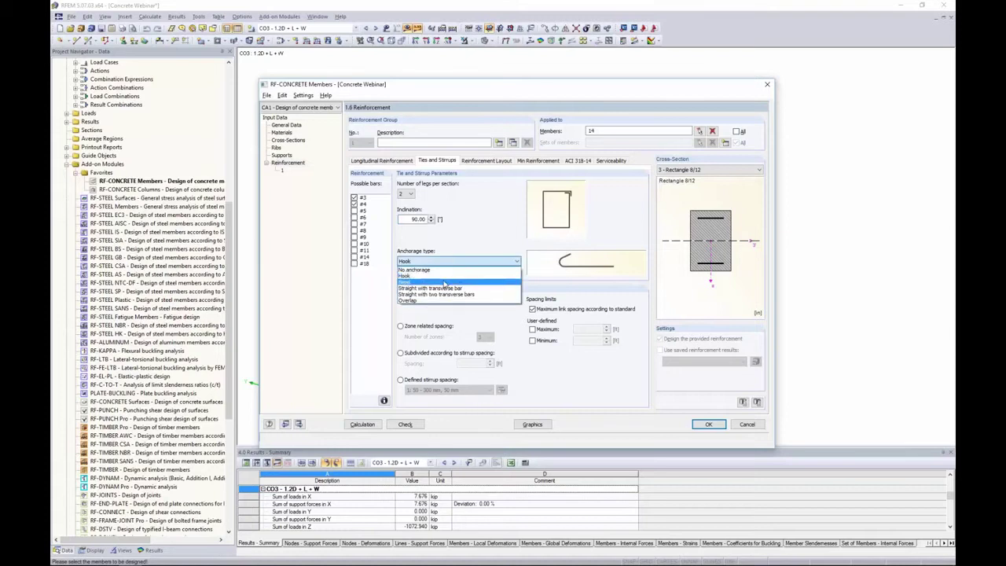
{"action": "left_click", "coordinate": [445, 283]}
{"action": "left_click", "coordinate": [449, 263]}
{"action": "left_click", "coordinate": [448, 288]}
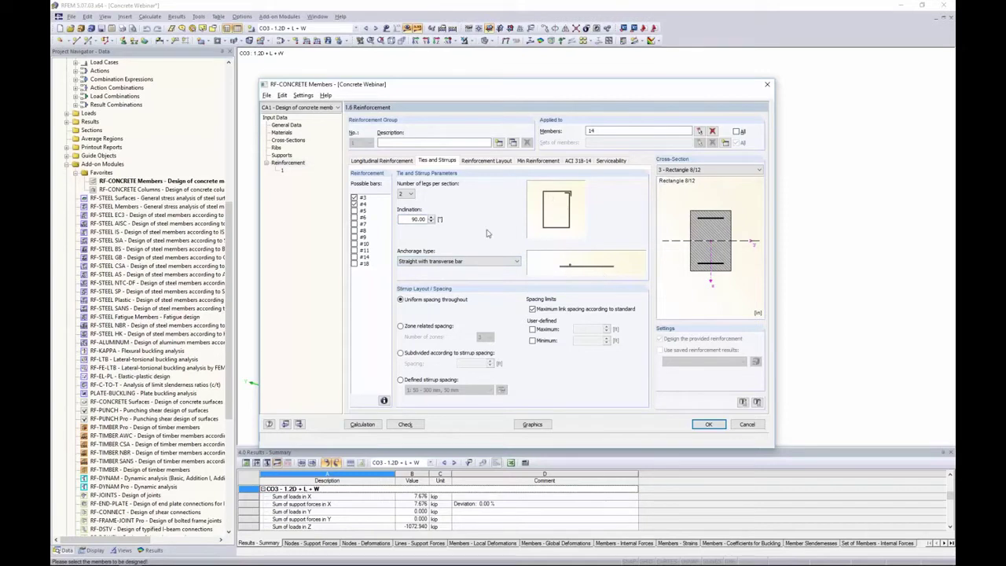
{"action": "left_click", "coordinate": [465, 261]}
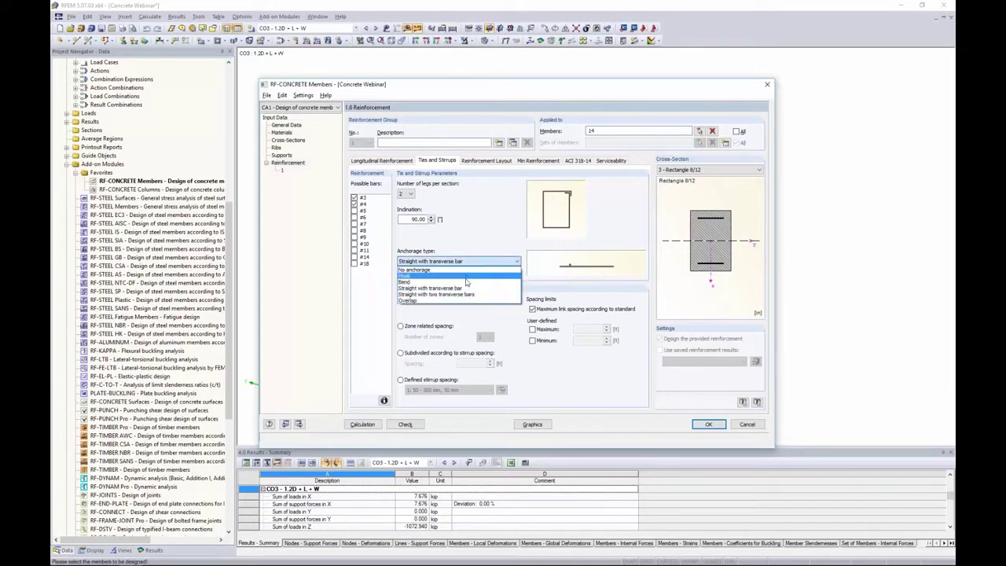
{"action": "left_click", "coordinate": [467, 277]}
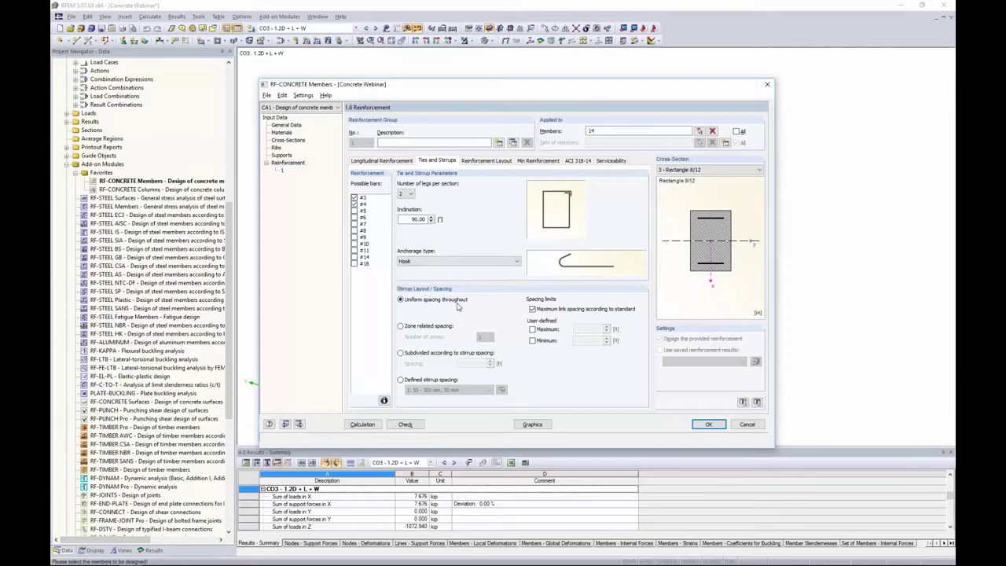
Try zone-related and subdivided stirrup spacing and return to uniform spacing throughout.
{"action": "left_click", "coordinate": [404, 327]}
{"action": "left_click", "coordinate": [401, 353]}
{"action": "left_click", "coordinate": [401, 301]}
Try the user-defined minimum and maximum stirrup spacing limits and deactivate both again.
{"action": "left_click", "coordinate": [533, 341]}
{"action": "left_click", "coordinate": [532, 330]}
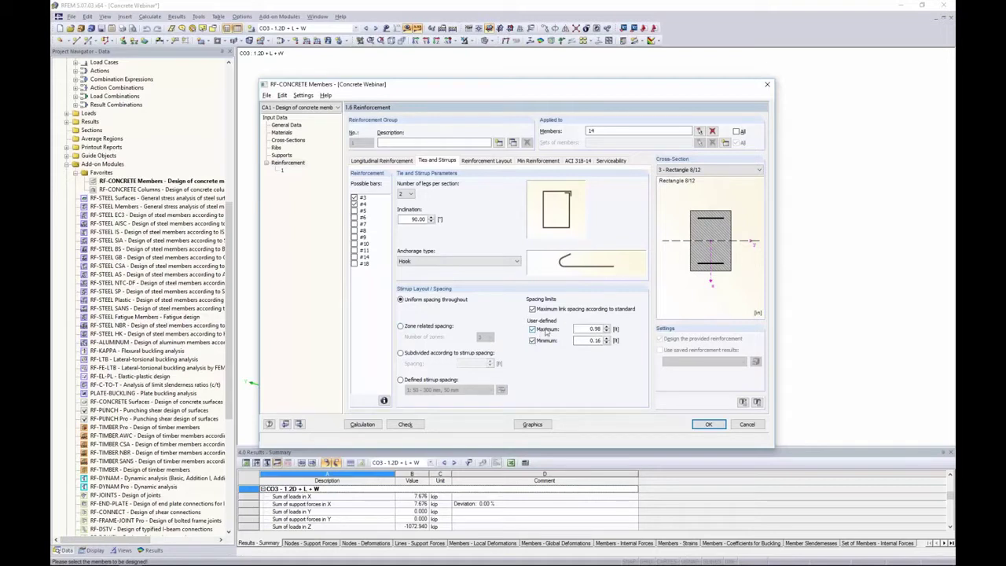
{"action": "left_click", "coordinate": [533, 330]}
{"action": "left_click", "coordinate": [533, 340]}
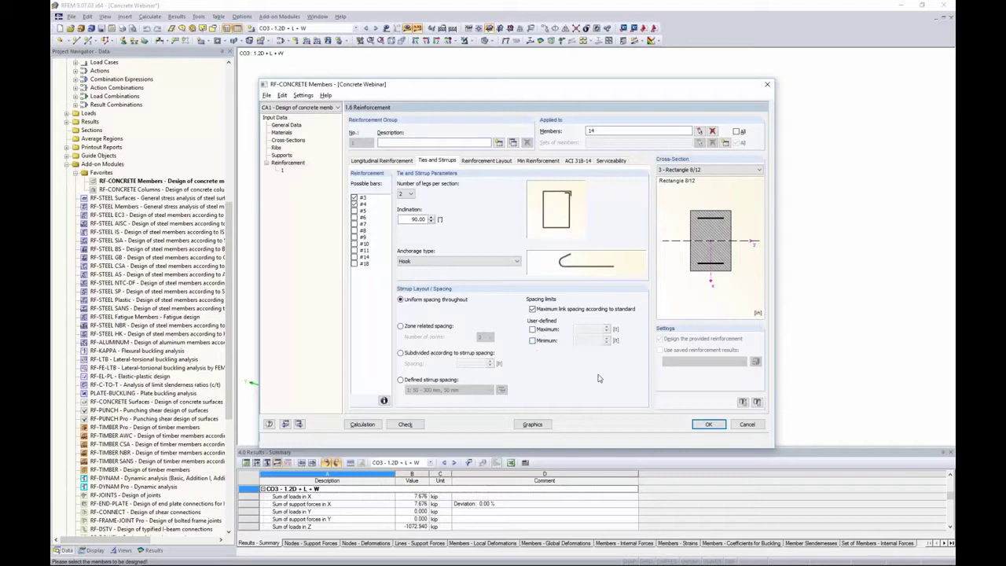
In the reinforcement layout, try a top concrete cover of 2.0 in and restore it to 1.5 in.
{"action": "left_click", "coordinate": [493, 163]}
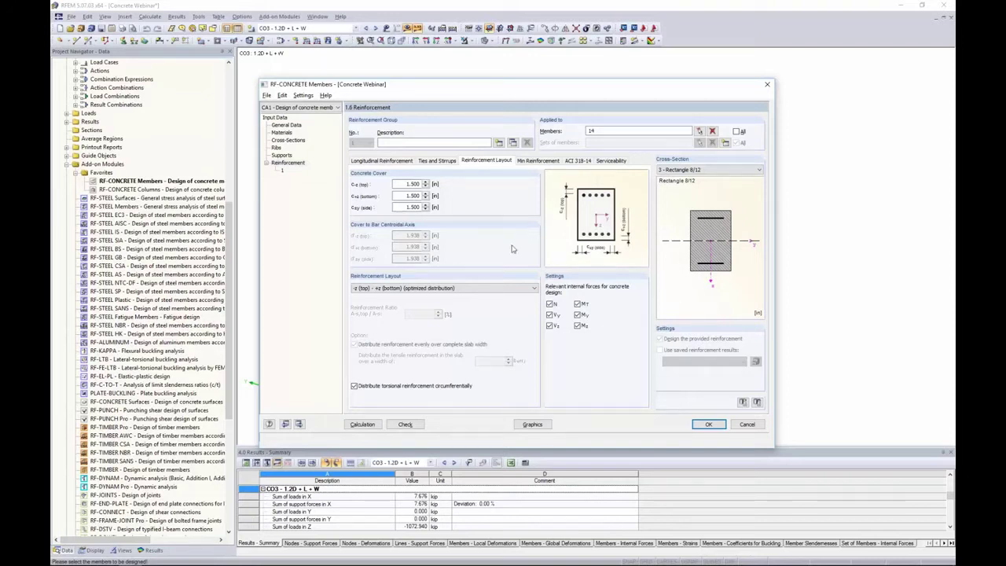
{"action": "double_click", "coordinate": [410, 195]}
{"action": "left_click", "coordinate": [402, 183]}
{"action": "left_click", "coordinate": [403, 196]}
{"action": "left_click", "coordinate": [406, 208]}
{"action": "left_click", "coordinate": [396, 184]}
{"action": "left_click_drag", "start_coordinate": [398, 184], "coordinate": [451, 185]}
{"action": "type", "text": "2.0"}
{"action": "left_click", "coordinate": [415, 196]}
{"action": "left_click", "coordinate": [409, 184]}
{"action": "type", "text": "1.5"}
Try the In Corners and Uniformly surrounding reinforcement layouts and return to top-bottom optimized distribution.
{"action": "left_click", "coordinate": [454, 288]}
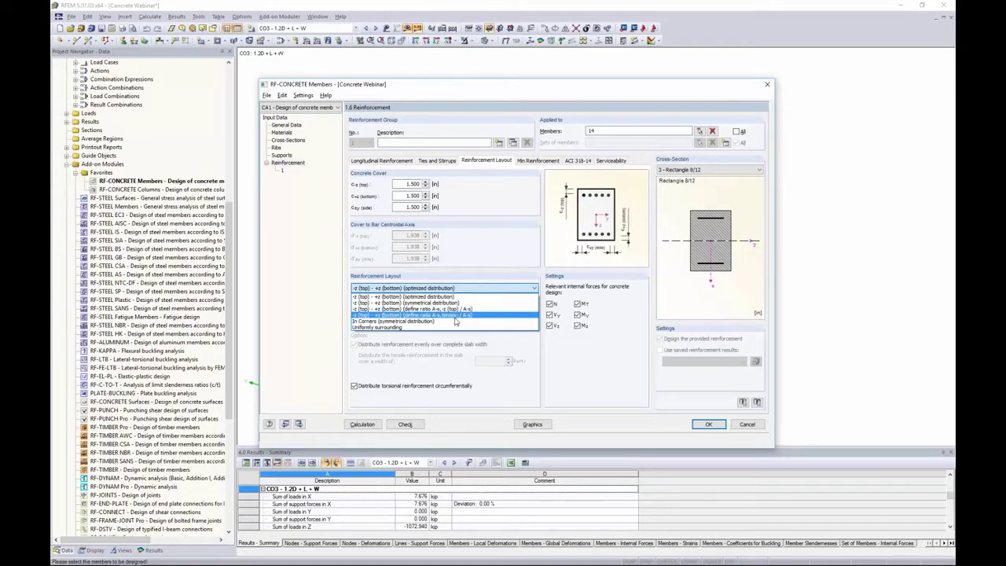
{"action": "left_click", "coordinate": [458, 321]}
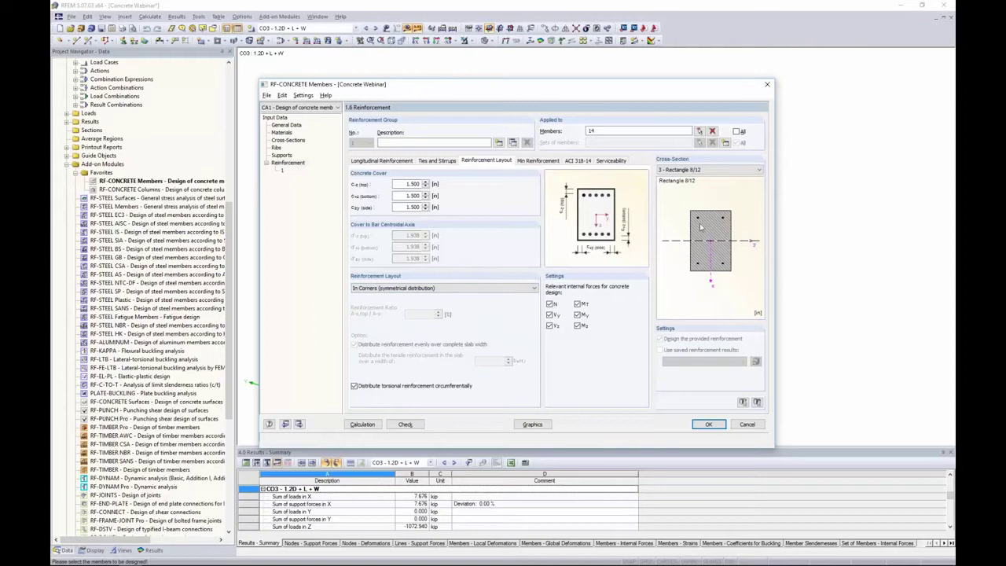
{"action": "left_click", "coordinate": [417, 289]}
{"action": "left_click", "coordinate": [402, 330]}
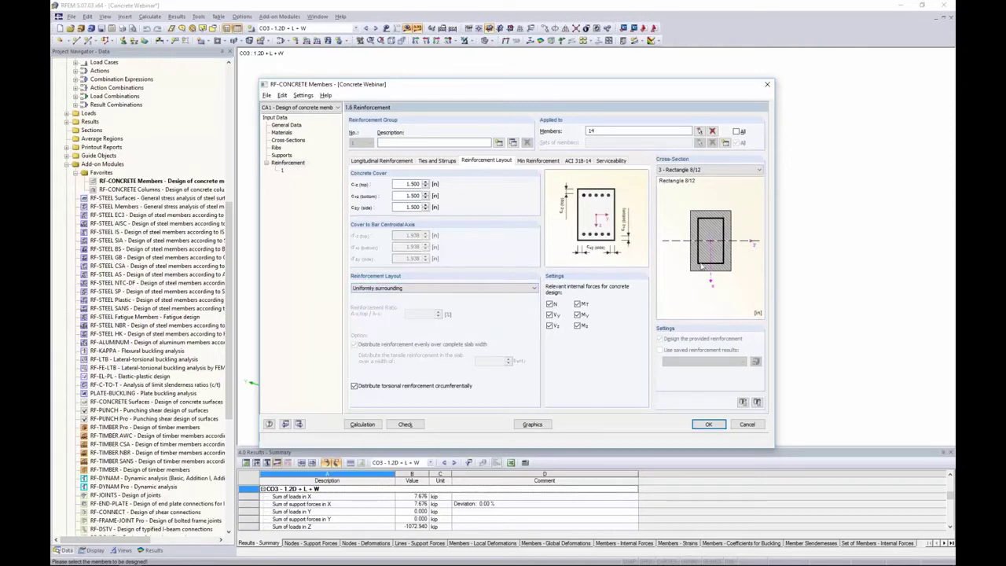
{"action": "left_click", "coordinate": [387, 289]}
{"action": "left_click", "coordinate": [383, 298]}
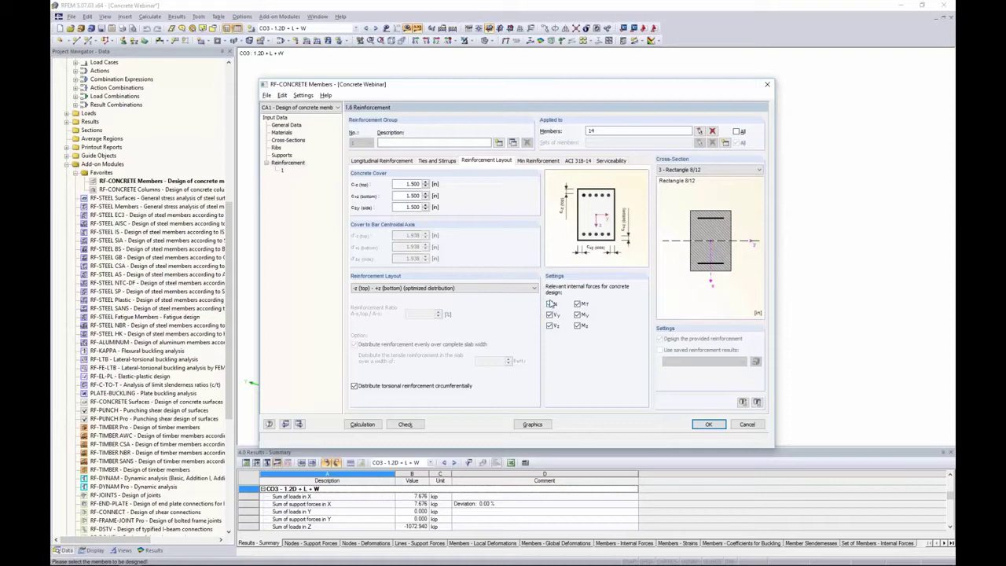
Review the minimum reinforcement settings and the bar numbers offered for importing the reinforcement area from rebars, leaving without importing.
{"action": "left_click", "coordinate": [539, 161]}
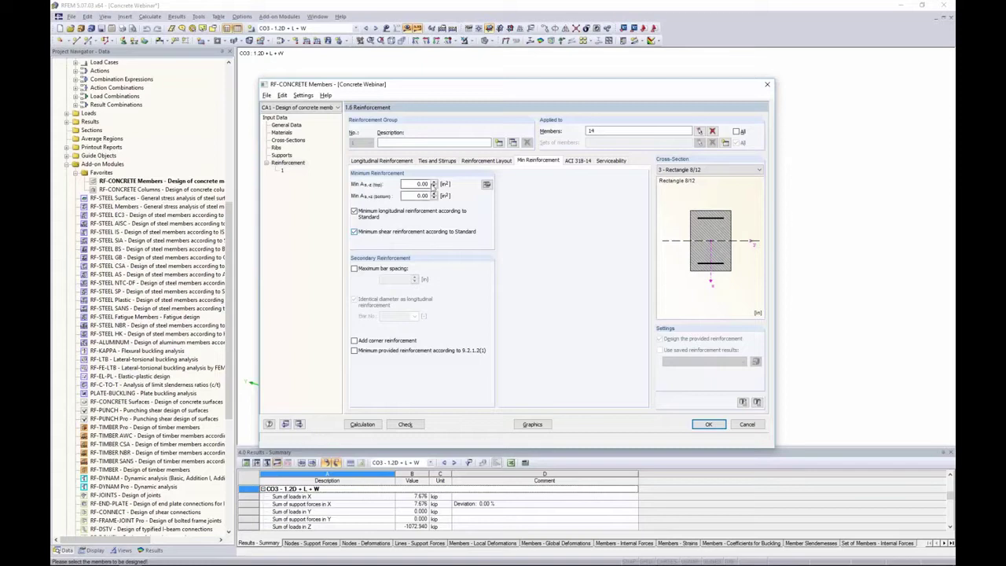
{"action": "left_click", "coordinate": [487, 185]}
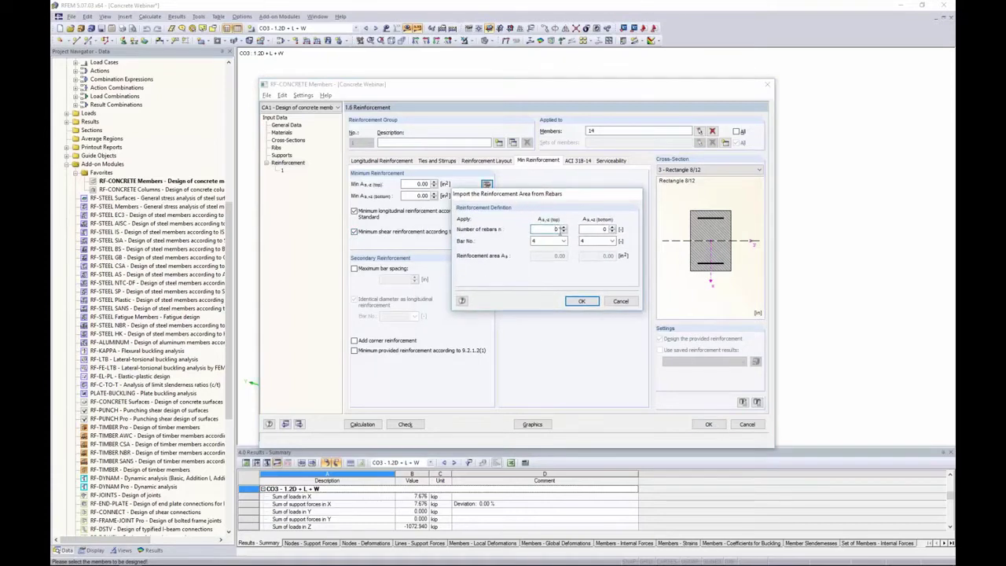
{"action": "left_click", "coordinate": [559, 241]}
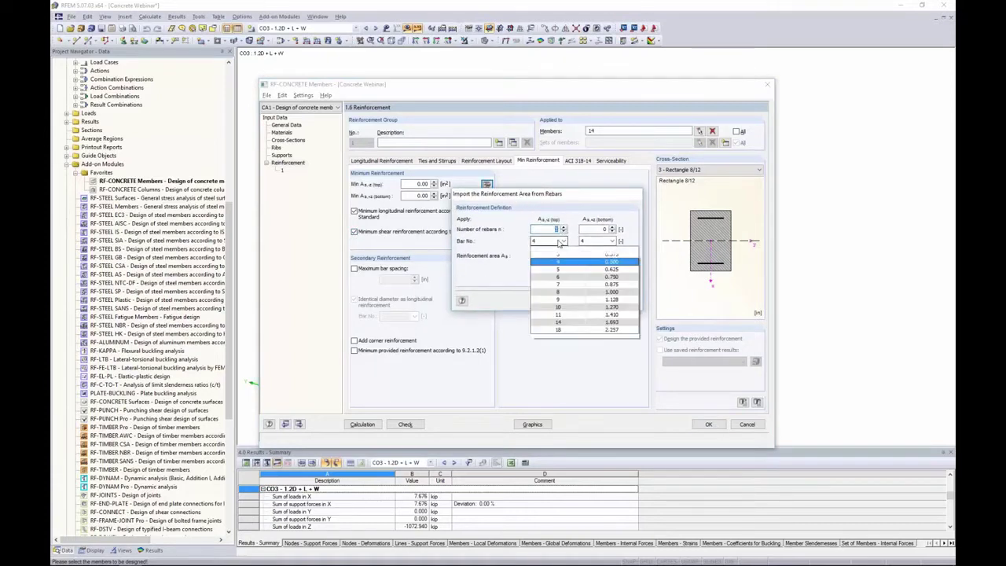
{"action": "left_click", "coordinate": [522, 226]}
{"action": "left_click", "coordinate": [610, 298]}
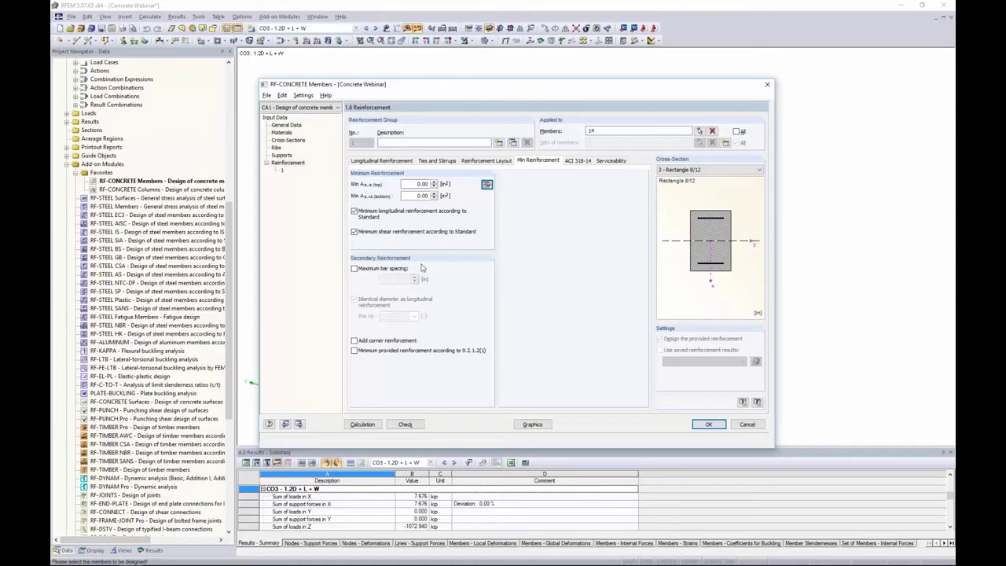
Review the ACI 318-14 reinforcement settings and switch to the PowerPoint slide show on reinforcement percentage.
{"action": "left_click", "coordinate": [584, 162]}
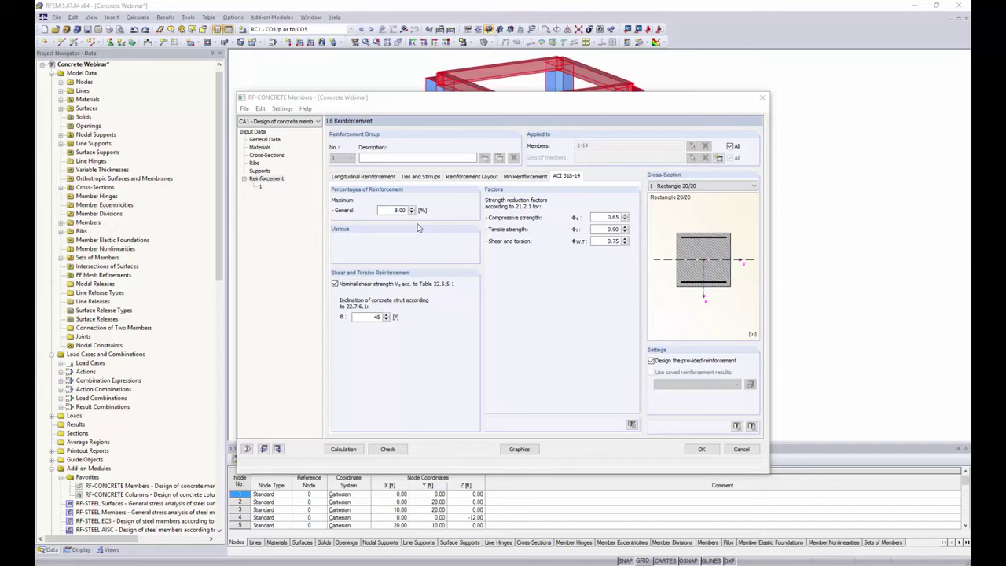
{"action": "key", "text": "alt+Tab"}
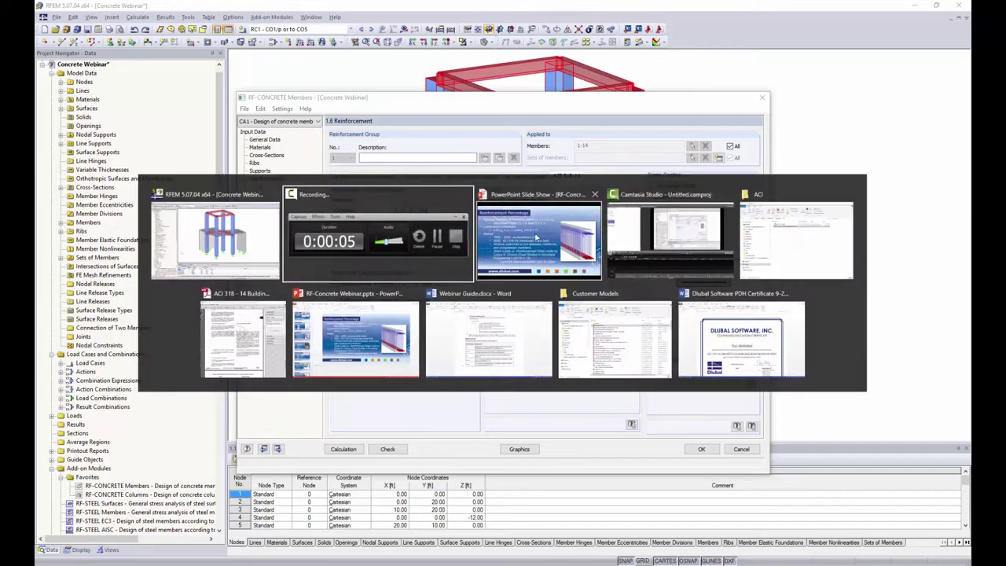
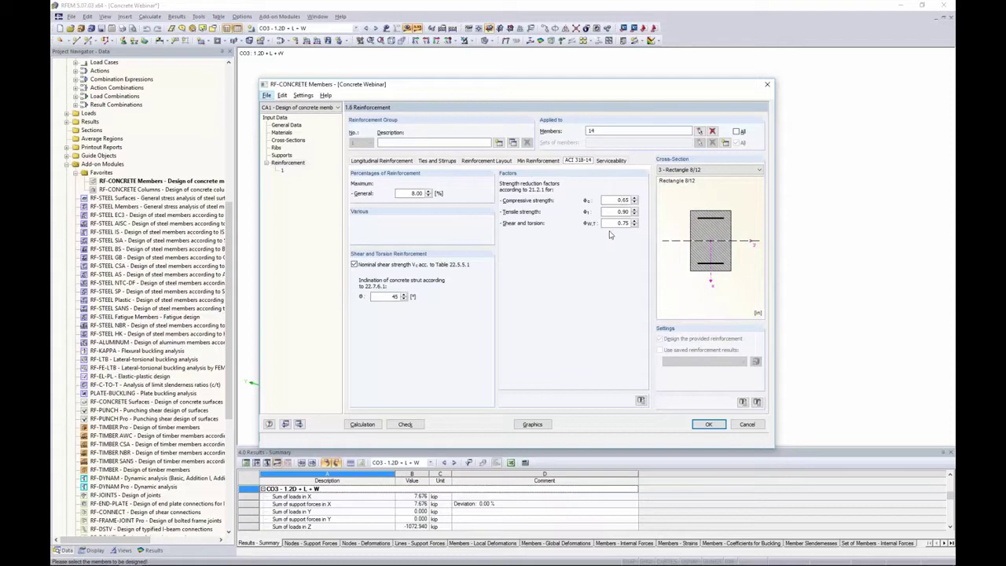
Review the load combinations selected for the serviceability limit state and return to the serviceability reinforcement settings.
{"action": "left_click", "coordinate": [610, 161]}
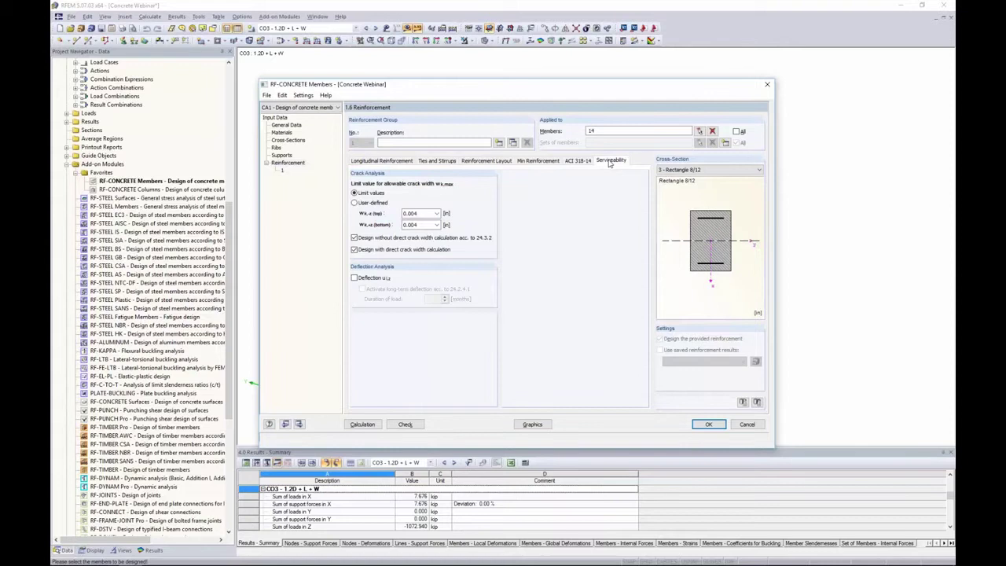
{"action": "left_click", "coordinate": [297, 126]}
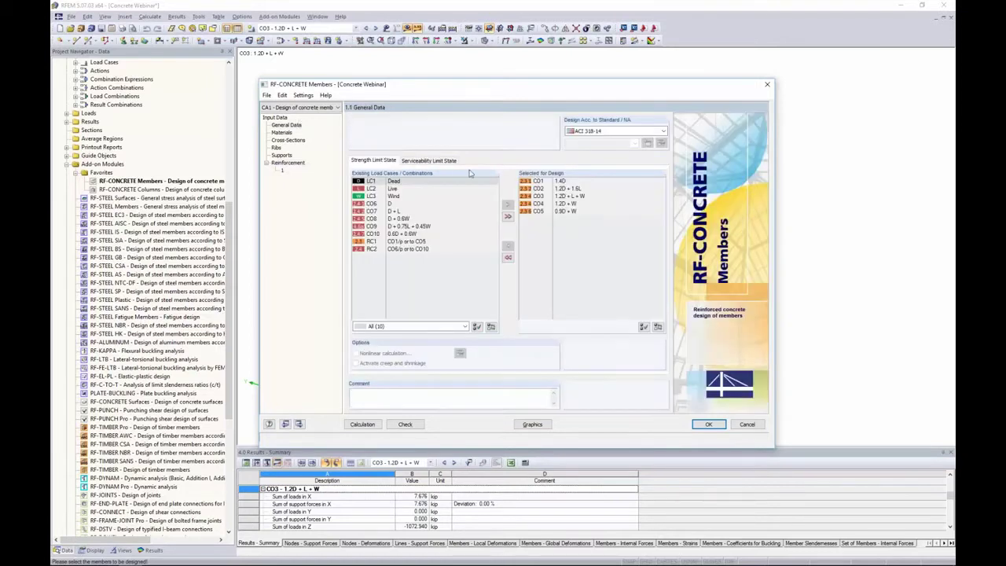
{"action": "left_click", "coordinate": [437, 162]}
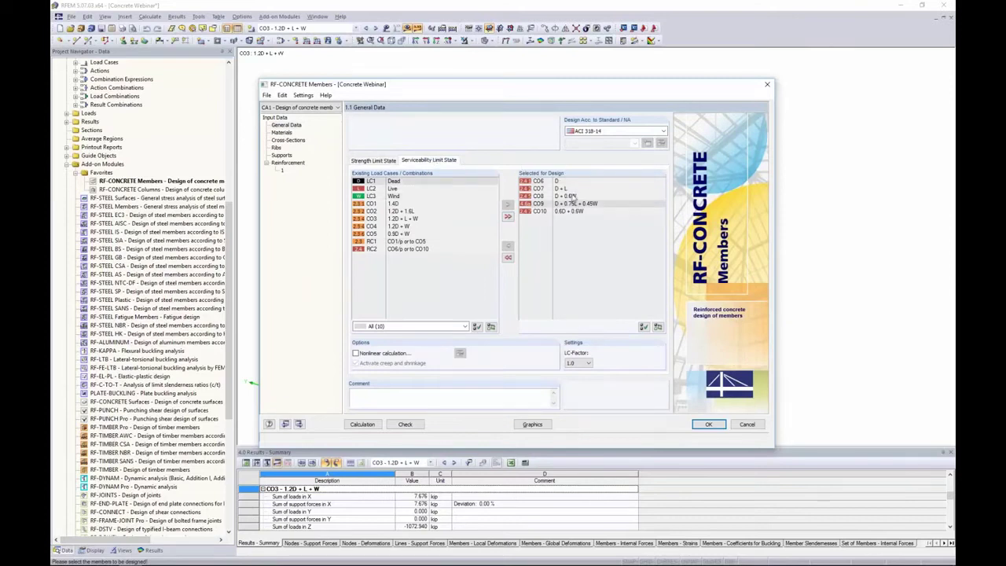
{"action": "left_click", "coordinate": [288, 164]}
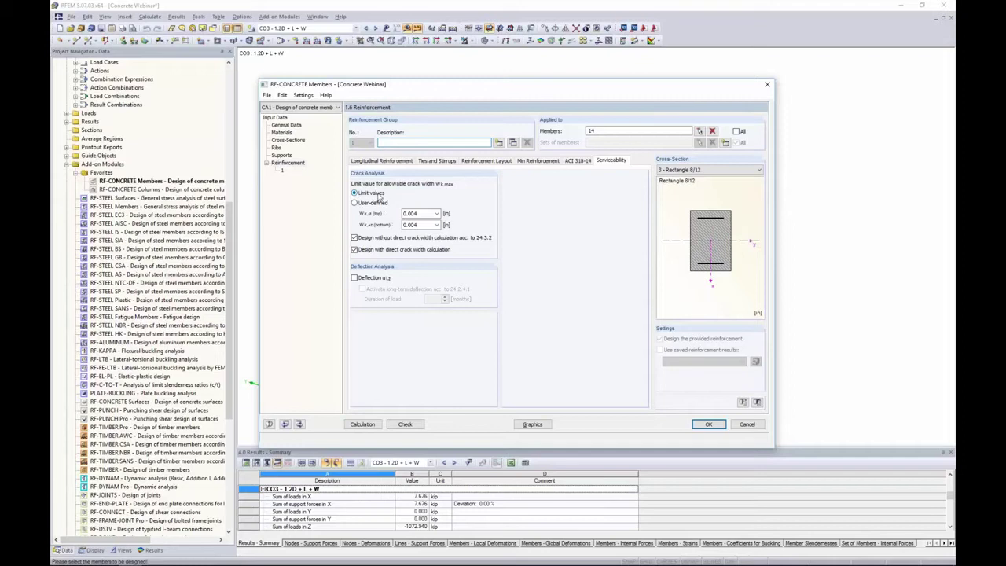
Set the allowable crack width to 0.012 in (humidity, moist air, soil) for both top and bottom.
{"action": "left_click", "coordinate": [437, 213]}
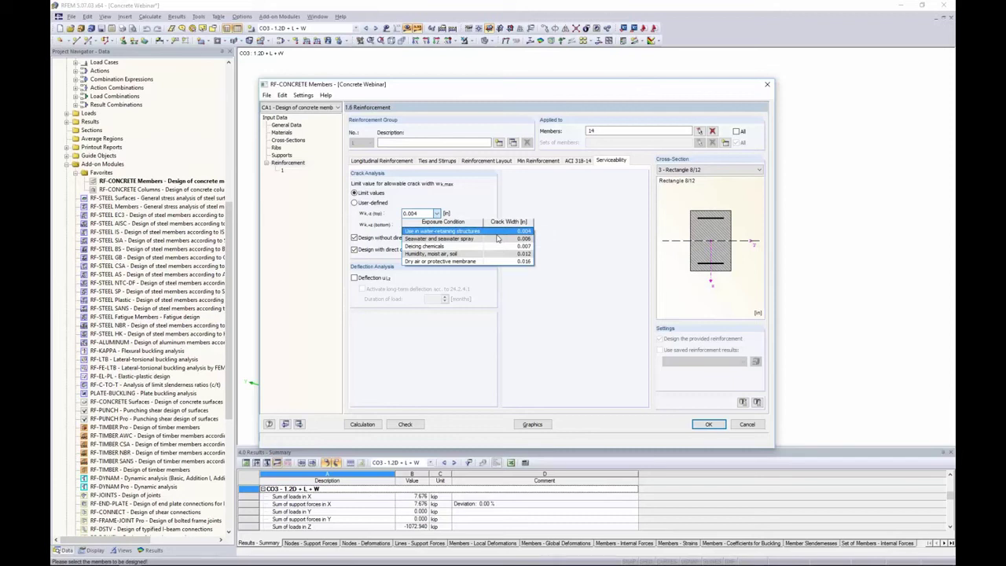
{"action": "left_click", "coordinate": [435, 254]}
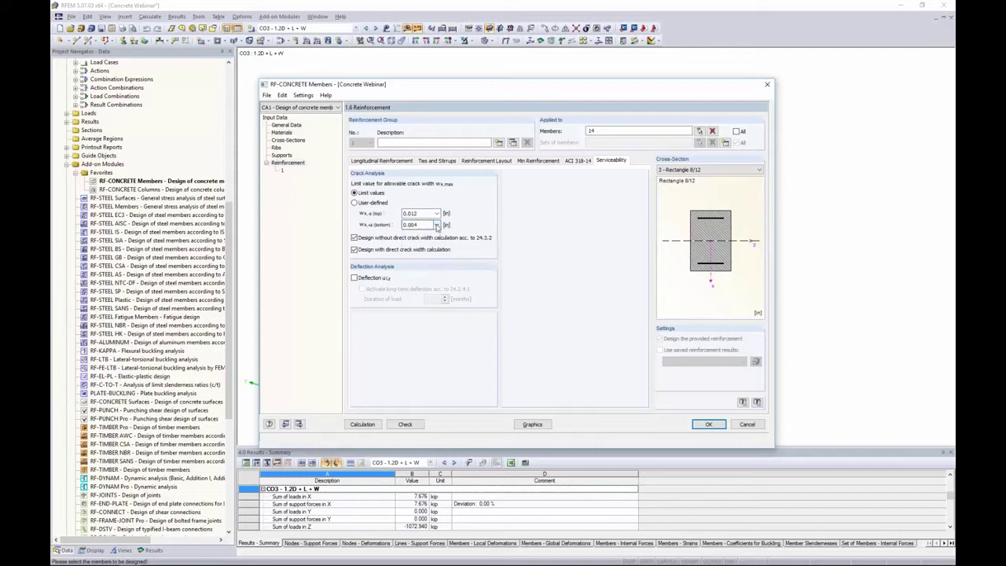
{"action": "left_click", "coordinate": [437, 225]}
{"action": "left_click", "coordinate": [429, 266]}
Try user-defined crack widths and return to the standard limit values.
{"action": "left_click", "coordinate": [357, 203]}
{"action": "left_click", "coordinate": [356, 204]}
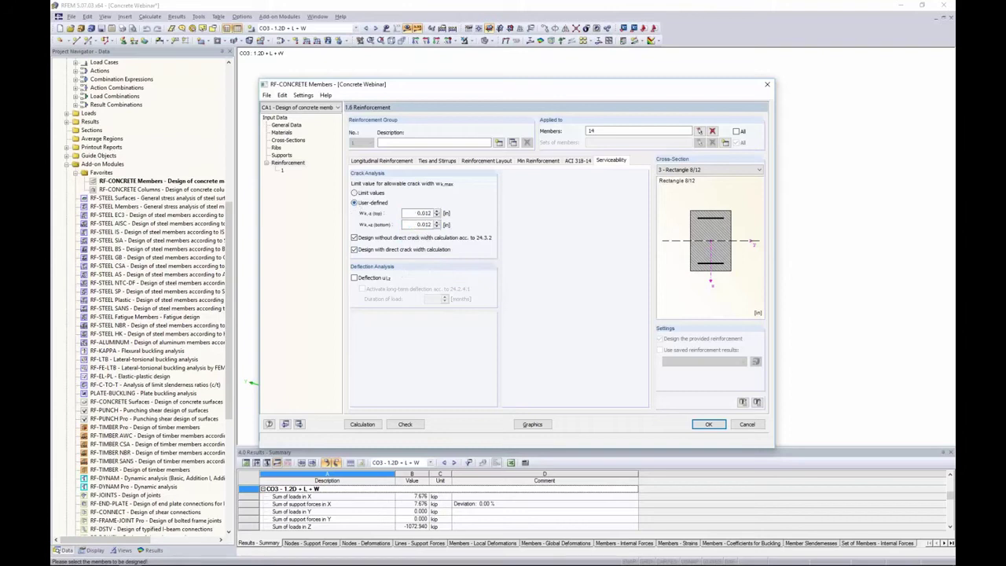
{"action": "left_click", "coordinate": [355, 194]}
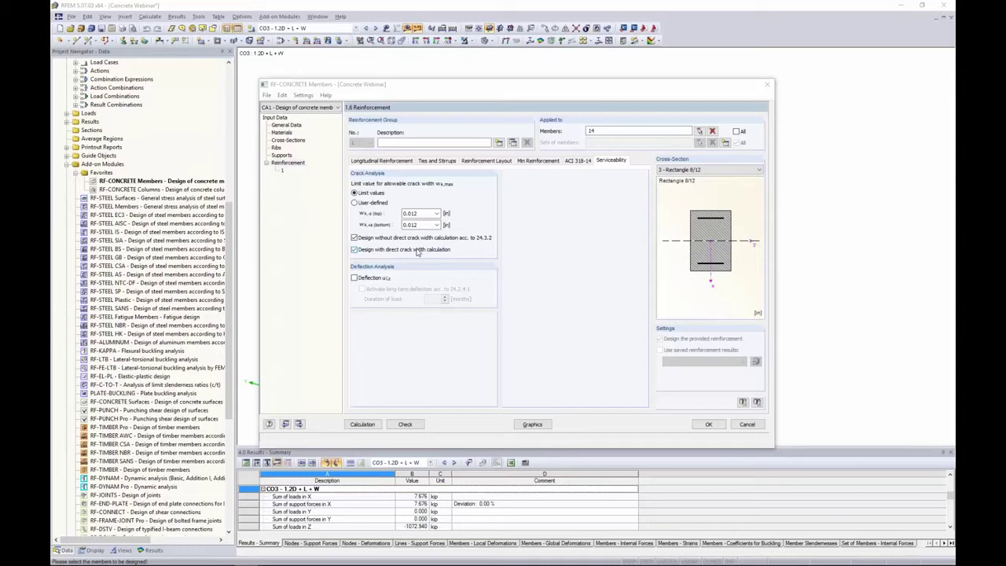
Activate the deflection analysis for member 14 and open its deflection data.
{"action": "left_click", "coordinate": [354, 279]}
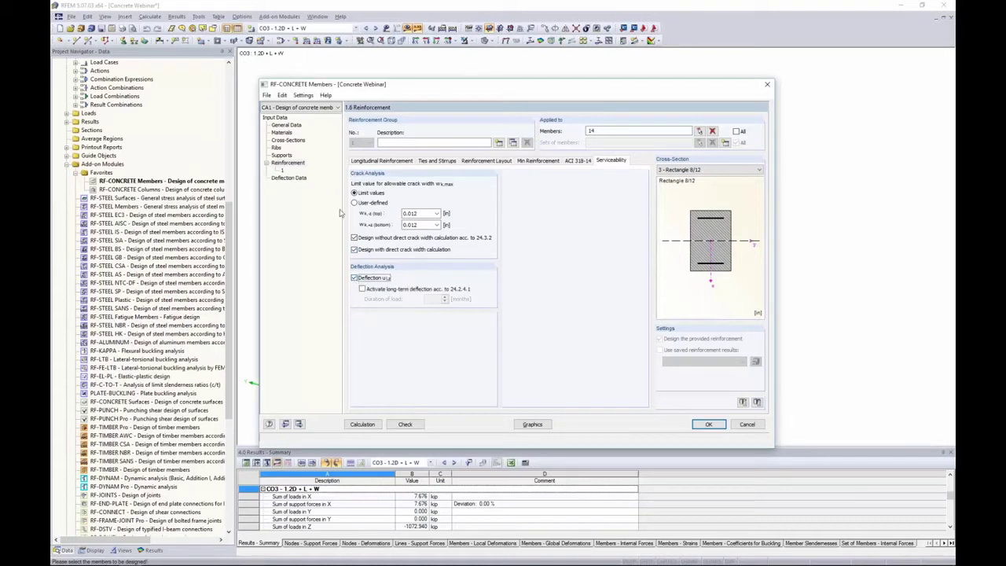
{"action": "left_click", "coordinate": [289, 177]}
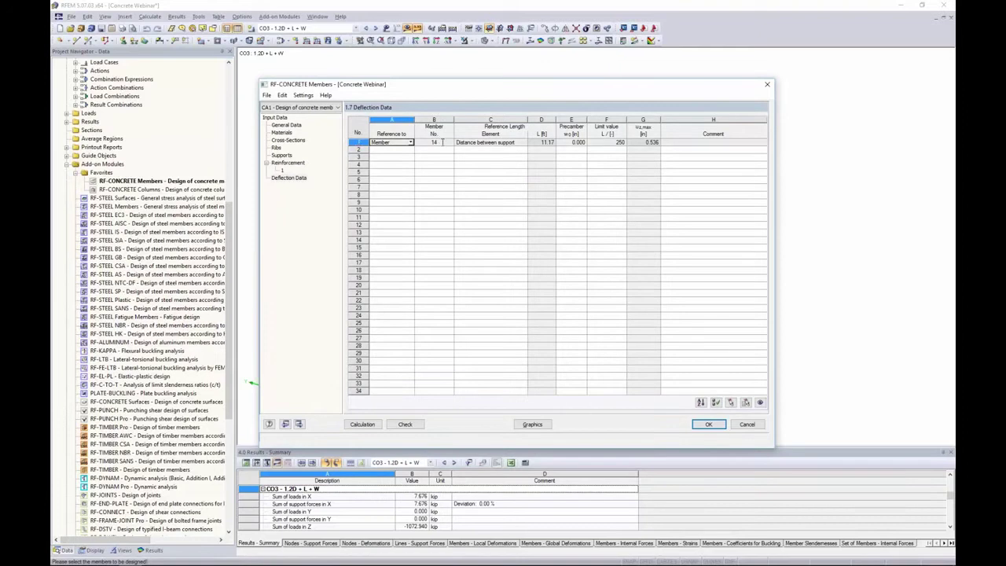
Try a user-defined reference length for member 14's deflection check and return to the distance between supports.
{"action": "left_click", "coordinate": [483, 144]}
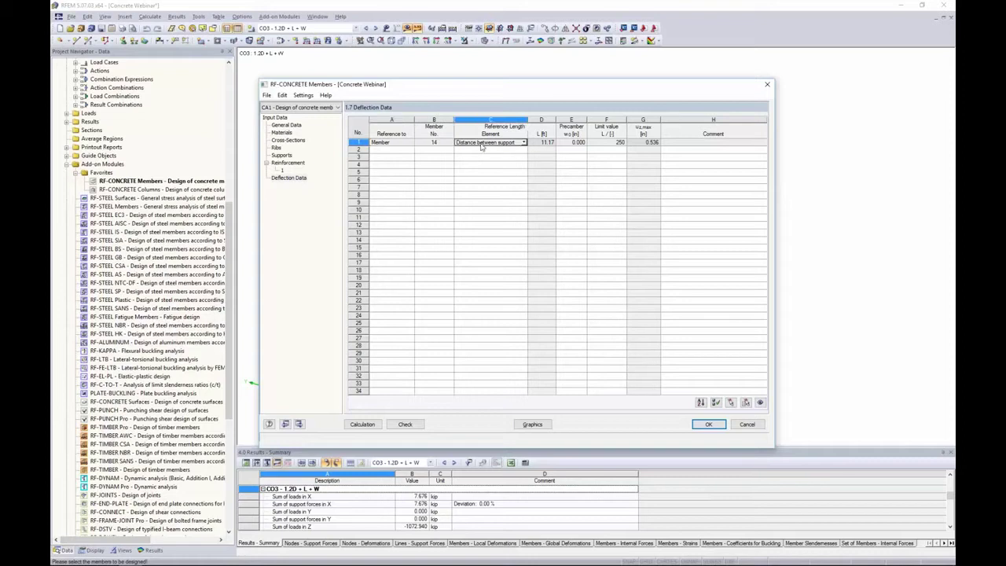
{"action": "left_click", "coordinate": [523, 143]}
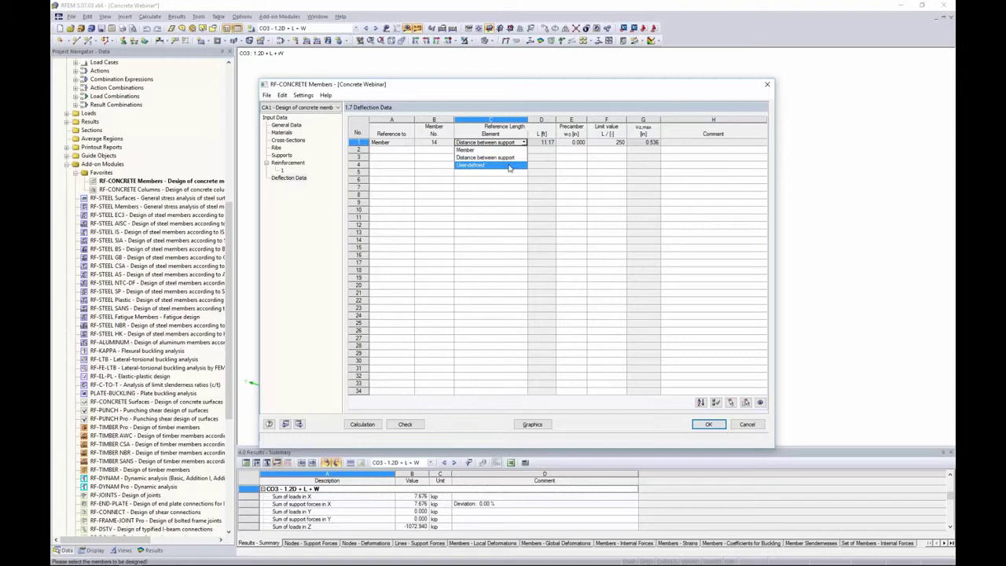
{"action": "left_click", "coordinate": [510, 167]}
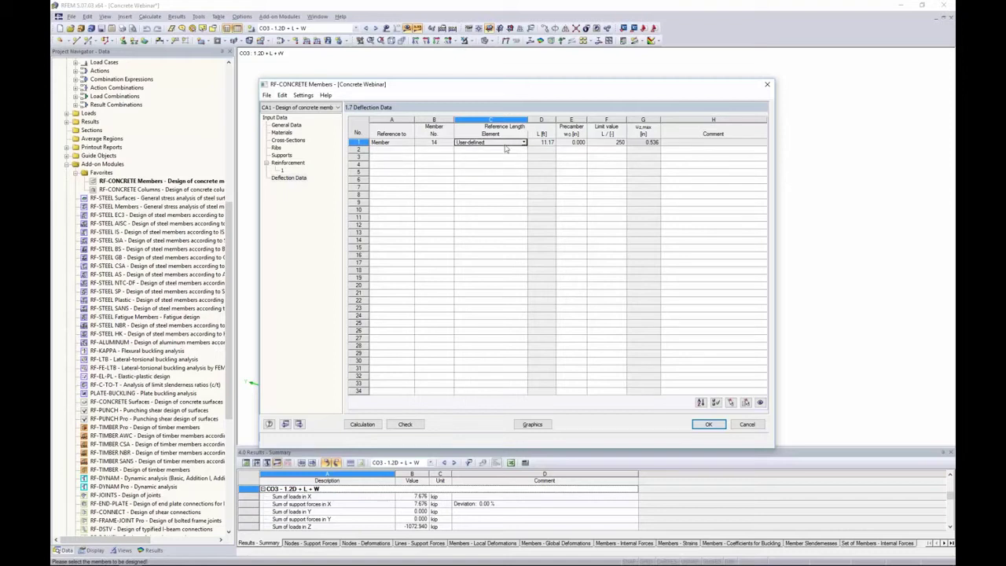
{"action": "left_click", "coordinate": [523, 142]}
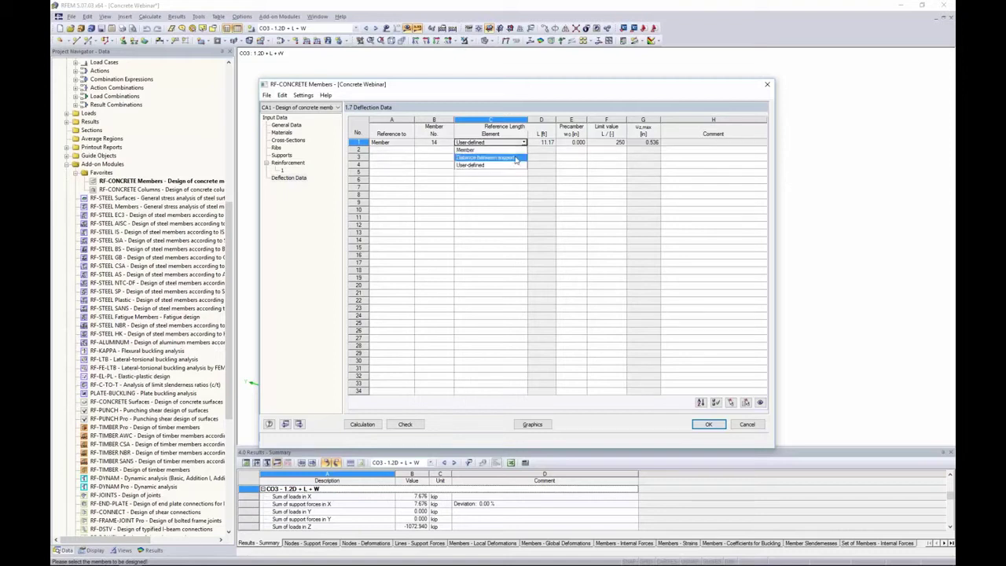
{"action": "left_click", "coordinate": [511, 150]}
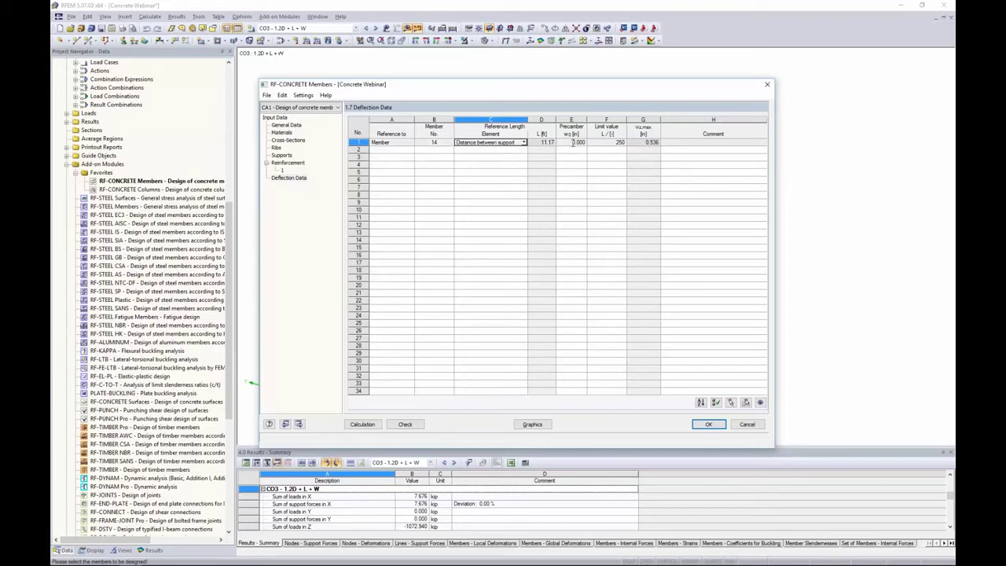
Examine the limit value options available for member 14's deflection check.
{"action": "left_click", "coordinate": [602, 144]}
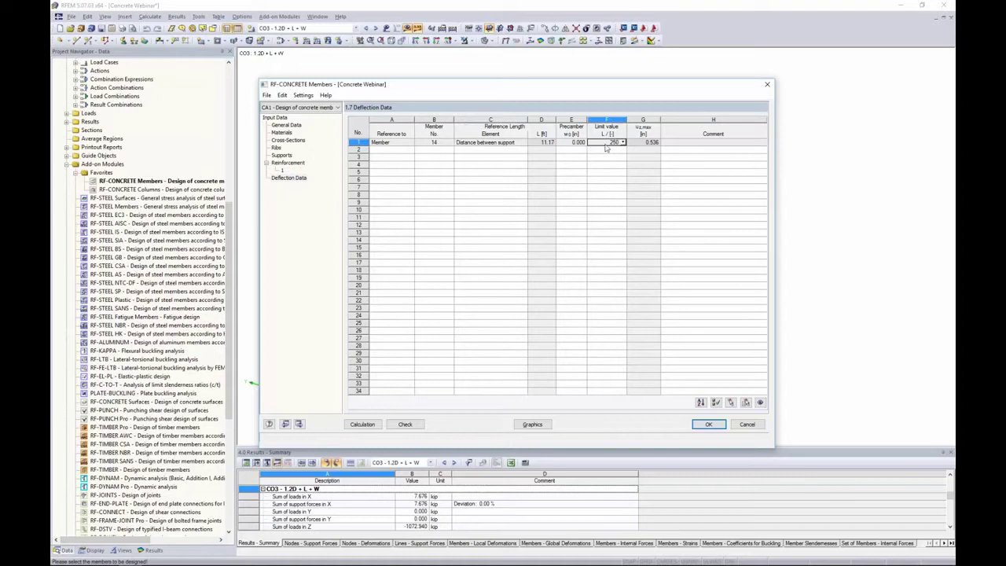
{"action": "left_click", "coordinate": [624, 144]}
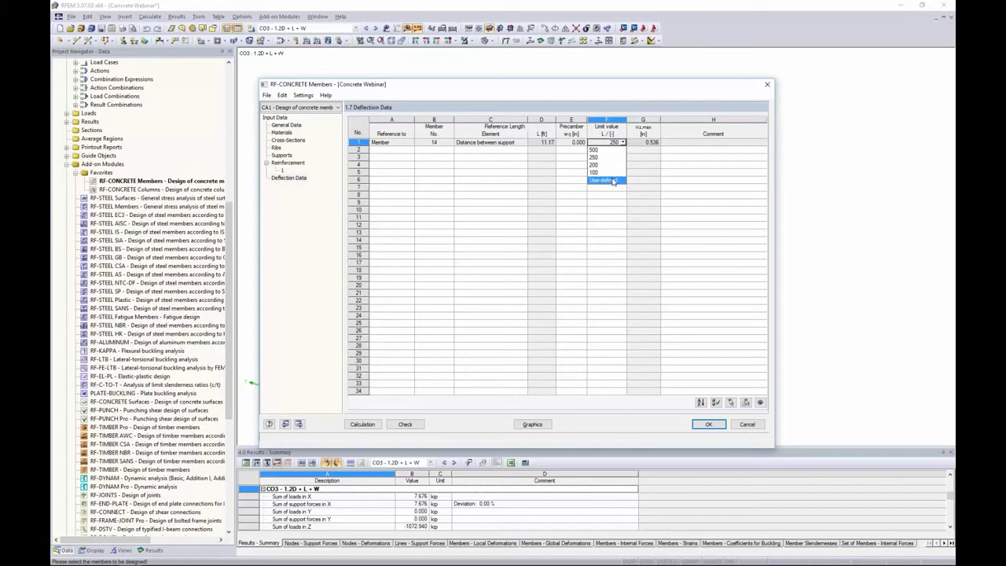
{"action": "left_click", "coordinate": [564, 166]}
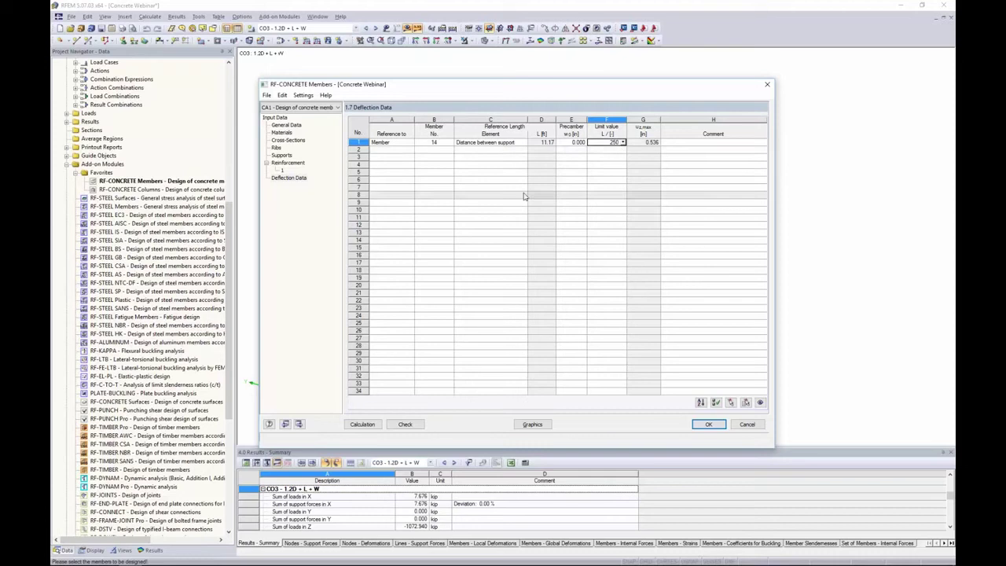
Try the long-term deflection option acc. to 24.2.4.1 in the serviceability settings, check its load duration, and deactivate it.
{"action": "left_click", "coordinate": [299, 166]}
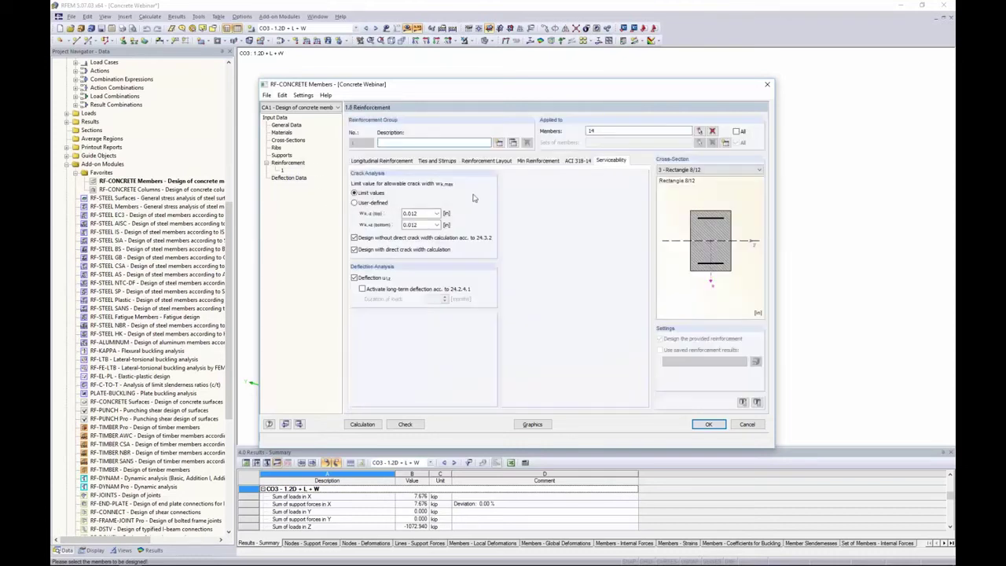
{"action": "left_click", "coordinate": [363, 289]}
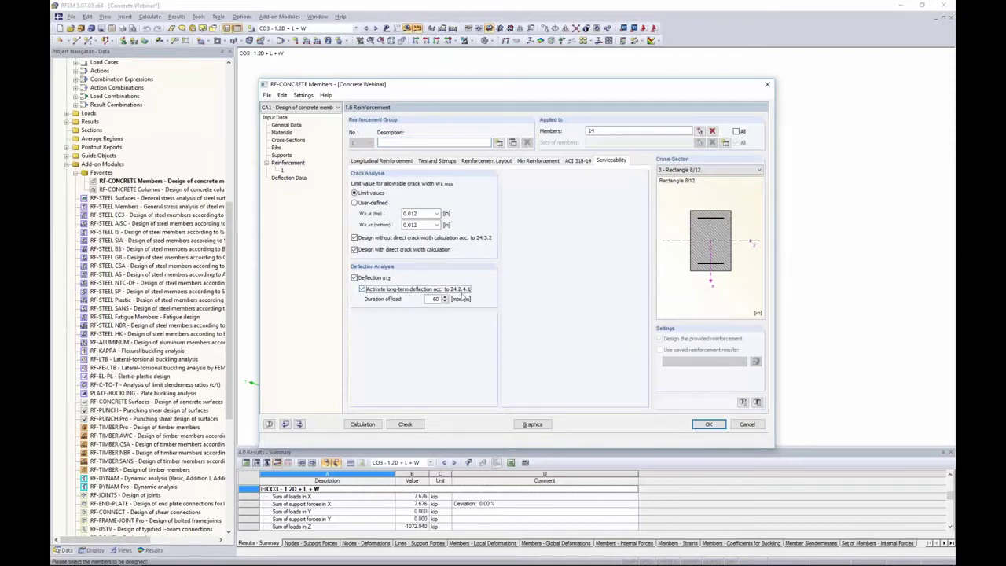
{"action": "double_click", "coordinate": [435, 298]}
{"action": "left_click", "coordinate": [435, 299]}
{"action": "left_click", "coordinate": [363, 290]}
Run the concrete design calculation and display the required reinforcement by member.
{"action": "left_click", "coordinate": [360, 426]}
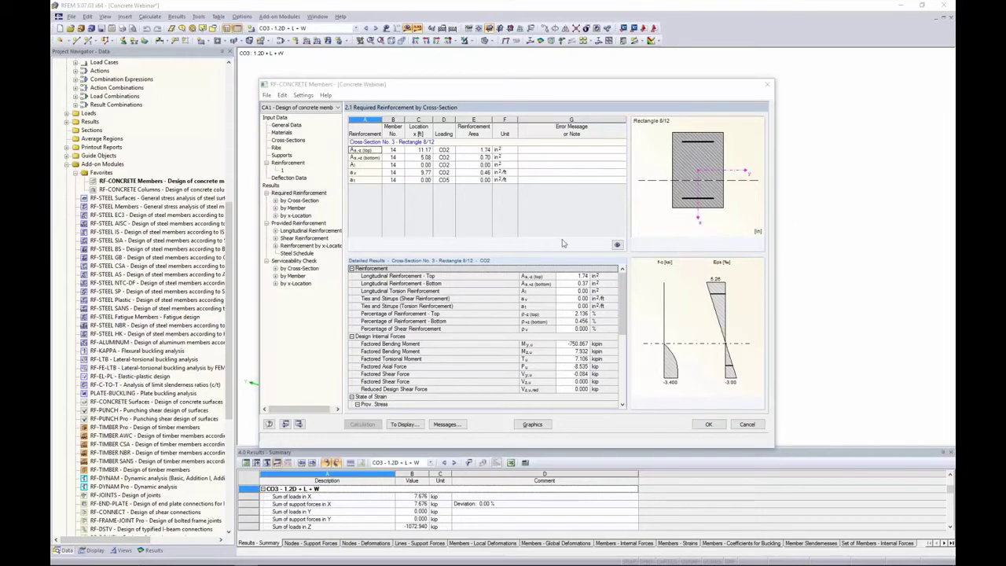
{"action": "left_click", "coordinate": [303, 203]}
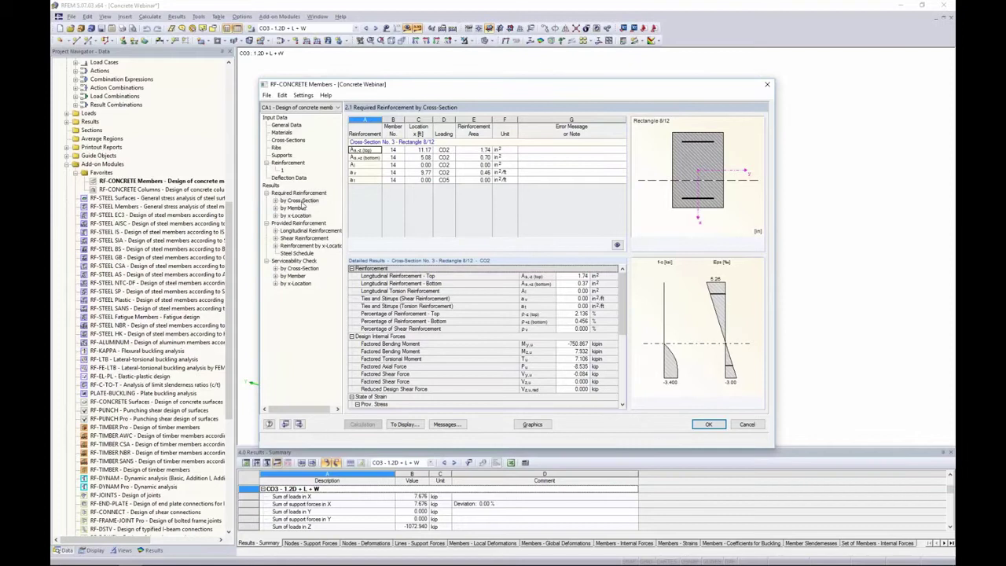
{"action": "left_click", "coordinate": [299, 210]}
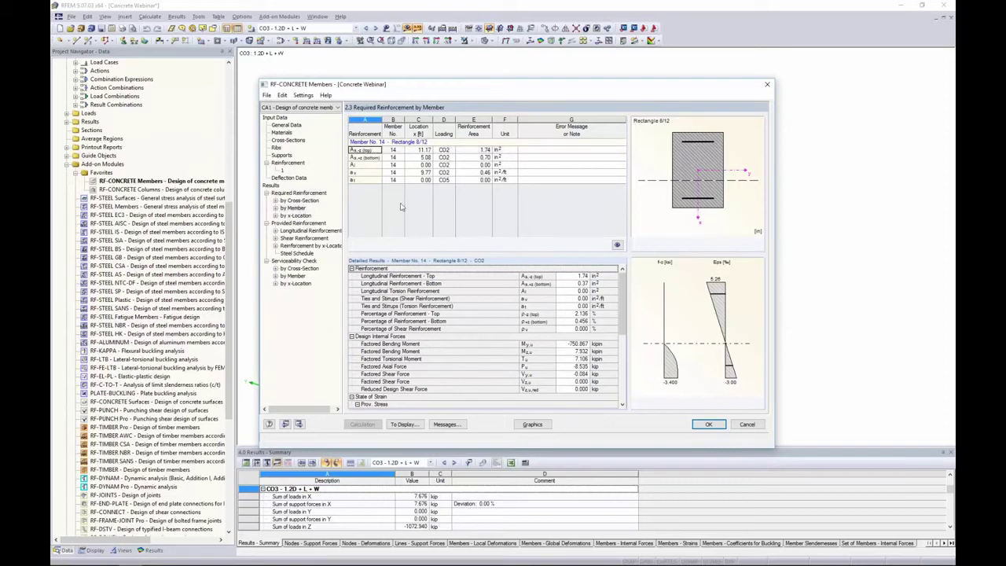
Examine the detailed results for the torsion and shear reinforcement rows of member 14.
{"action": "left_click", "coordinate": [389, 165]}
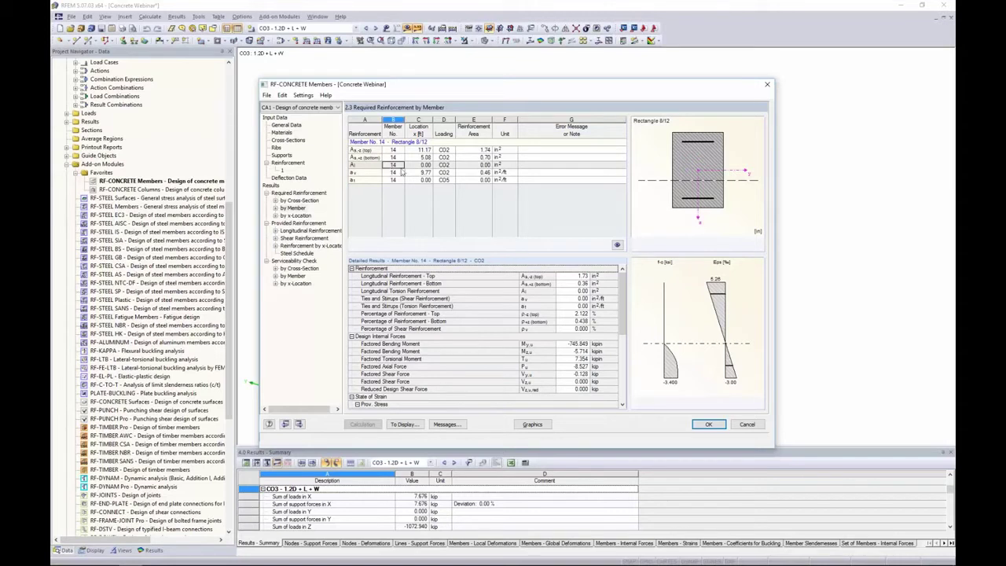
{"action": "left_click", "coordinate": [424, 167]}
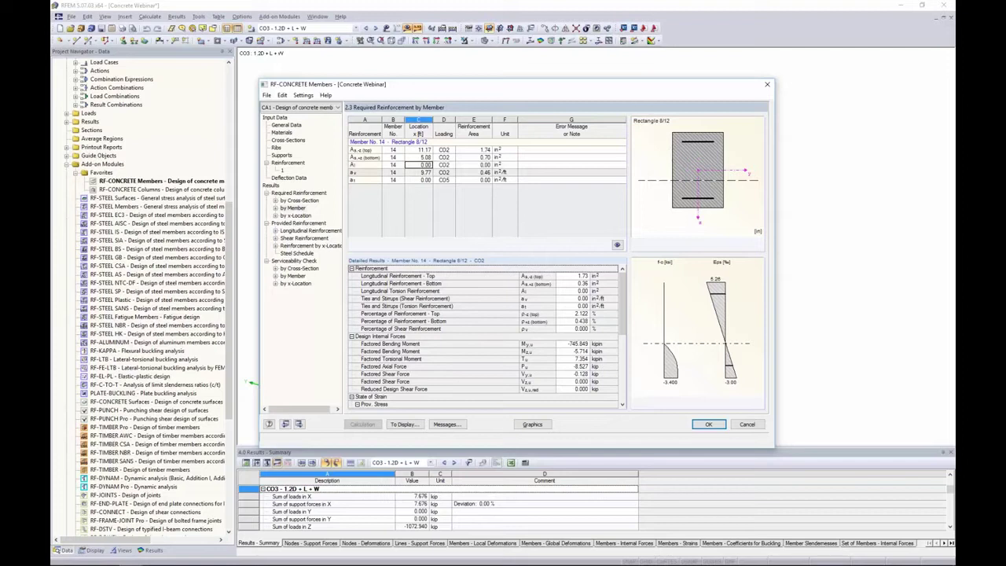
{"action": "left_click", "coordinate": [413, 174]}
{"action": "left_click", "coordinate": [415, 180]}
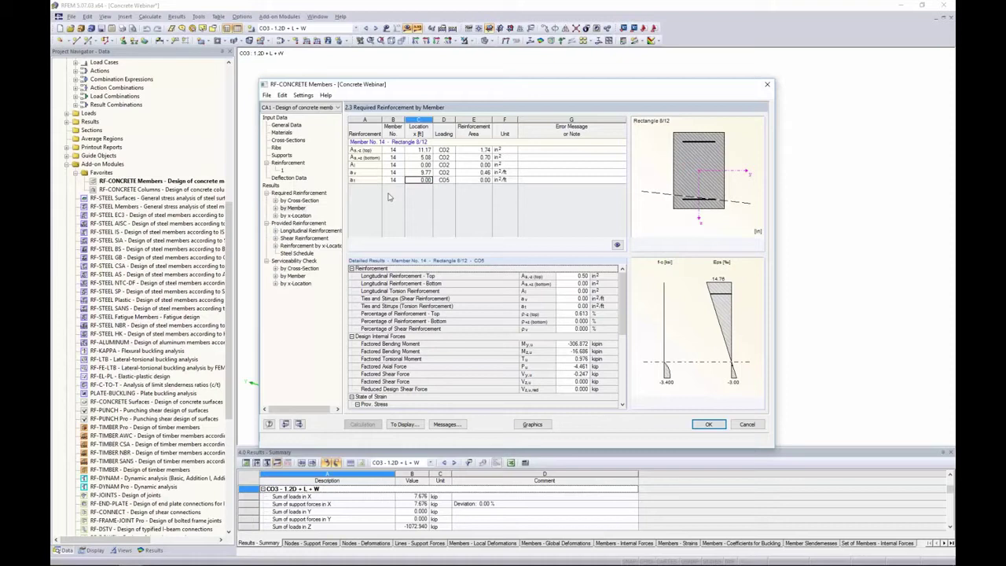
{"action": "left_click", "coordinate": [421, 172]}
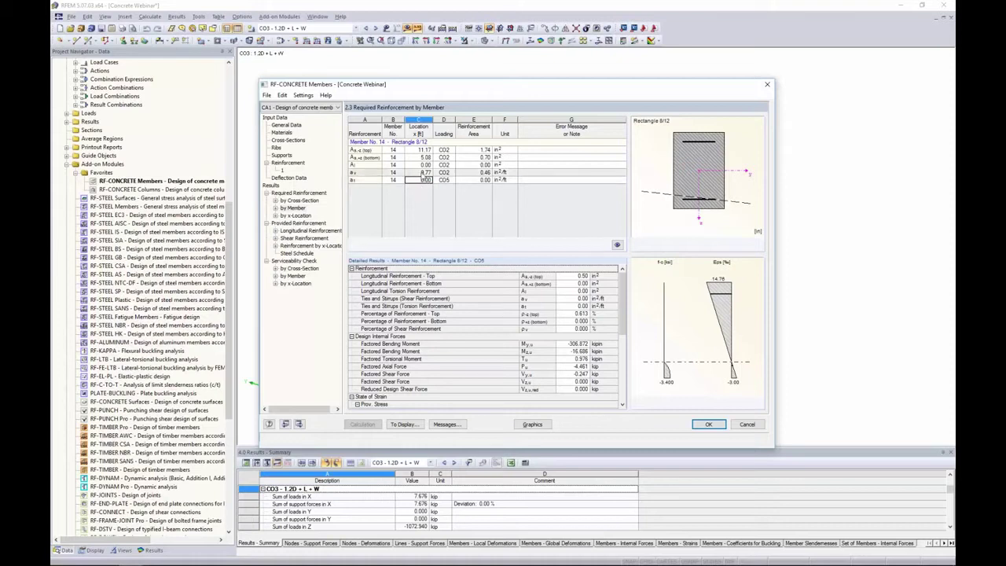
Read the stress, strain, strength reduction factor and shear capacity details for member 14's governing bottom reinforcement.
{"action": "left_click", "coordinate": [420, 158]}
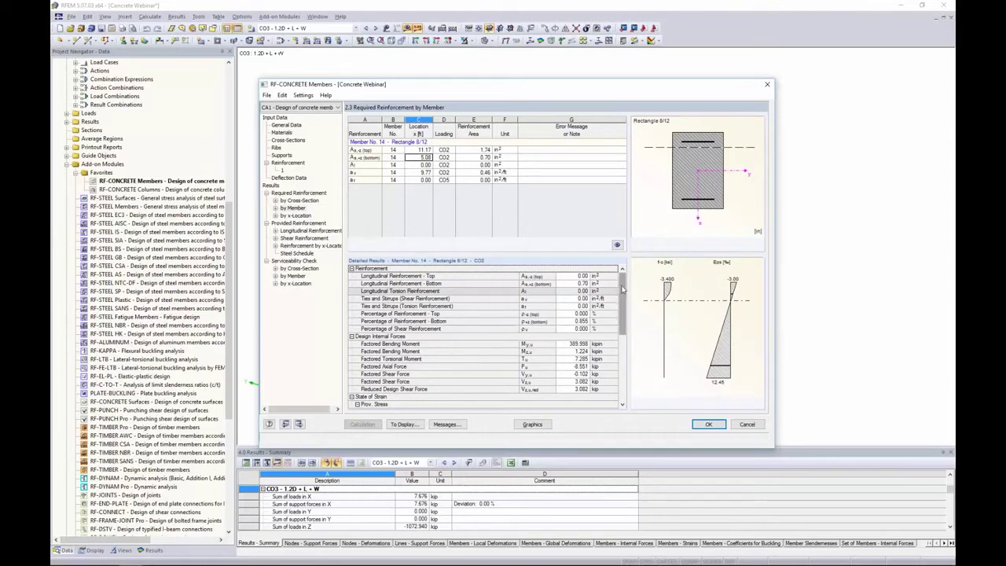
{"action": "scroll", "coordinate": [621, 308], "scroll_direction": "down", "scroll_amount": 3}
{"action": "mouse_move", "coordinate": [620, 308]}
{"action": "left_mouse_down"}
{"action": "mouse_move", "coordinate": [622, 354]}
{"action": "mouse_move", "coordinate": [622, 289]}
{"action": "left_mouse_up"}
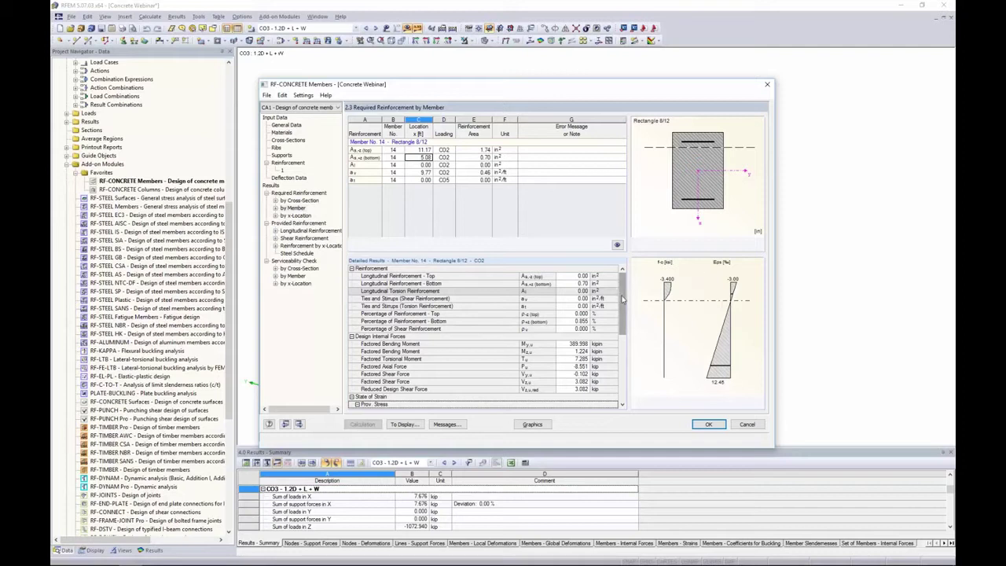
{"action": "left_click_drag", "start_coordinate": [623, 298], "coordinate": [617, 362]}
{"action": "scroll", "coordinate": [617, 361], "scroll_direction": "up", "scroll_amount": 1}
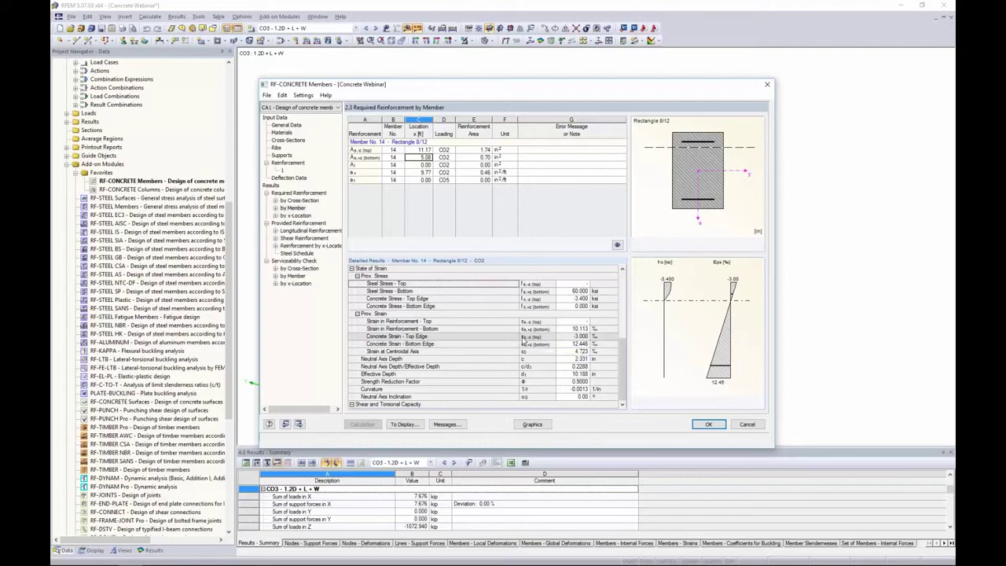
{"action": "scroll", "coordinate": [590, 365], "scroll_direction": "down", "scroll_amount": 1}
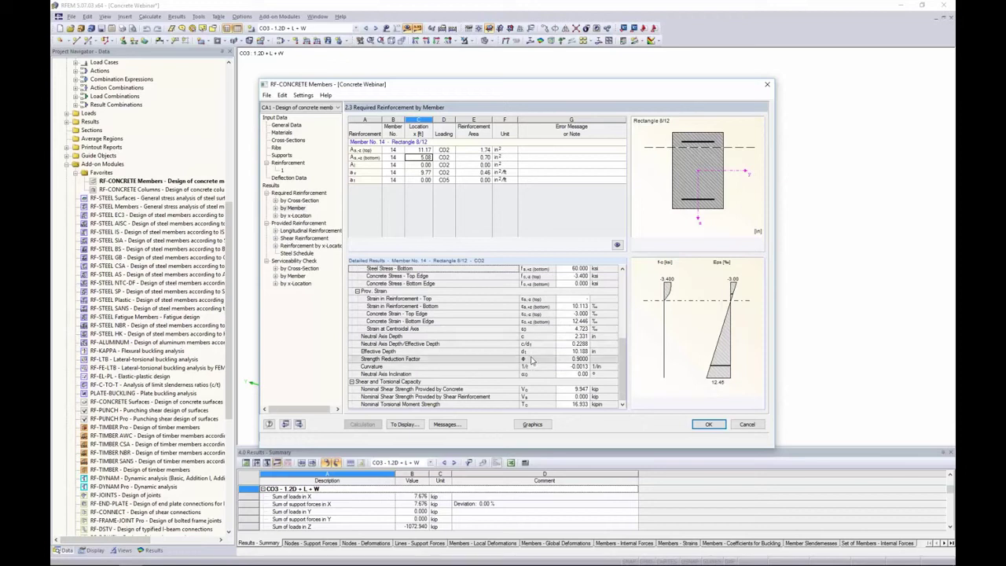
Display the required reinforcement by x-location and examine successive locations along member 14 with the model visible behind the dialog.
{"action": "left_click", "coordinate": [298, 215]}
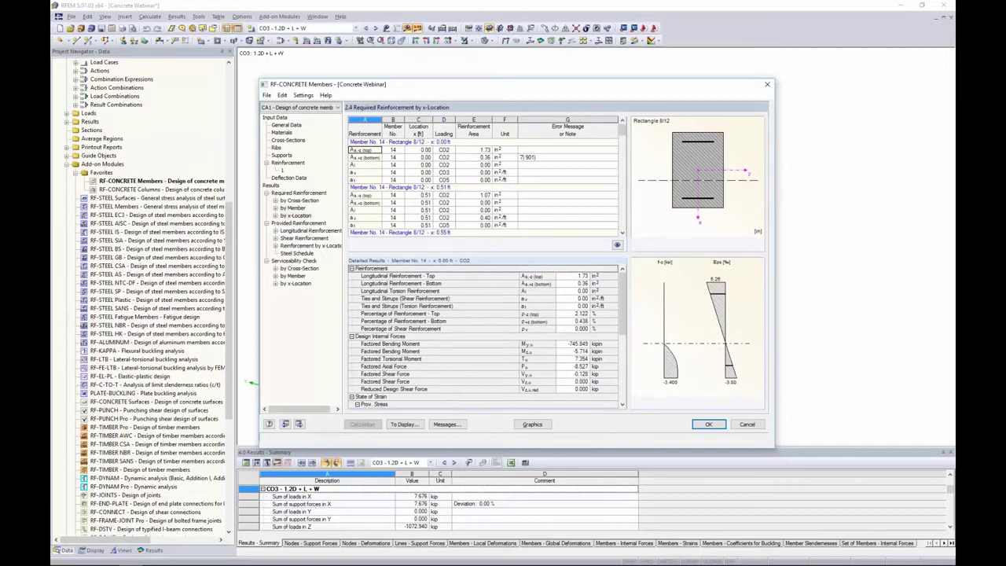
{"action": "left_click_drag", "start_coordinate": [460, 90], "coordinate": [461, 214]}
{"action": "scroll", "coordinate": [416, 288], "scroll_direction": "down", "scroll_amount": 3}
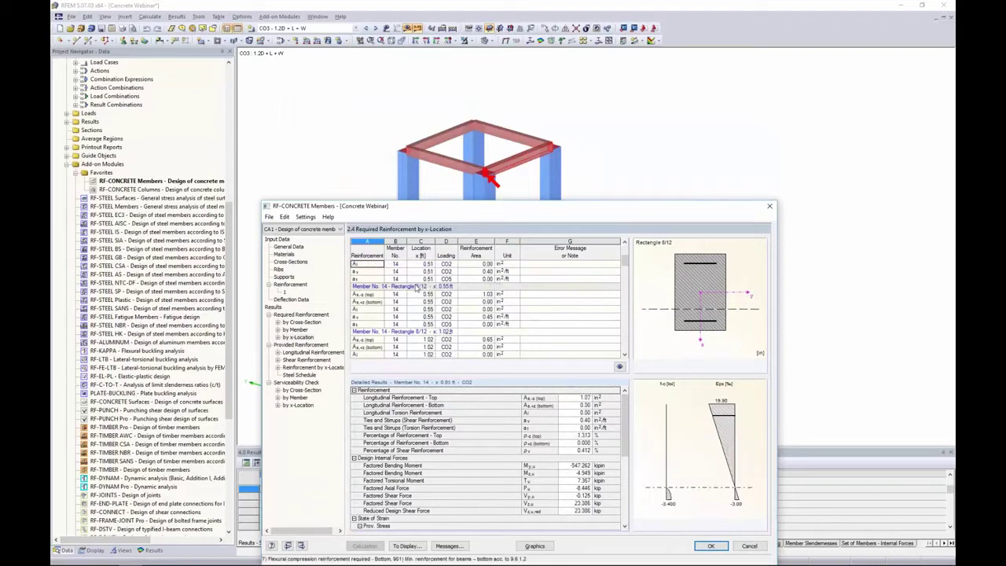
{"action": "scroll", "coordinate": [416, 289], "scroll_direction": "down", "scroll_amount": 3}
{"action": "left_click", "coordinate": [405, 332]}
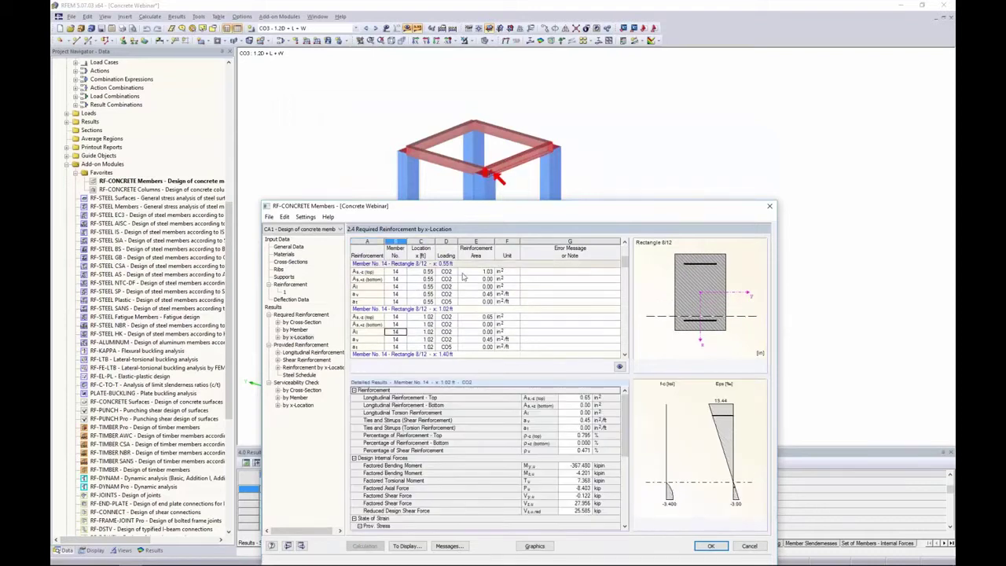
{"action": "scroll", "coordinate": [463, 277], "scroll_direction": "down", "scroll_amount": 5}
{"action": "left_click", "coordinate": [450, 317]}
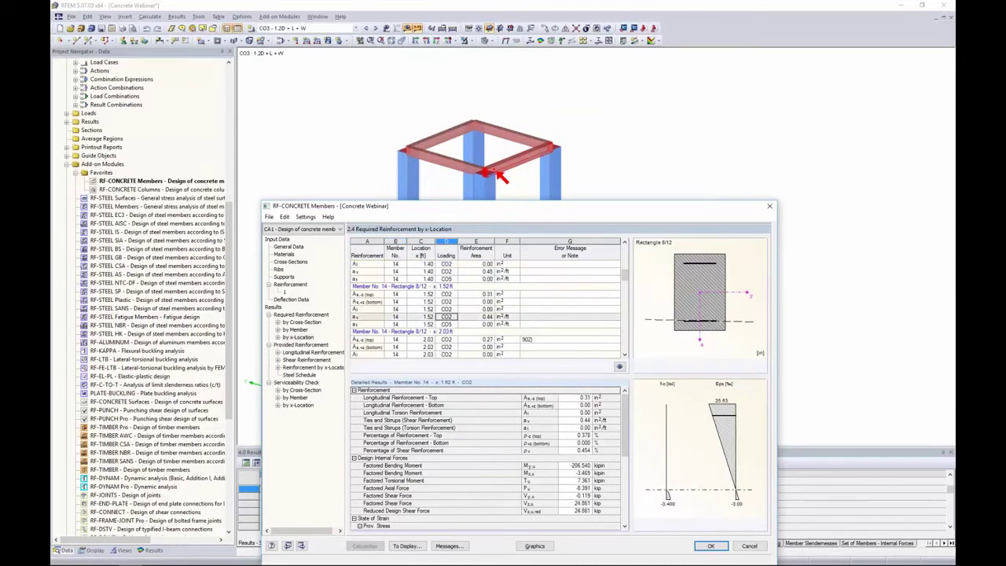
{"action": "scroll", "coordinate": [450, 317], "scroll_direction": "down", "scroll_amount": 2}
{"action": "left_click", "coordinate": [448, 324]}
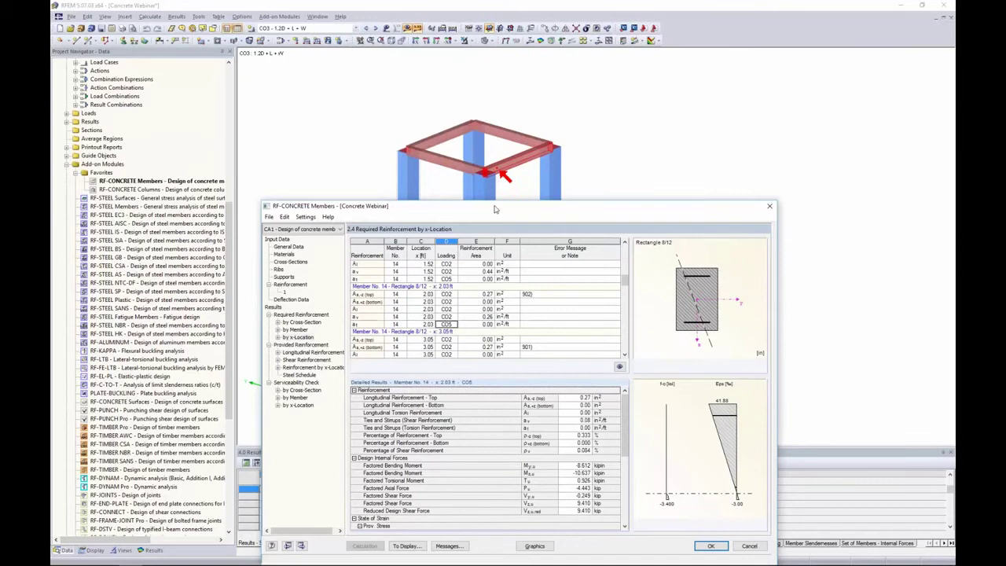
Move the dialog back over the model and read the detailed strain and capacity results at x = 2.03 ft.
{"action": "left_click_drag", "start_coordinate": [496, 206], "coordinate": [518, 87]}
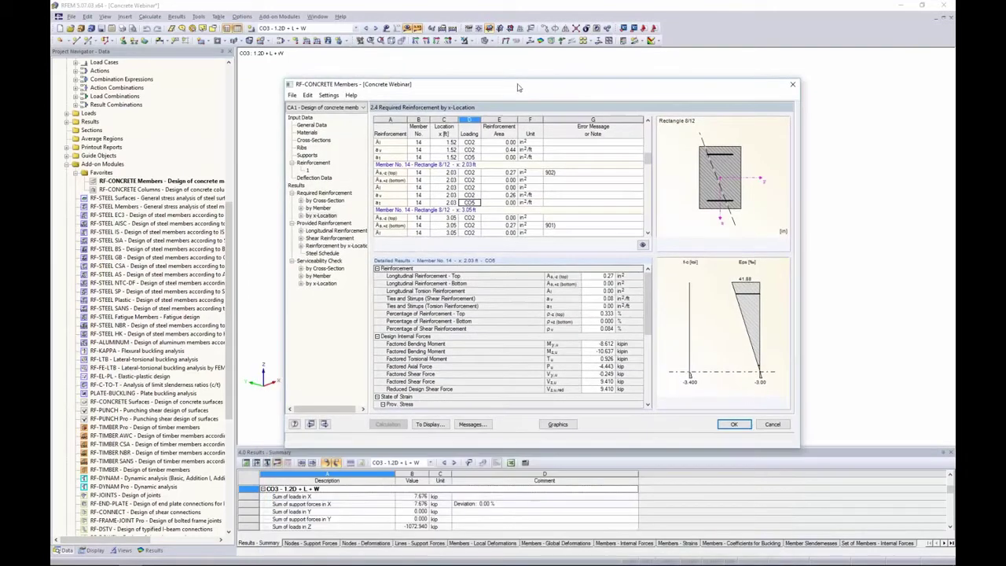
{"action": "scroll", "coordinate": [639, 325], "scroll_direction": "down", "scroll_amount": 4}
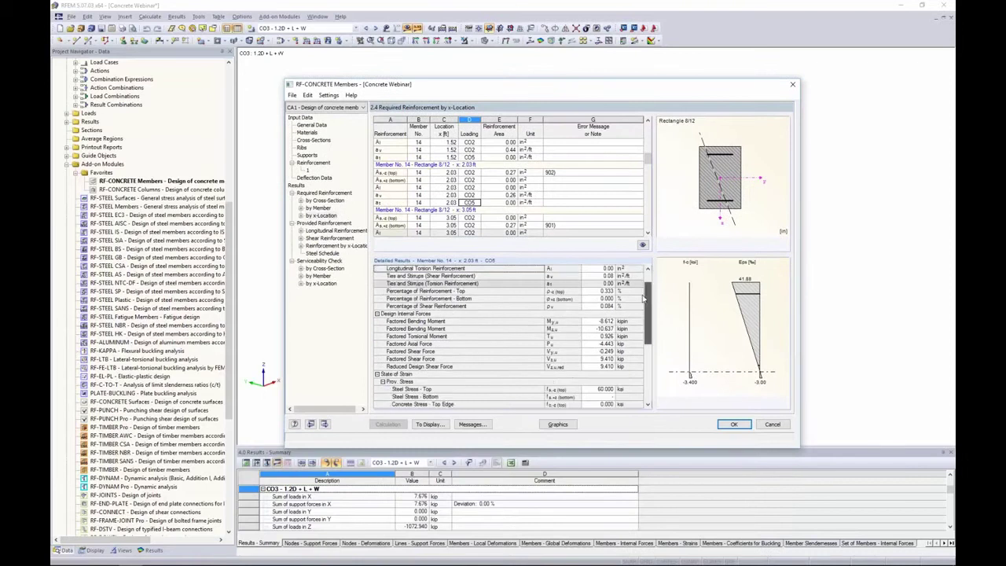
{"action": "left_click_drag", "start_coordinate": [639, 325], "coordinate": [638, 354]}
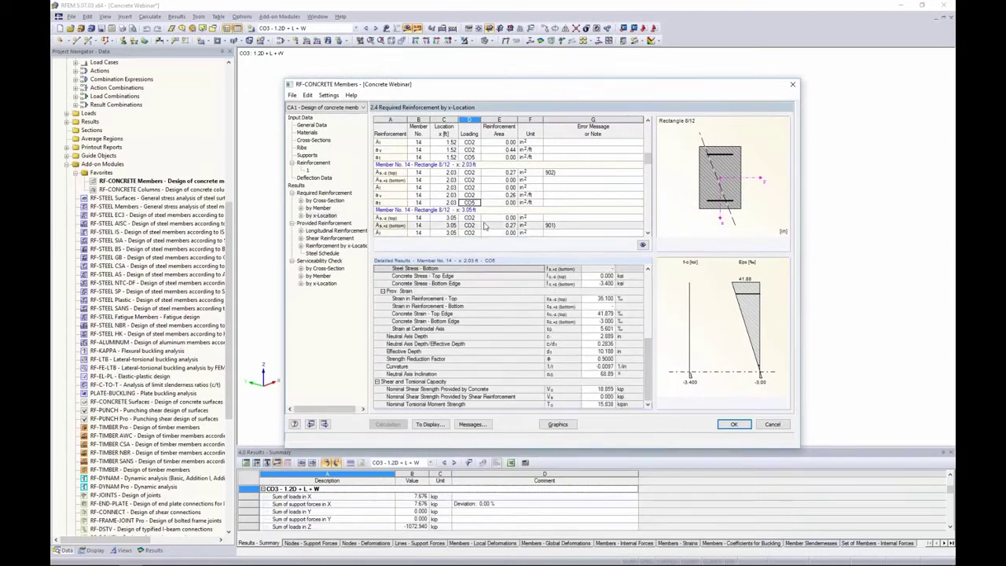
{"action": "left_click", "coordinate": [485, 225]}
{"action": "left_click", "coordinate": [499, 187]}
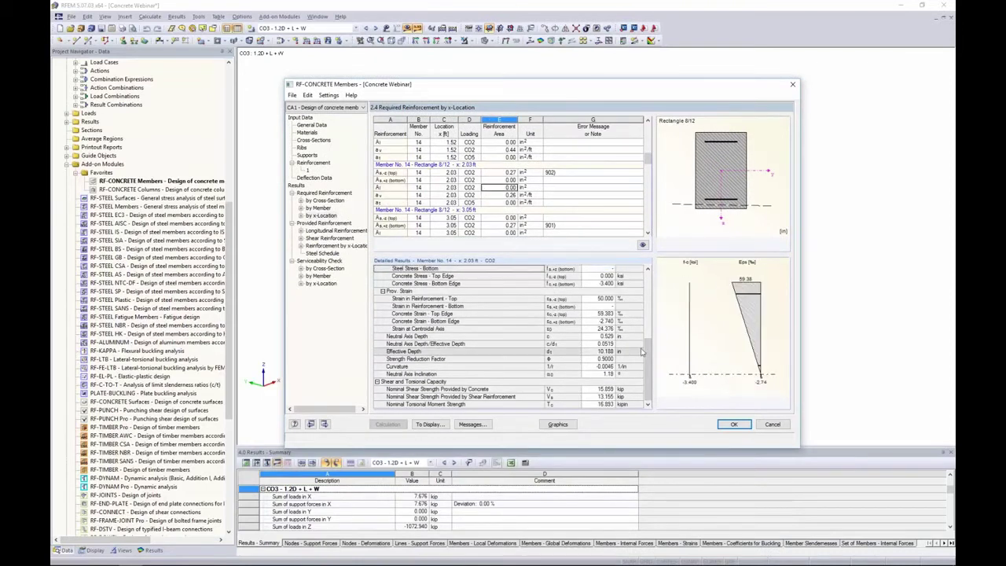
{"action": "left_click_drag", "start_coordinate": [648, 363], "coordinate": [639, 383]}
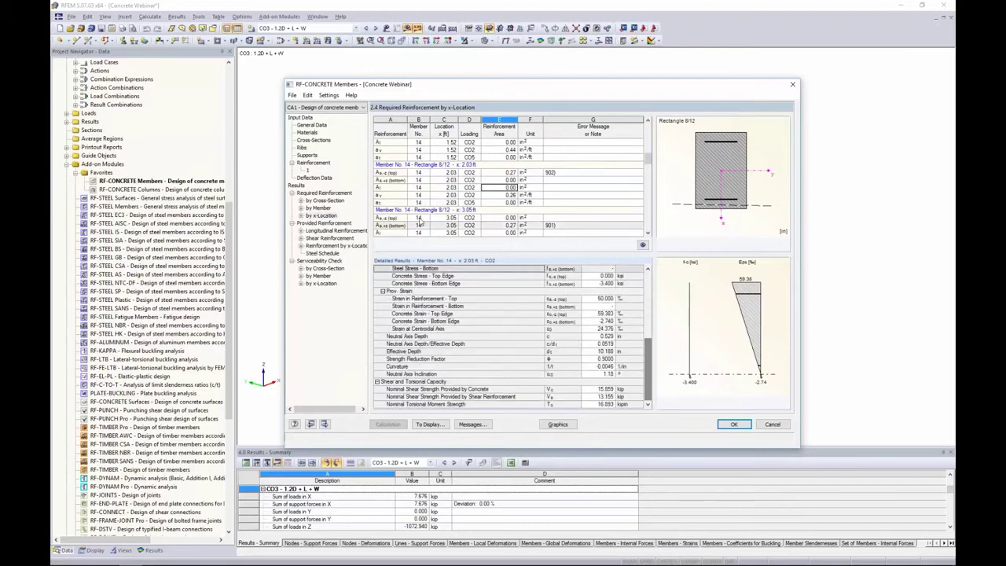
Change the provided top longitudinal reinforcement of member 14 to four No. 6 bars and recalculate the provided safety.
{"action": "left_click", "coordinate": [330, 230]}
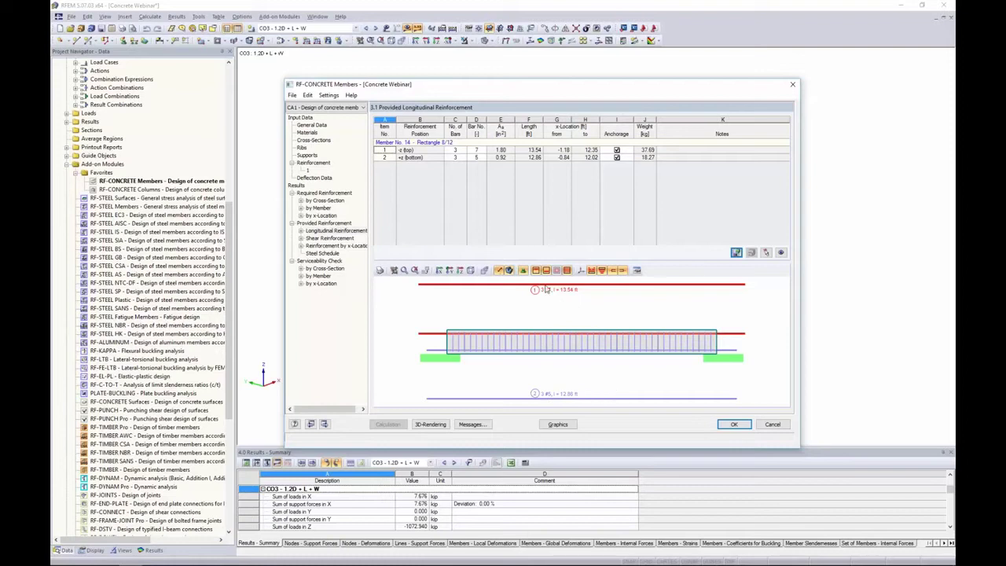
{"action": "left_click", "coordinate": [455, 151]}
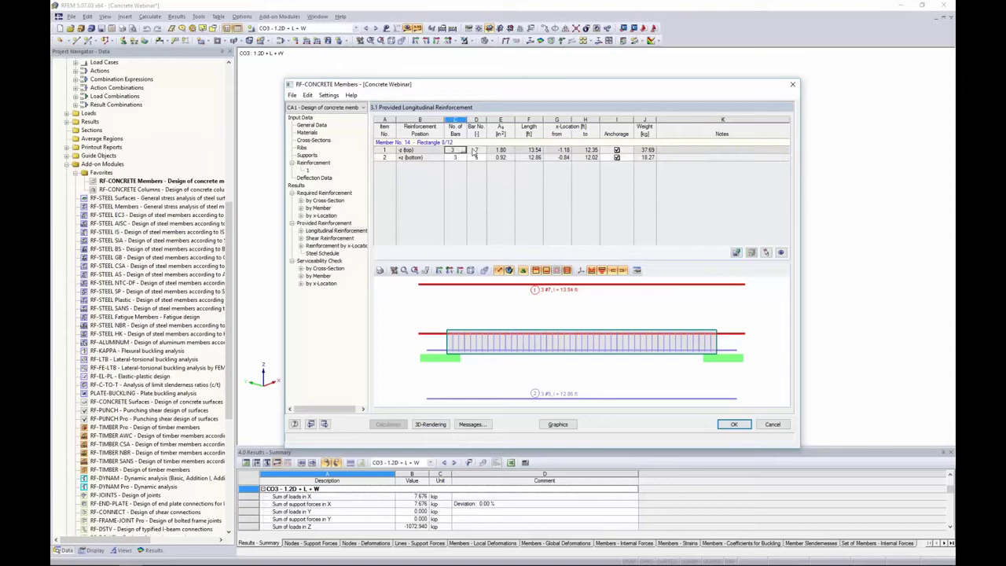
{"action": "left_click", "coordinate": [464, 150]}
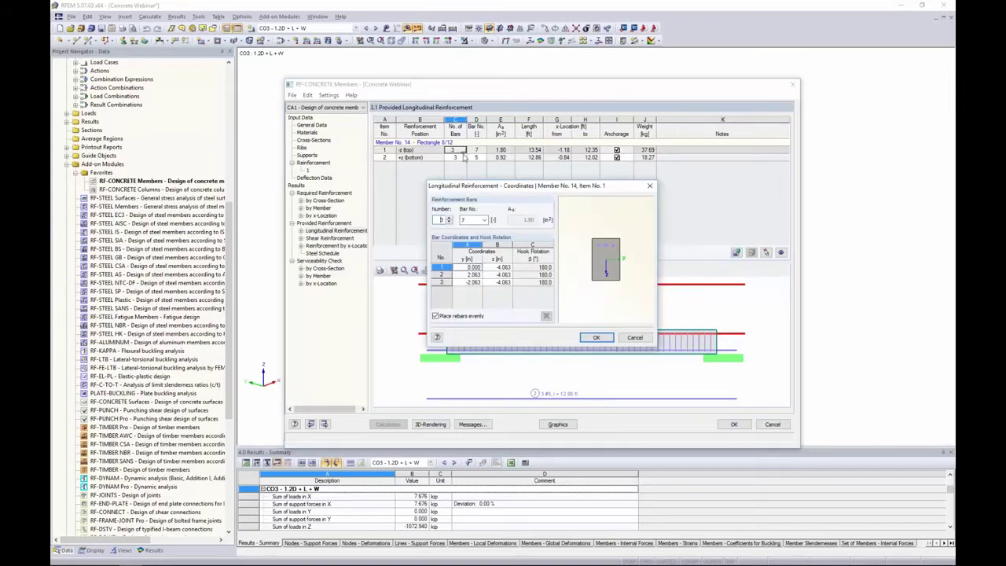
{"action": "left_click", "coordinate": [449, 218]}
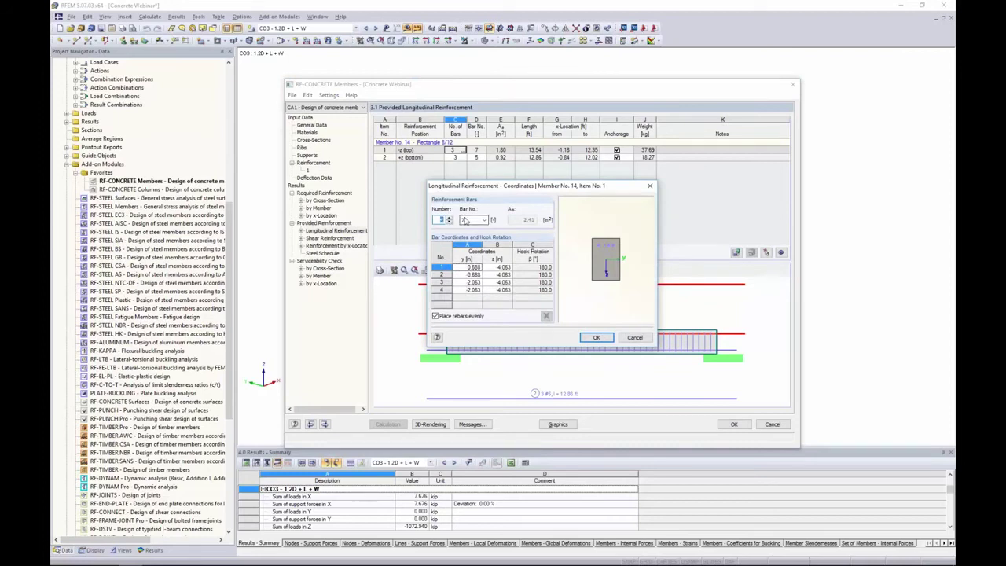
{"action": "left_click", "coordinate": [484, 220]}
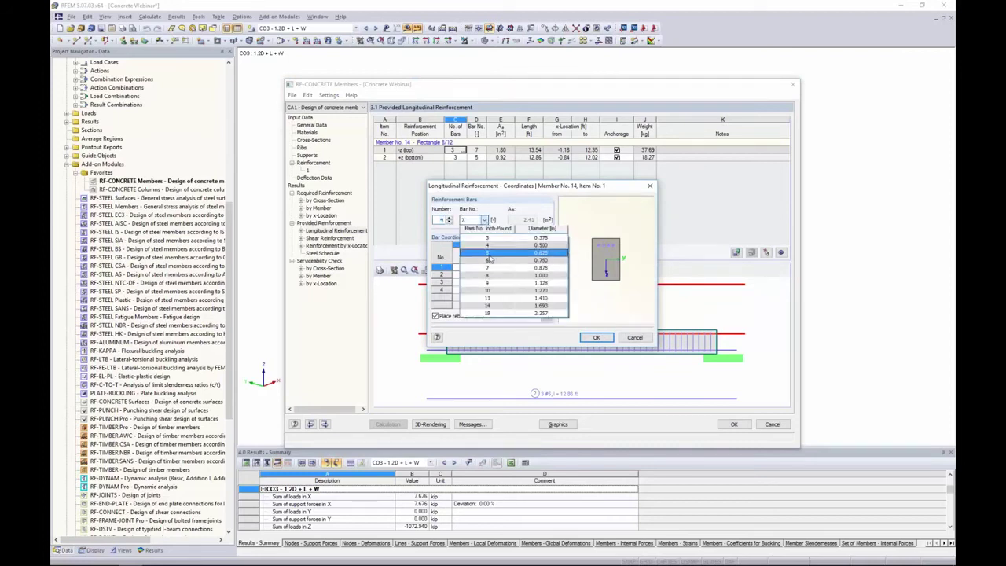
{"action": "left_click", "coordinate": [489, 260]}
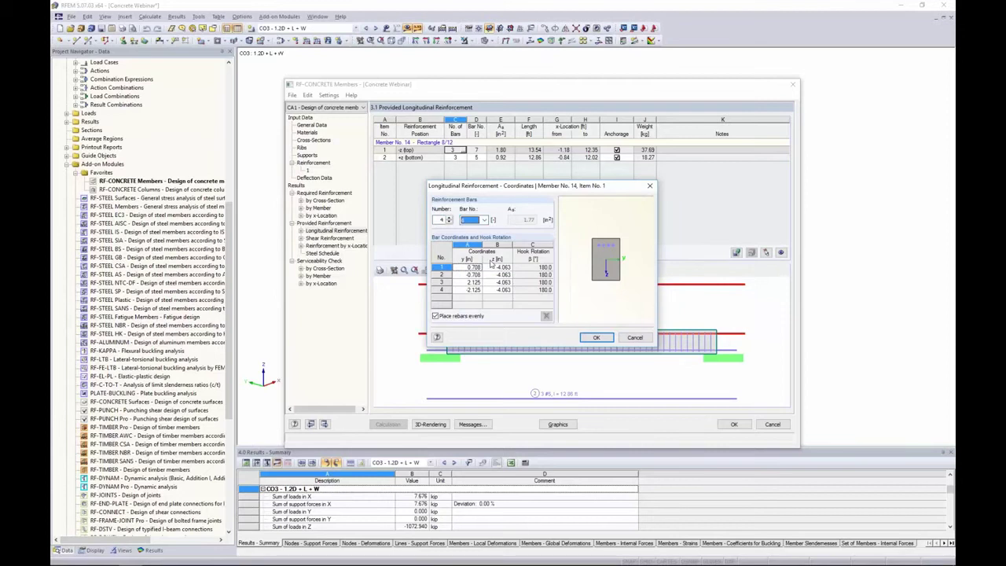
{"action": "left_click", "coordinate": [596, 338]}
{"action": "left_click", "coordinate": [340, 238]}
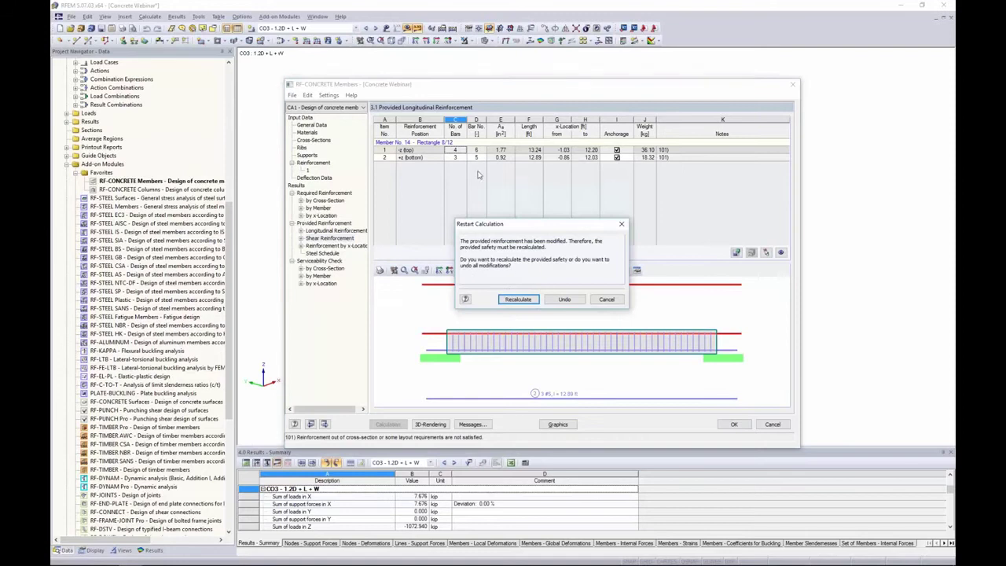
{"action": "left_click", "coordinate": [518, 299]}
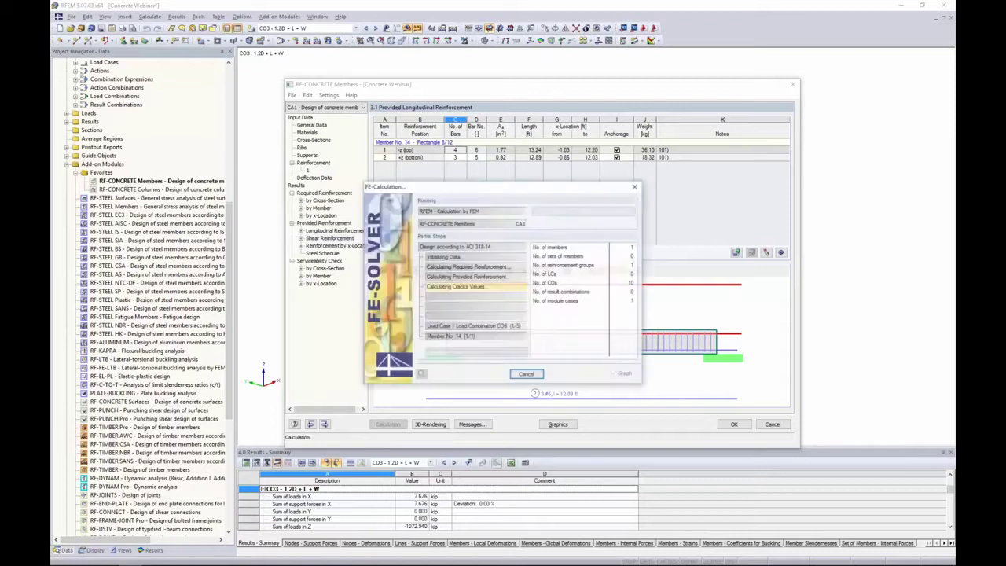
Examine member 14's longitudinal bars and shear links in the 3D rendering, including a close view of the reinforcement at the beam end.
{"action": "left_click", "coordinate": [346, 231]}
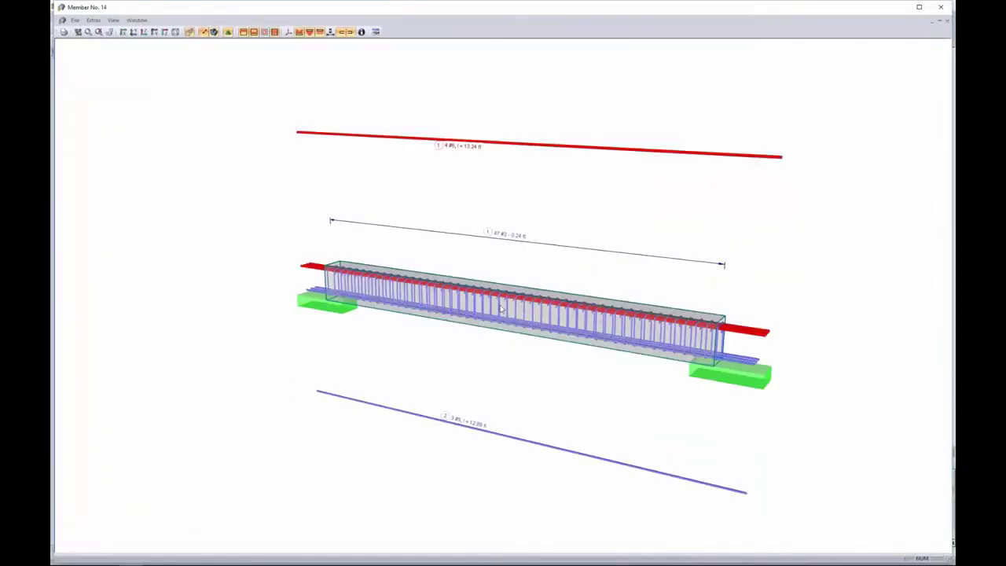
{"action": "left_click_drag", "start_coordinate": [585, 269], "coordinate": [563, 263]}
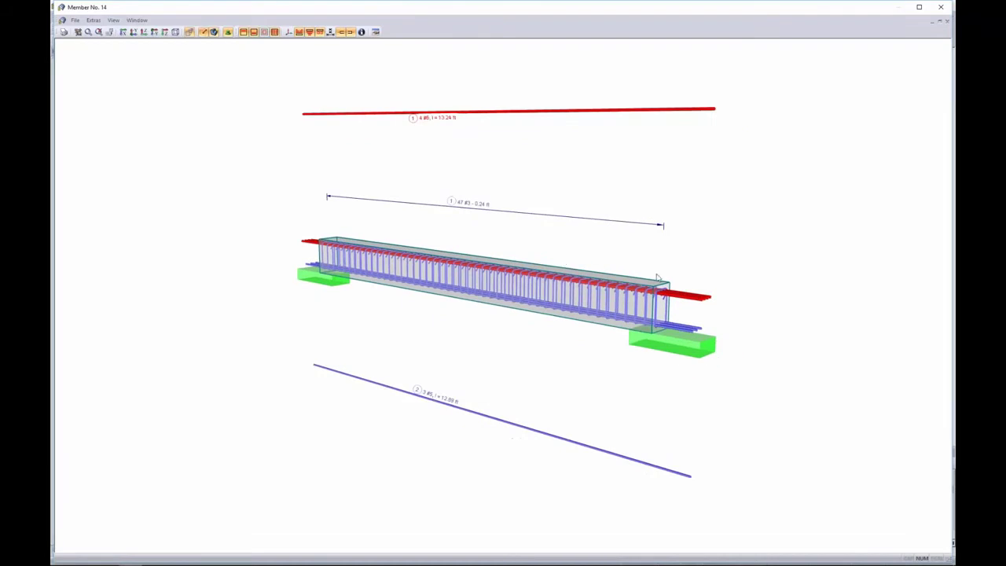
{"action": "left_click_drag", "start_coordinate": [679, 275], "coordinate": [626, 298]}
{"action": "scroll", "coordinate": [625, 299], "scroll_direction": "up", "scroll_amount": 3}
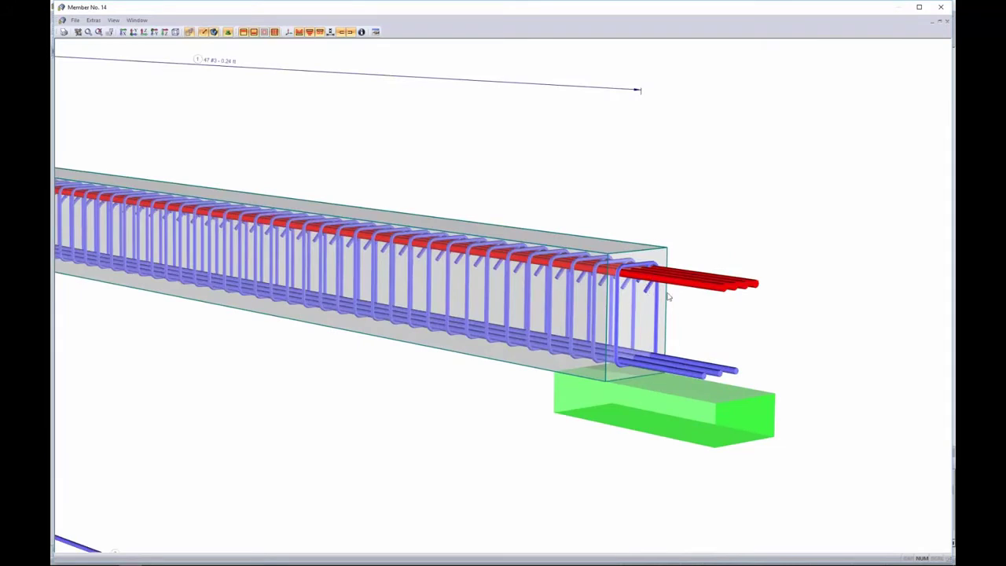
{"action": "scroll", "coordinate": [669, 296], "scroll_direction": "up", "scroll_amount": 3}
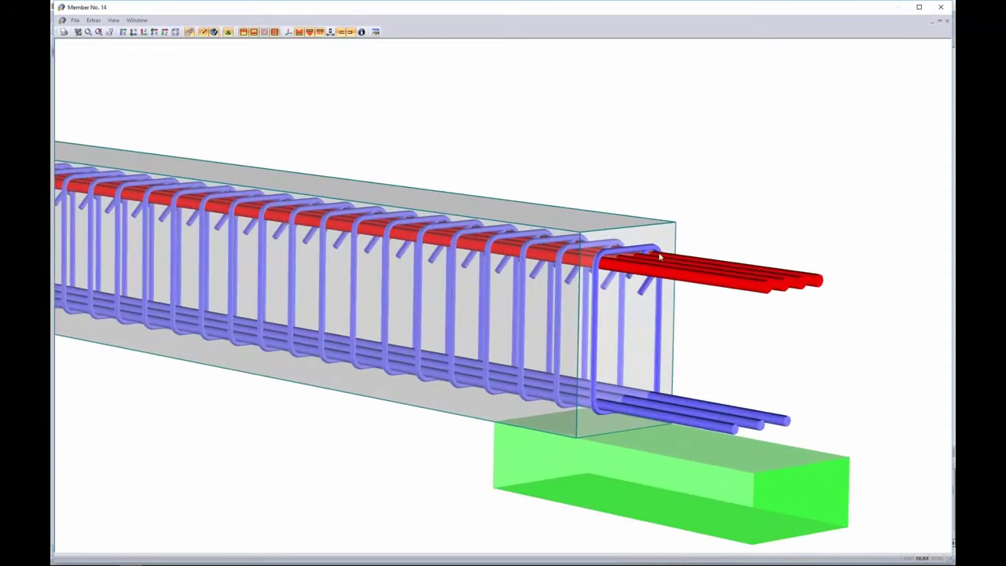
{"action": "scroll", "coordinate": [625, 287], "scroll_direction": "down", "scroll_amount": 5}
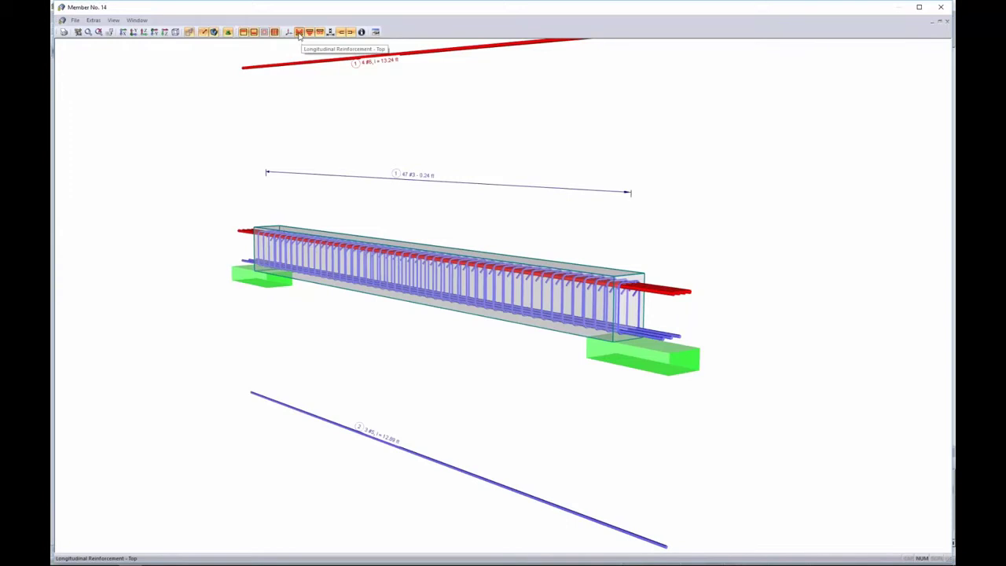
{"action": "left_click", "coordinate": [243, 33]}
{"action": "left_click", "coordinate": [244, 33]}
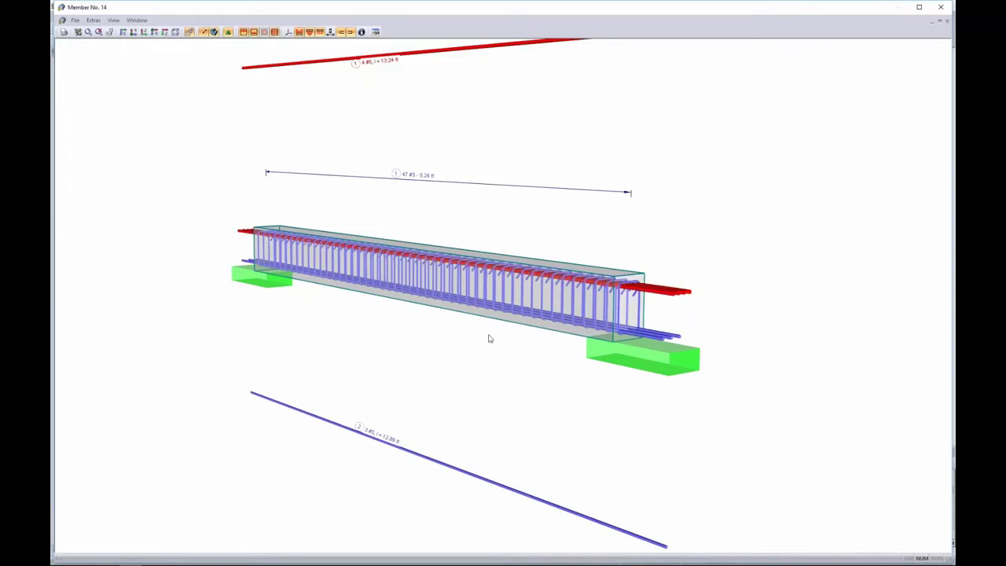
{"action": "middle_click_drag", "start_coordinate": [484, 183], "coordinate": [485, 236]}
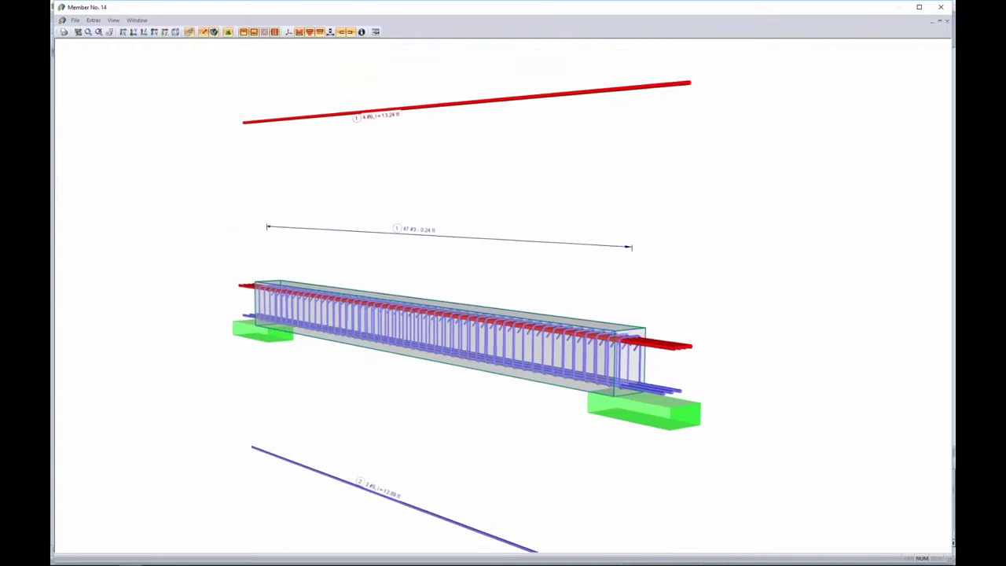
Set member 14's top longitudinal reinforcement to three No. 7 bars from the 3D rendering.
{"action": "double_click", "coordinate": [374, 116]}
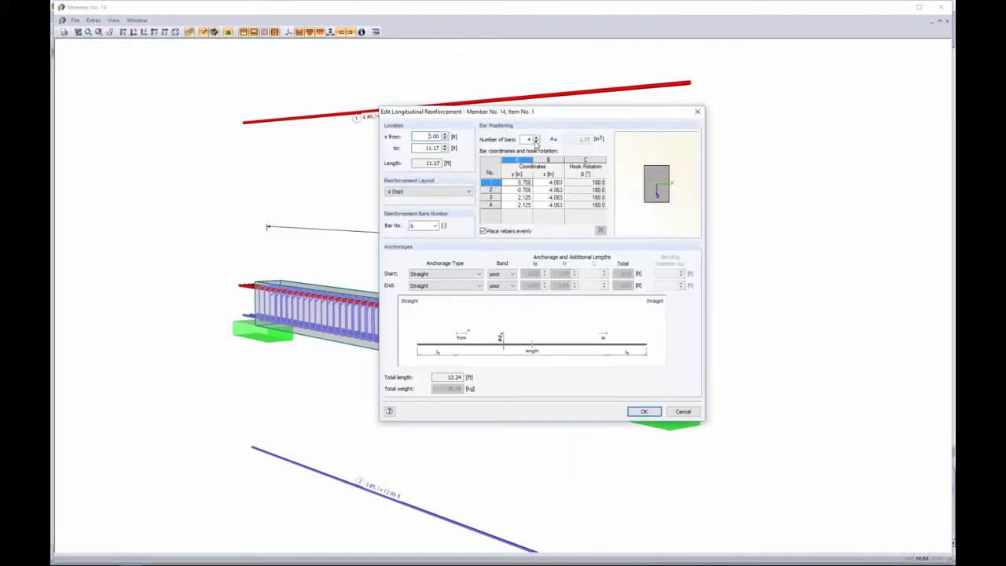
{"action": "left_click", "coordinate": [536, 142]}
{"action": "left_click", "coordinate": [435, 226]}
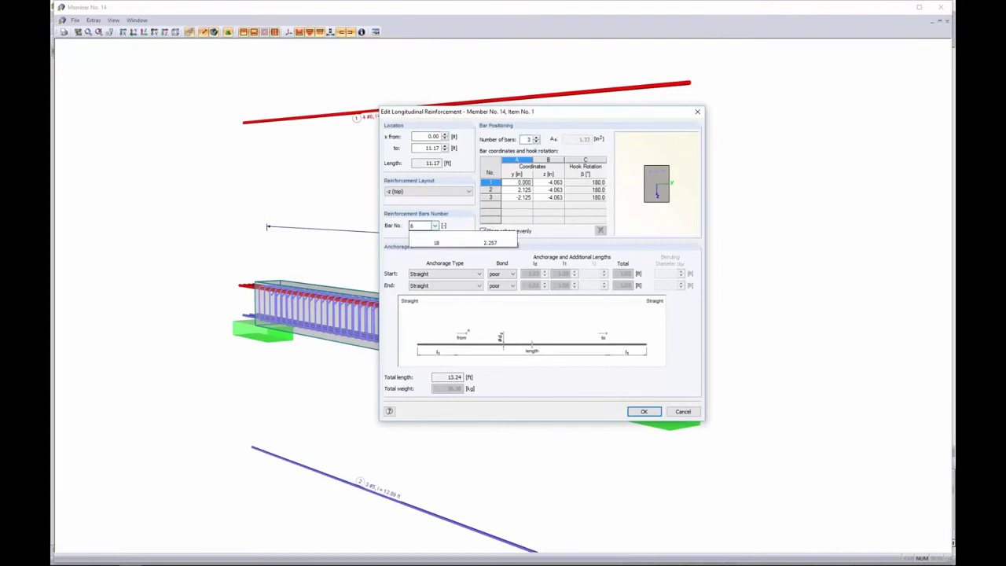
{"action": "left_click", "coordinate": [436, 276]}
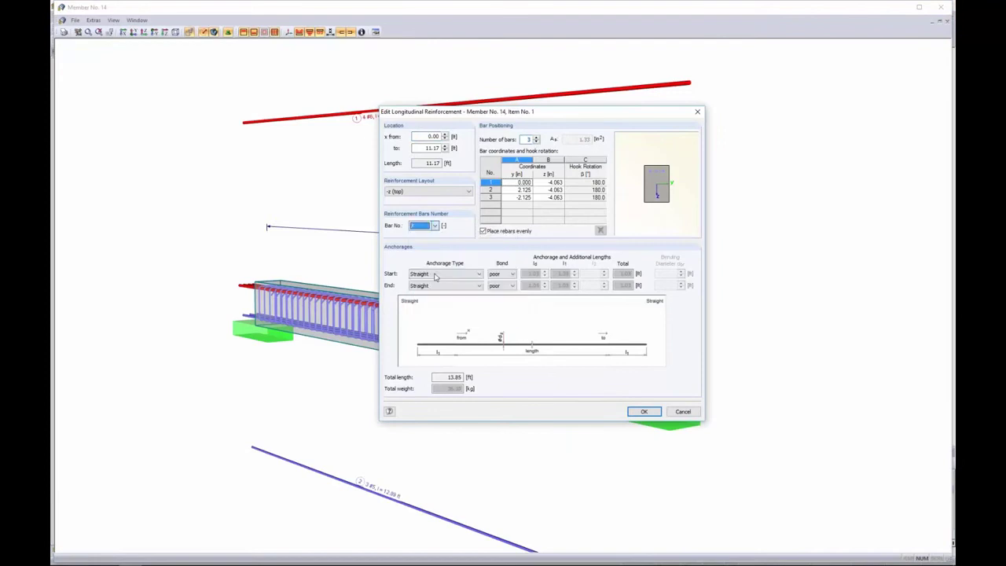
Give the top bars hook anchorages at both start and end, and recalculate the provided safety.
{"action": "left_click", "coordinate": [477, 274]}
{"action": "left_click", "coordinate": [462, 293]}
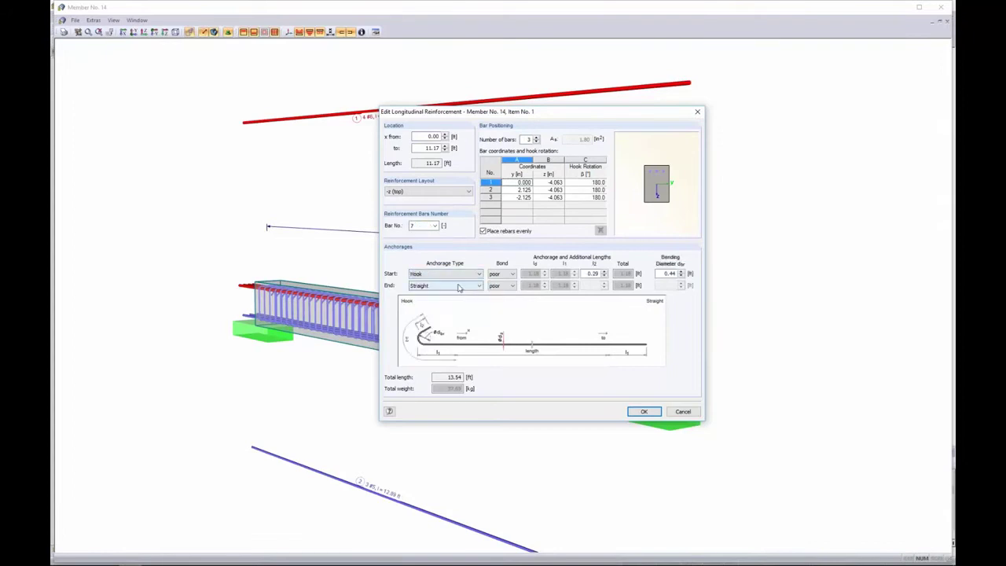
{"action": "left_click", "coordinate": [461, 286]}
{"action": "left_click", "coordinate": [456, 304]}
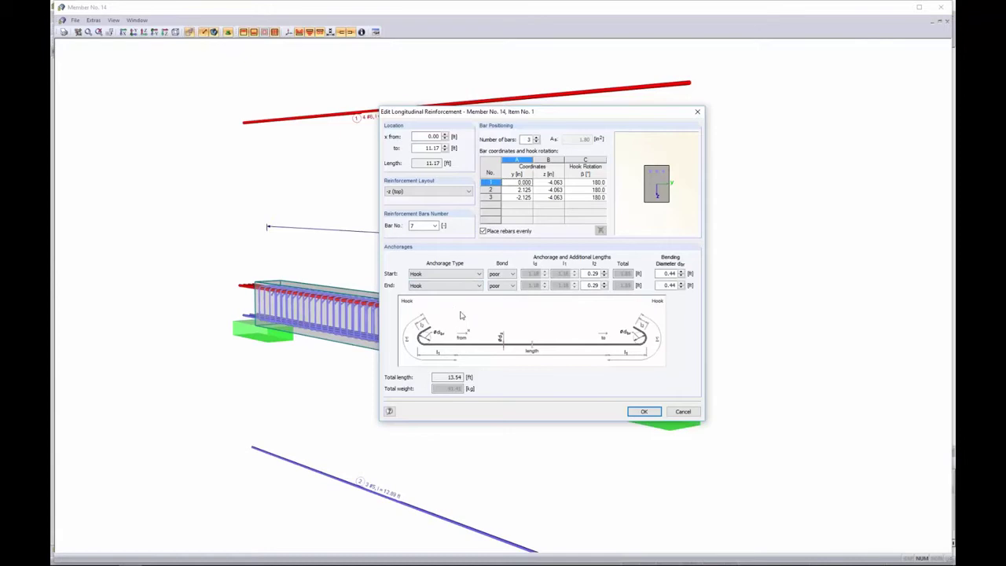
{"action": "left_click", "coordinate": [636, 412]}
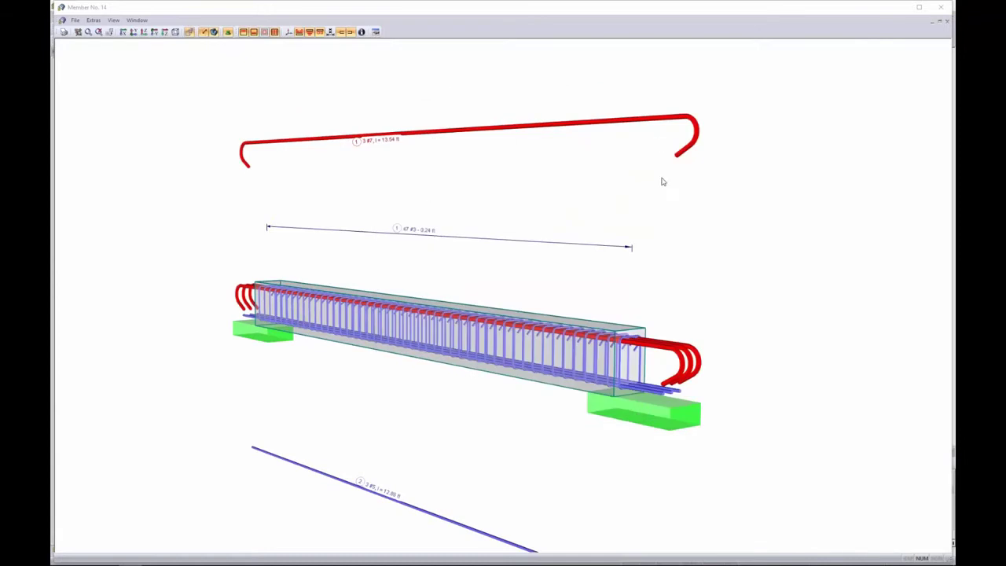
{"action": "left_click", "coordinate": [941, 9]}
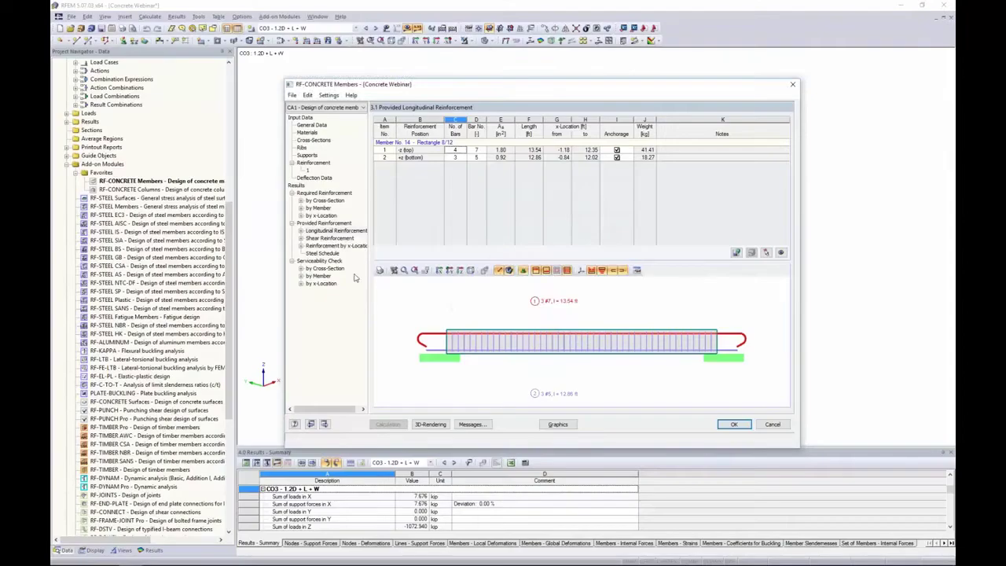
{"action": "left_click", "coordinate": [337, 240]}
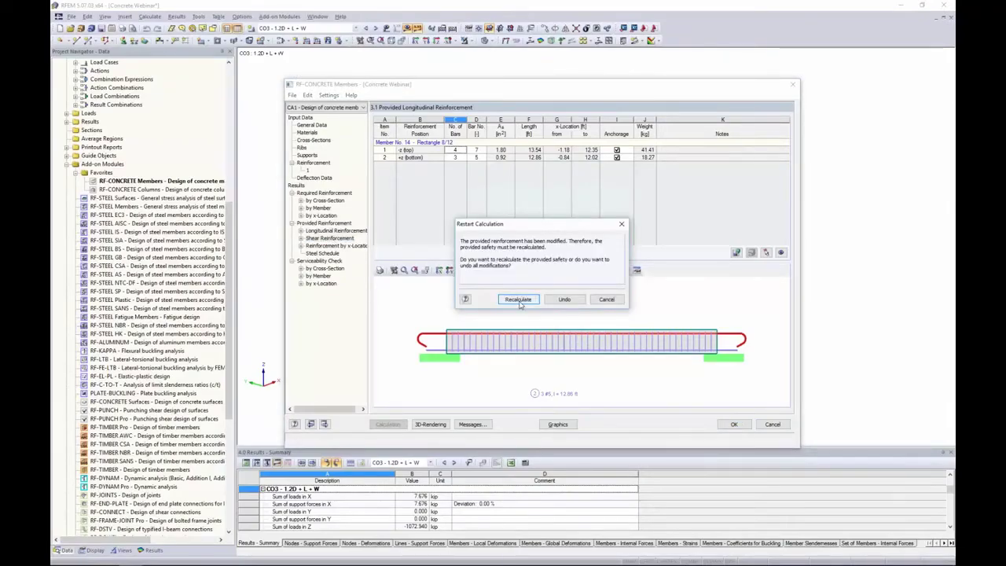
{"action": "left_click", "coordinate": [518, 299]}
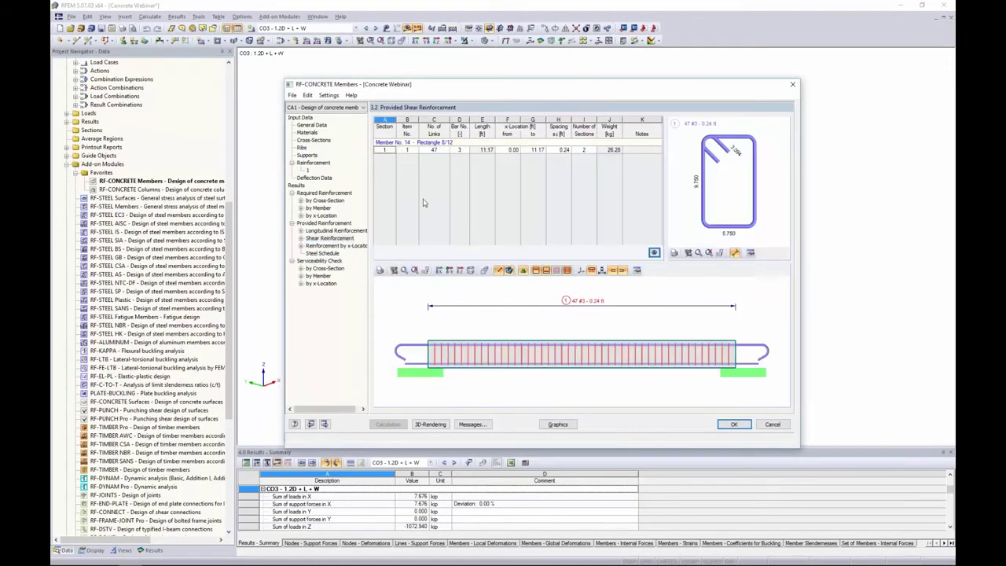
Review the provided longitudinal and shear reinforcement of member 14, and view the shear links in the 3D rendering.
{"action": "left_click", "coordinate": [330, 230]}
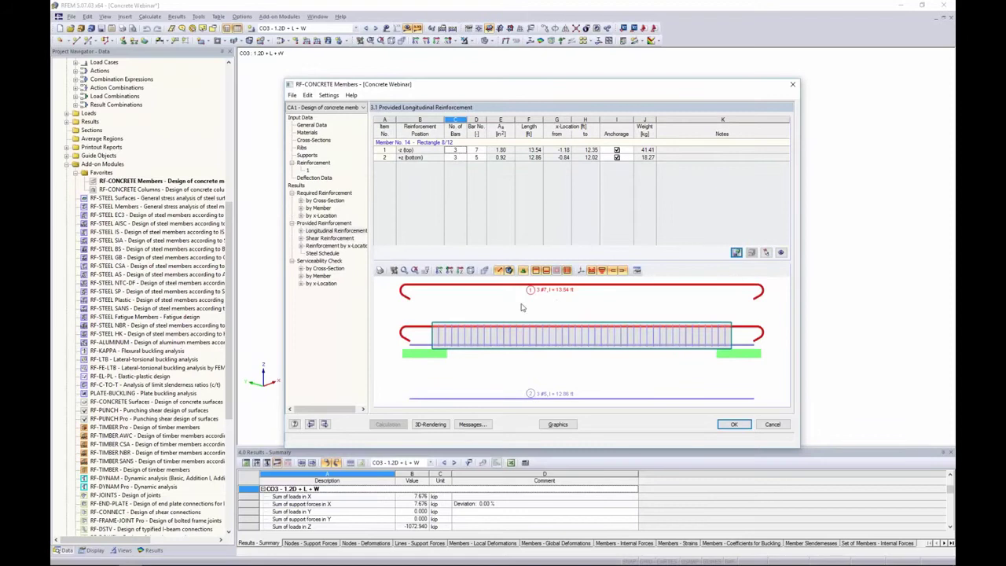
{"action": "left_click", "coordinate": [330, 238]}
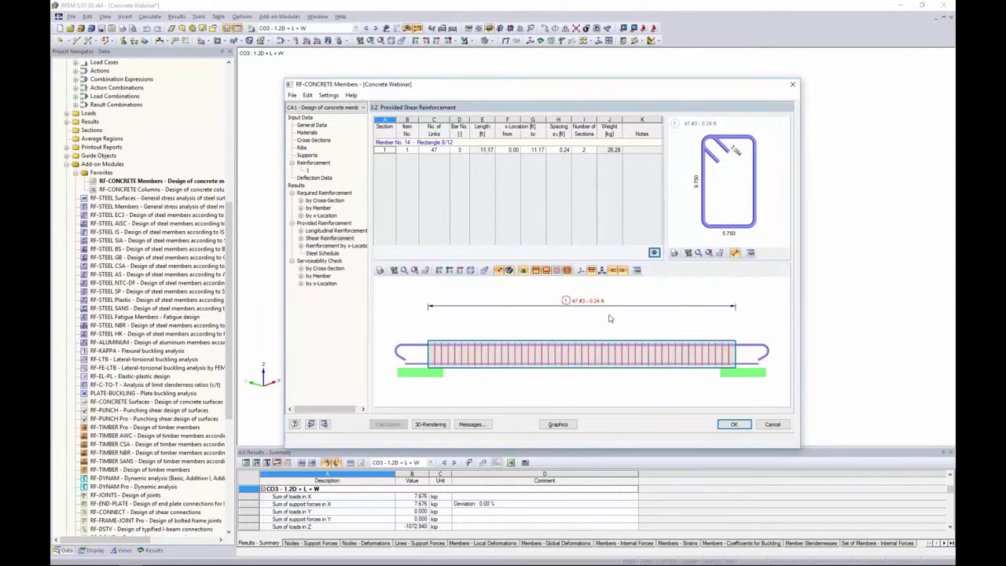
{"action": "double_click", "coordinate": [639, 324]}
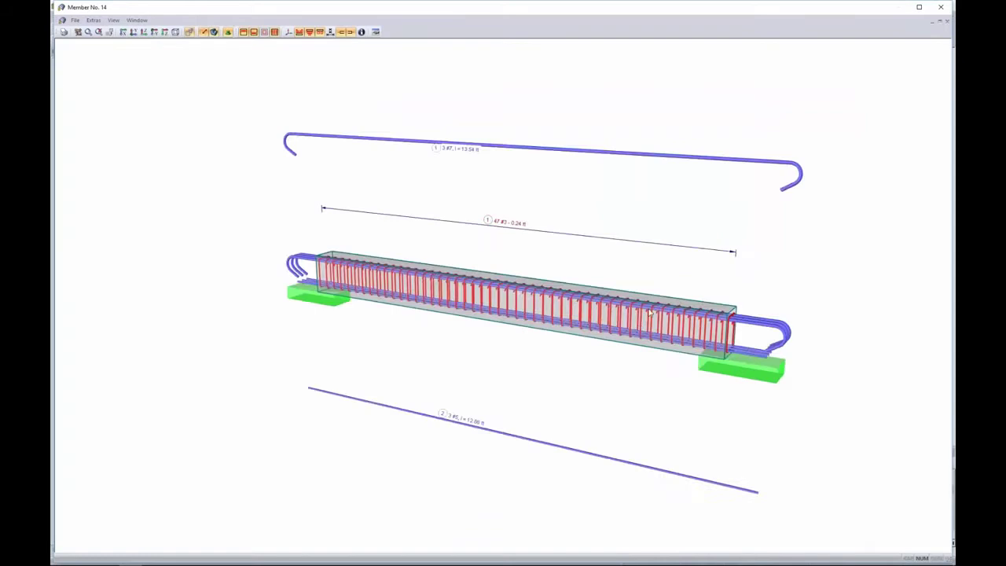
{"action": "middle_click_drag", "start_coordinate": [785, 285], "coordinate": [704, 245], "text": "ctrl"}
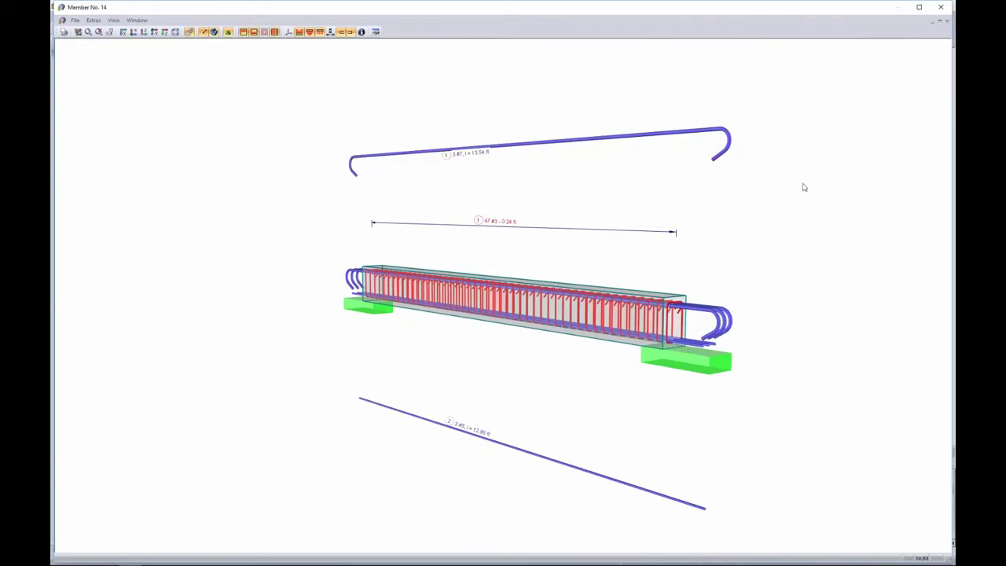
{"action": "left_click", "coordinate": [941, 6]}
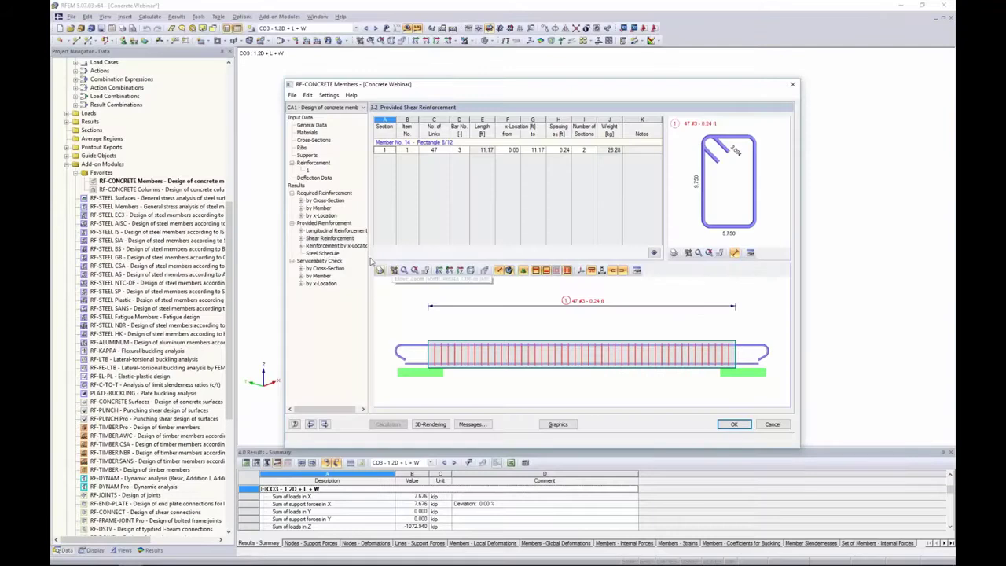
Display the provided reinforcement by x-location and examine x = 1.02, 2.03 and 5.08 ft with the model visible behind the dialog.
{"action": "left_click", "coordinate": [324, 247]}
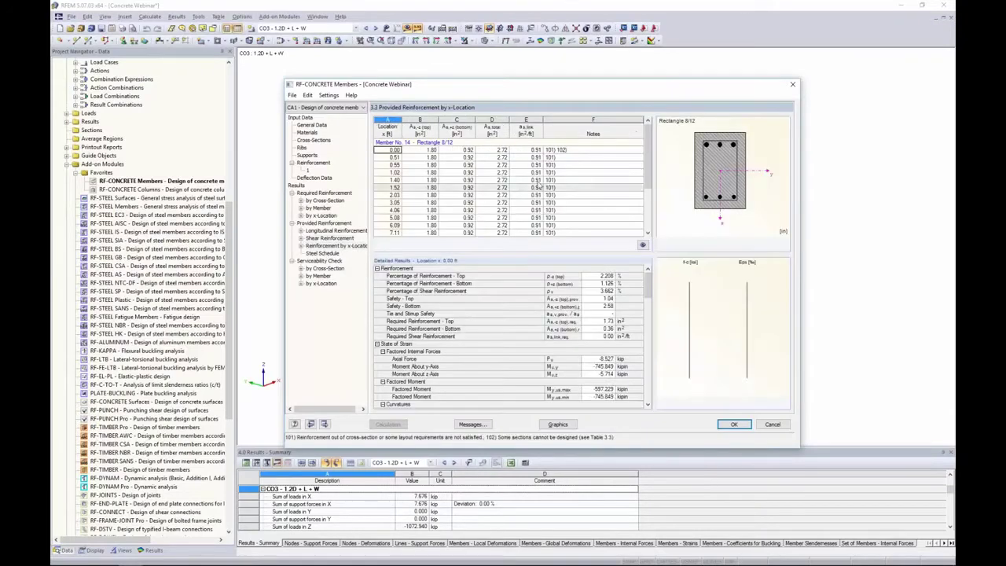
{"action": "left_click", "coordinate": [493, 171]}
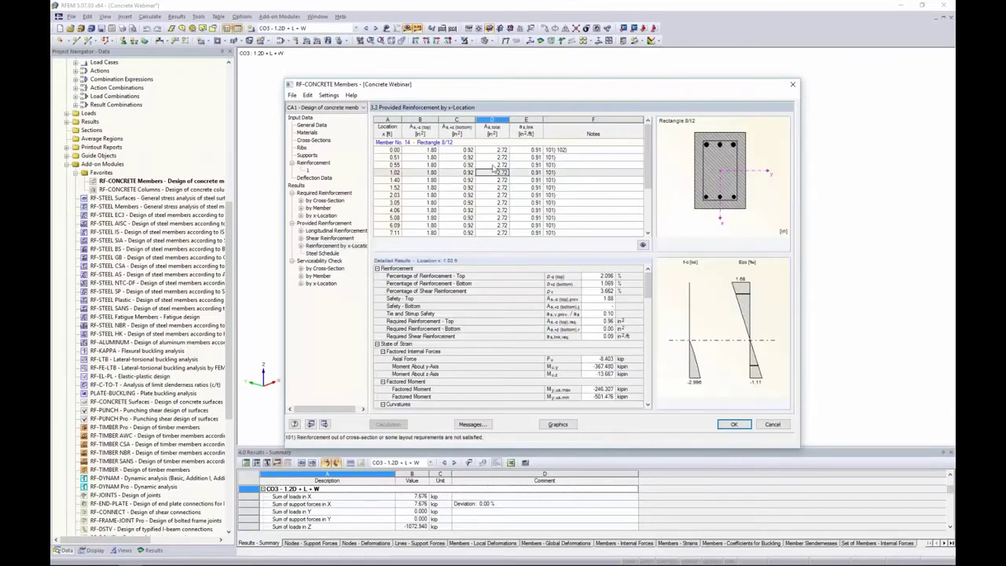
{"action": "left_click", "coordinate": [433, 197]}
{"action": "left_click_drag", "start_coordinate": [537, 88], "coordinate": [537, 227]}
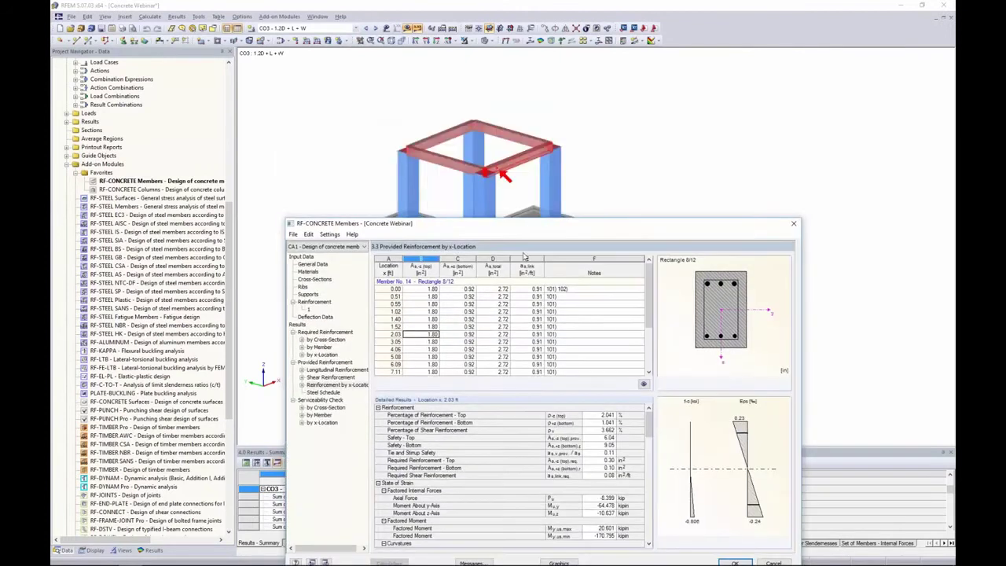
{"action": "left_click", "coordinate": [446, 357]}
{"action": "scroll", "coordinate": [446, 357], "scroll_direction": "down", "scroll_amount": 3}
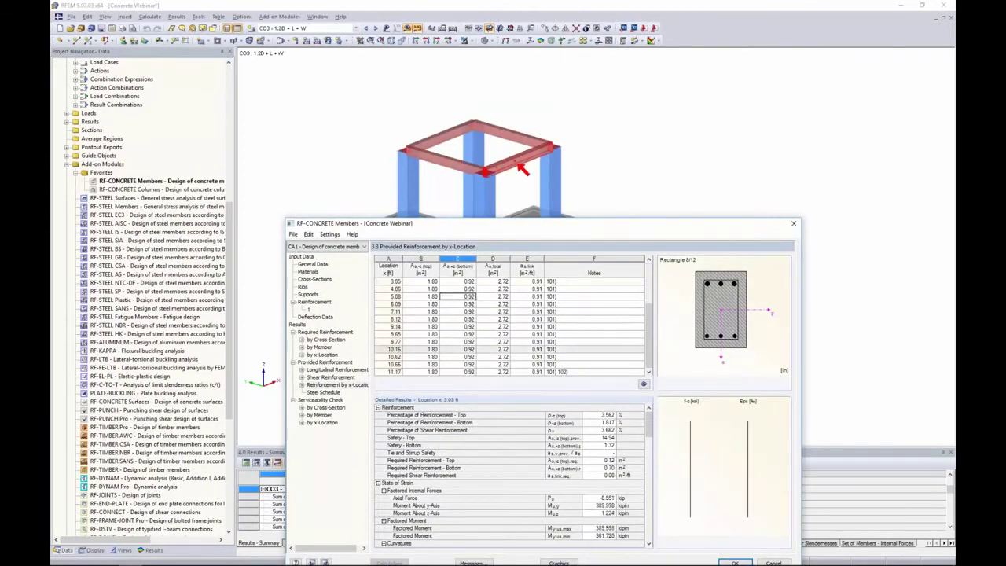
Read the detailed reinforcement, strain and shear capacity results of the provided reinforcement at x = 9.14 ft.
{"action": "left_click", "coordinate": [439, 326]}
{"action": "left_click_drag", "start_coordinate": [545, 223], "coordinate": [548, 81]}
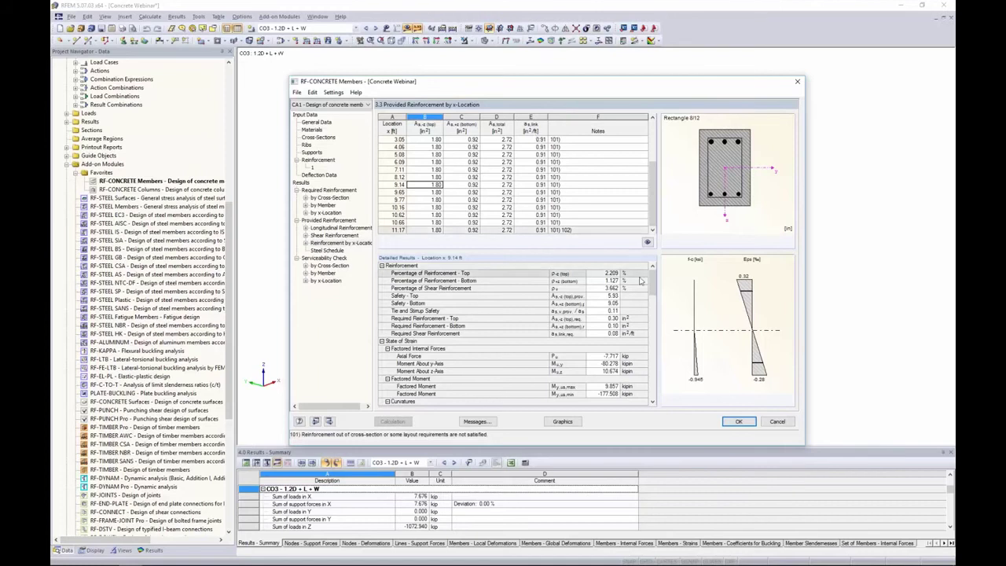
{"action": "left_click_drag", "start_coordinate": [652, 282], "coordinate": [654, 360]}
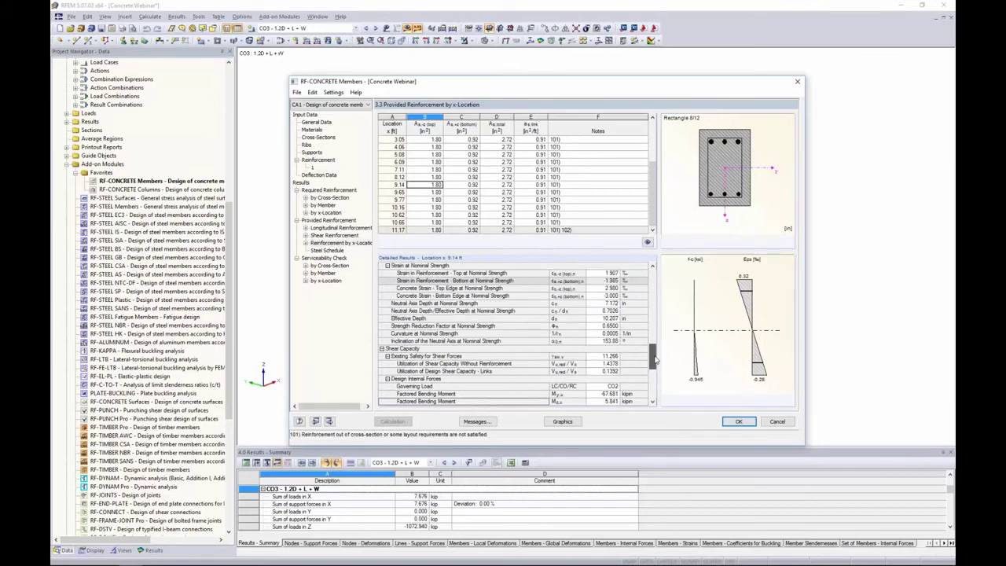
Review the steel schedule of the provided reinforcement.
{"action": "left_click_drag", "start_coordinate": [656, 358], "coordinate": [659, 285]}
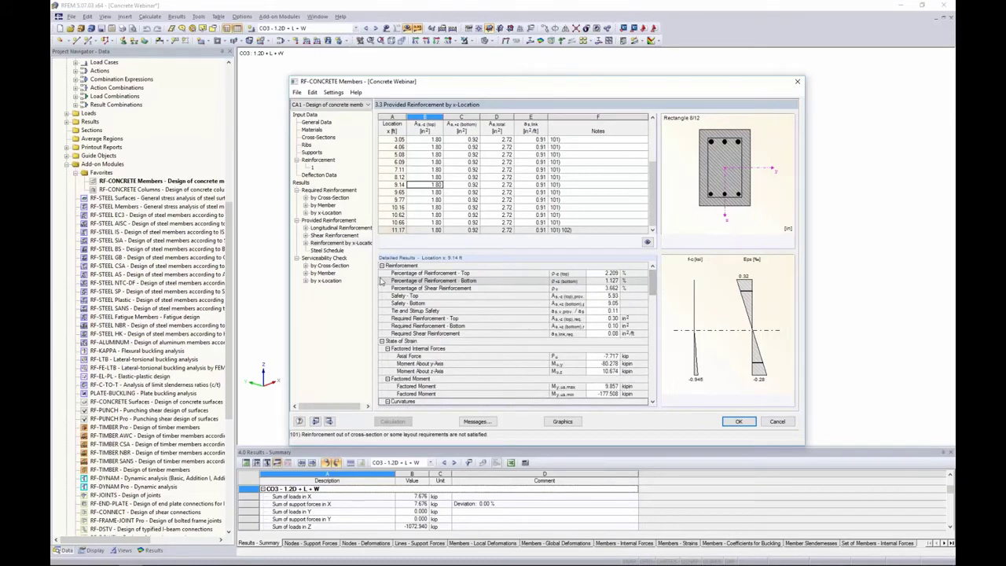
{"action": "left_click", "coordinate": [328, 251]}
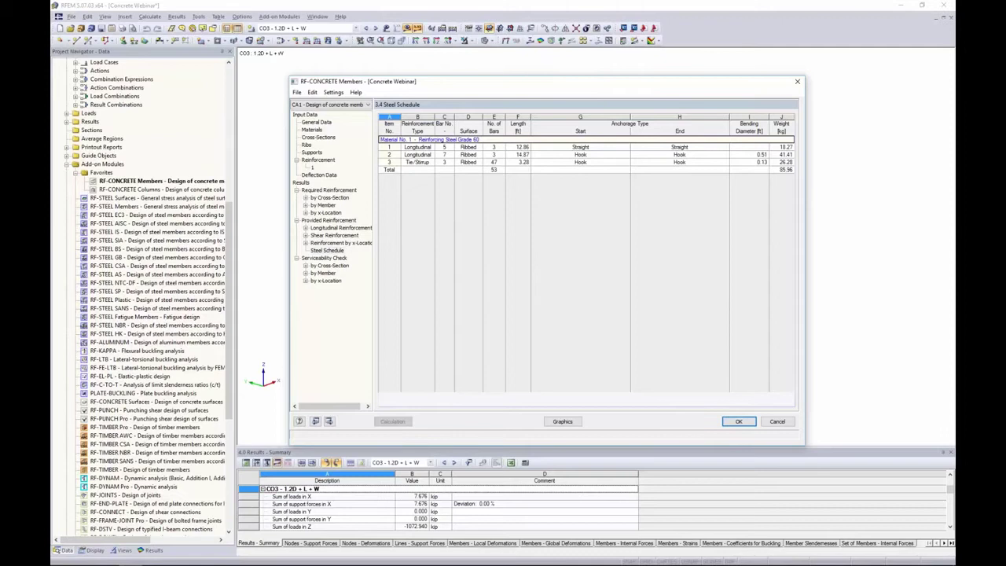
Examine the serviceability check by cross-section for member 14, covering the deflection, bar spacing and crack width details.
{"action": "left_click", "coordinate": [327, 266]}
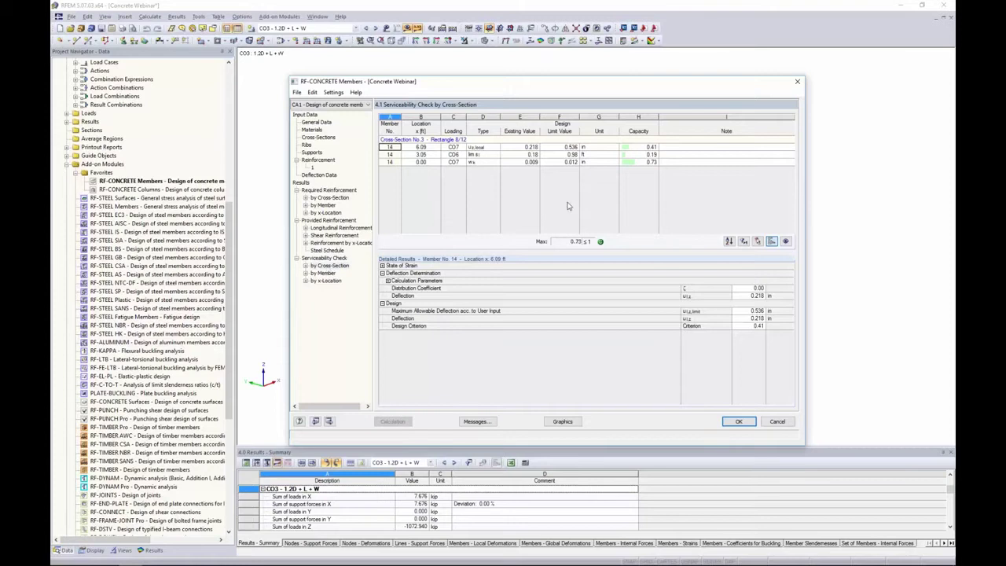
{"action": "left_click", "coordinate": [484, 147]}
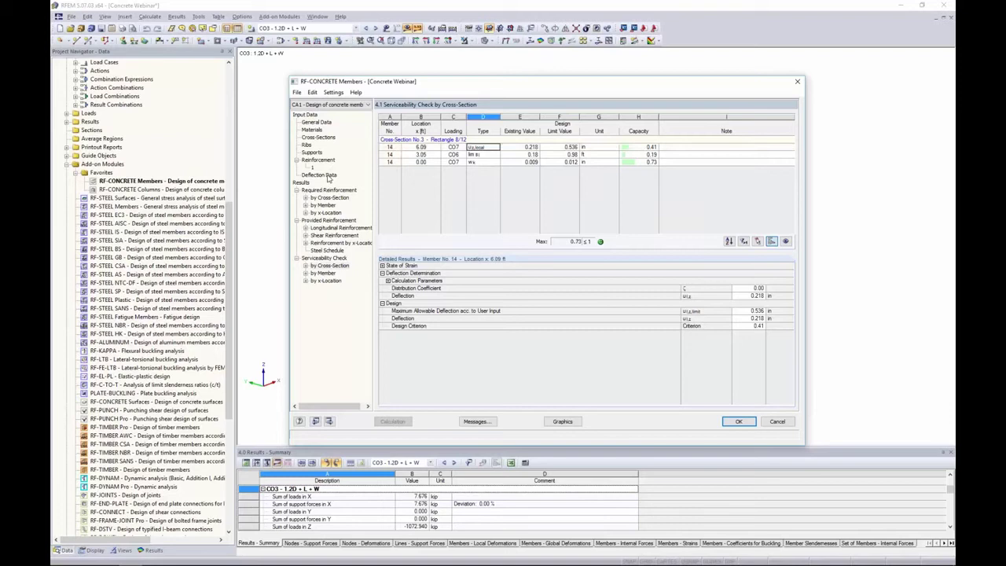
{"action": "left_click", "coordinate": [517, 155]}
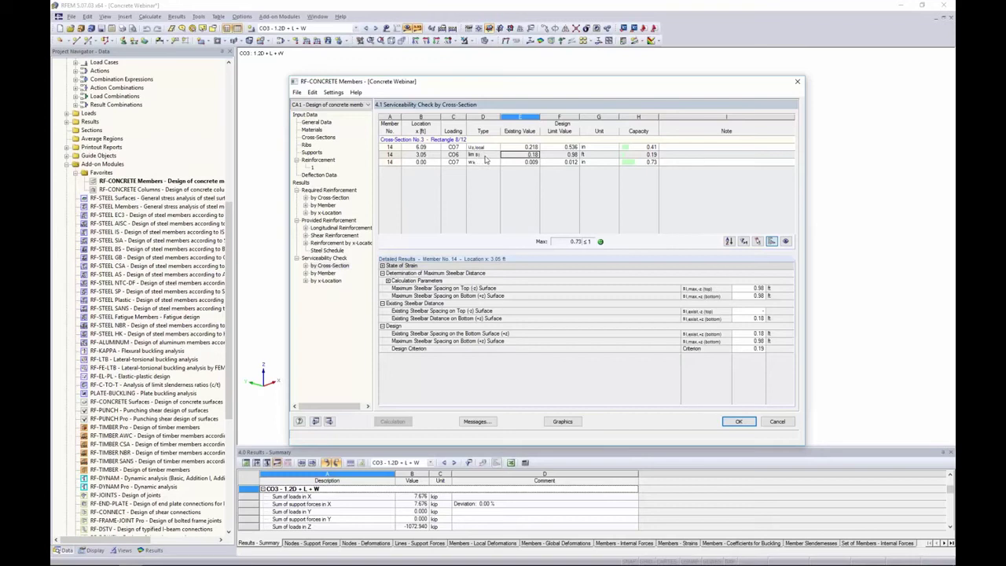
{"action": "left_click", "coordinate": [486, 163]}
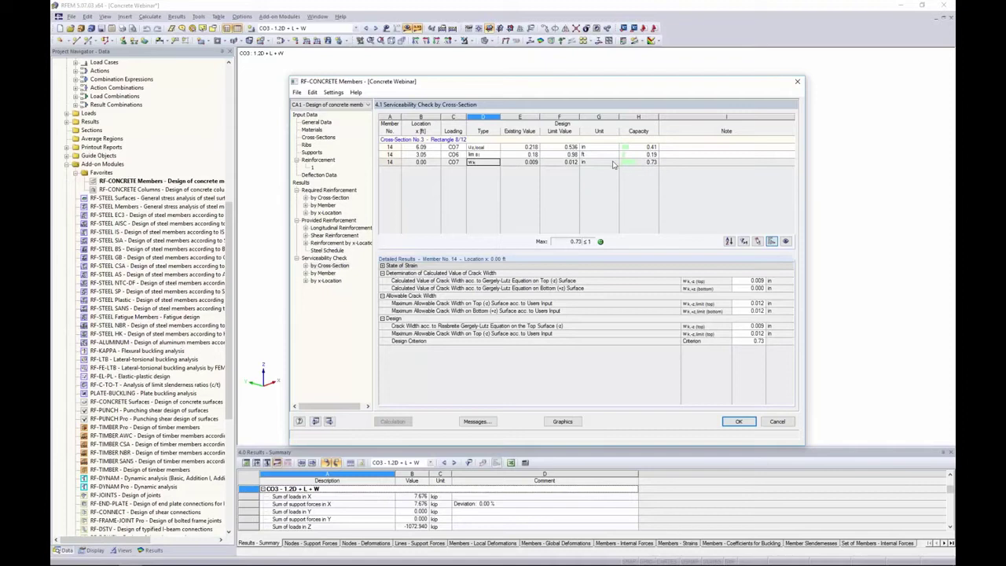
{"action": "left_click", "coordinate": [567, 289]}
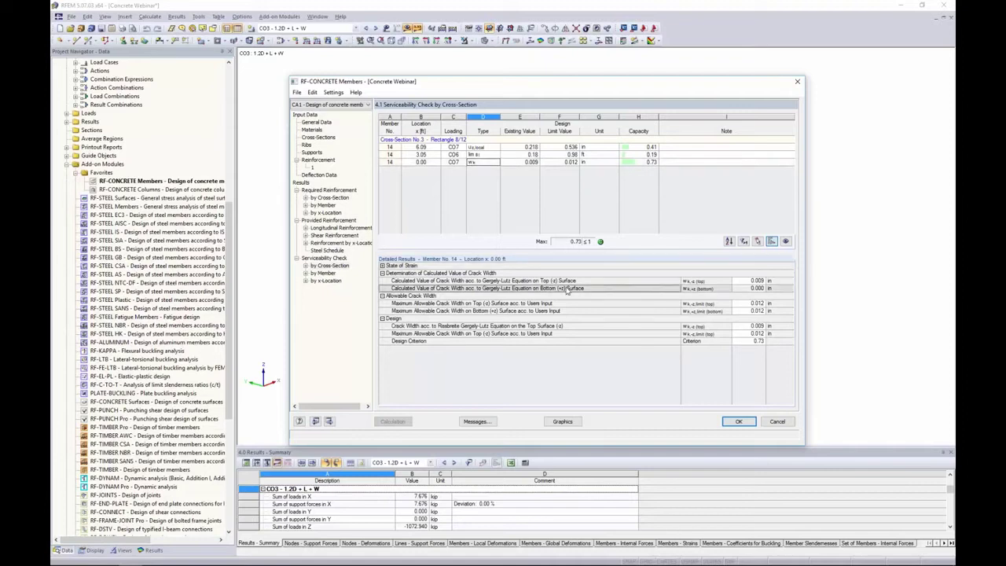
{"action": "left_click", "coordinate": [567, 281]}
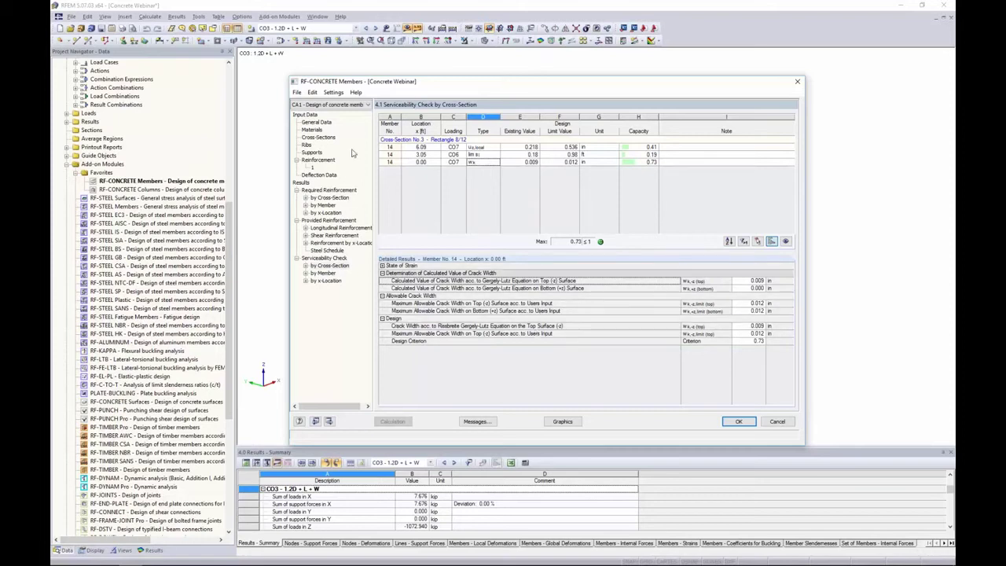
Review the serviceability check by member and by x-location, and read the design notes for the x-location results.
{"action": "left_click", "coordinate": [329, 273]}
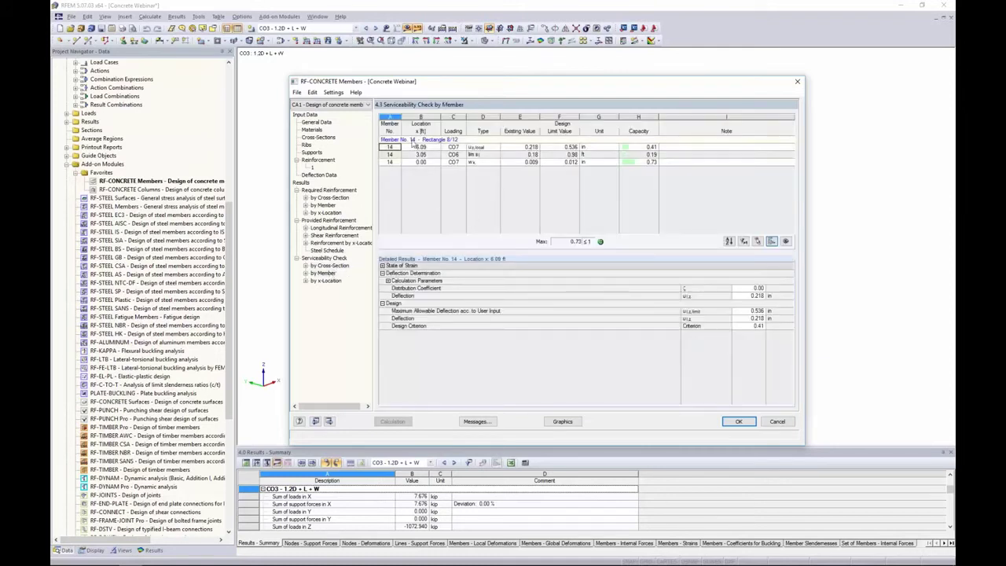
{"action": "left_click", "coordinate": [325, 282]}
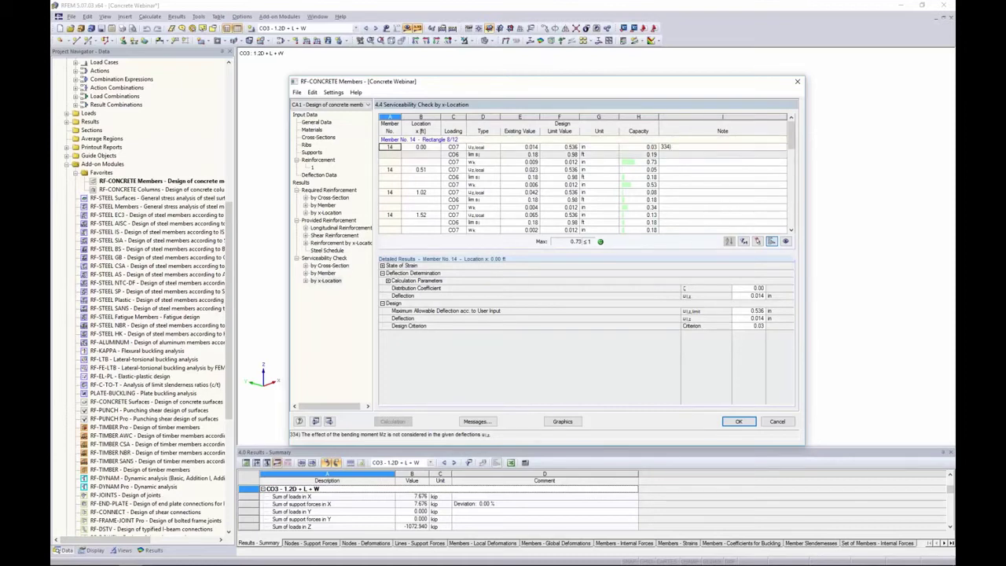
{"action": "left_click", "coordinate": [476, 422]}
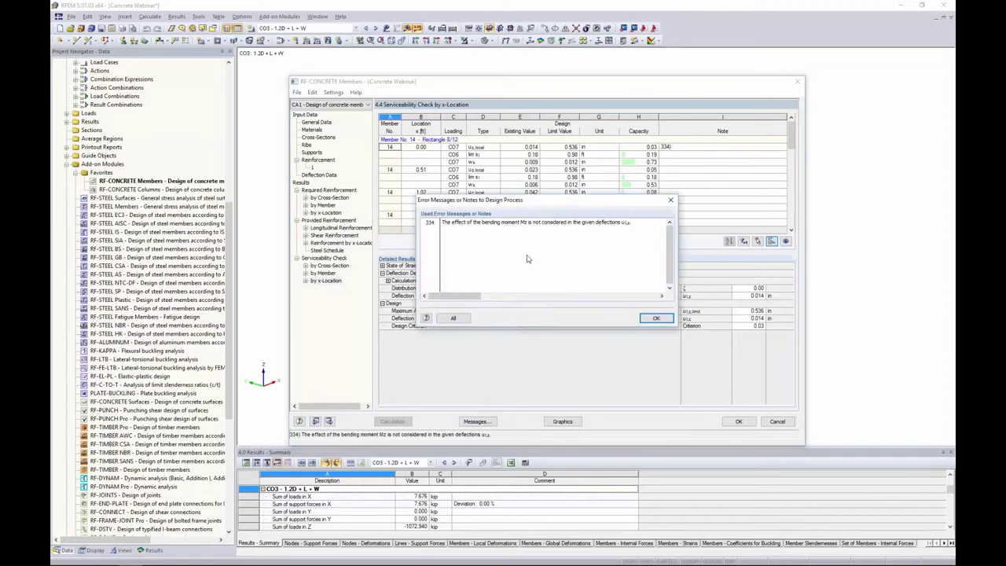
{"action": "left_click_drag", "start_coordinate": [508, 210], "coordinate": [501, 234]}
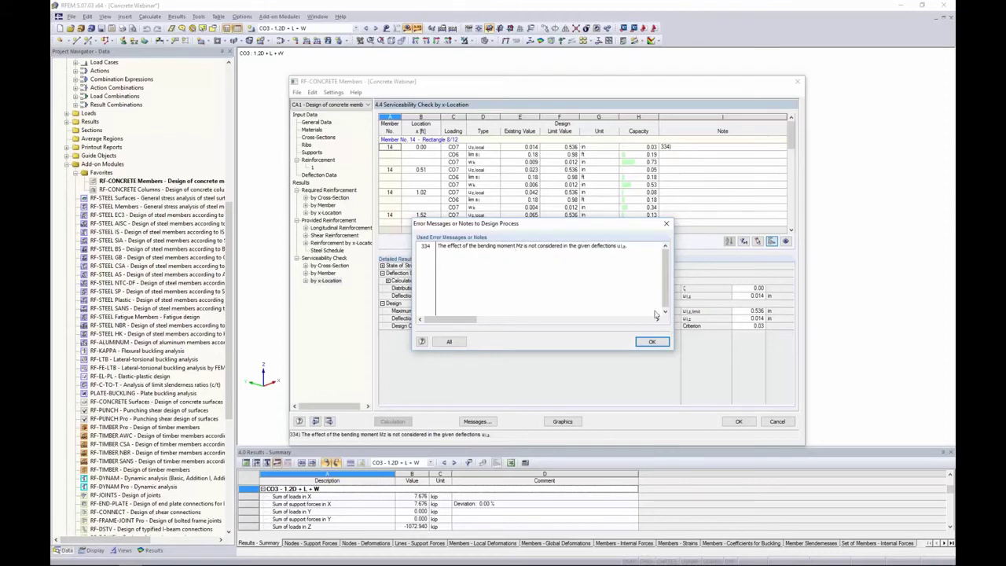
{"action": "key", "text": "Return"}
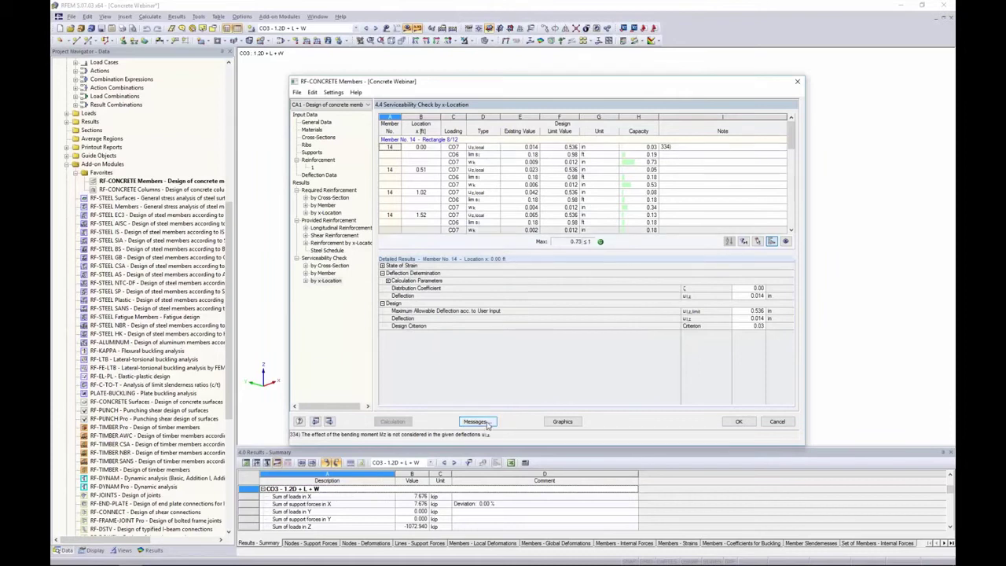
Show the RF-CONCRETE Members CA1 results graphically on the model, and hide the reinforcement rendering.
{"action": "left_click", "coordinate": [561, 423]}
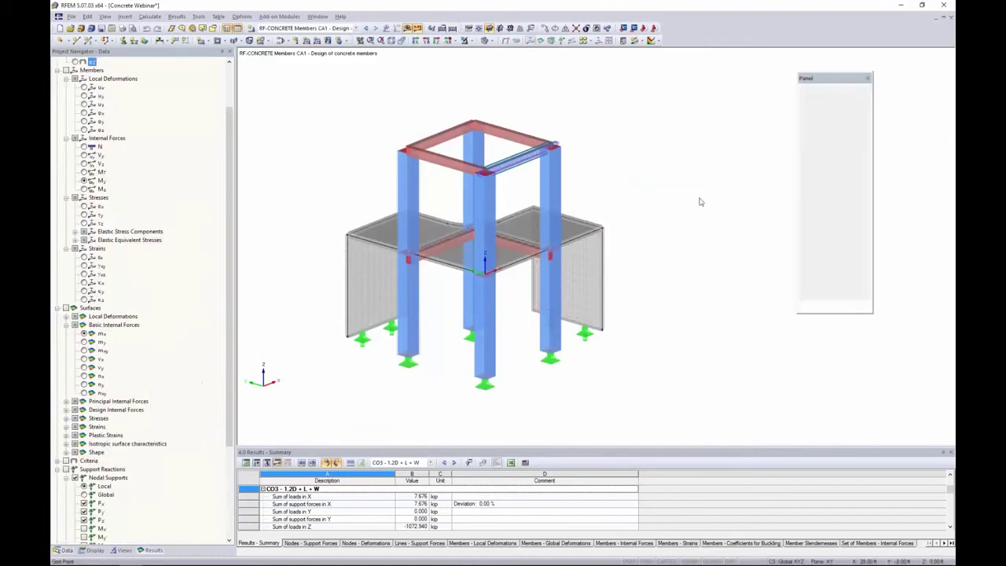
{"action": "middle_click_drag", "start_coordinate": [645, 165], "coordinate": [583, 133], "text": "ctrl"}
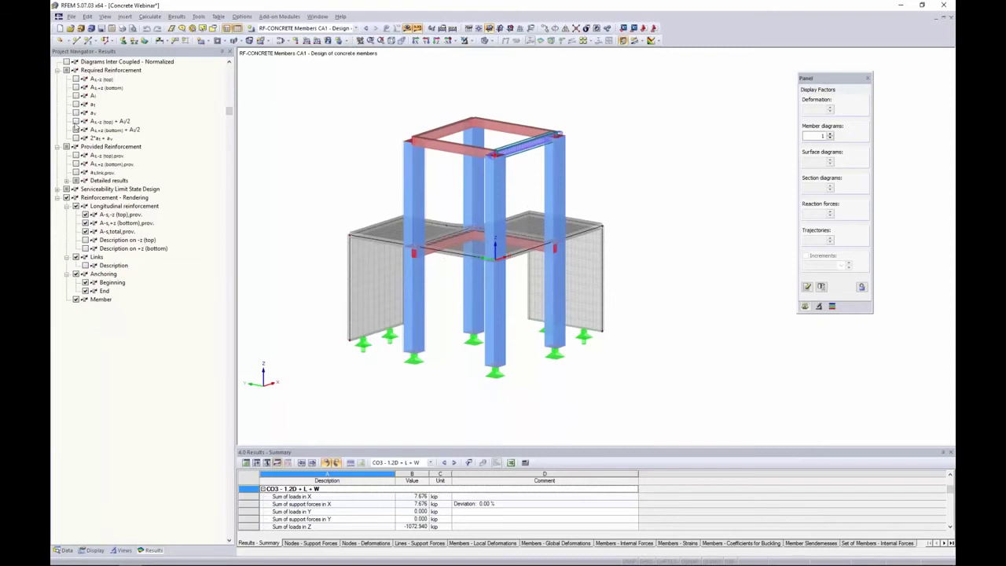
{"action": "left_click", "coordinate": [66, 198]}
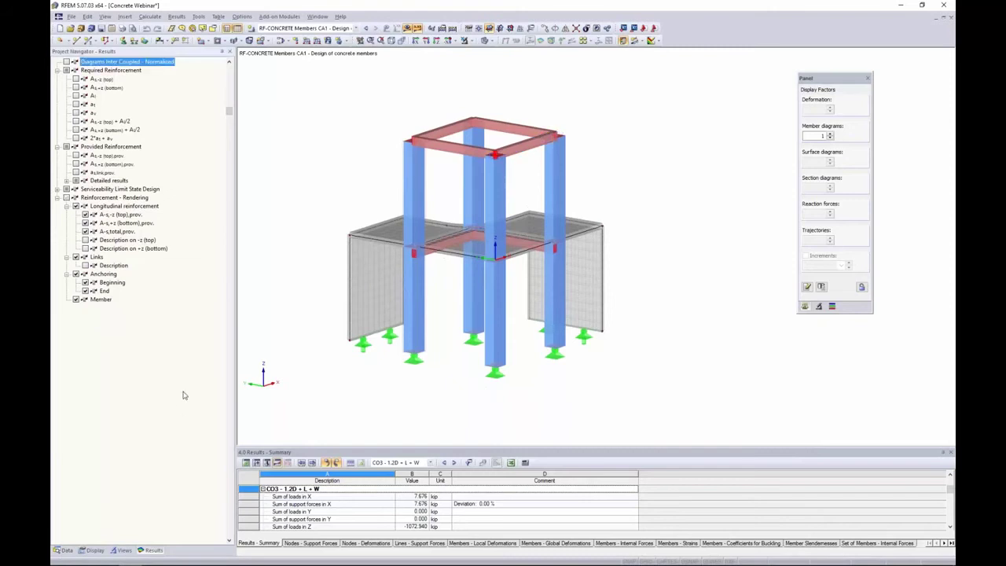
{"action": "left_click", "coordinate": [355, 28]}
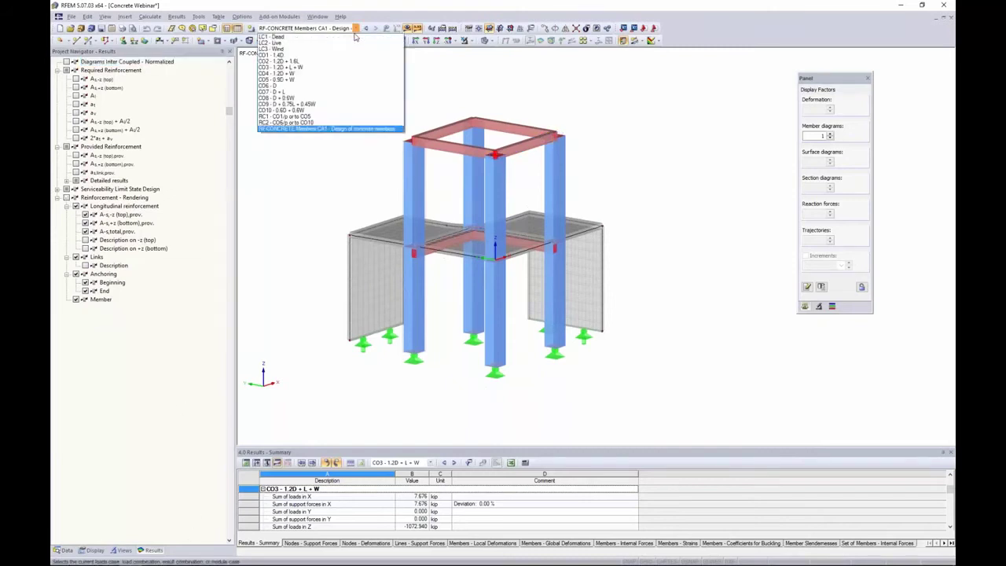
{"action": "left_click", "coordinate": [274, 130]}
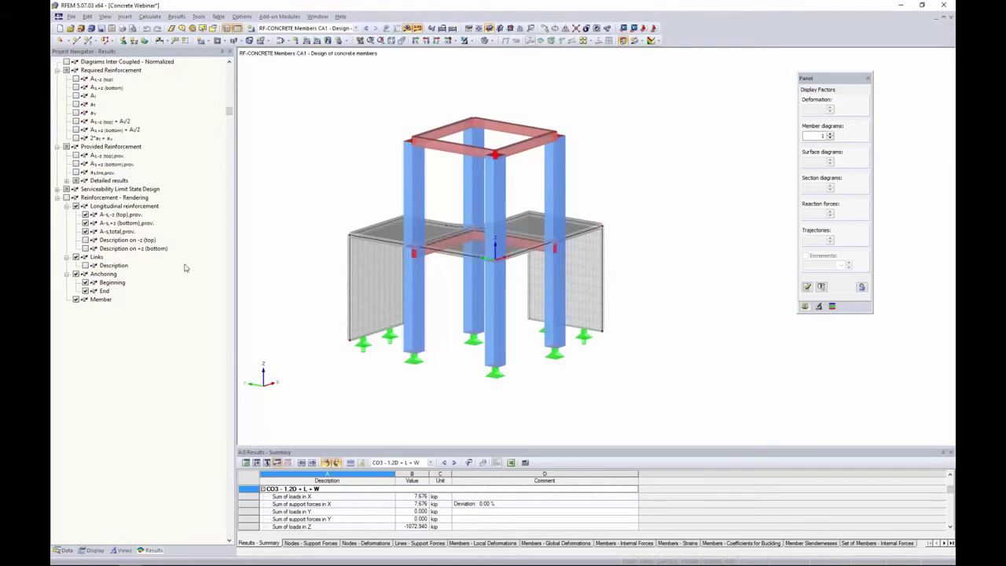
{"action": "left_click", "coordinate": [356, 29]}
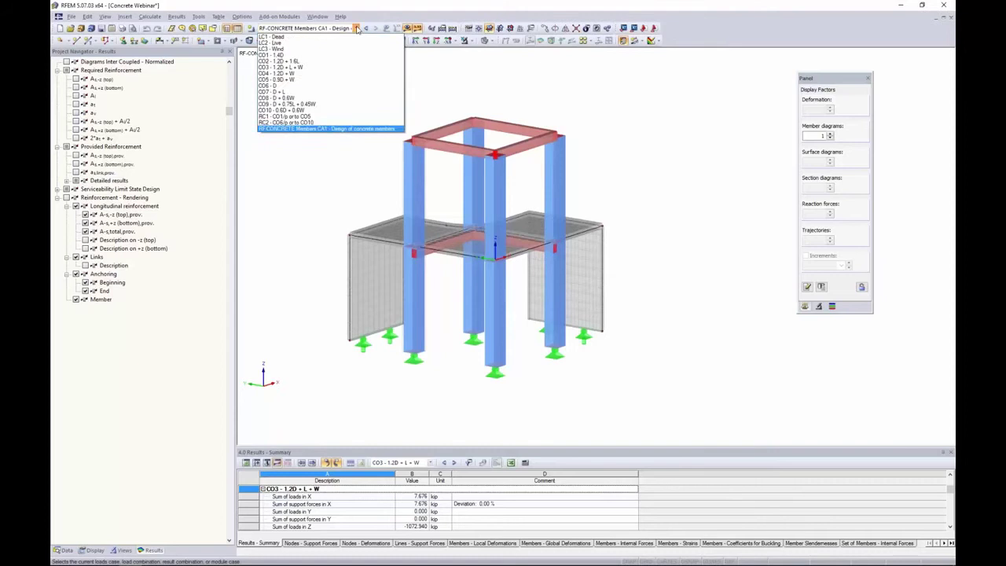
{"action": "left_click", "coordinate": [358, 28]}
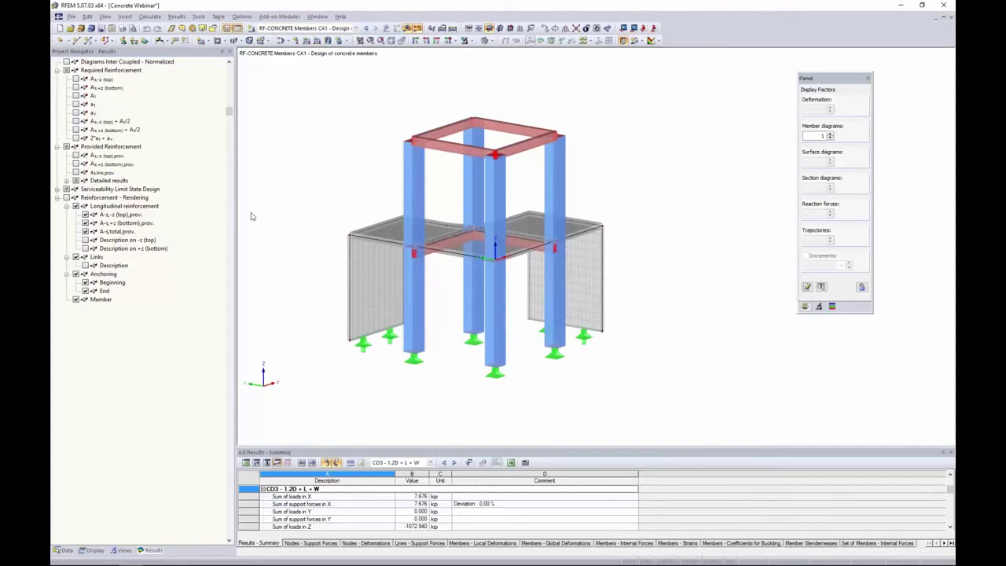
Switch the model to wireframe display and view the required top and bottom longitudinal reinforcement diagrams on the upper beam.
{"action": "left_click", "coordinate": [488, 40]}
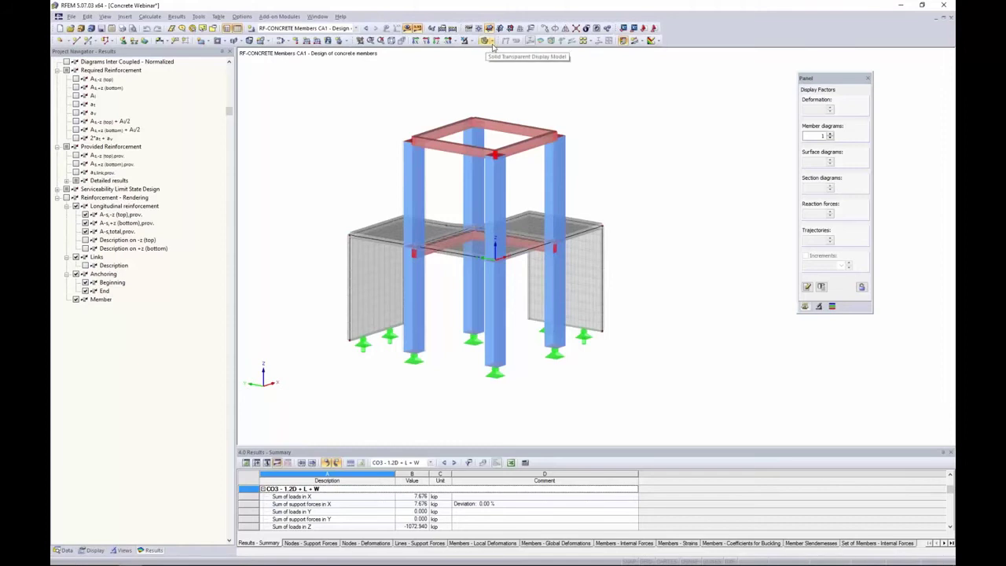
{"action": "left_click", "coordinate": [495, 52]}
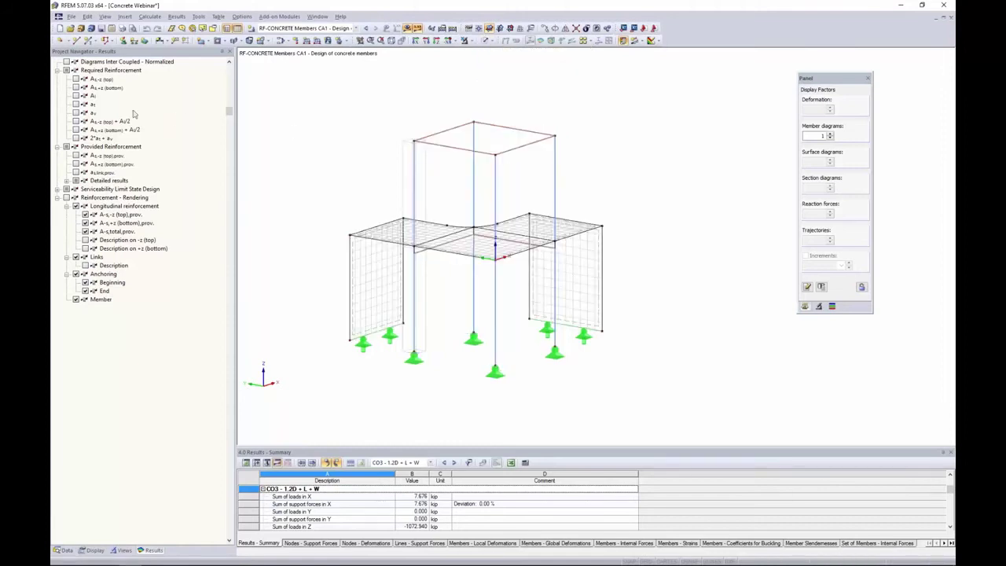
{"action": "left_click", "coordinate": [76, 79]}
{"action": "left_click", "coordinate": [76, 87]}
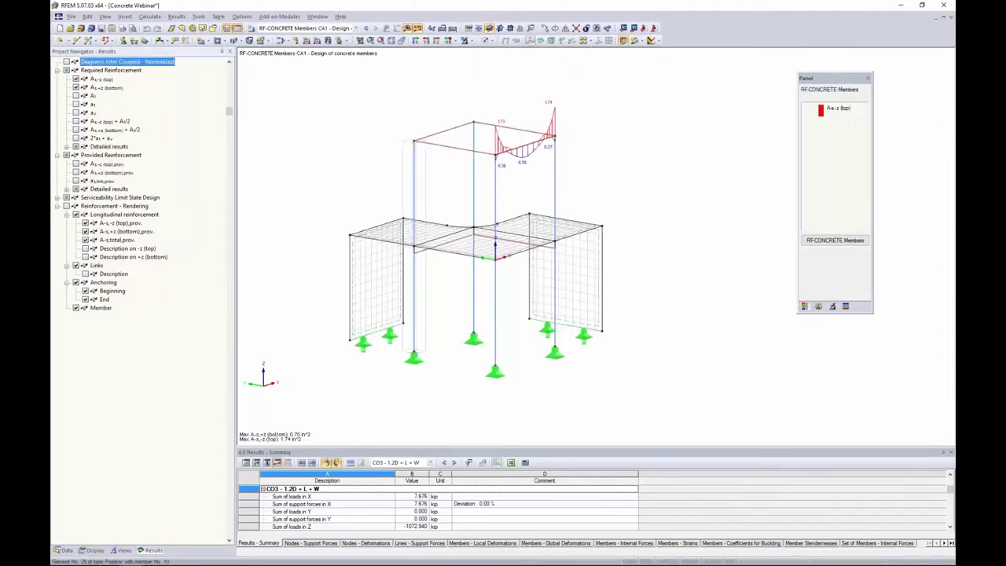
{"action": "scroll", "coordinate": [518, 163], "scroll_direction": "up", "scroll_amount": 3}
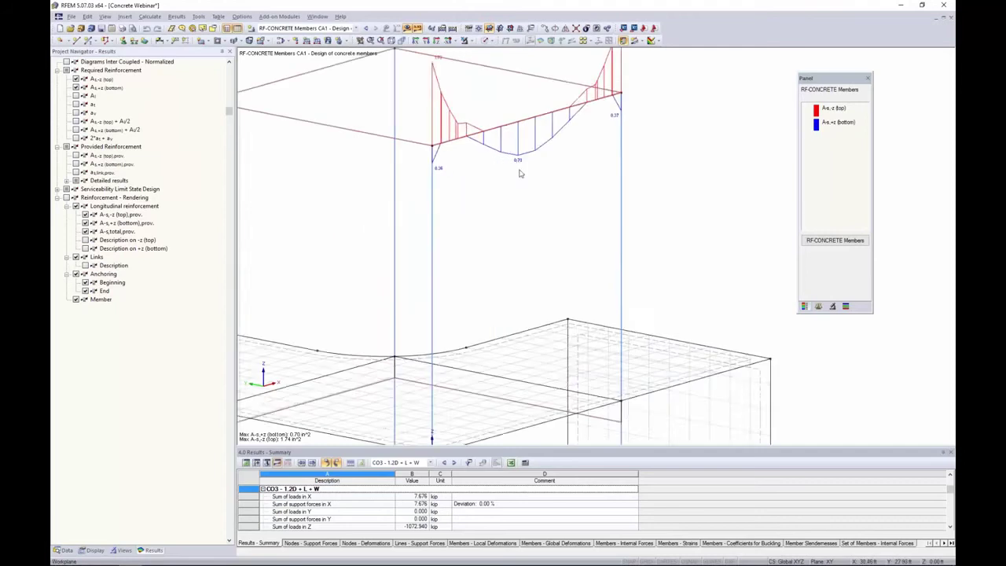
{"action": "middle_click_drag", "start_coordinate": [519, 173], "coordinate": [499, 246]}
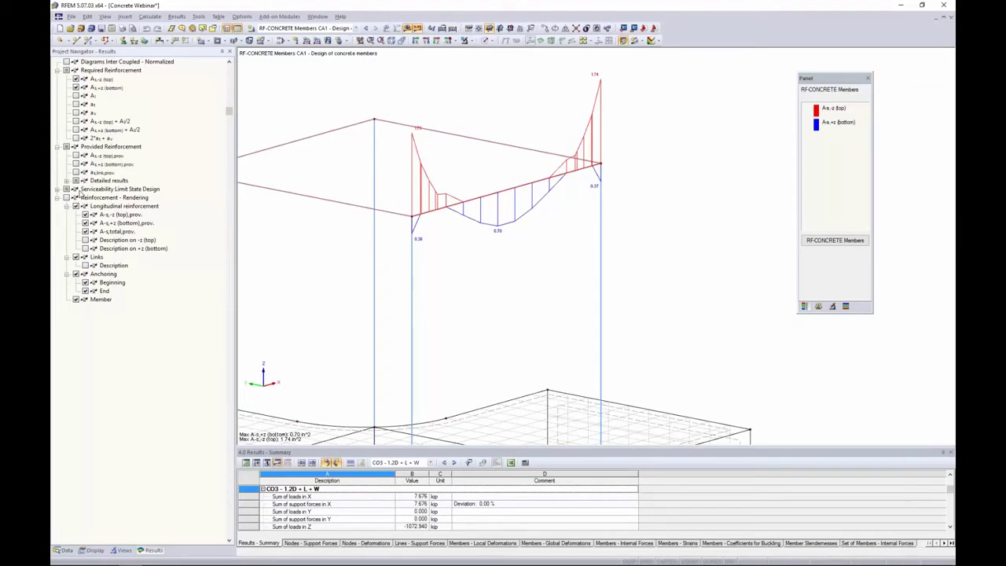
View the required shear reinforcement diagram on the beam, and hide all required reinforcement diagrams.
{"action": "left_click", "coordinate": [76, 112]}
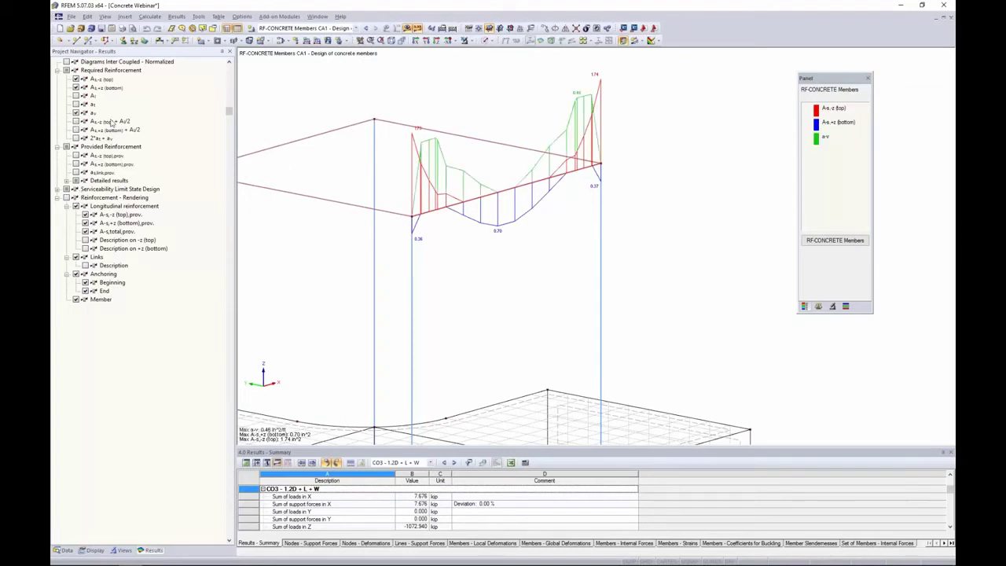
{"action": "left_click", "coordinate": [75, 96]}
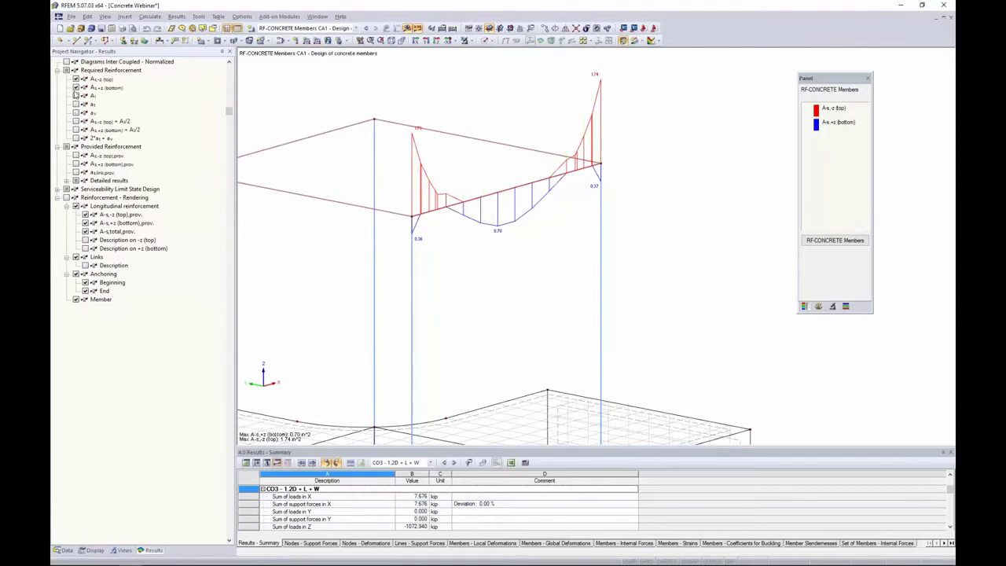
{"action": "left_click", "coordinate": [75, 79]}
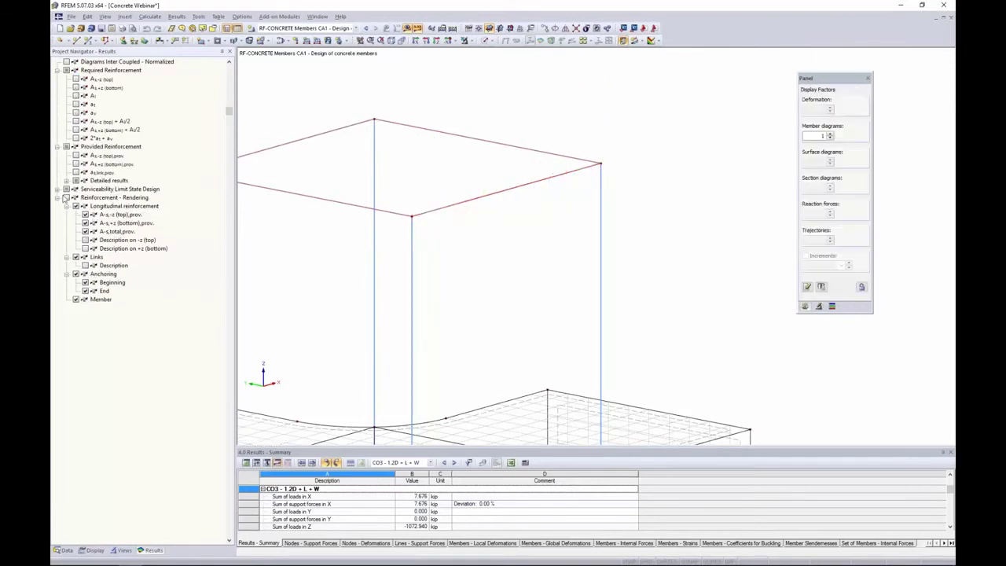
Turn on the 3D reinforcement rendering and inspect the beam's bars, links and hooked ends up close.
{"action": "left_click", "coordinate": [66, 198]}
{"action": "scroll", "coordinate": [422, 225], "scroll_direction": "up", "scroll_amount": 3}
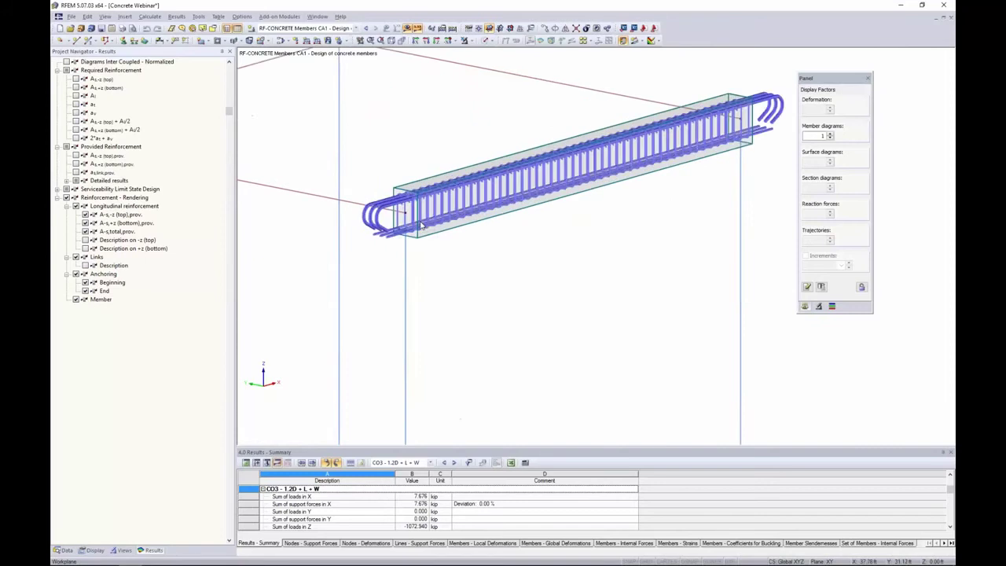
{"action": "scroll", "coordinate": [423, 226], "scroll_direction": "up", "scroll_amount": 1}
{"action": "scroll", "coordinate": [467, 245], "scroll_direction": "down", "scroll_amount": 3}
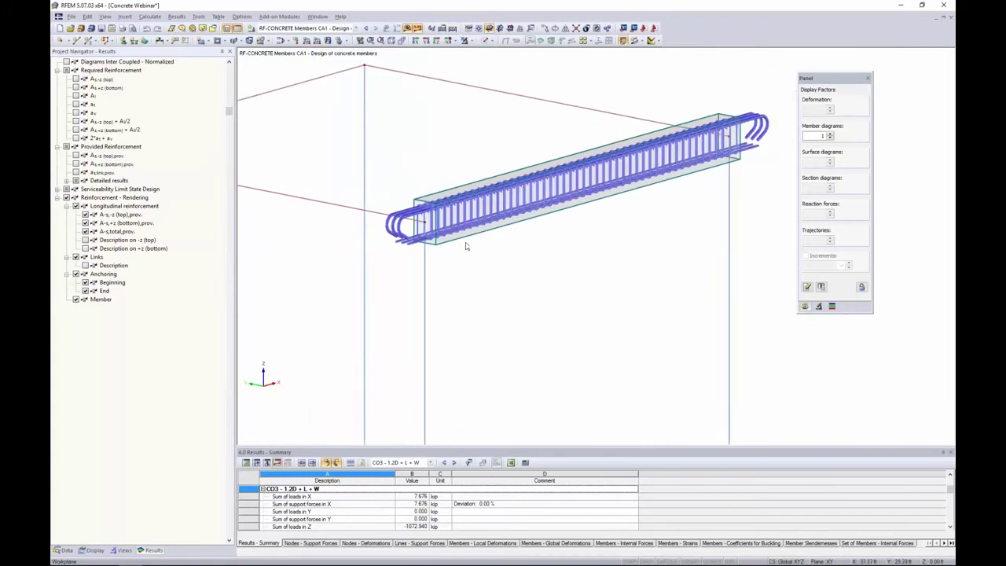
Return the model to the solid transparent display, and inspect the rendered beam reinforcement within the whole frame.
{"action": "left_click", "coordinate": [486, 40]}
{"action": "left_click", "coordinate": [497, 73]}
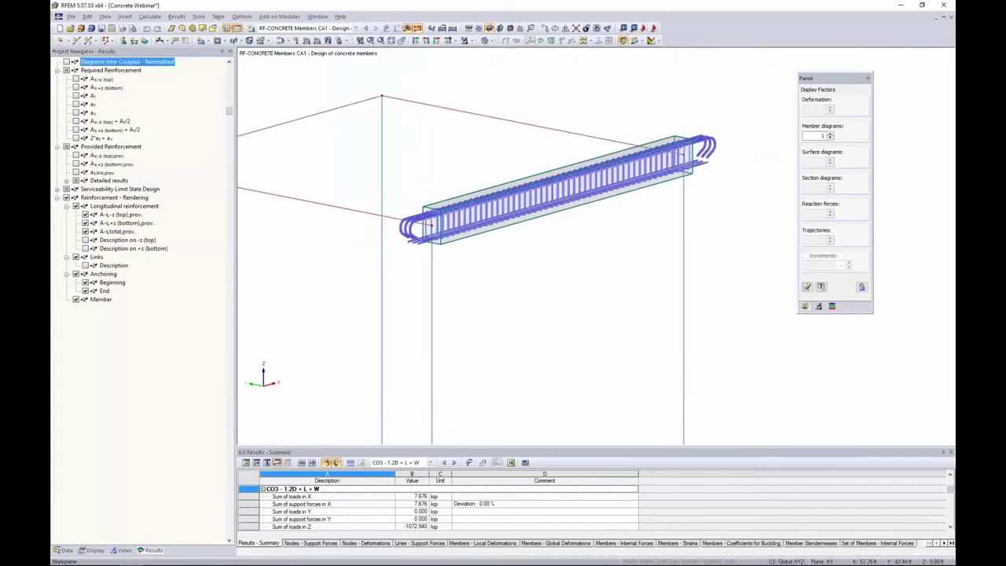
{"action": "scroll", "coordinate": [518, 183], "scroll_direction": "down", "scroll_amount": 5}
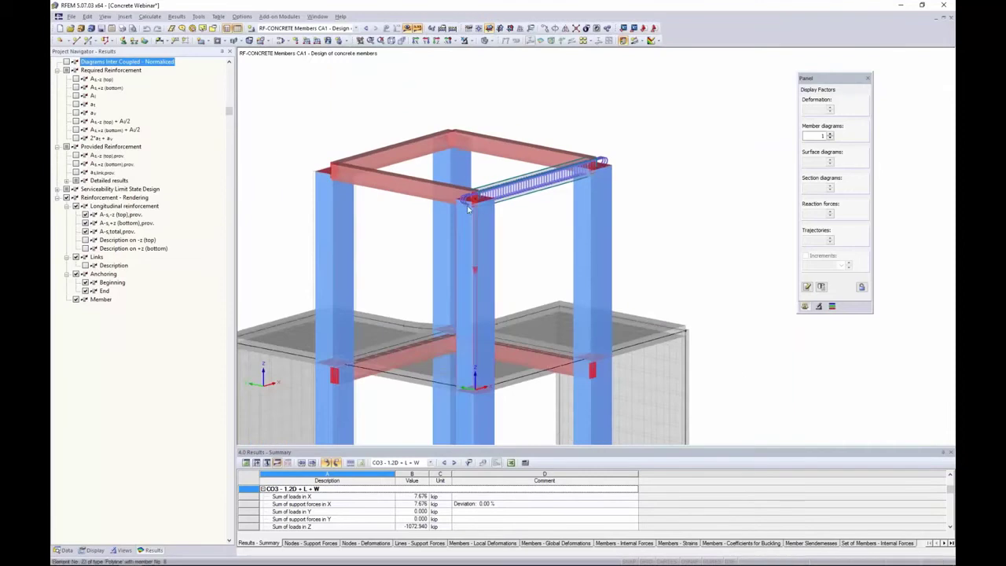
{"action": "scroll", "coordinate": [485, 194], "scroll_direction": "up", "scroll_amount": 4}
{"action": "middle_click_drag", "start_coordinate": [508, 227], "coordinate": [543, 269], "text": "ctrl"}
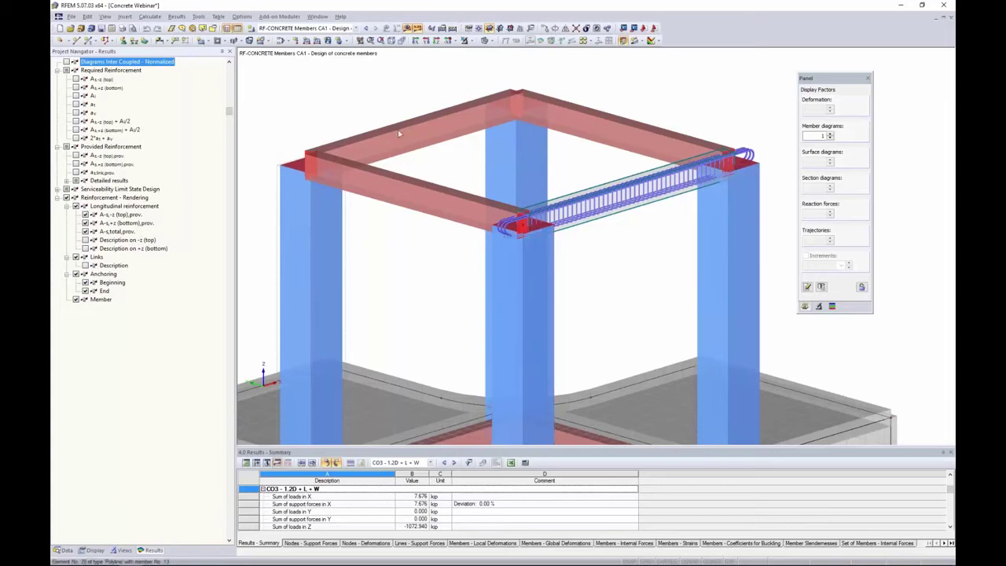
{"action": "scroll", "coordinate": [398, 130], "scroll_direction": "down", "scroll_amount": 3}
{"action": "scroll", "coordinate": [406, 124], "scroll_direction": "down", "scroll_amount": 3}
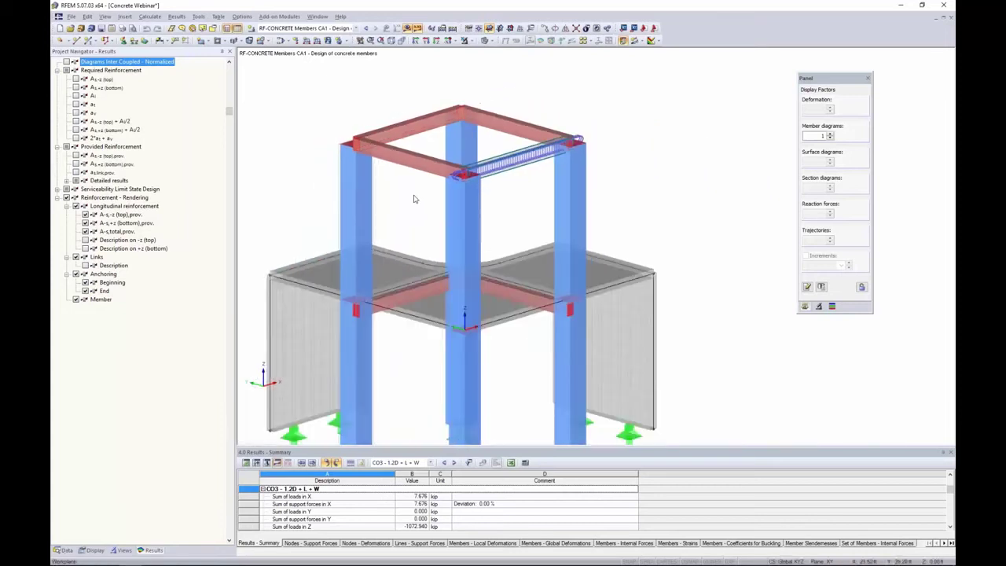
{"action": "middle_click_drag", "start_coordinate": [414, 198], "coordinate": [467, 202], "text": "ctrl"}
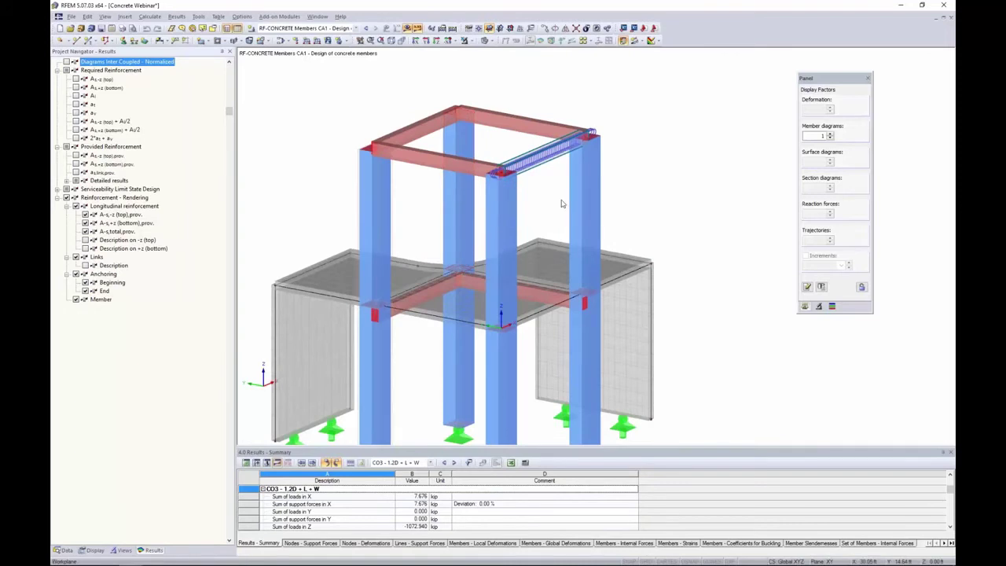
Show the model data with its add-on modules, shift the view to the whole frame, and switch to the PowerPoint slide show.
{"action": "left_click", "coordinate": [58, 551]}
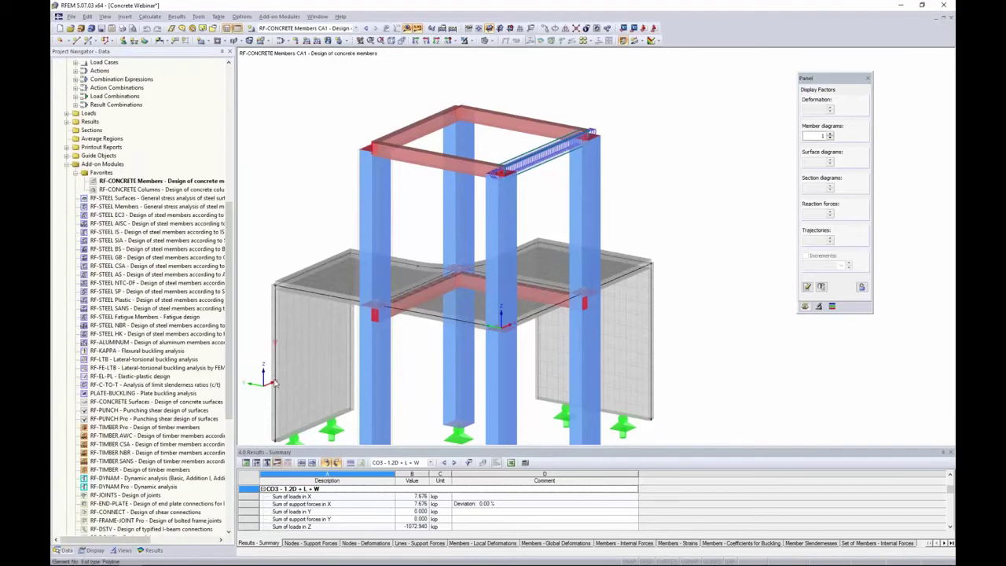
{"action": "middle_click_drag", "start_coordinate": [684, 247], "coordinate": [707, 213]}
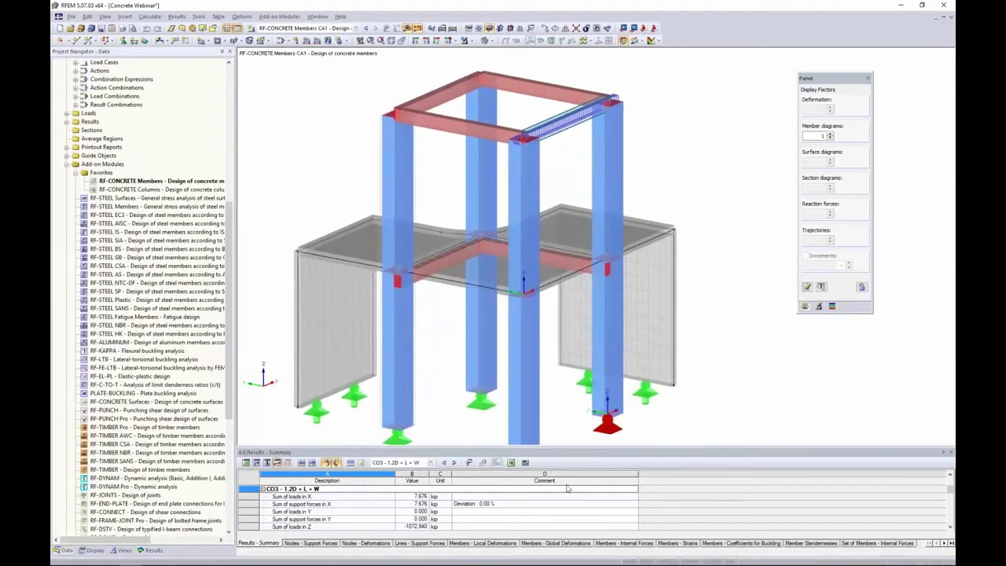
{"action": "key", "text": "alt+Tab"}
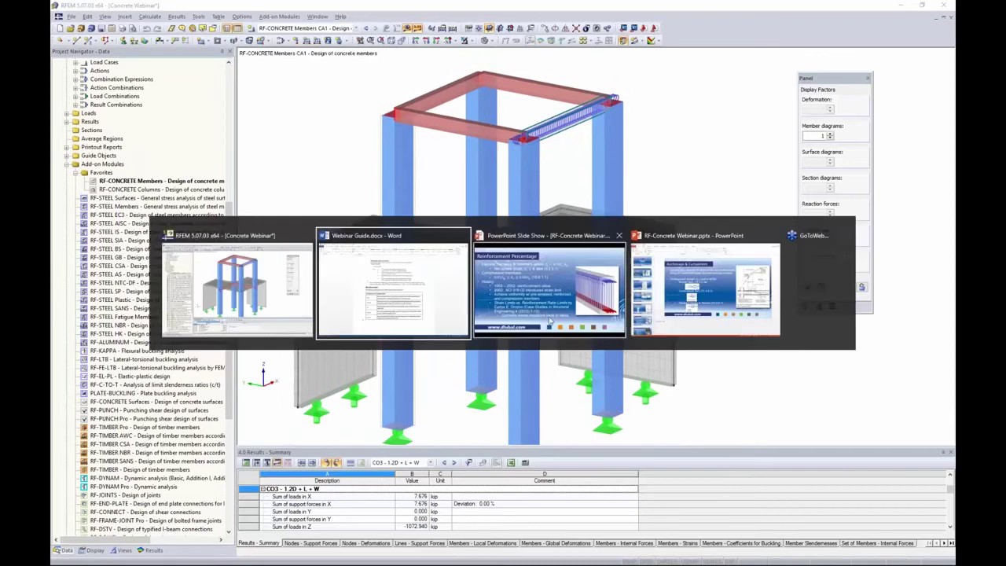
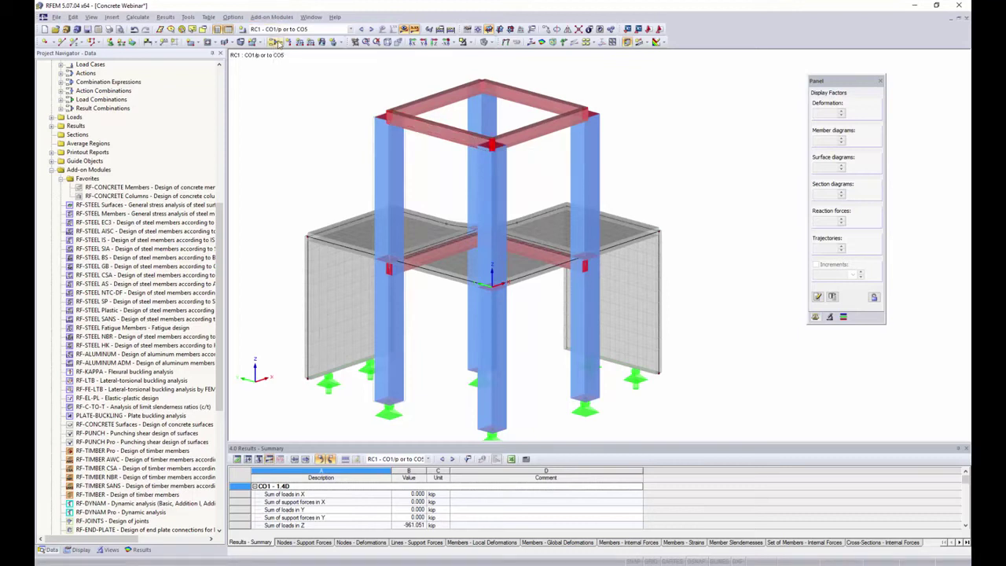
Set the method of analysis of load combinations CO1 through CO10 to geometrically linear analysis.
{"action": "left_click", "coordinate": [273, 43]}
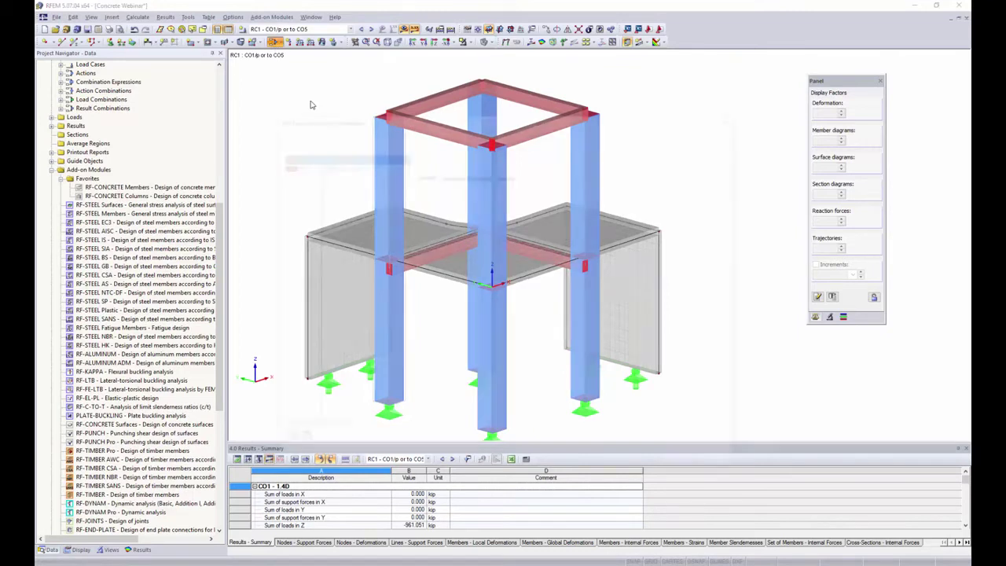
{"action": "left_click_drag", "start_coordinate": [366, 119], "coordinate": [351, 106]}
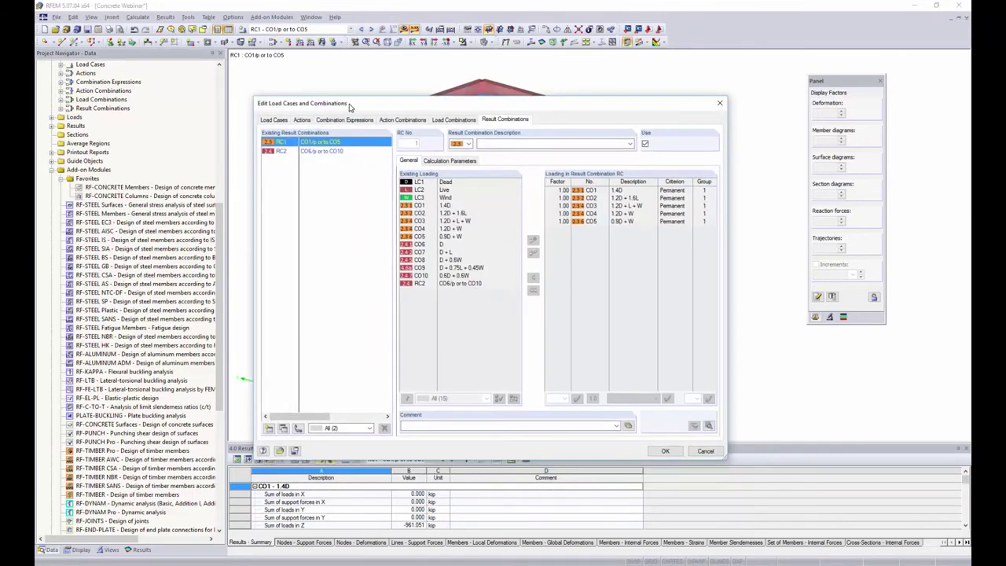
{"action": "left_click", "coordinate": [452, 121]}
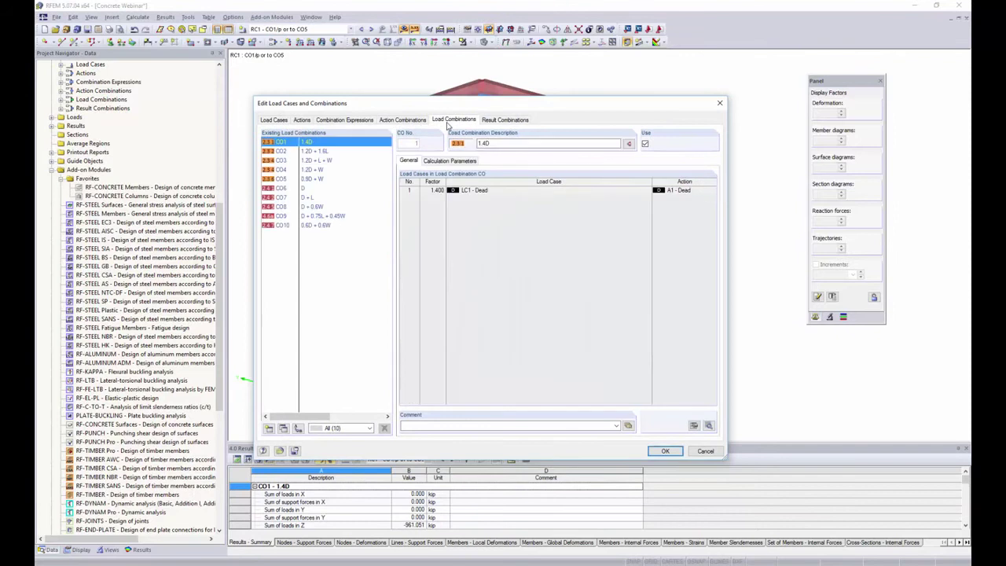
{"action": "left_click", "coordinate": [440, 161]}
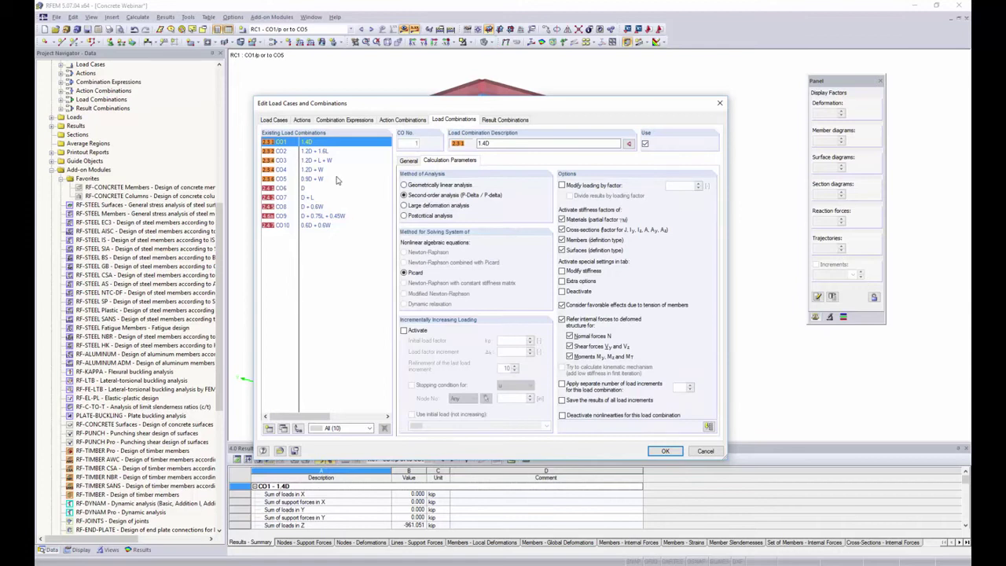
{"action": "left_click", "coordinate": [329, 226], "text": "shift"}
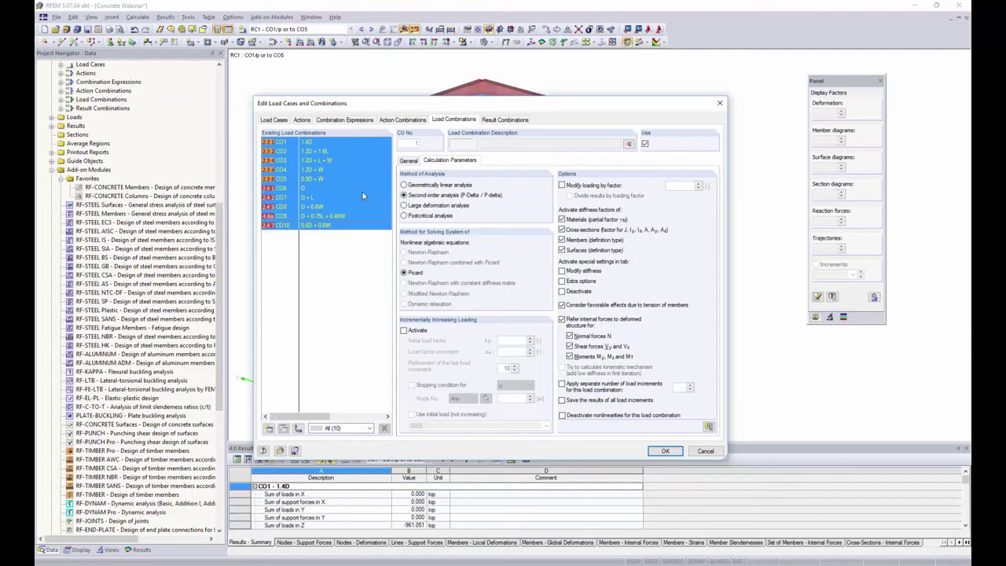
{"action": "left_click", "coordinate": [406, 185]}
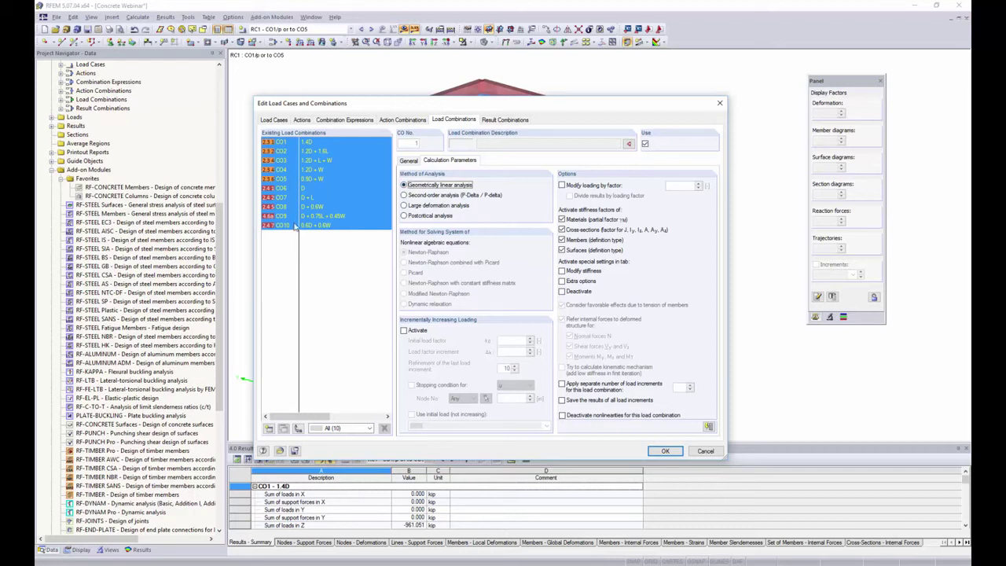
{"action": "left_click", "coordinate": [351, 218]}
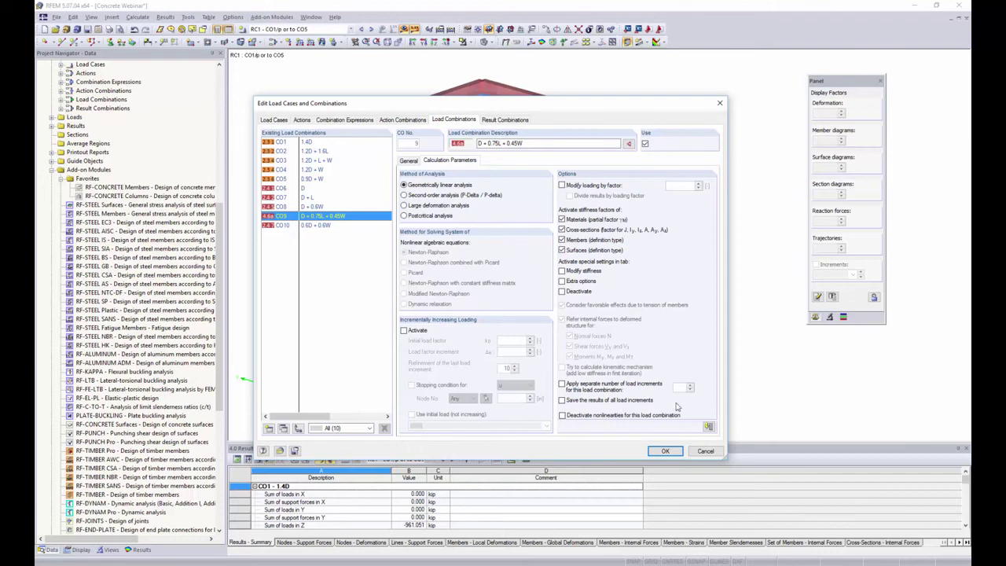
{"action": "left_click", "coordinate": [667, 452]}
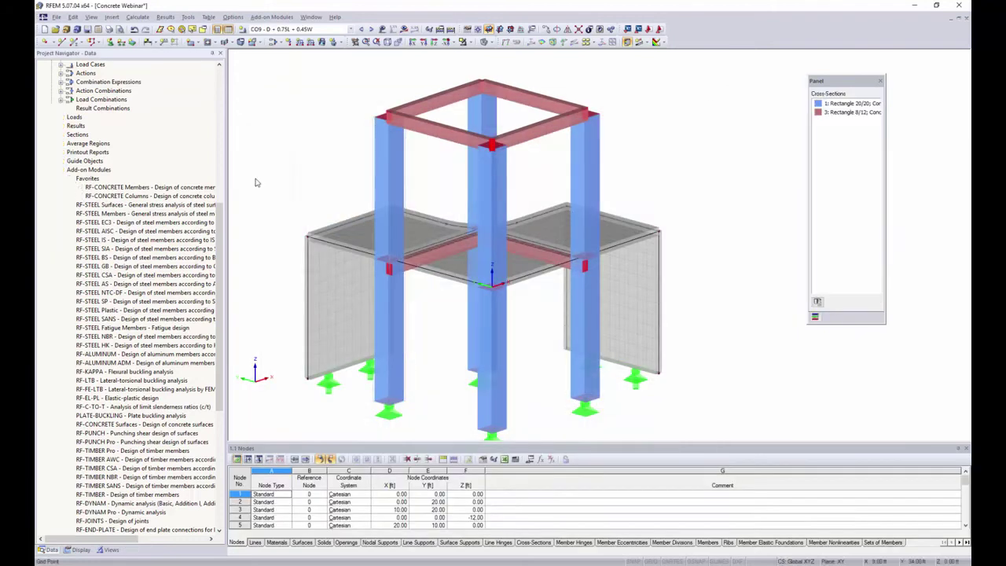
View the RF-CONCRETE Columns general data, close the module, and switch the model to wireframe display to examine a column's members.
{"action": "double_click", "coordinate": [126, 196]}
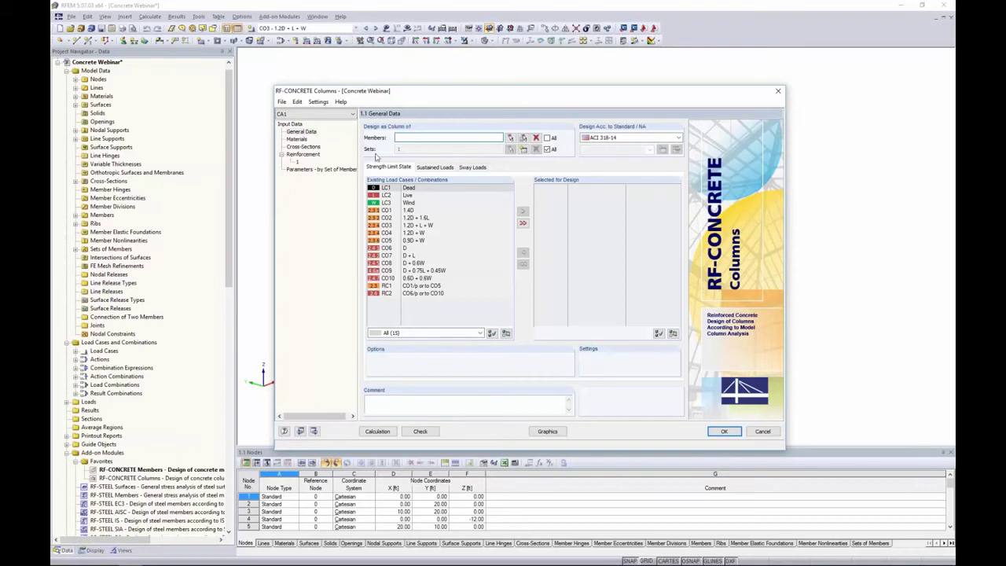
{"action": "left_click", "coordinate": [724, 431]}
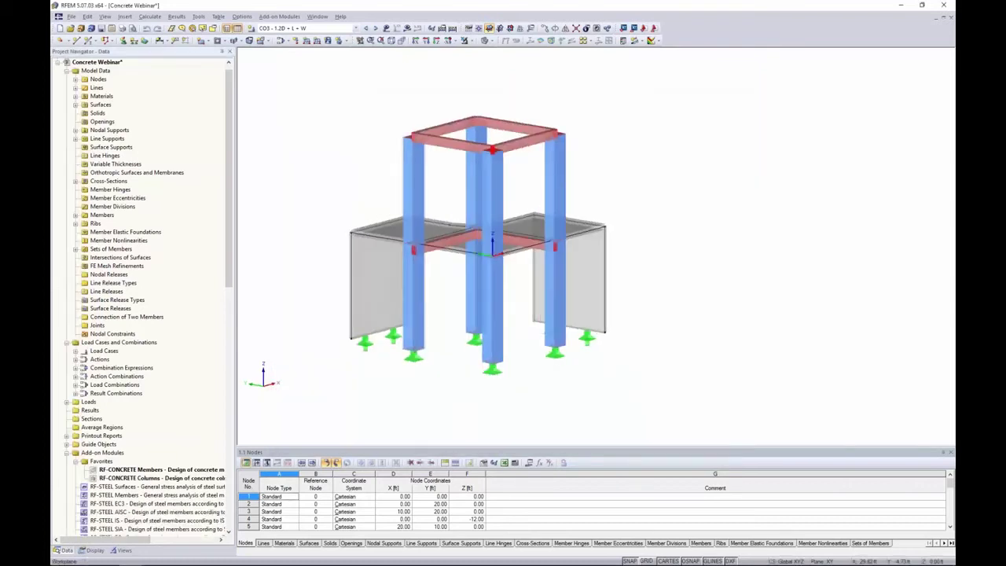
{"action": "left_click", "coordinate": [487, 40]}
{"action": "left_click", "coordinate": [495, 52]}
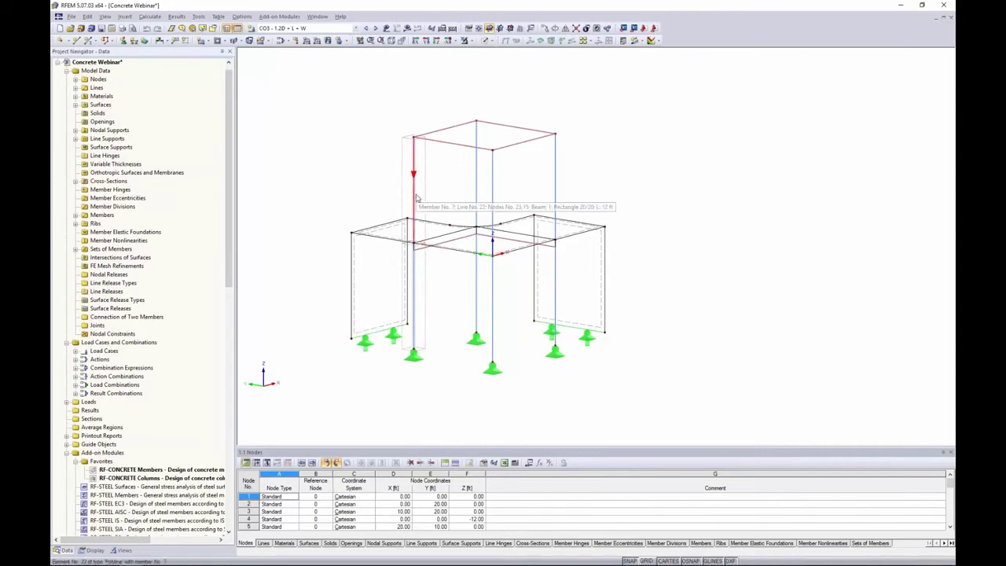
{"action": "middle_click_drag", "start_coordinate": [419, 217], "coordinate": [404, 213], "text": "ctrl"}
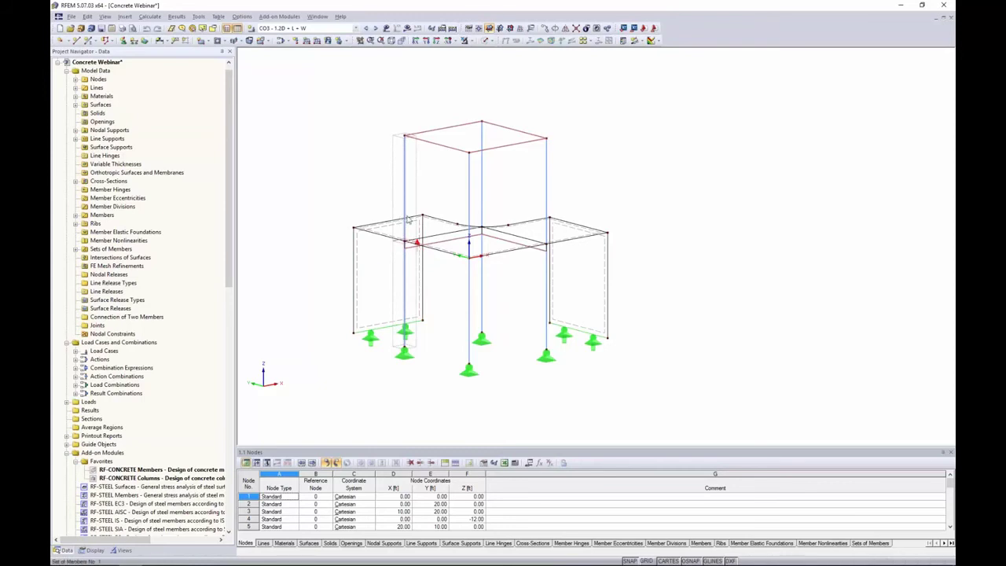
{"action": "right_click", "coordinate": [407, 270]}
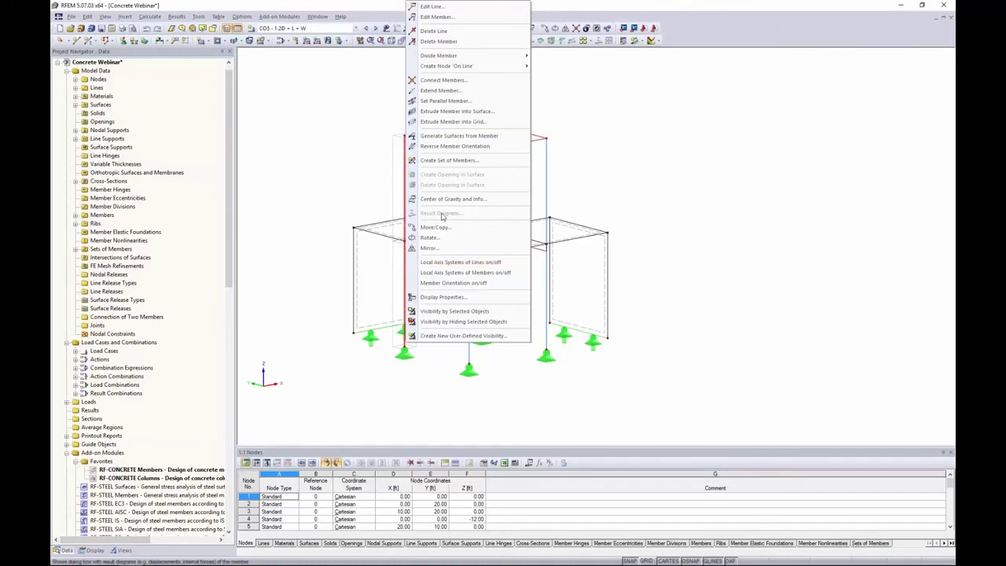
{"action": "left_click", "coordinate": [446, 162]}
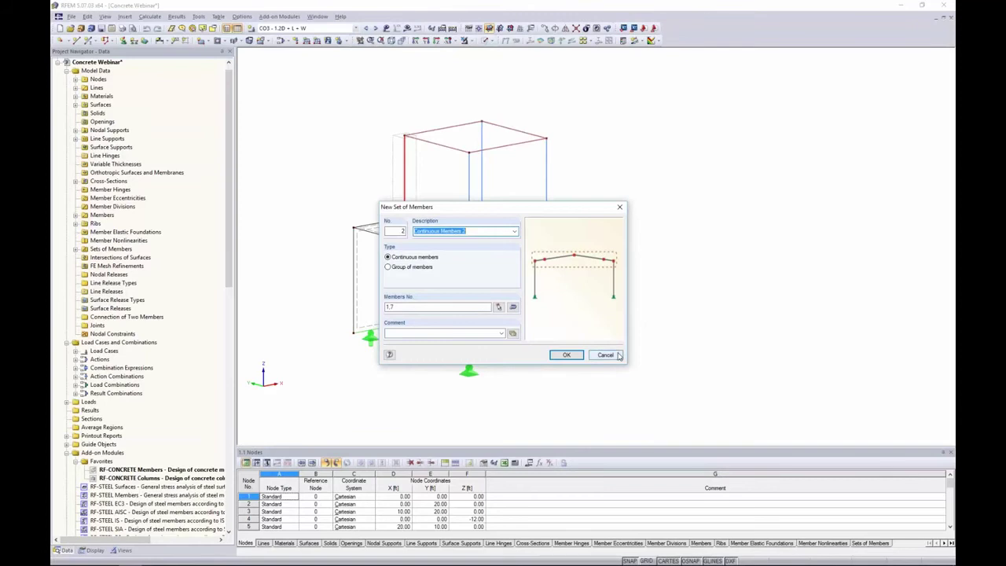
{"action": "left_click", "coordinate": [619, 355]}
Reopen RF-CONCRETE Columns and turn off the design of all sets of members, leaving set 1 as the column to design.
{"action": "double_click", "coordinate": [160, 479]}
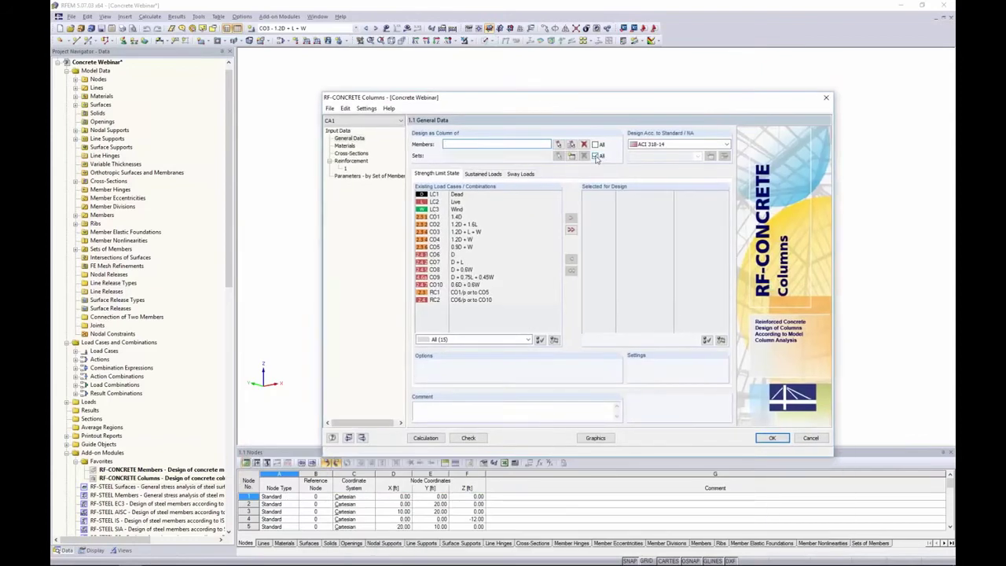
{"action": "left_click", "coordinate": [596, 156]}
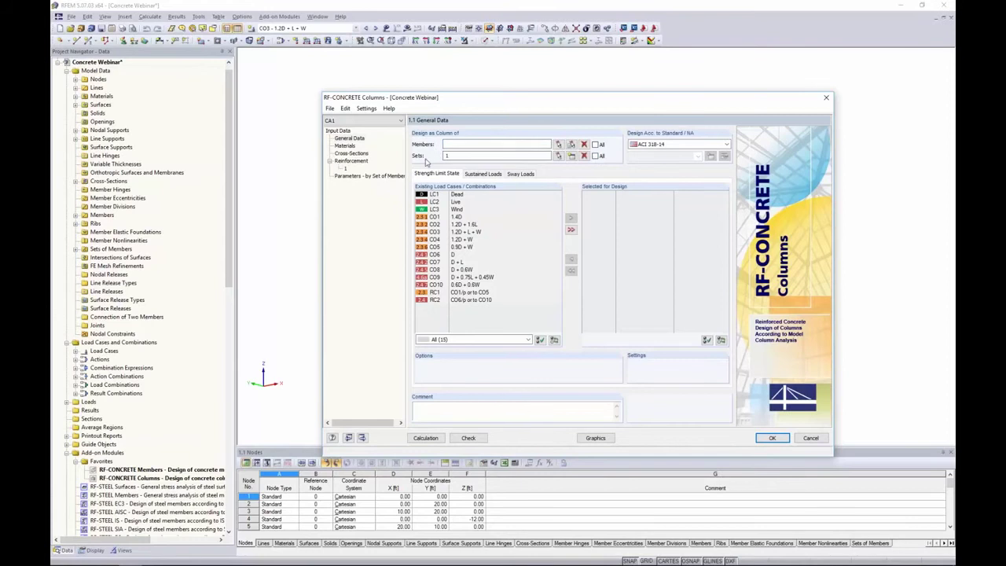
{"action": "mouse_move", "coordinate": [449, 100]}
{"action": "left_mouse_down"}
{"action": "mouse_move", "coordinate": [696, 134]}
{"action": "mouse_move", "coordinate": [396, 109]}
{"action": "mouse_move", "coordinate": [460, 107]}
{"action": "left_mouse_up"}
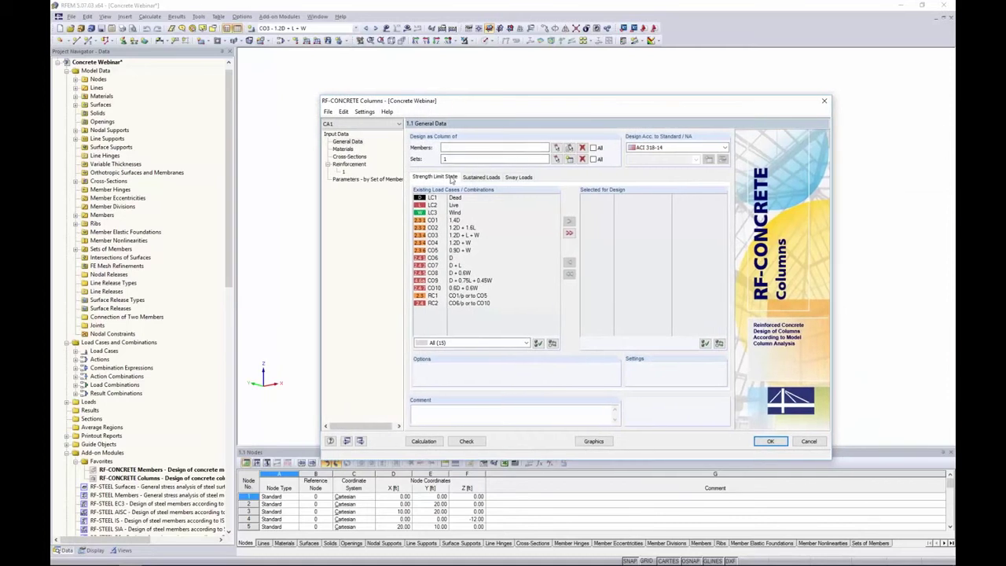
Select load combinations CO1 through CO5 for the strength limit state design.
{"action": "left_click", "coordinate": [459, 222]}
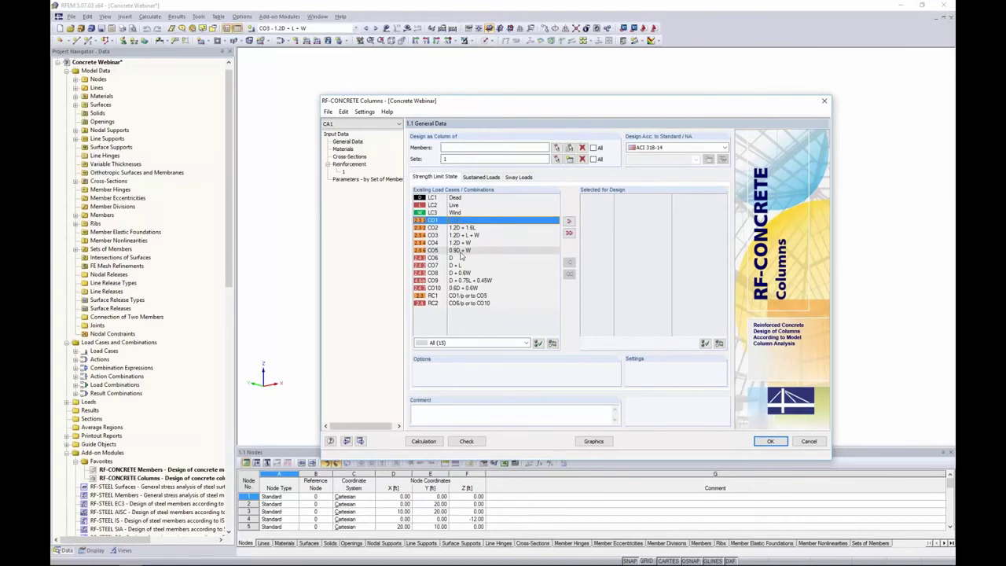
{"action": "left_click", "coordinate": [461, 251], "text": "shift"}
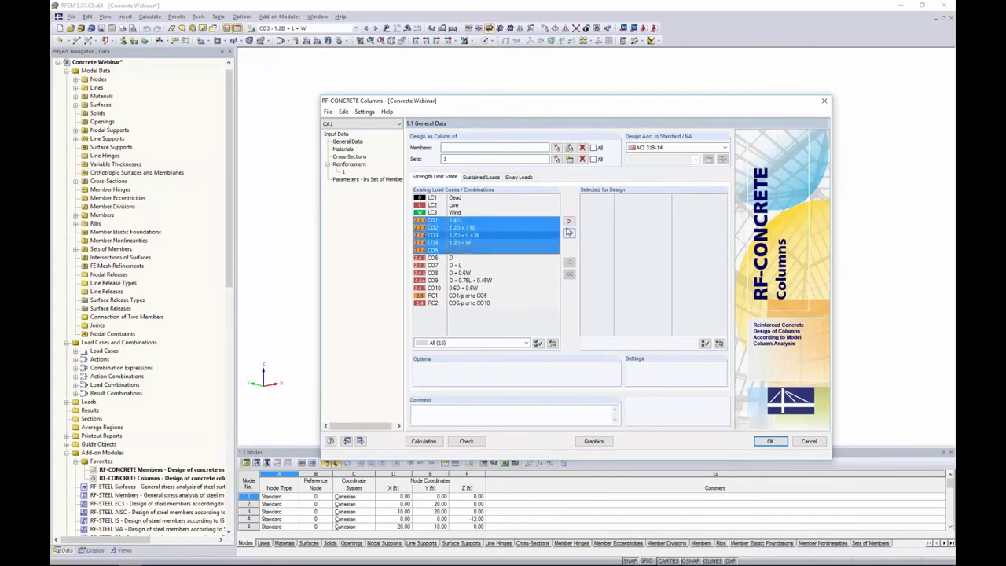
{"action": "left_click", "coordinate": [568, 221]}
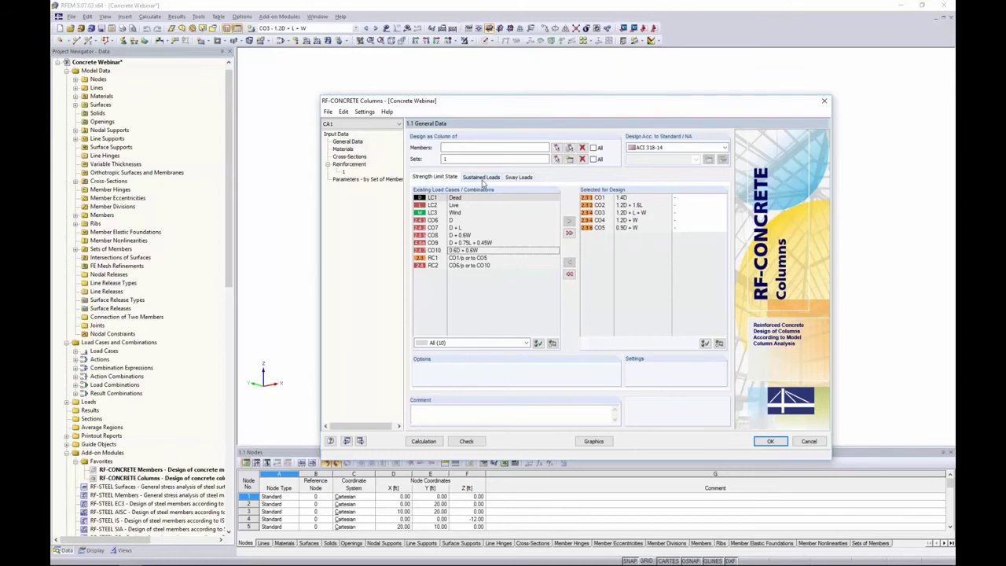
Switch to PowerPoint, start the slide show, and read the "RF-CONCRETE Column - Loads" slide on strength, sustained and sway loads.
{"action": "key", "text": "alt+Tab"}
{"action": "key", "text": "alt+Tab"}
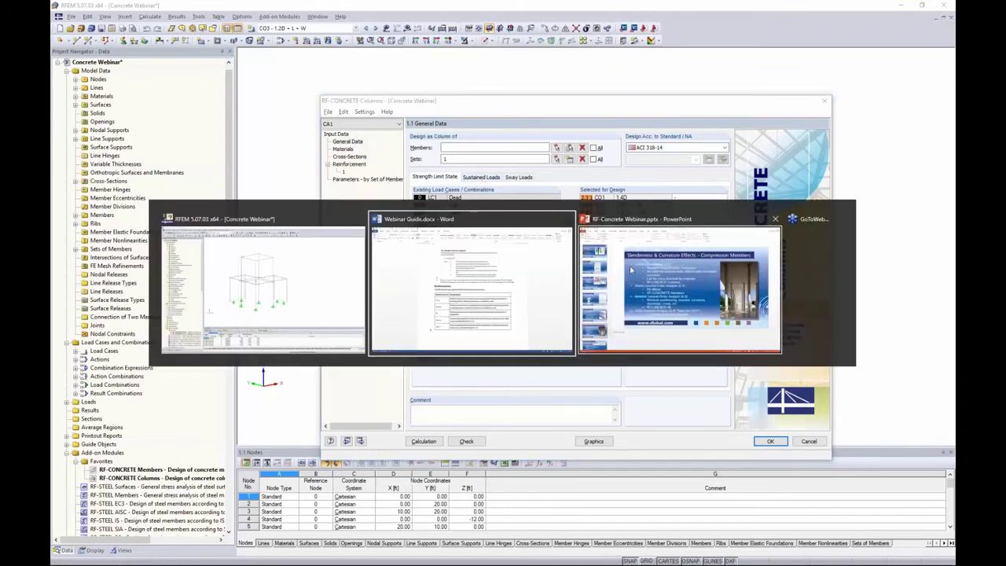
{"action": "key", "text": "Right"}
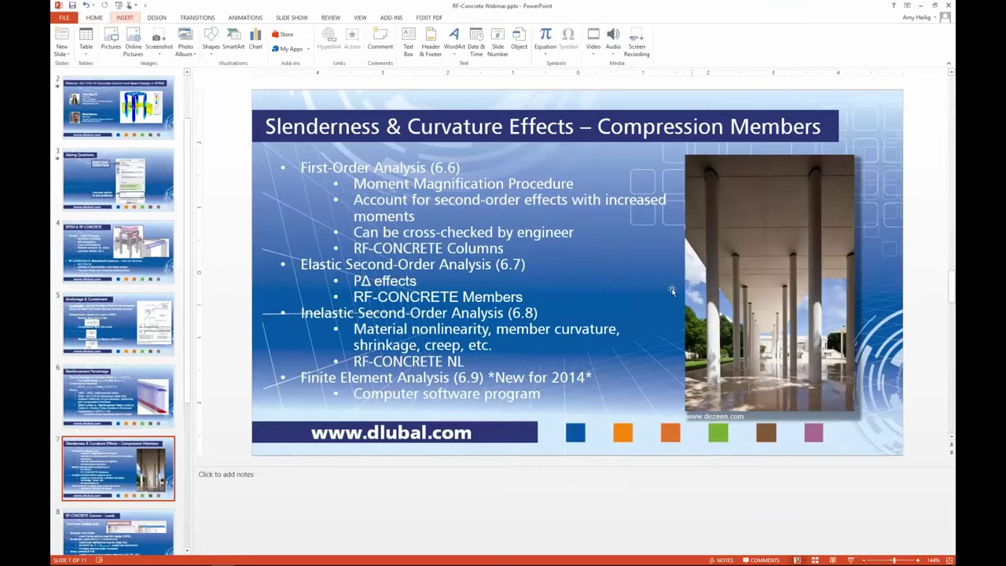
{"action": "left_click", "coordinate": [850, 561]}
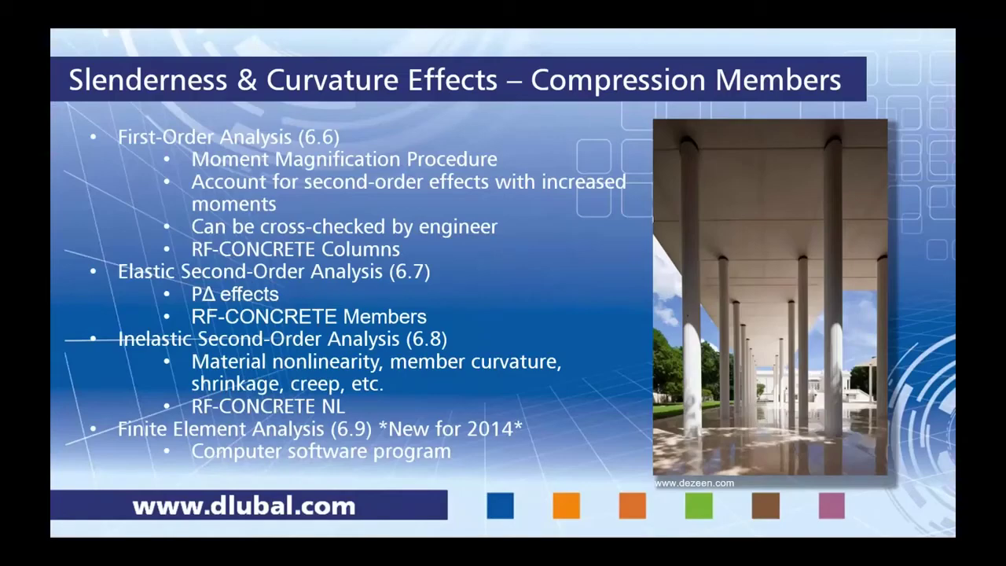
{"action": "key", "text": "Right"}
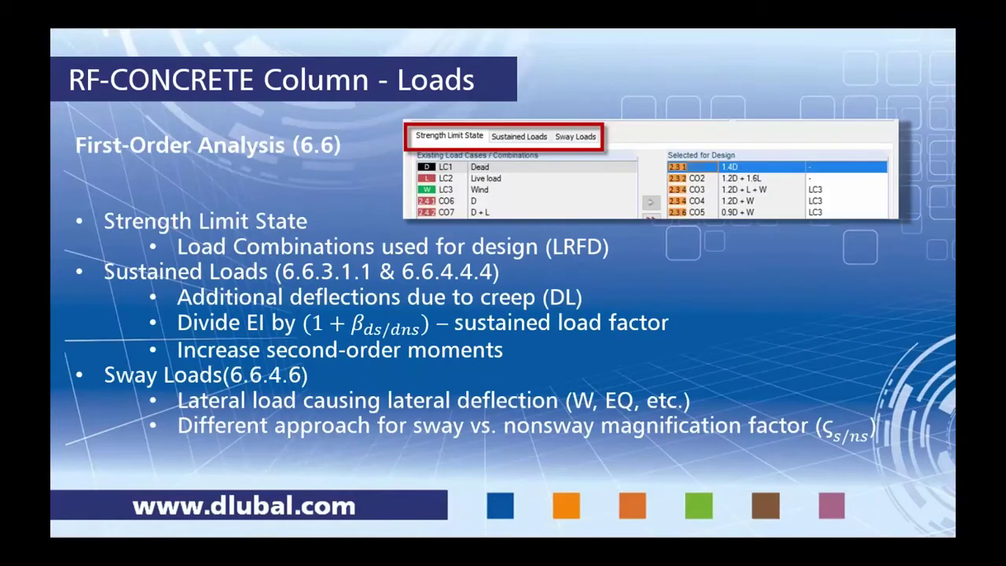
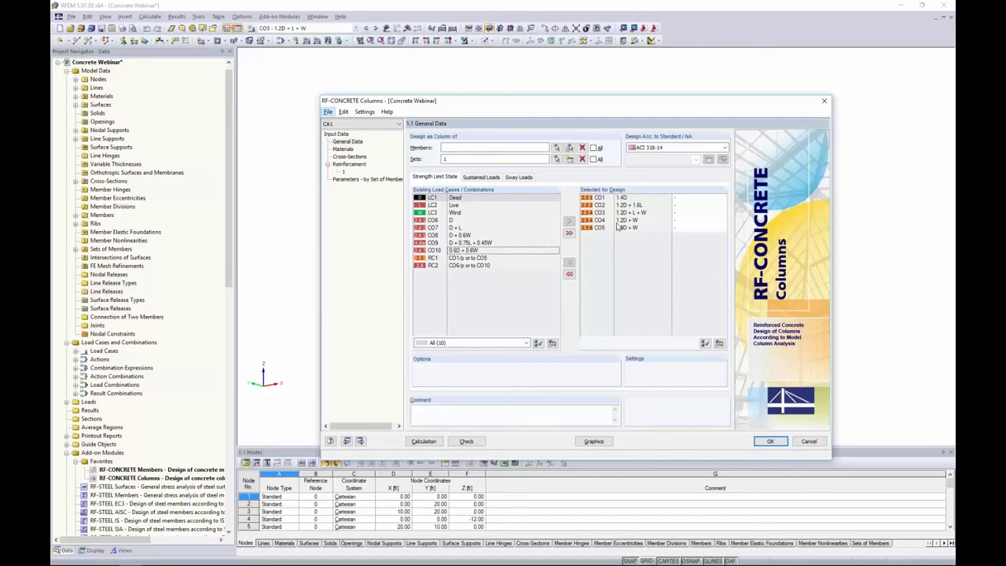
Assign LC1 Dead as the sustained load and LC3 Wind as the sway load for the column design.
{"action": "left_click", "coordinate": [477, 178]}
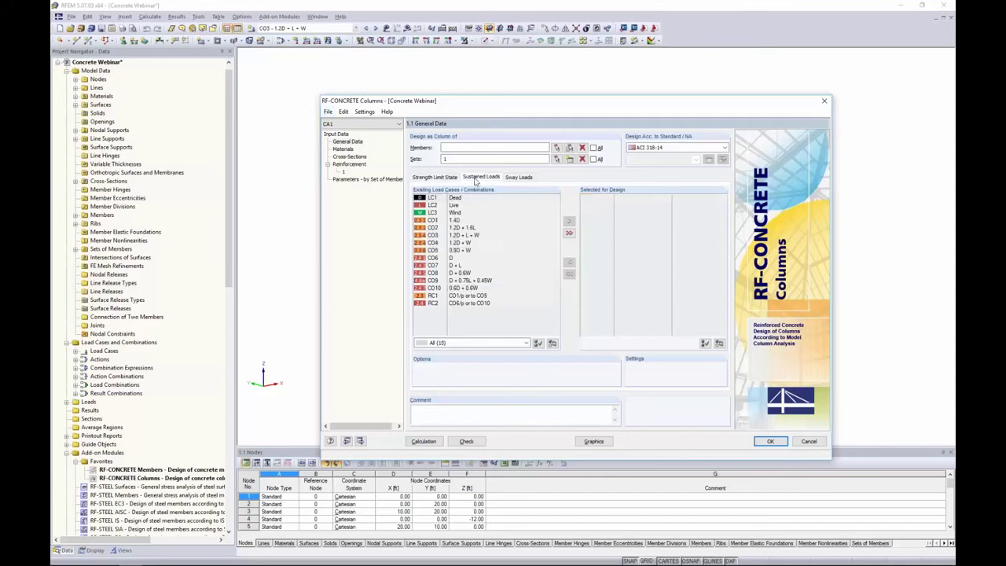
{"action": "double_click", "coordinate": [459, 198]}
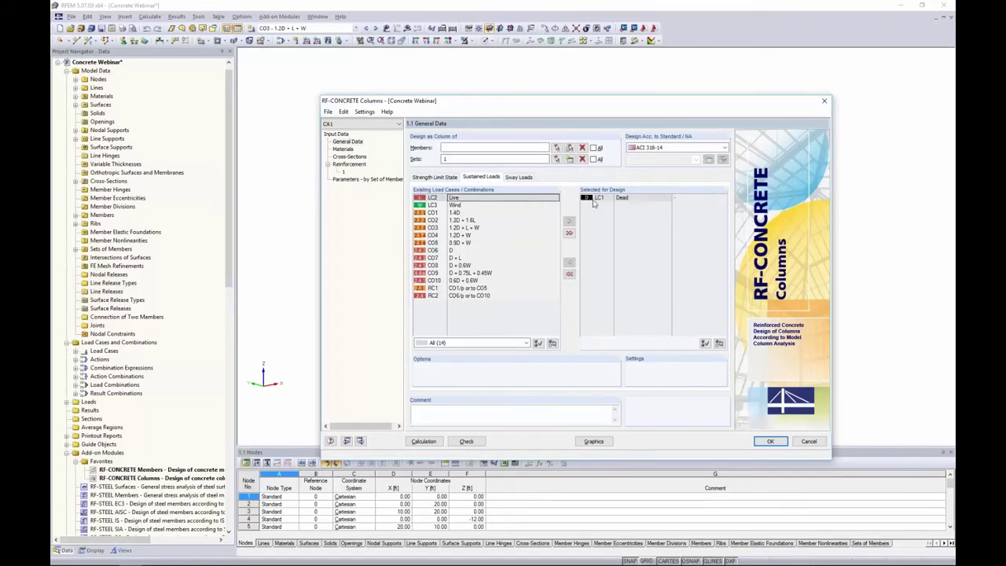
{"action": "left_click", "coordinate": [521, 177]}
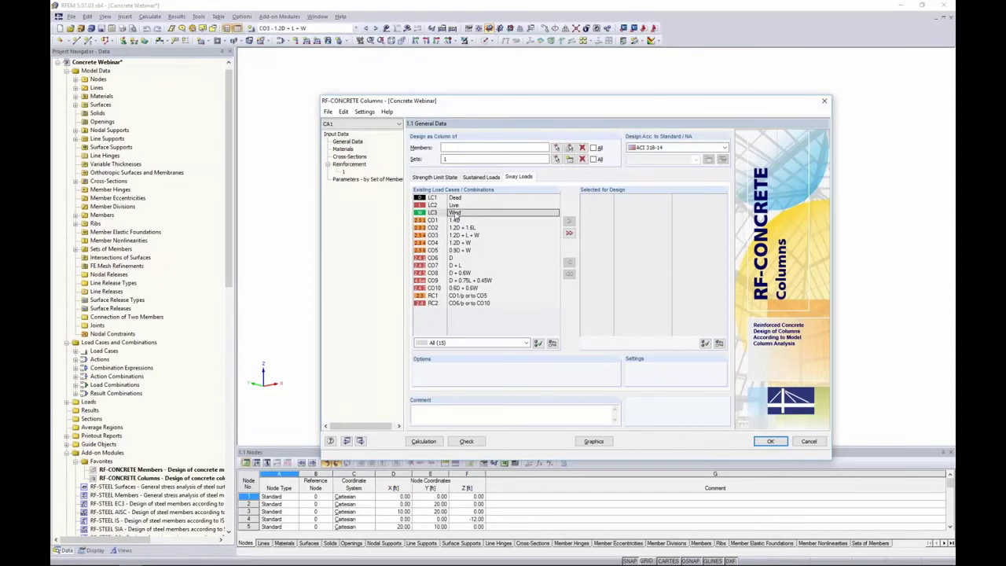
{"action": "double_click", "coordinate": [459, 212]}
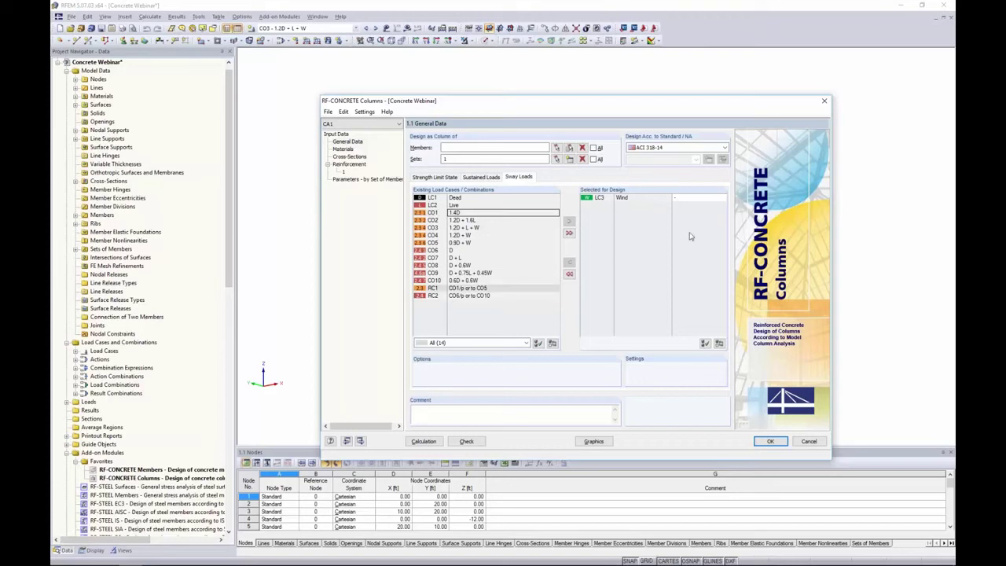
Assign wind load case LC3 as the sway load of strength combinations CO3, CO4 and CO5.
{"action": "left_click", "coordinate": [437, 178]}
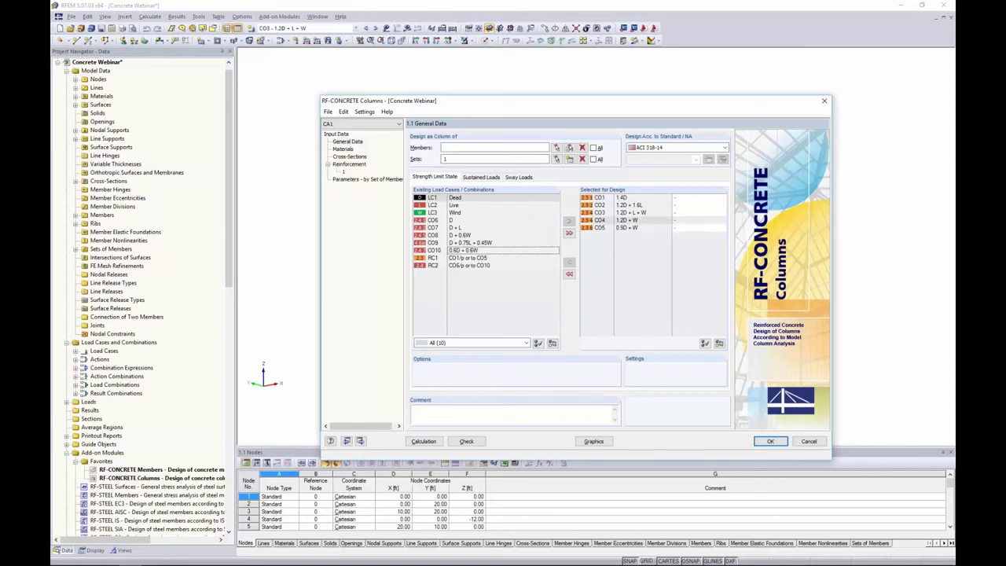
{"action": "left_click", "coordinate": [679, 213]}
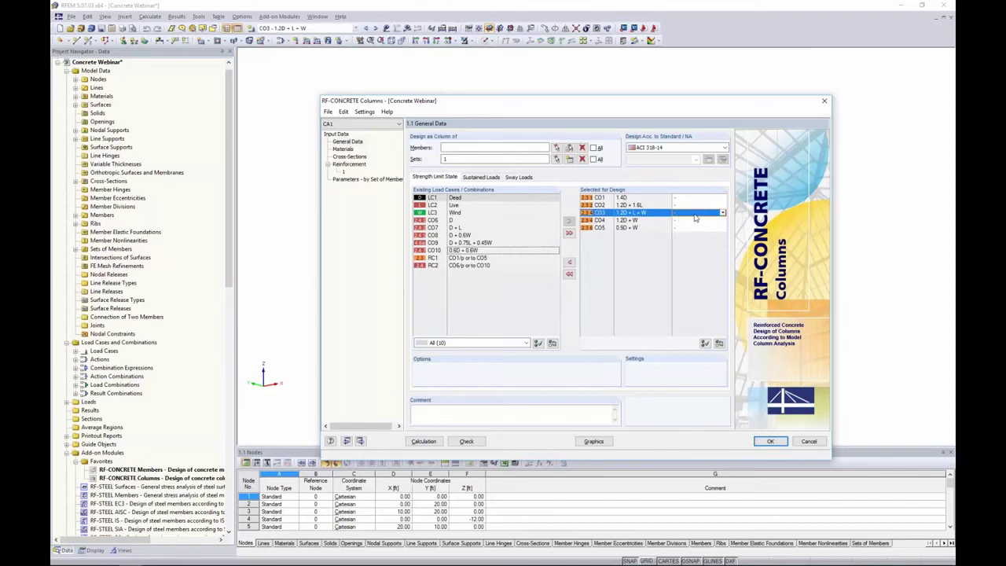
{"action": "left_click", "coordinate": [722, 213]}
{"action": "left_click", "coordinate": [717, 227]}
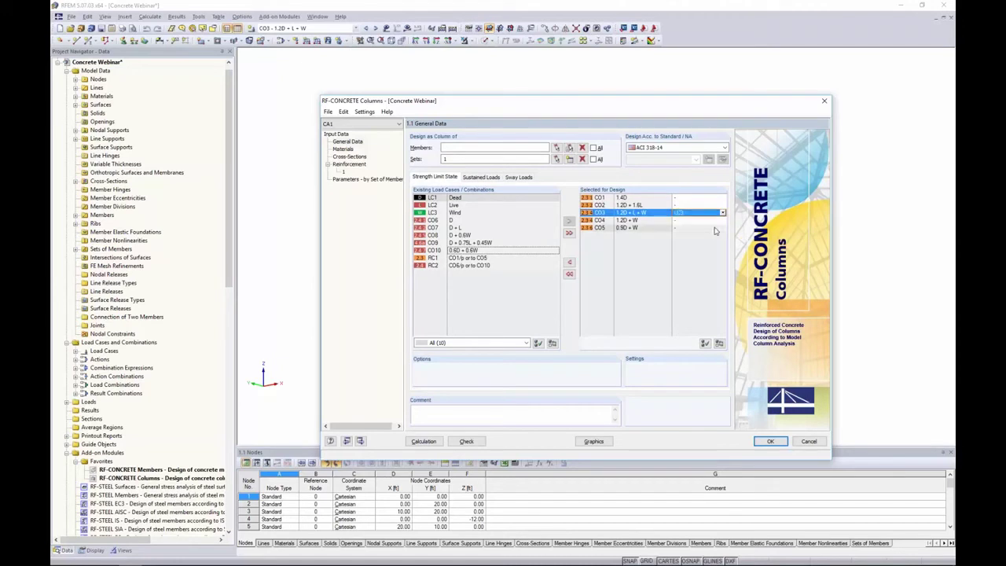
{"action": "left_click", "coordinate": [713, 221]}
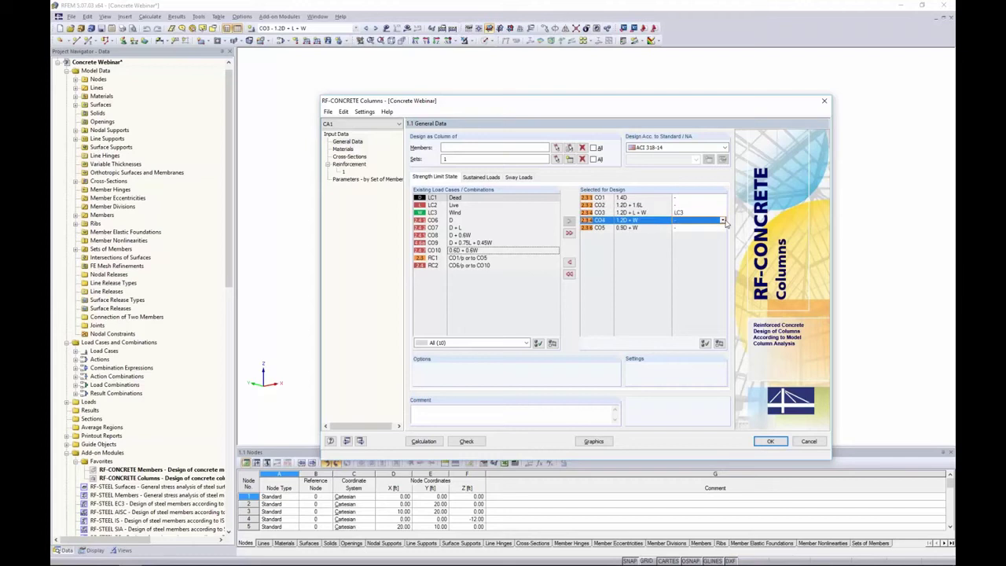
{"action": "left_click", "coordinate": [723, 221]}
{"action": "left_click", "coordinate": [719, 235]}
{"action": "left_click", "coordinate": [714, 228]}
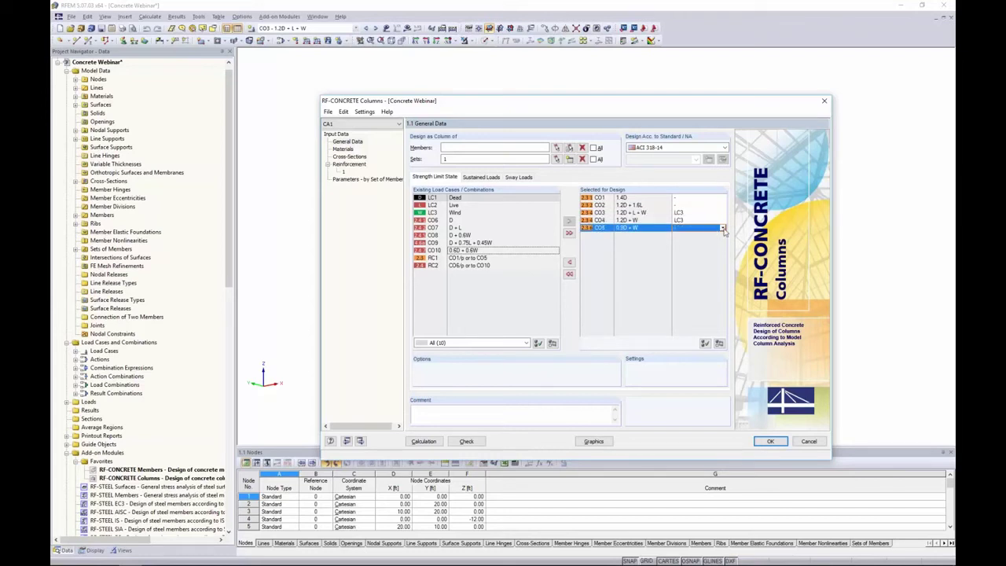
{"action": "left_click", "coordinate": [723, 228]}
{"action": "left_click", "coordinate": [718, 243]}
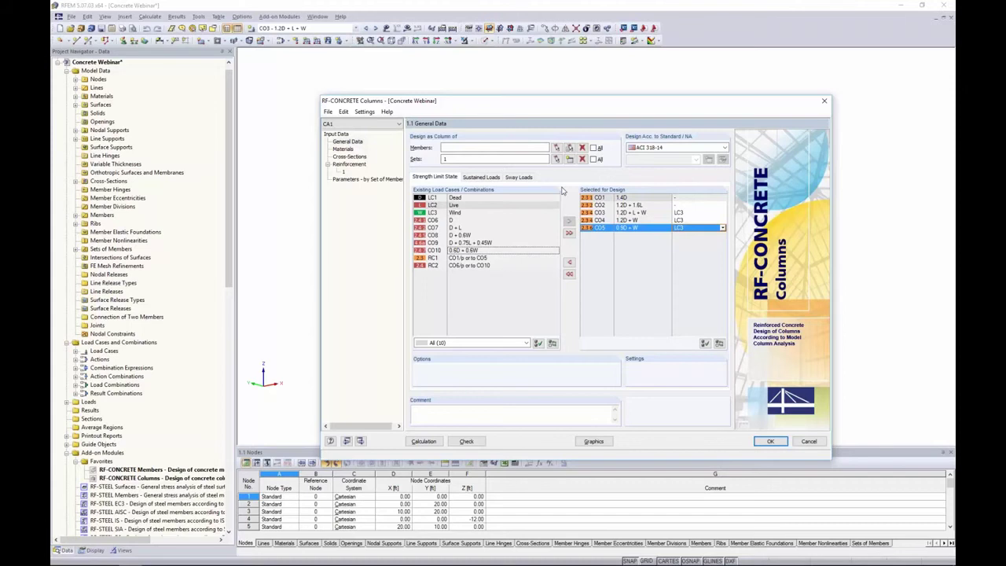
Review the column's materials and cross-section, and limit the possible longitudinal bars to #4, #5 and #6.
{"action": "left_click", "coordinate": [344, 149]}
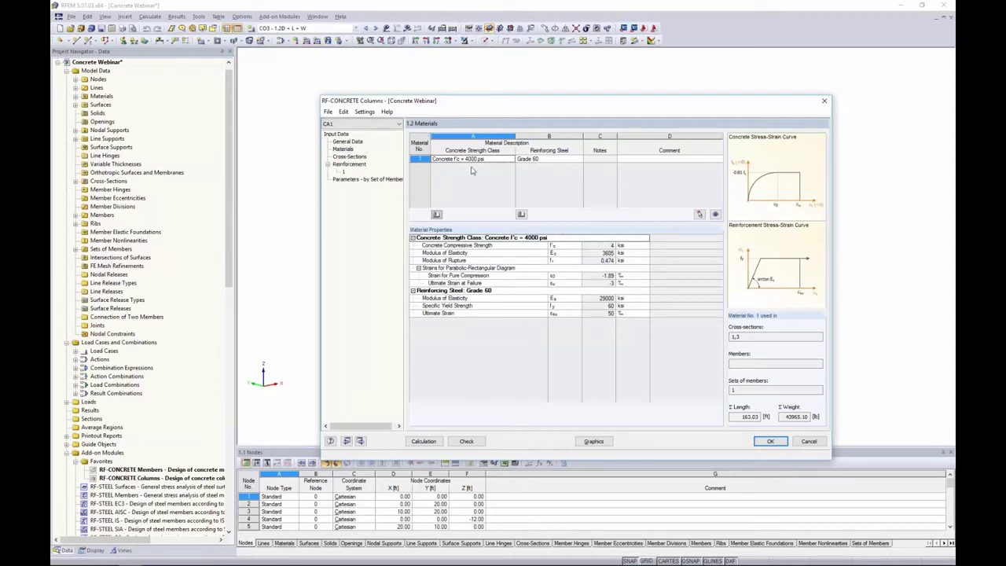
{"action": "left_click", "coordinate": [350, 156]}
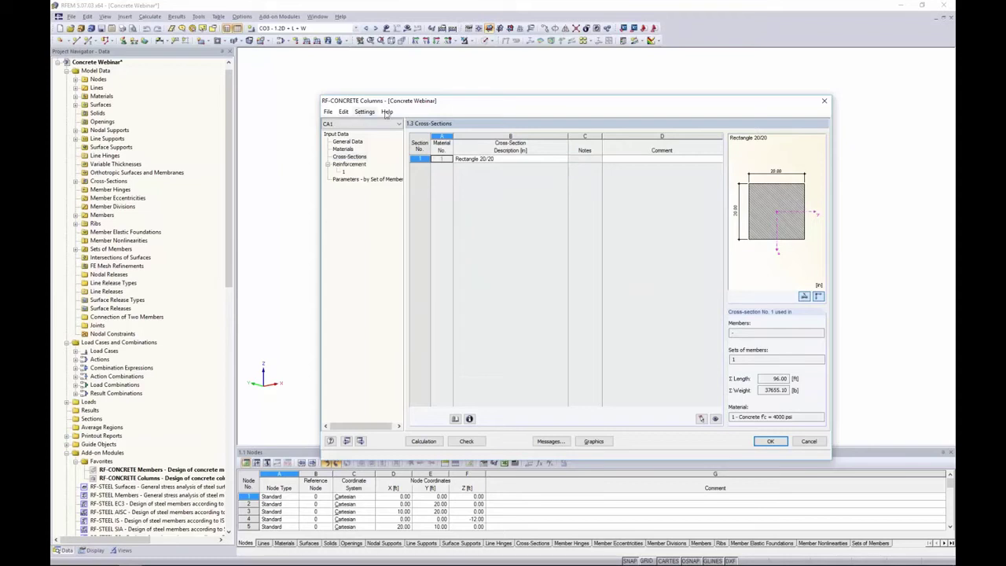
{"action": "left_click", "coordinate": [355, 165]}
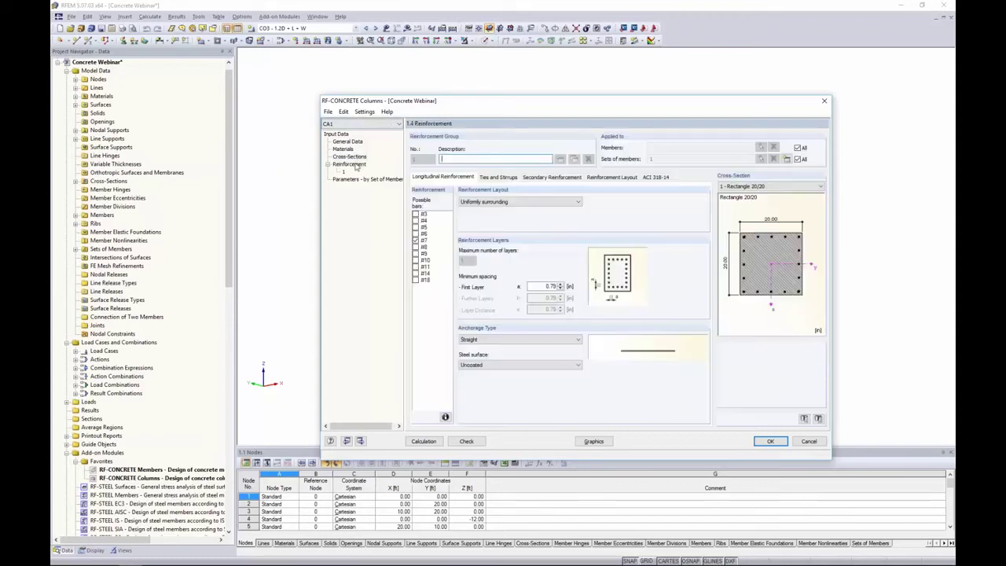
{"action": "left_click", "coordinate": [416, 220]}
{"action": "left_click", "coordinate": [416, 226]}
{"action": "left_click", "coordinate": [416, 234]}
Examine the longitudinal reinforcement options, keeping the Uniformly surrounding layout, Straight anchorage and Uncoated steel surface.
{"action": "left_click", "coordinate": [496, 202]}
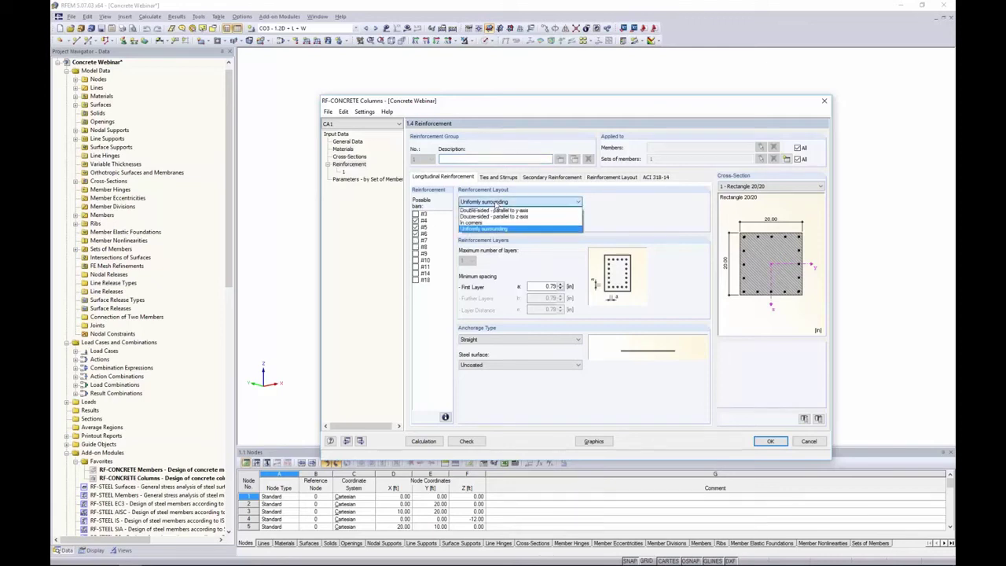
{"action": "left_click", "coordinate": [487, 229]}
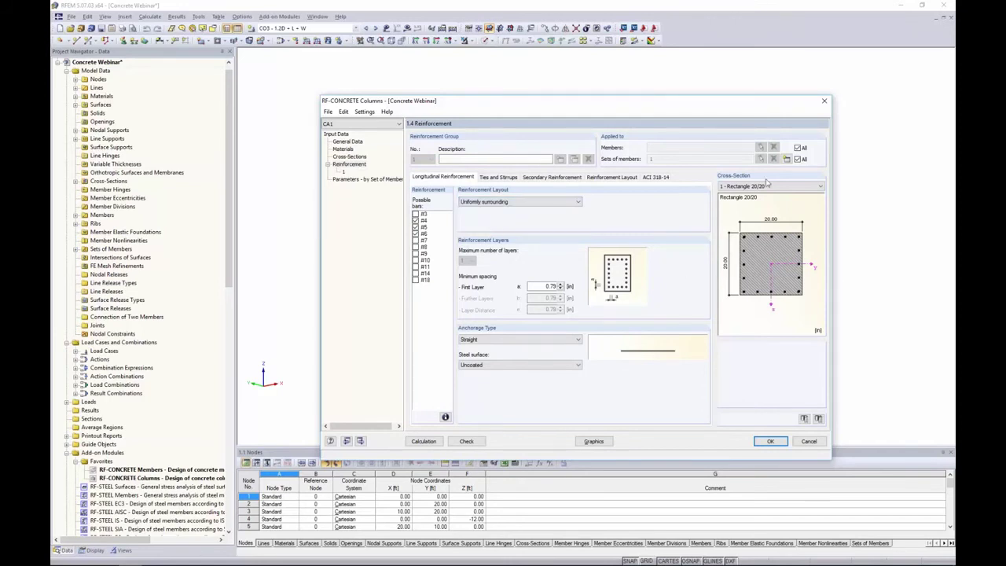
{"action": "left_click", "coordinate": [509, 339]}
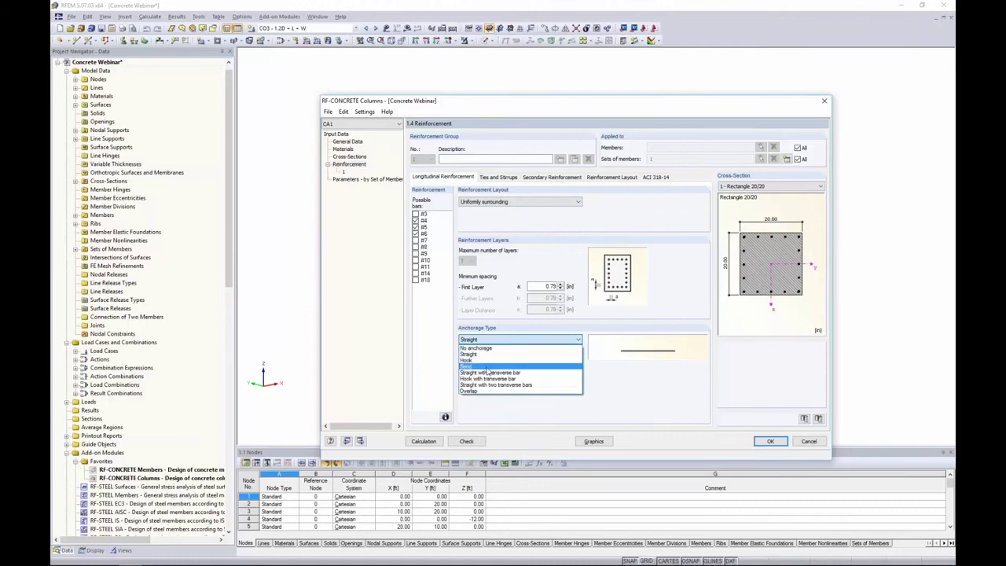
{"action": "left_click", "coordinate": [487, 354]}
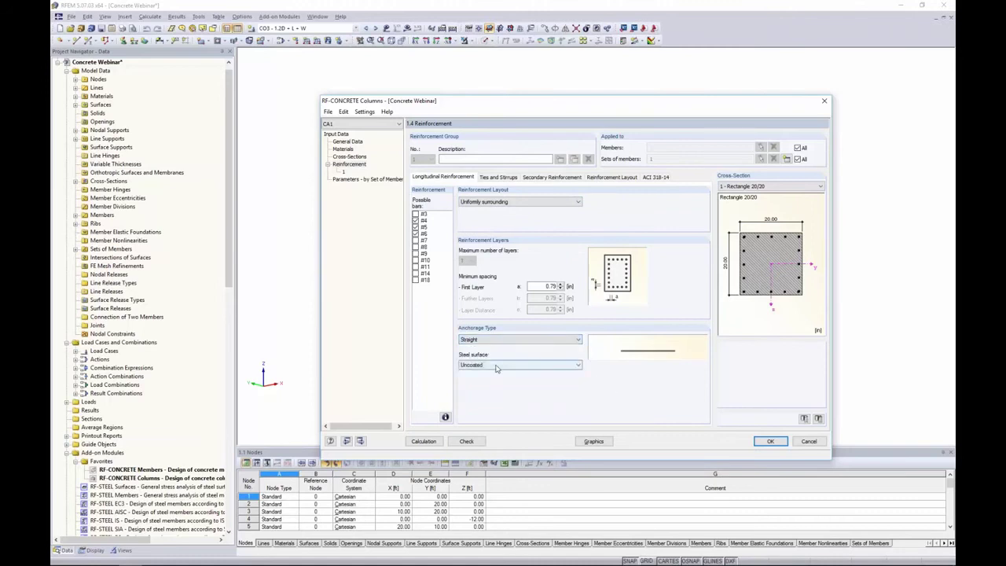
{"action": "left_click", "coordinate": [497, 365]}
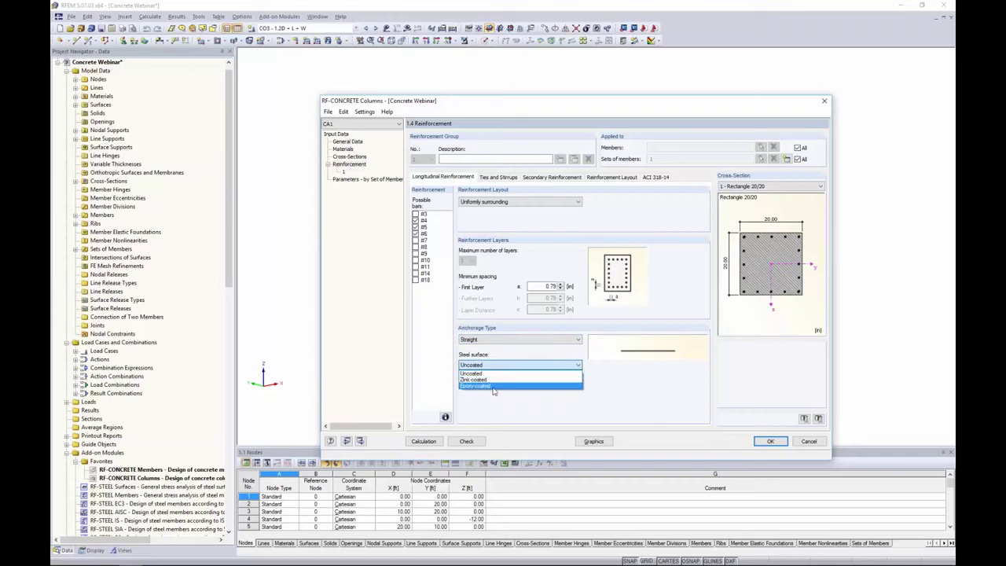
{"action": "left_click", "coordinate": [499, 401]}
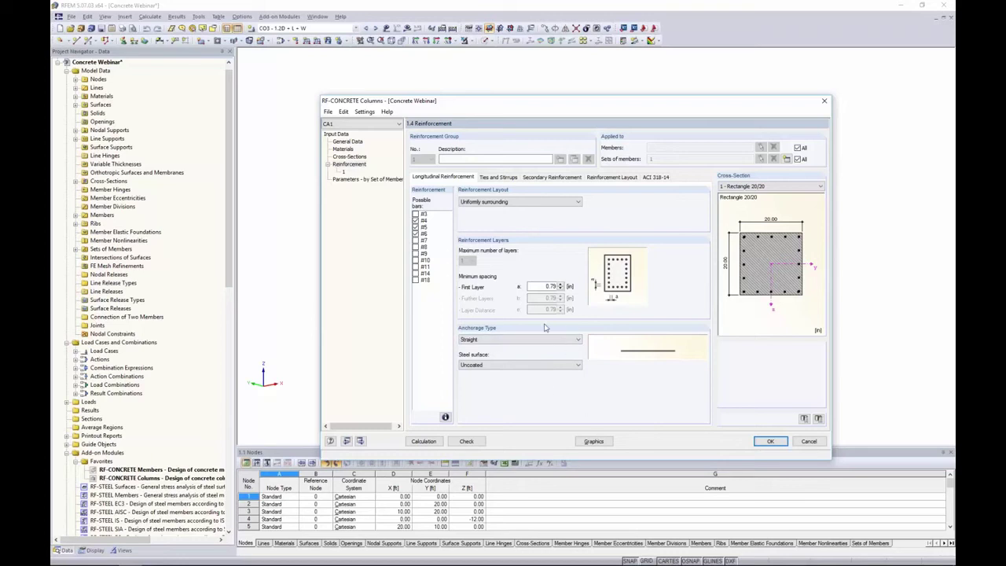
Allow #4 bars for the ties and stirrups, and set the secondary reinforcement's maximum distance to Not considered.
{"action": "left_click", "coordinate": [500, 177]}
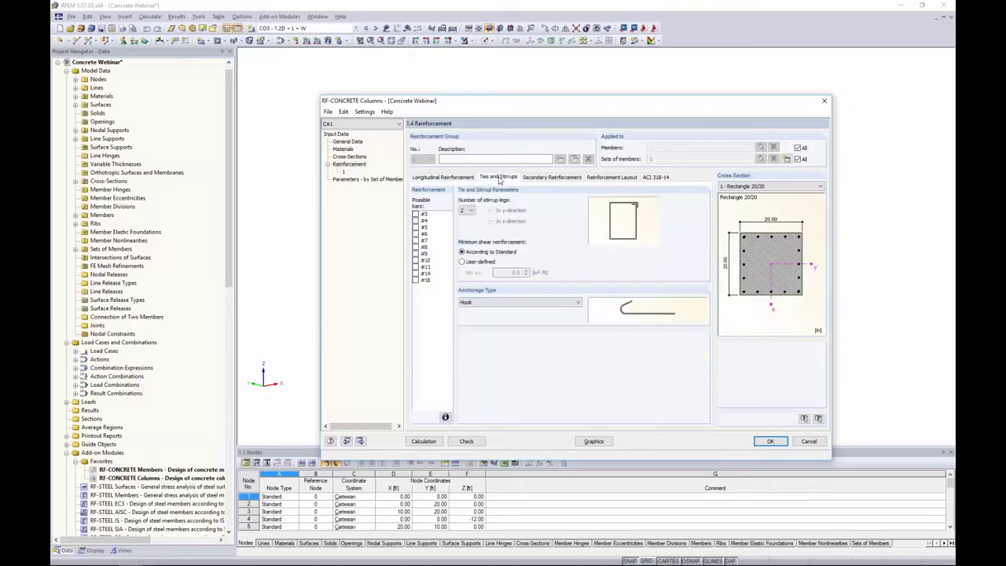
{"action": "left_click", "coordinate": [416, 221]}
{"action": "left_click", "coordinate": [535, 182]}
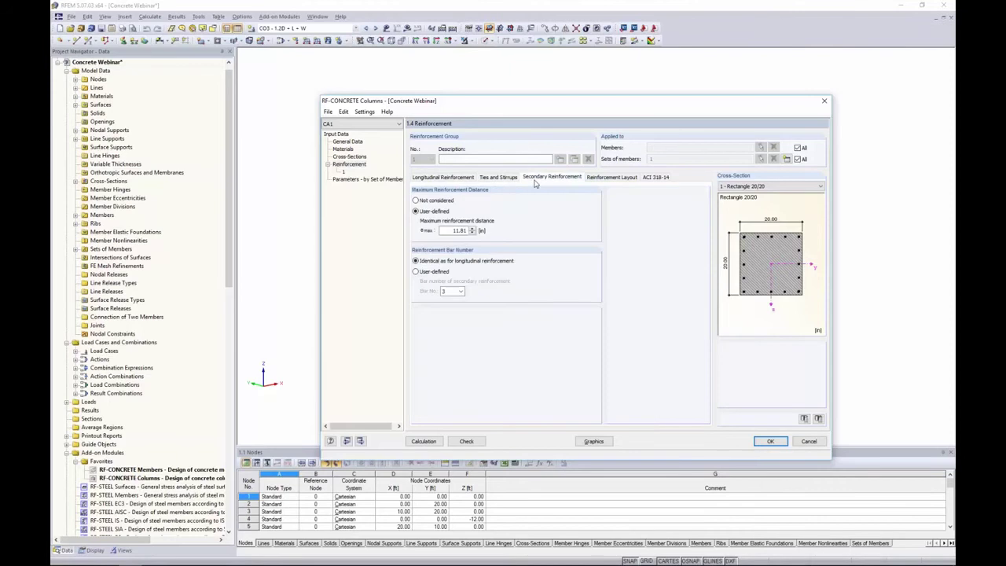
{"action": "left_click", "coordinate": [416, 202]}
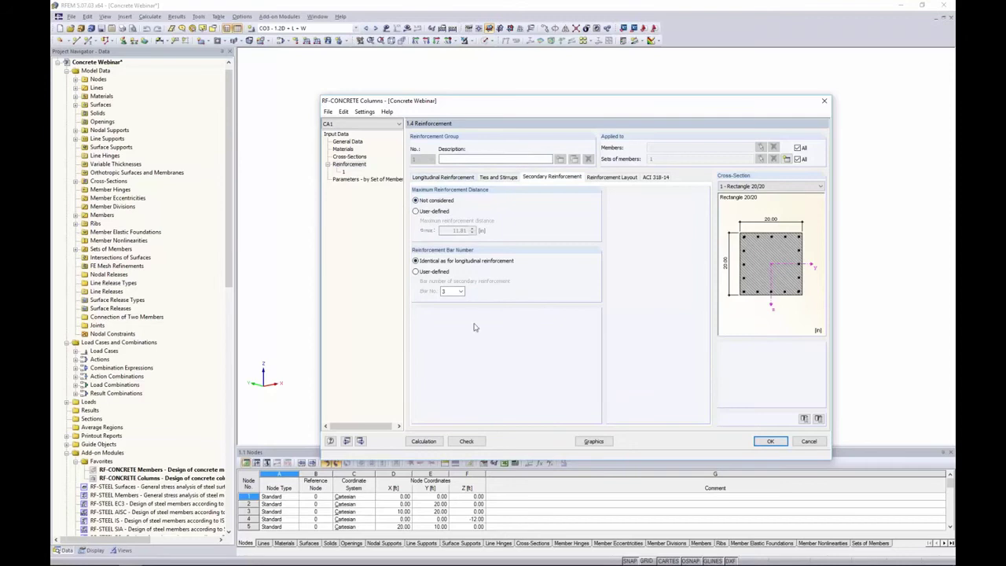
Define the concrete cover to the edge of rebar as 1.50 in in both directions, with bar No. 4 for preliminary design.
{"action": "left_click", "coordinate": [617, 179]}
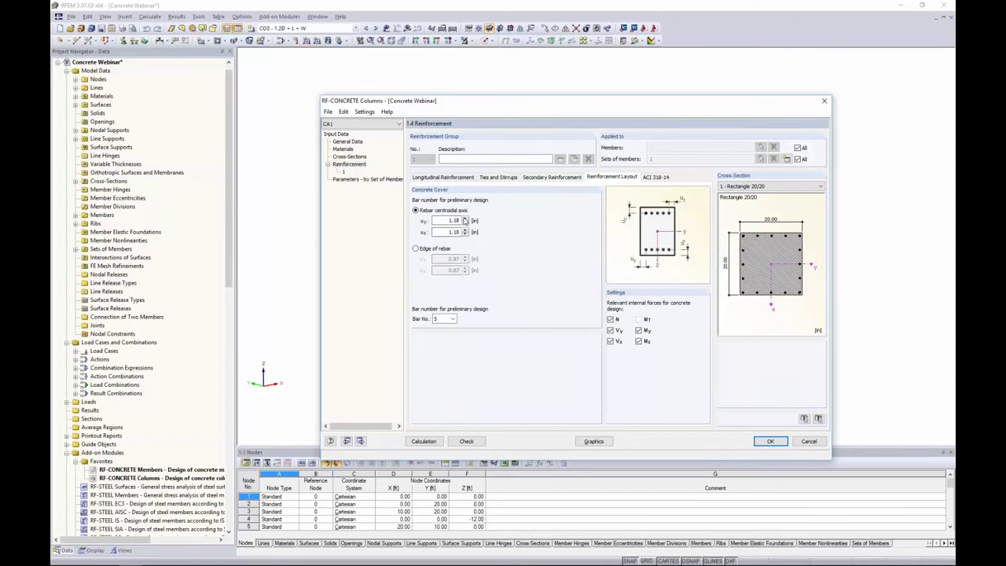
{"action": "left_click", "coordinate": [417, 249]}
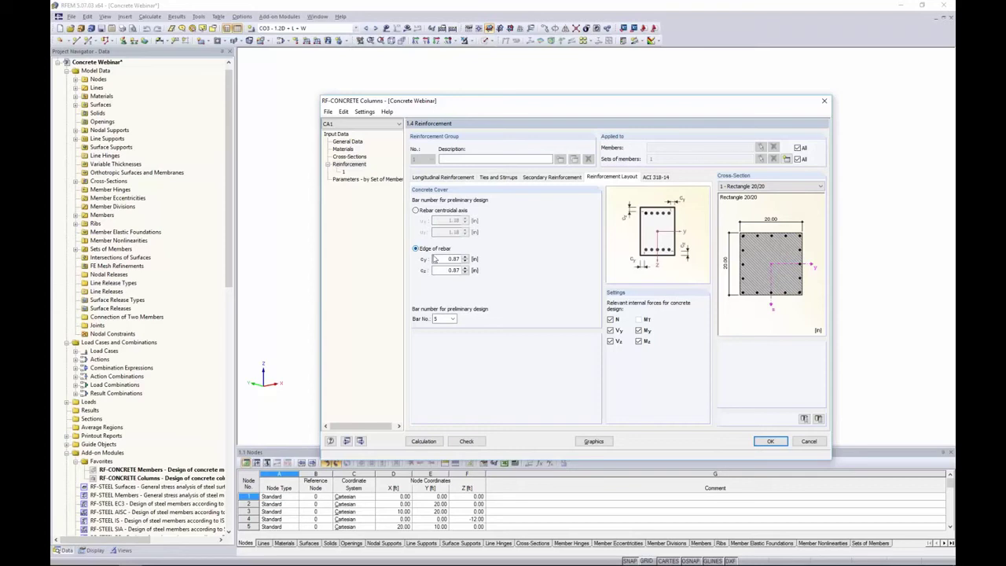
{"action": "double_click", "coordinate": [443, 259]}
{"action": "type", "text": "1"}
{"action": "key", "text": "Tab"}
{"action": "type", "text": "1.5"}
{"action": "key", "text": "Tab"}
{"action": "left_click", "coordinate": [443, 320]}
{"action": "left_click", "coordinate": [445, 321]}
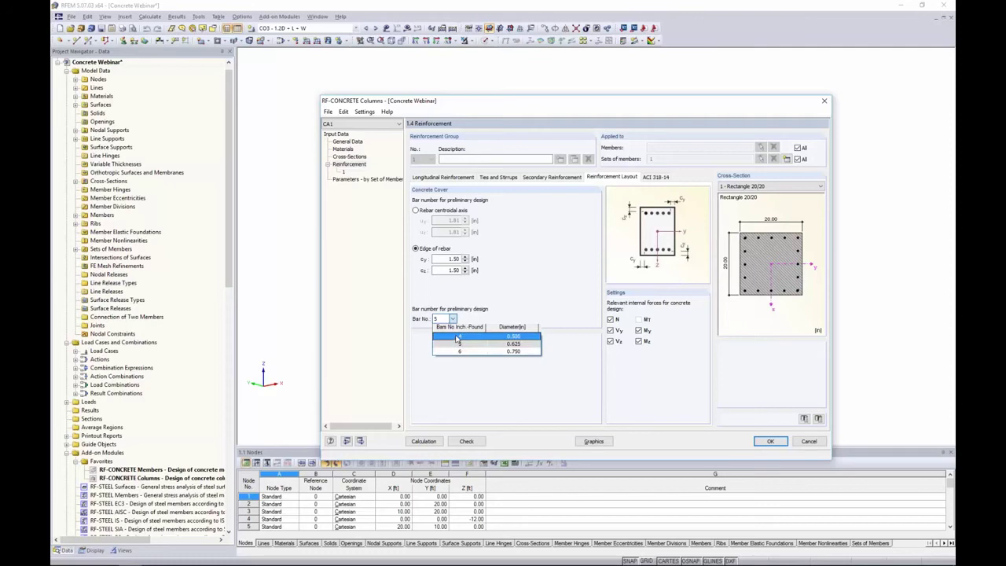
{"action": "left_click", "coordinate": [457, 338]}
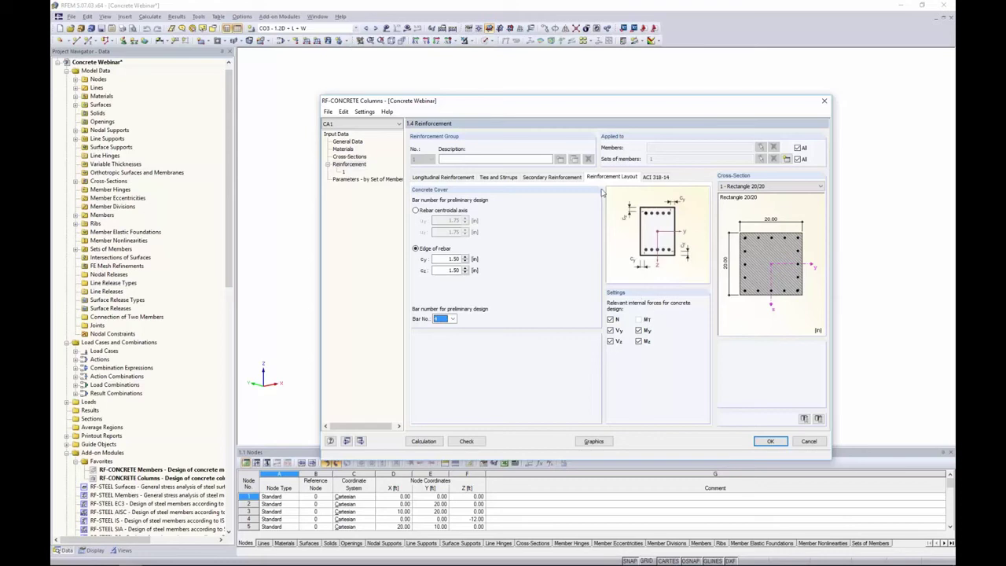
Review the ACI 318-14 reinforcement settings and the set's column parameters, and accept the module input to return to the model.
{"action": "left_click", "coordinate": [653, 179]}
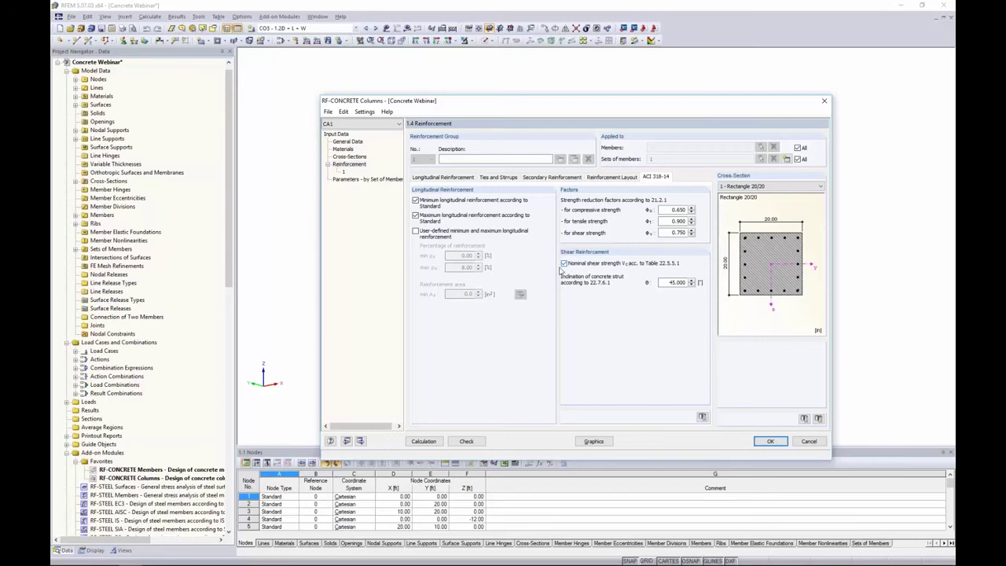
{"action": "left_click", "coordinate": [391, 181]}
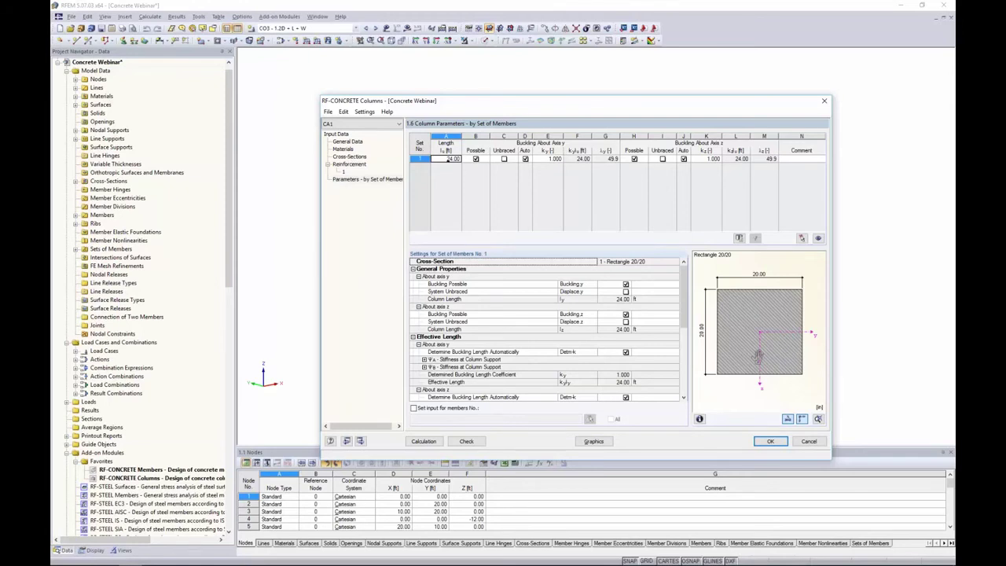
{"action": "left_click", "coordinate": [771, 442]}
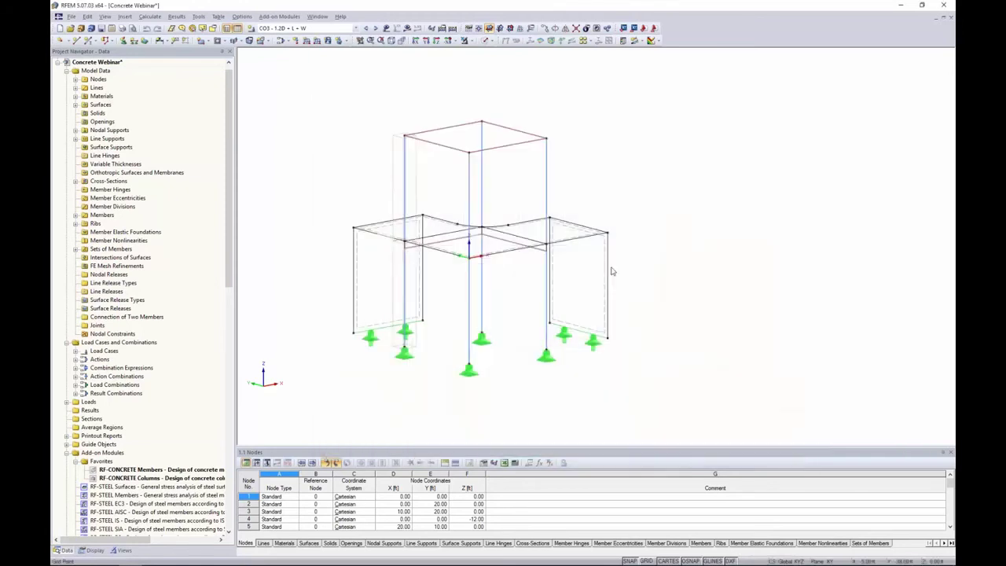
Display the members' local axis systems and show the frame in the Solid Transparent Display Model.
{"action": "right_click", "coordinate": [470, 201]}
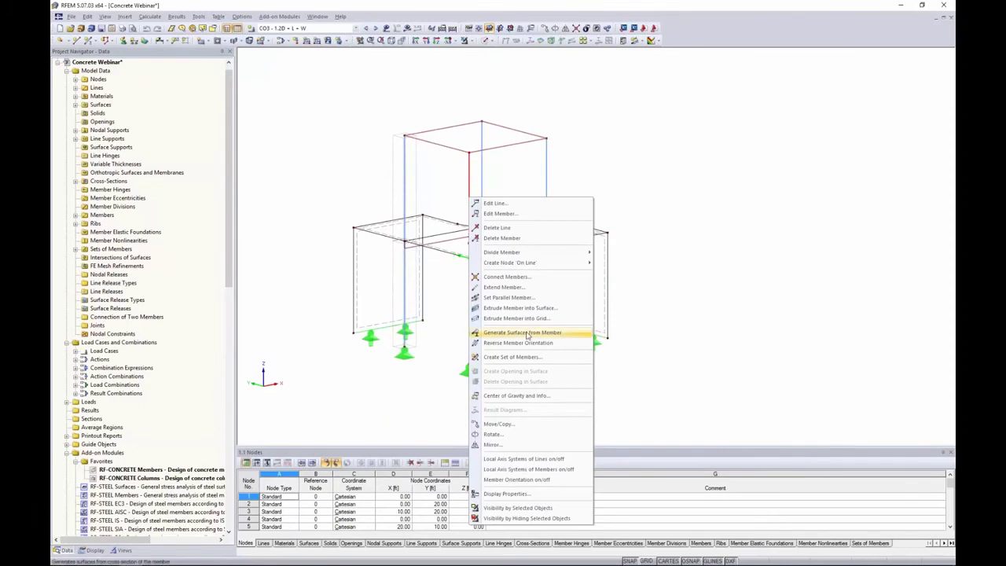
{"action": "left_click", "coordinate": [529, 469]}
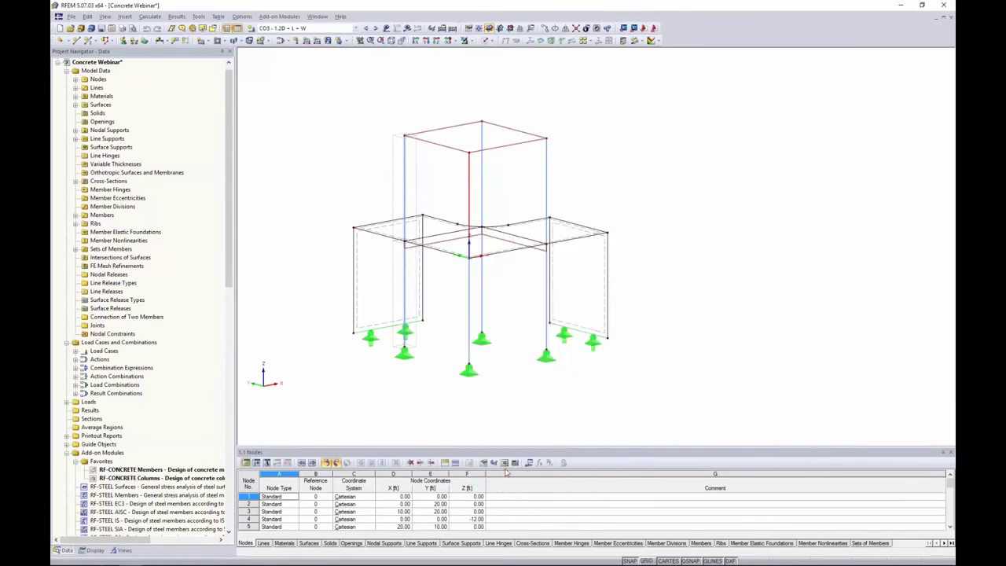
{"action": "scroll", "coordinate": [397, 196], "scroll_direction": "up", "scroll_amount": 5}
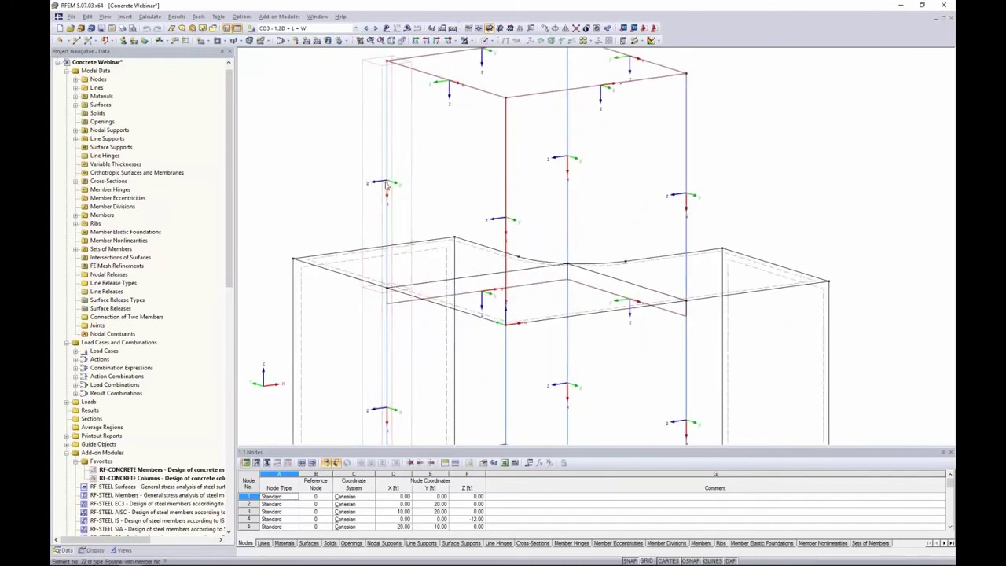
{"action": "left_click", "coordinate": [491, 41]}
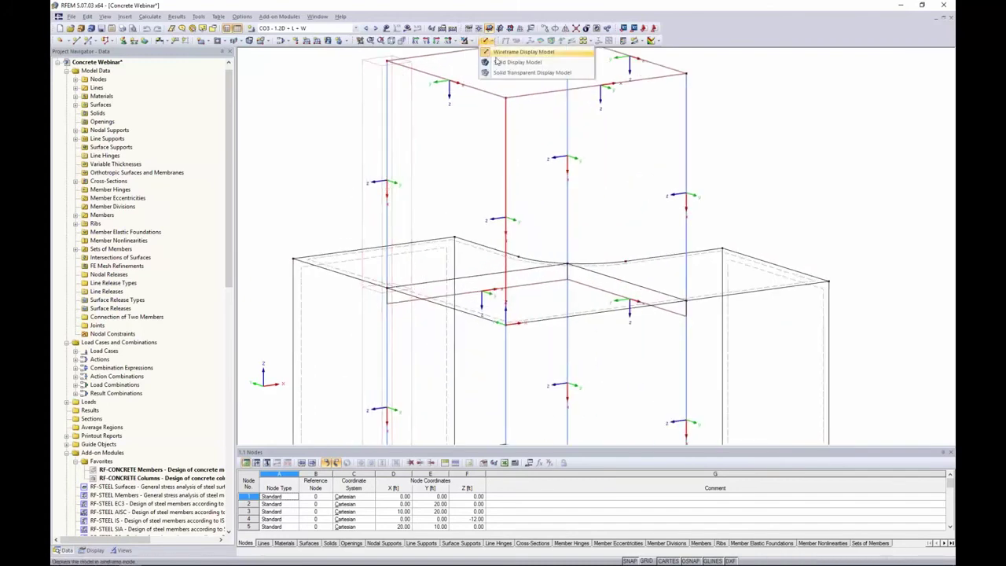
{"action": "left_click", "coordinate": [527, 76]}
{"action": "scroll", "coordinate": [422, 191], "scroll_direction": "down", "scroll_amount": 4}
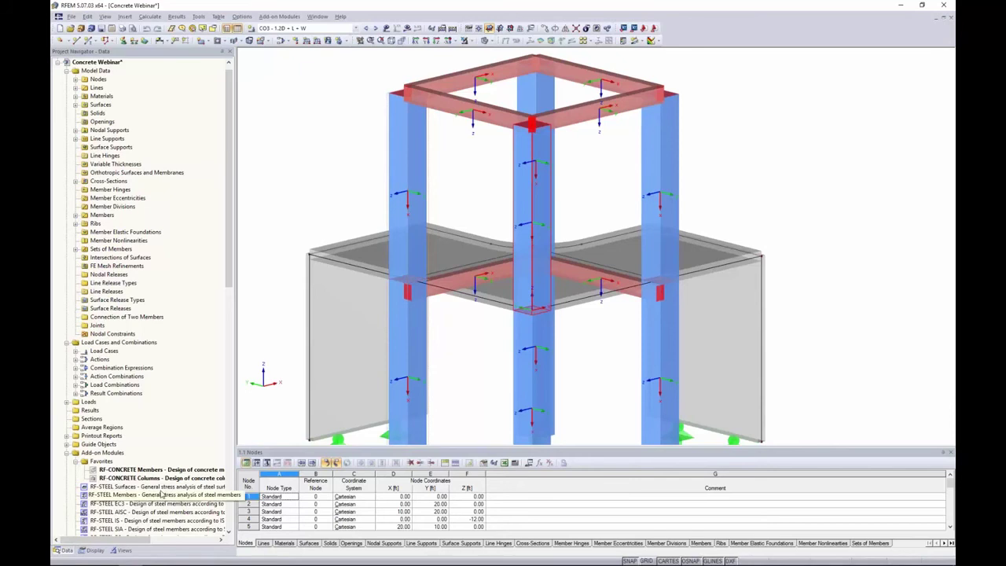
Reopen RF-CONCRETE Columns and turn off possible buckling about both the y and z axes for column set 1.
{"action": "double_click", "coordinate": [157, 479]}
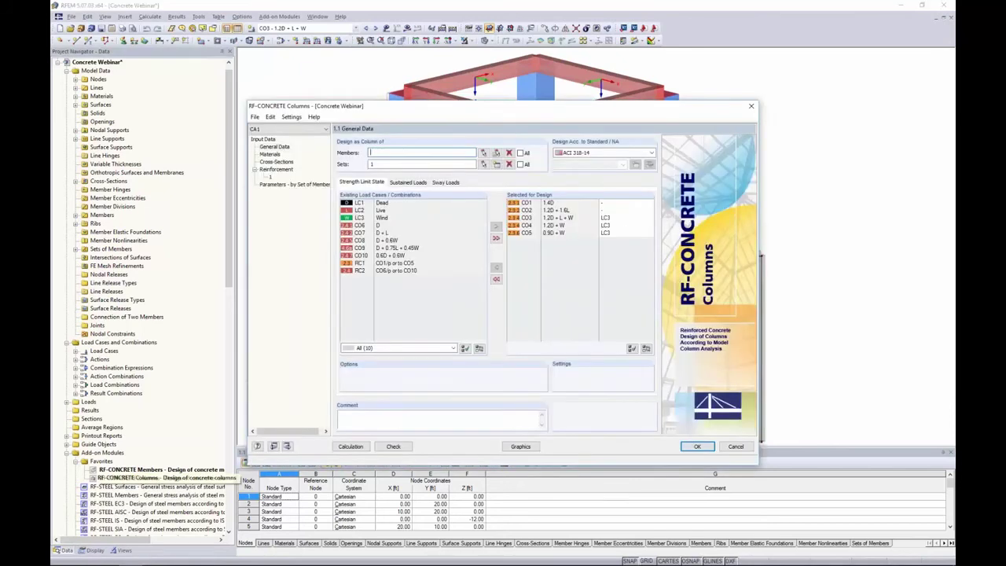
{"action": "left_click", "coordinate": [292, 184]}
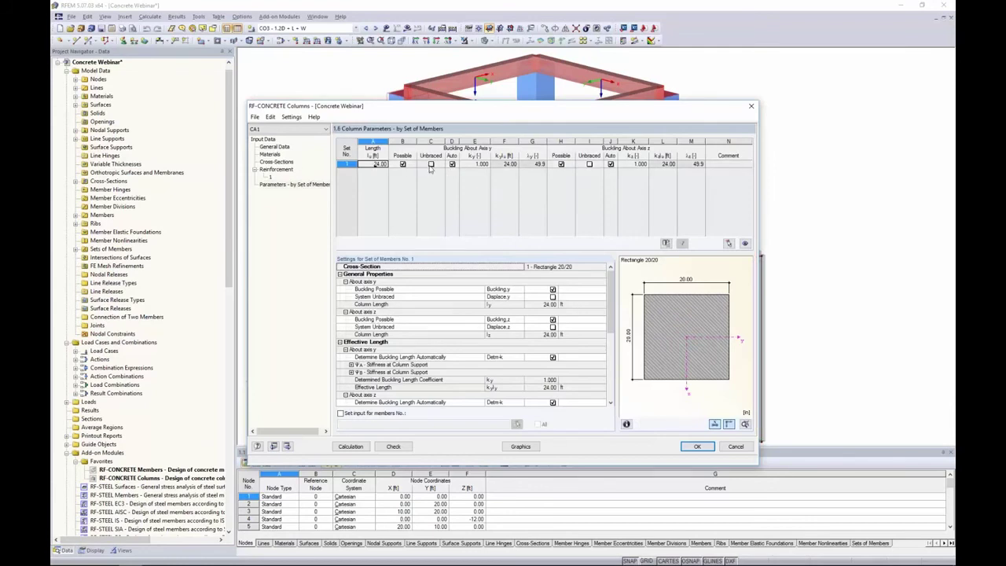
{"action": "left_click", "coordinate": [431, 164]}
{"action": "left_click", "coordinate": [430, 164]}
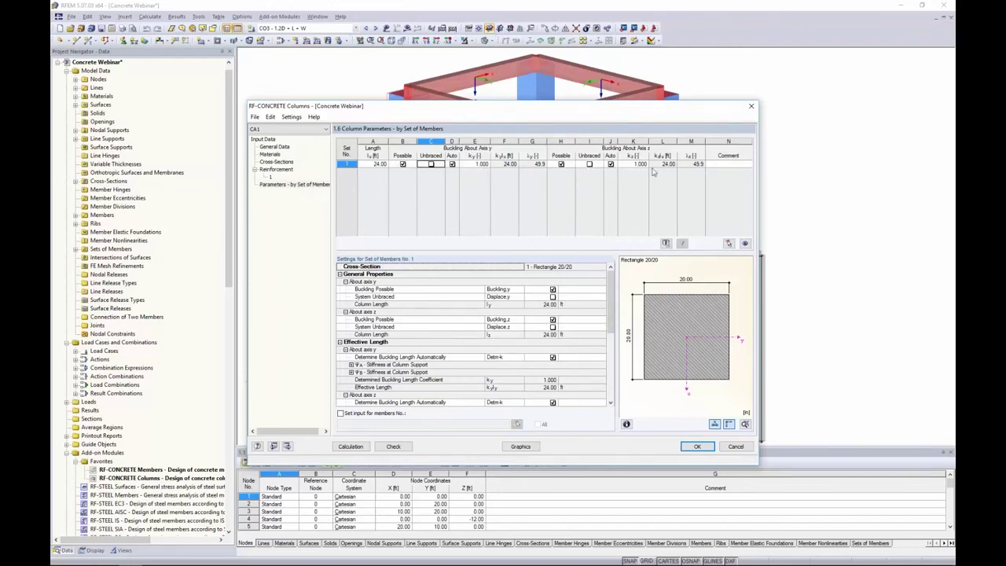
{"action": "left_click", "coordinate": [402, 164]}
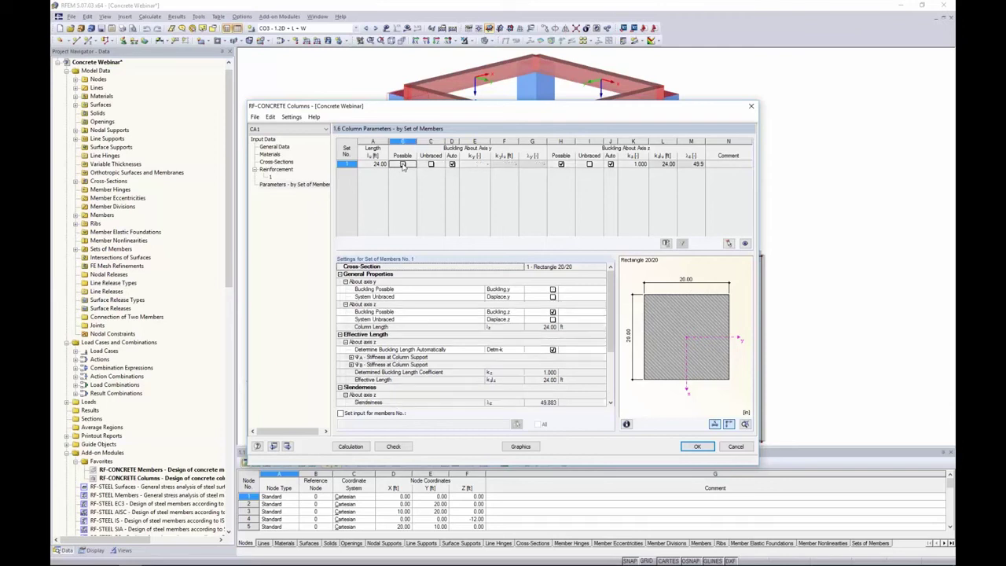
{"action": "left_click", "coordinate": [561, 164]}
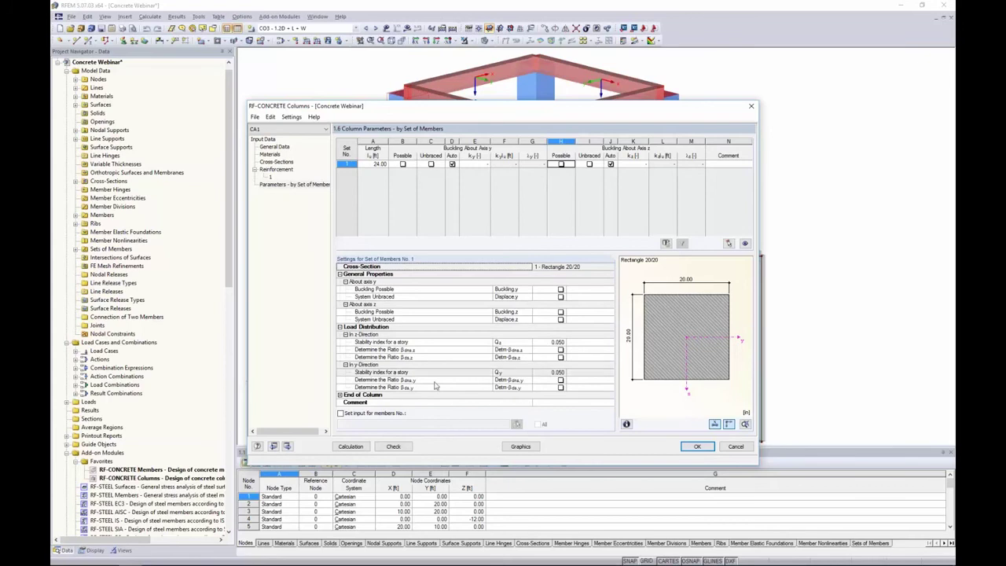
Run the column design calculation and review the ultimate state and verification details of the governing cross-section check for set of members 1.
{"action": "left_click", "coordinate": [351, 447]}
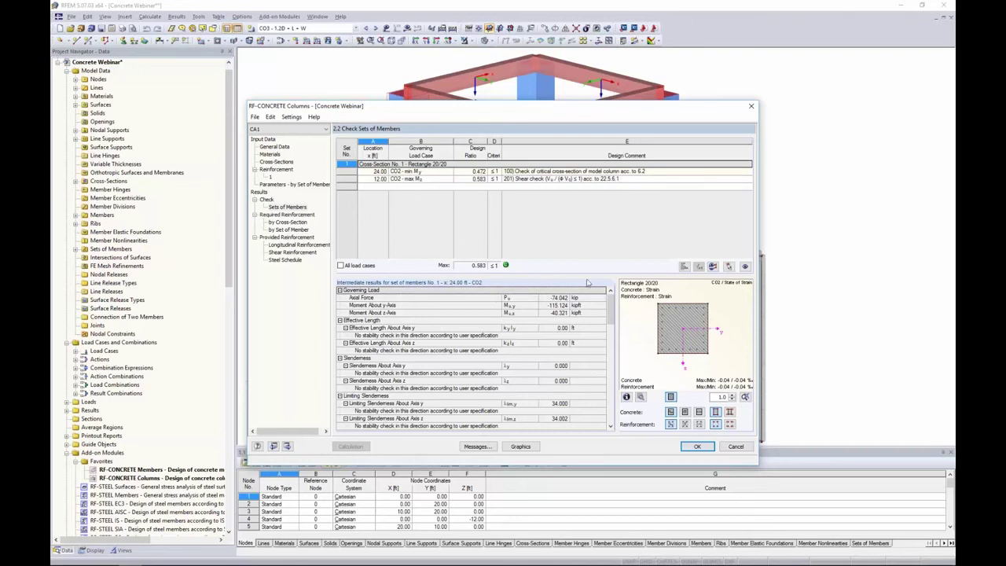
{"action": "left_click_drag", "start_coordinate": [611, 308], "coordinate": [618, 361]}
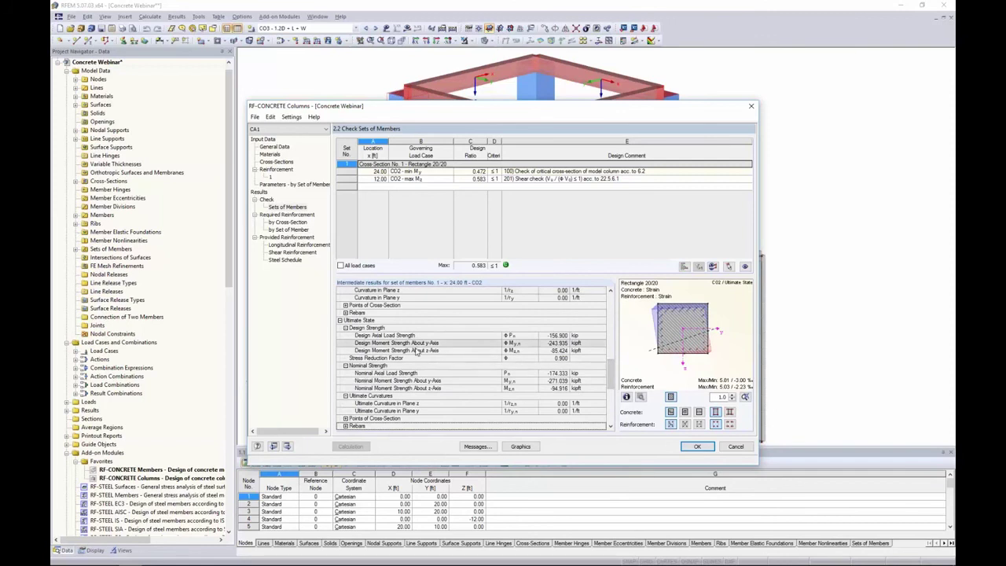
{"action": "scroll", "coordinate": [431, 344], "scroll_direction": "down", "scroll_amount": 3}
{"action": "scroll", "coordinate": [431, 343], "scroll_direction": "down", "scroll_amount": 5}
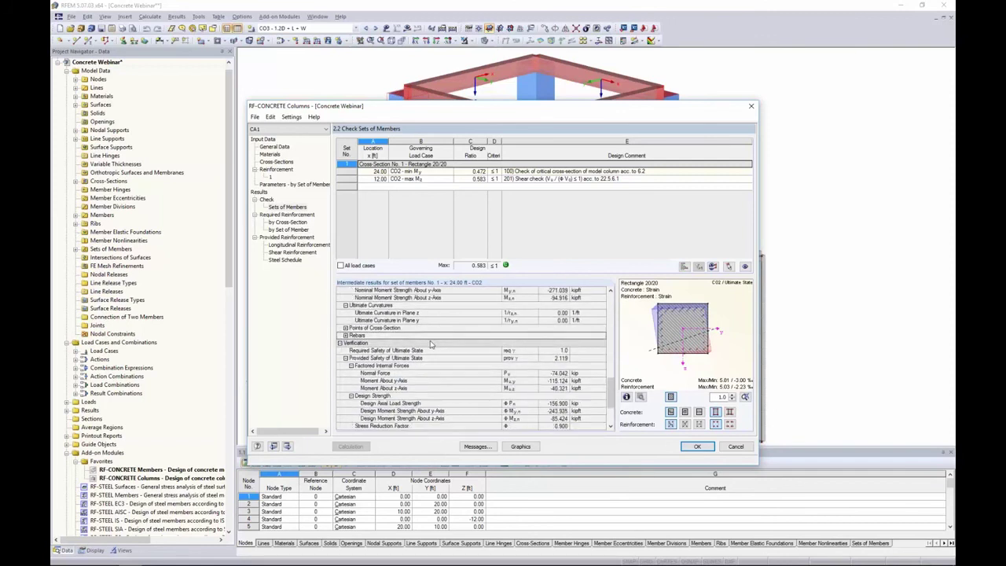
{"action": "left_click", "coordinate": [423, 366]}
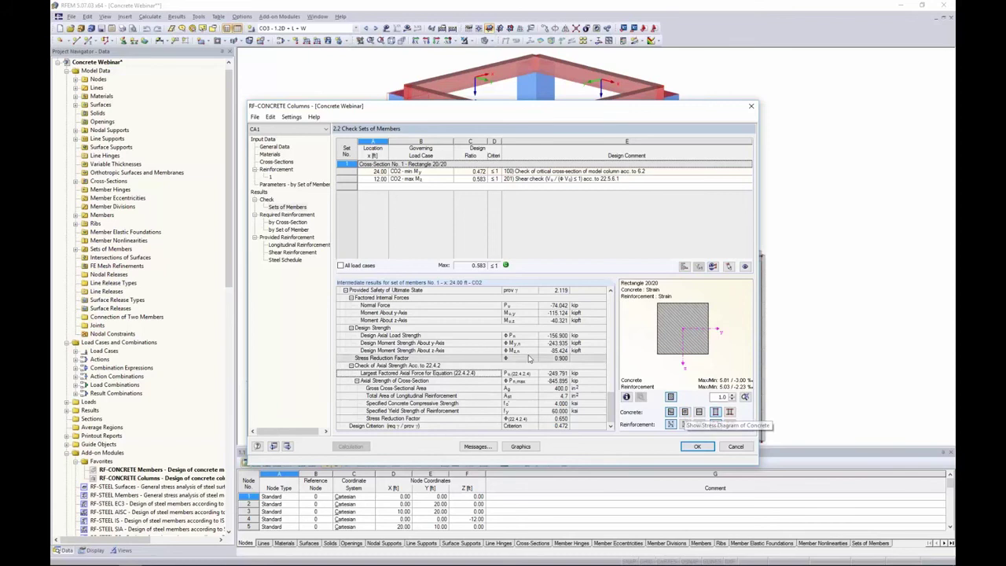
Show the concrete stress diagram with its values for the governing 20/20 column section in place of the strain diagram.
{"action": "left_click", "coordinate": [671, 412]}
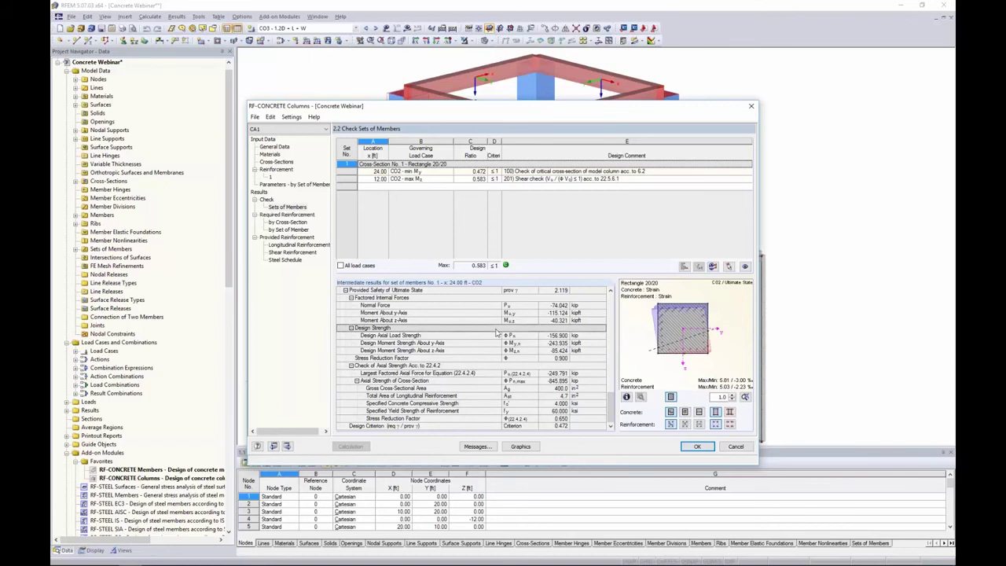
{"action": "left_click", "coordinate": [685, 412]}
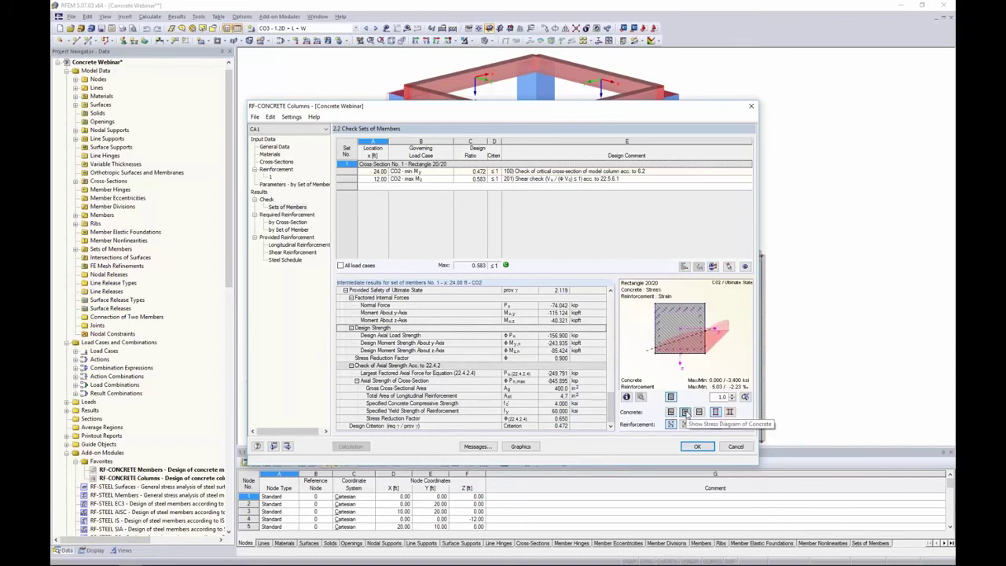
{"action": "left_click", "coordinate": [699, 412]}
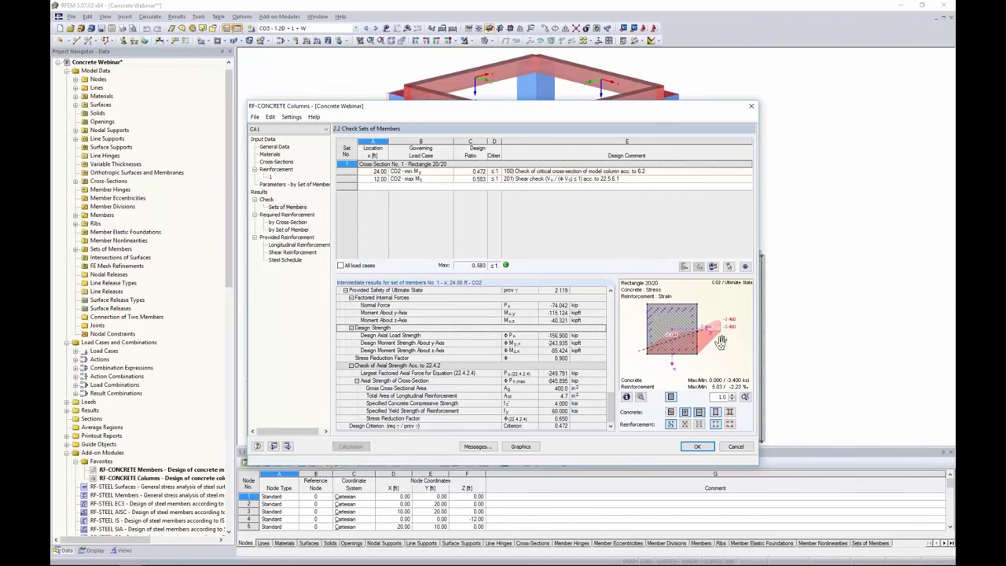
Review the required reinforcement by cross-section and inspect column set 1's provided reinforcement in the 3D view.
{"action": "left_click", "coordinate": [285, 222]}
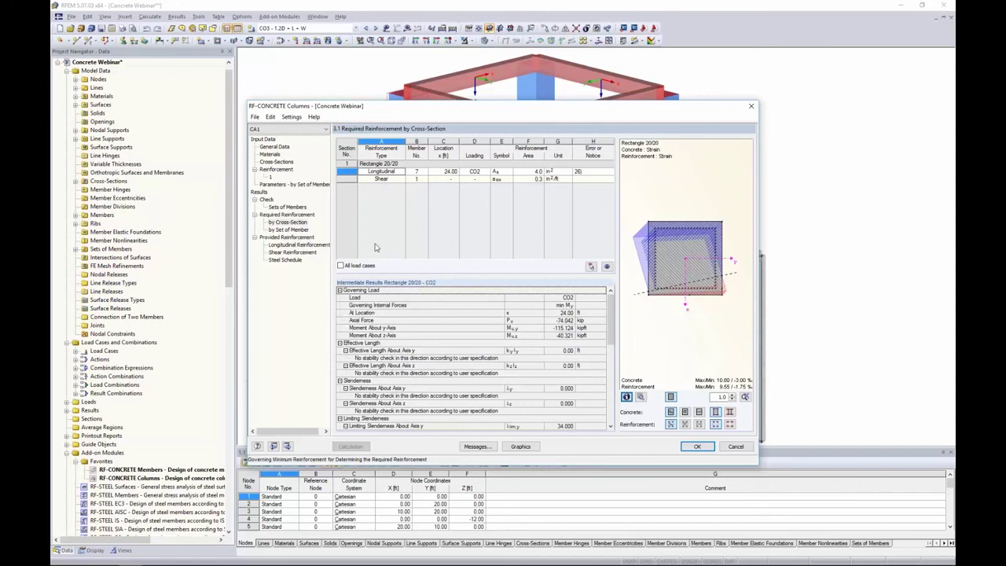
{"action": "left_click", "coordinate": [287, 237]}
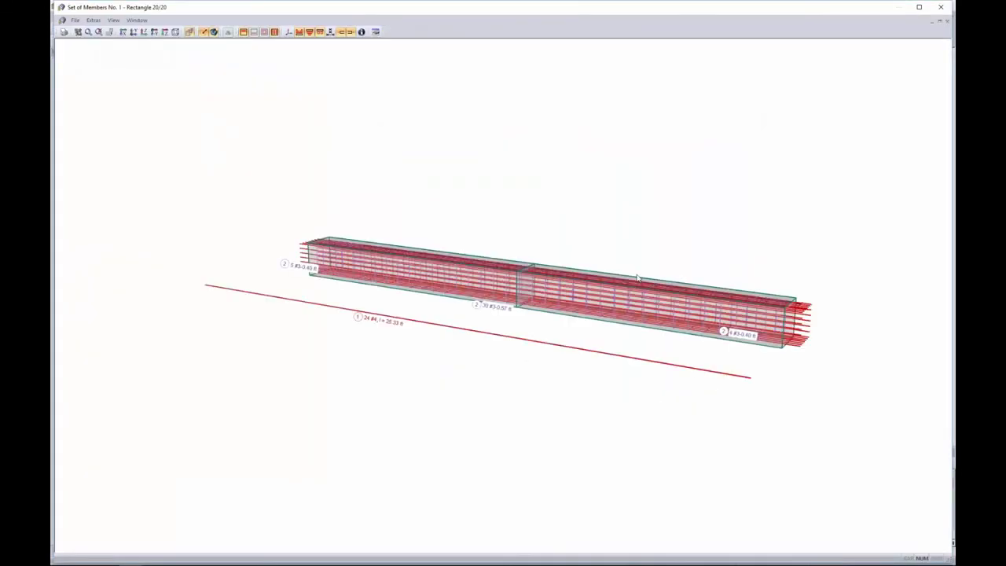
{"action": "middle_click_drag", "start_coordinate": [693, 262], "coordinate": [539, 181], "text": "ctrl"}
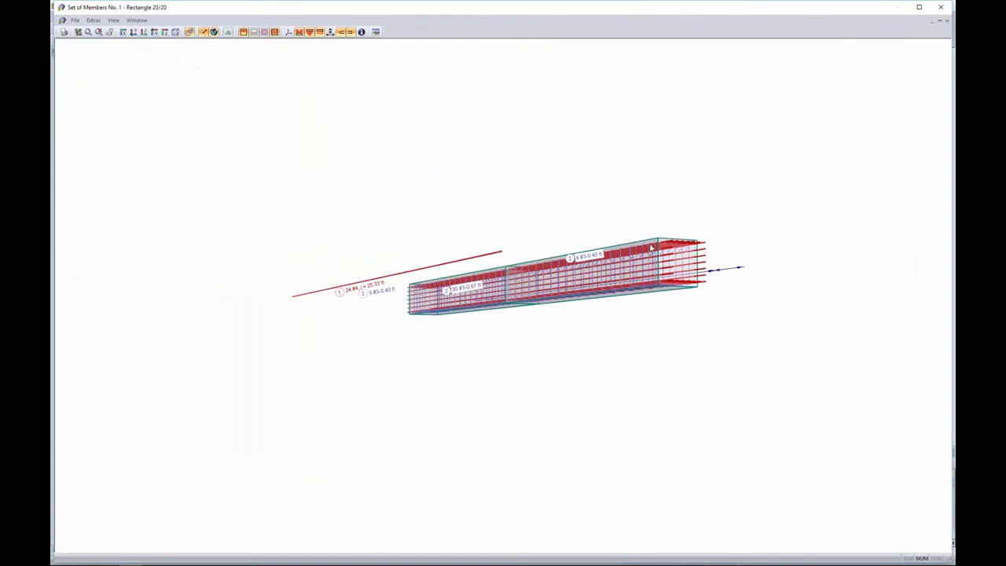
{"action": "scroll", "coordinate": [660, 257], "scroll_direction": "up", "scroll_amount": 2}
{"action": "scroll", "coordinate": [660, 257], "scroll_direction": "up", "scroll_amount": 3}
{"action": "scroll", "coordinate": [661, 257], "scroll_direction": "down", "scroll_amount": 5}
{"action": "middle_click_drag", "start_coordinate": [661, 257], "coordinate": [647, 430], "text": "ctrl"}
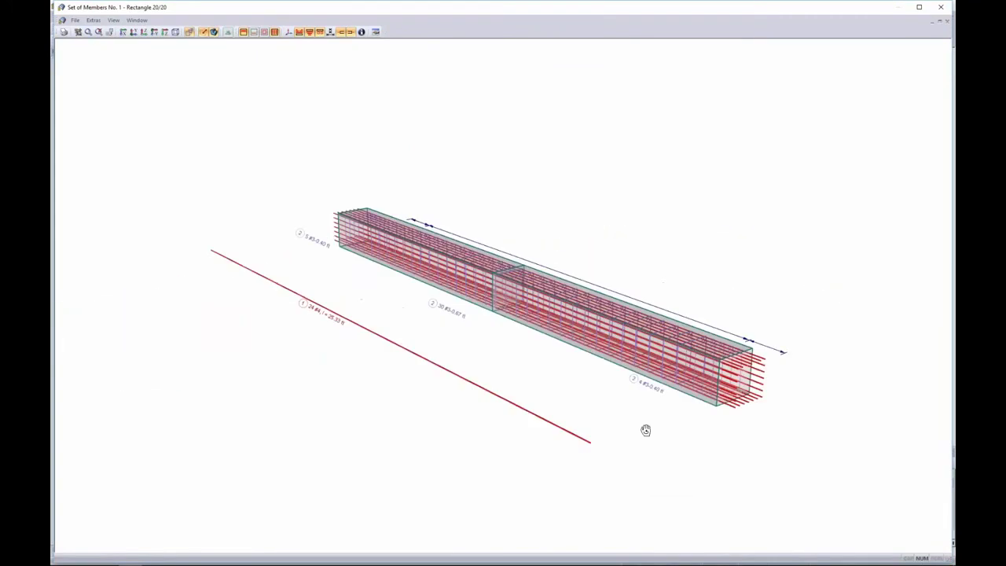
Inspect the longitudinal reinforcement item's bar number, anchorage and position settings, cancel the edit, and close the 3D view.
{"action": "double_click", "coordinate": [337, 322]}
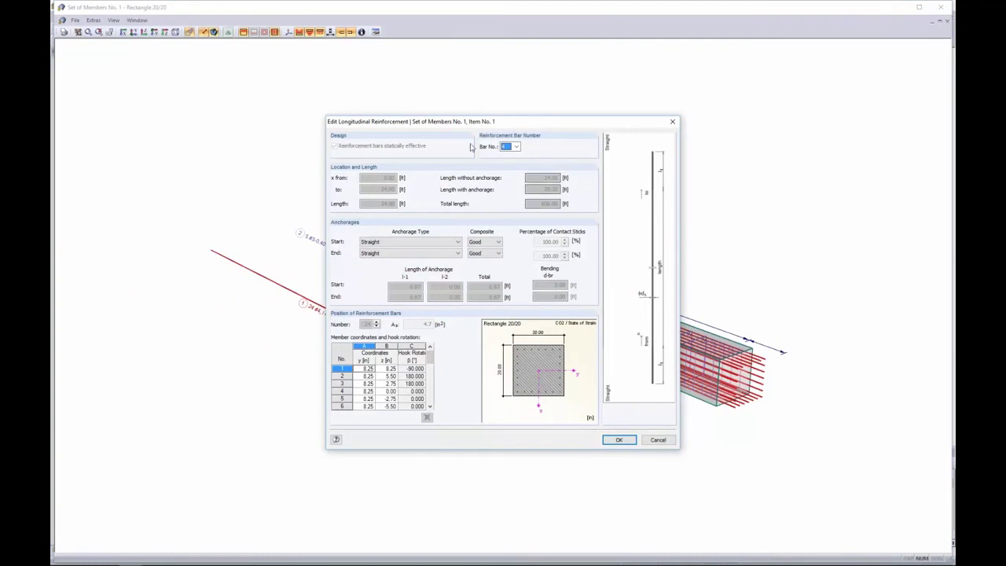
{"action": "left_click", "coordinate": [658, 440]}
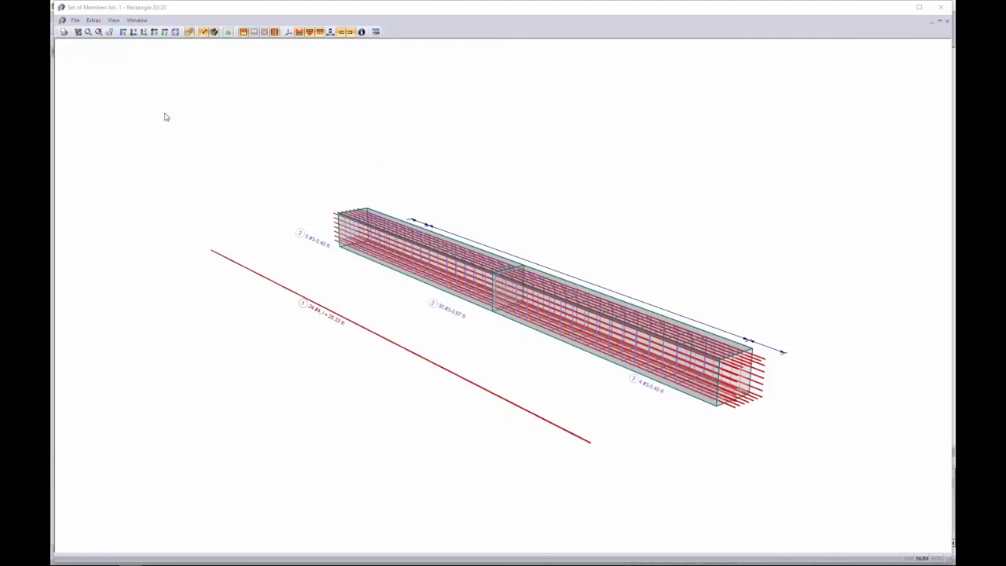
{"action": "left_click", "coordinate": [941, 7]}
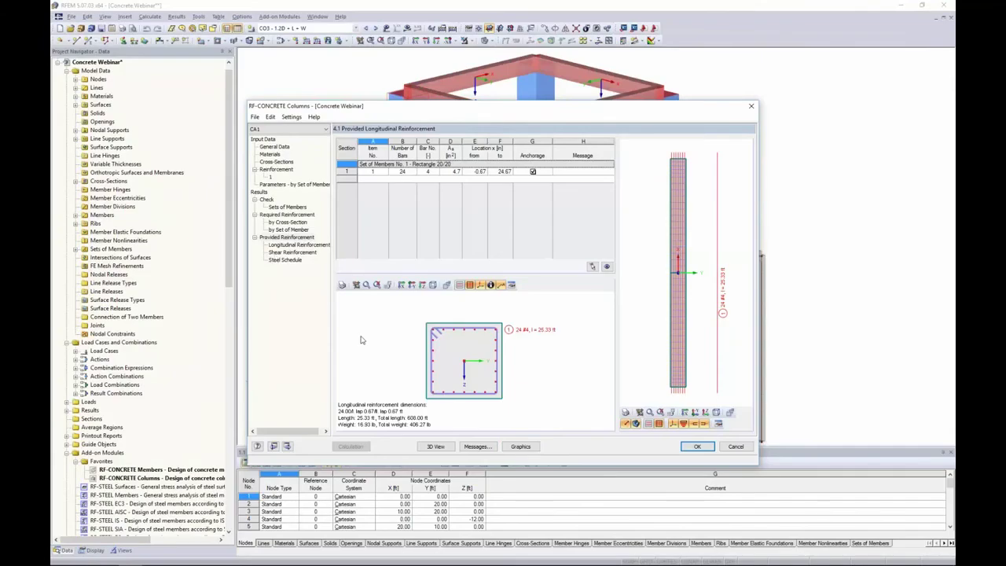
Display the RF-CONCRETE Columns results graphically on the model and expand the required reinforcement result options.
{"action": "left_click", "coordinate": [521, 447]}
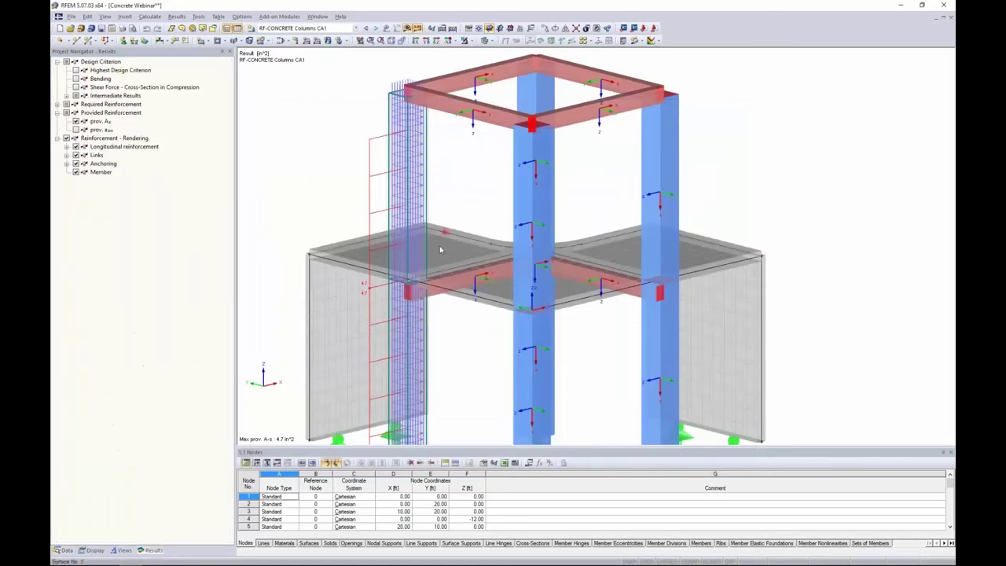
{"action": "middle_click_drag", "start_coordinate": [477, 200], "coordinate": [534, 171]}
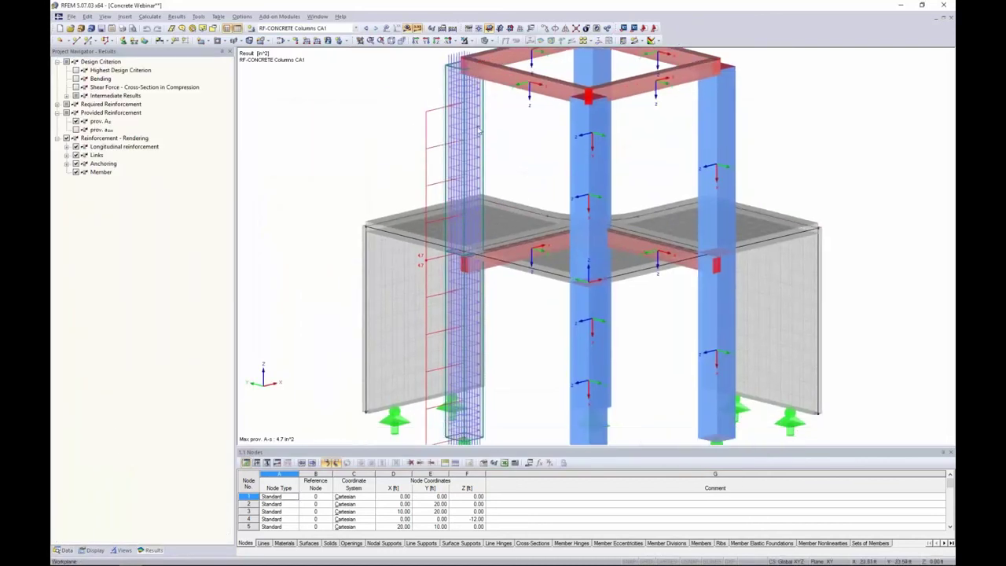
{"action": "left_click", "coordinate": [57, 105]}
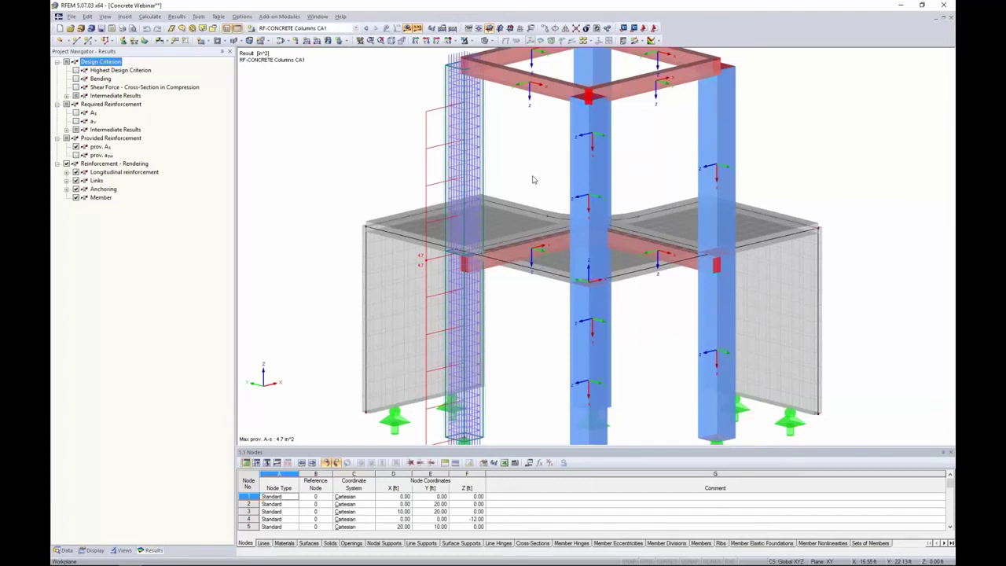
{"action": "scroll", "coordinate": [534, 181], "scroll_direction": "down", "scroll_amount": 3}
{"action": "middle_click_drag", "start_coordinate": [535, 180], "coordinate": [629, 181], "text": "ctrl"}
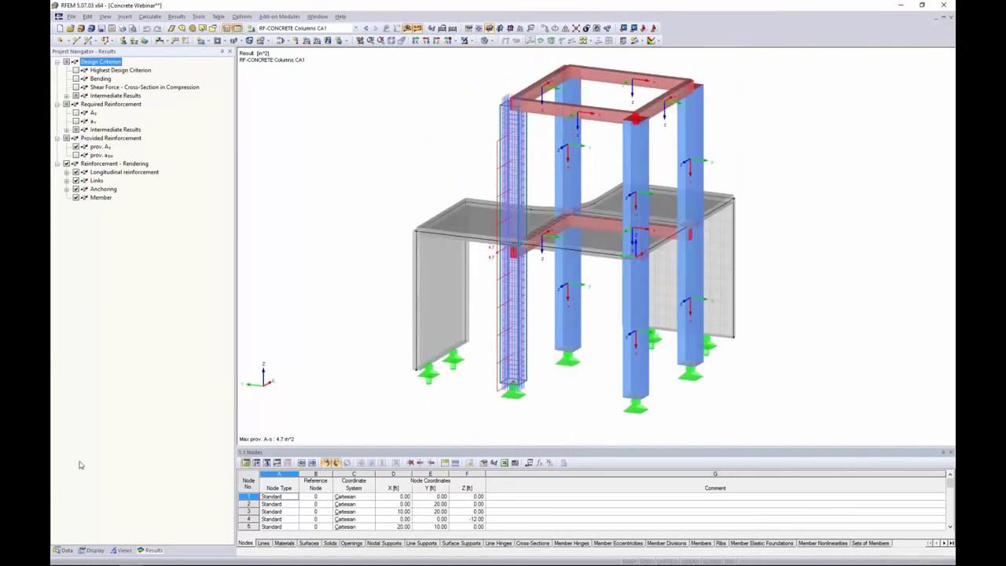
Bring the add-on modules in the project data tree back into view and switch to the PowerPoint slide show.
{"action": "left_click", "coordinate": [66, 551]}
{"action": "scroll", "coordinate": [167, 352], "scroll_direction": "down", "scroll_amount": 6}
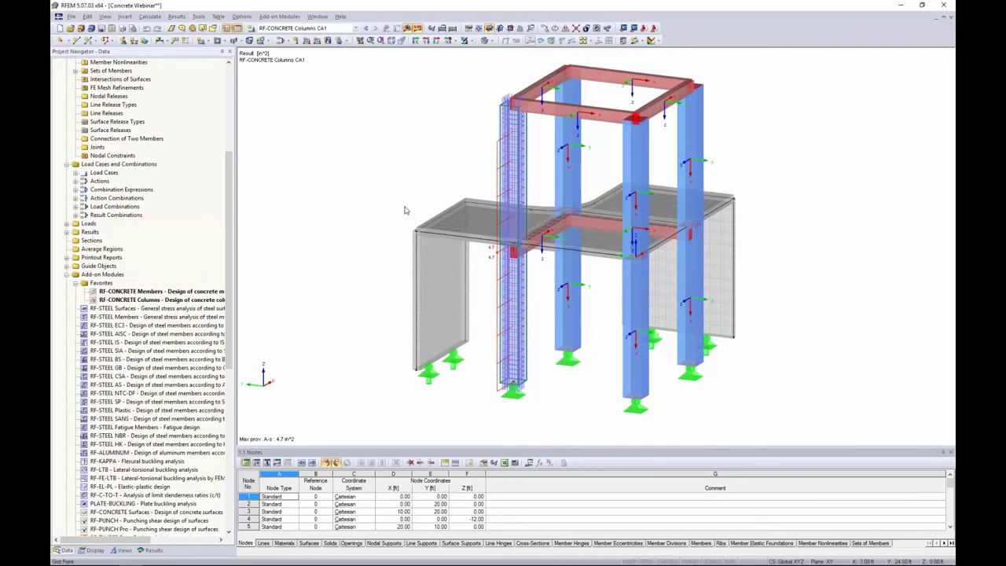
{"action": "key", "text": "alt+Tab"}
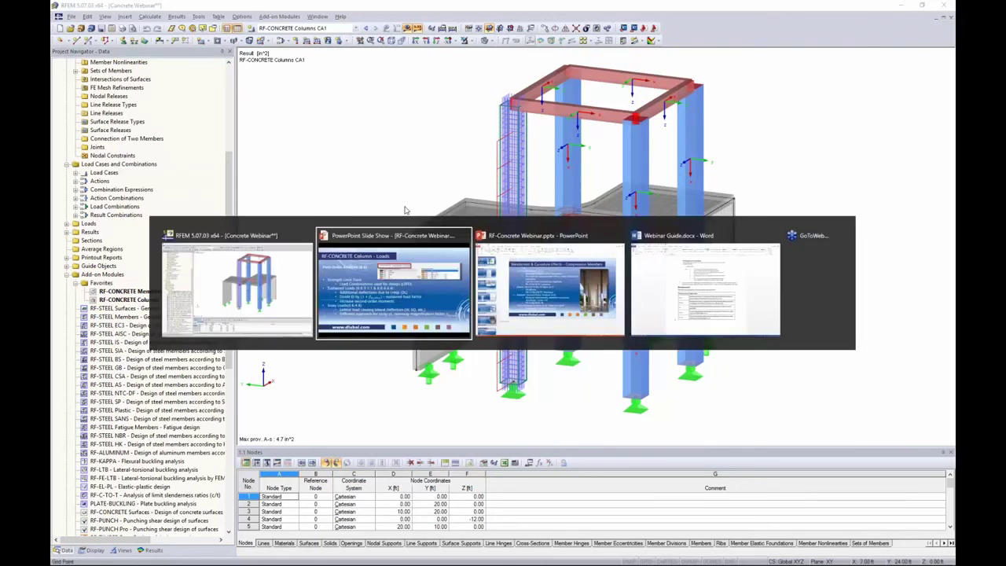
{"action": "key", "text": "alt+Tab"}
{"action": "key", "text": "alt+shift+Tab"}
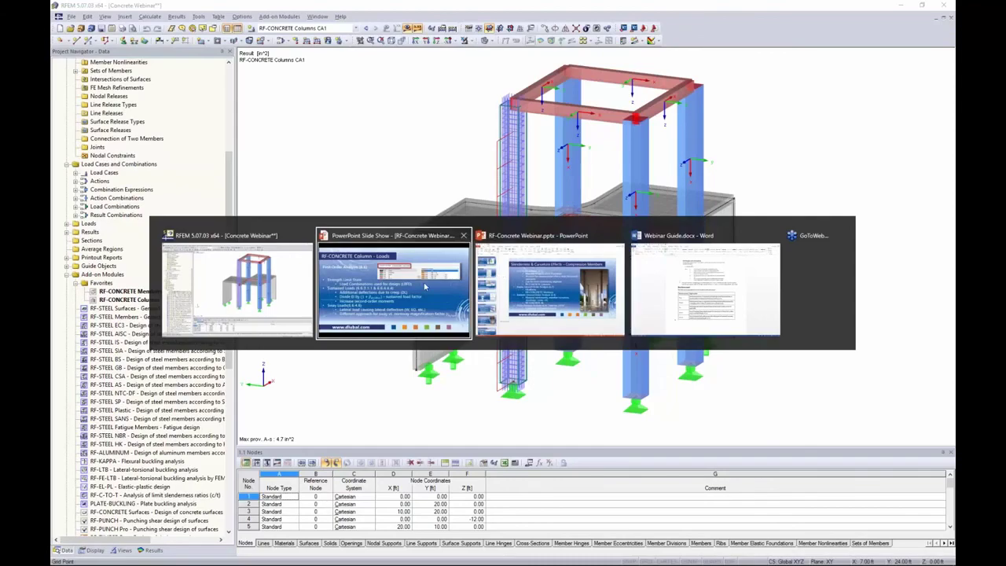